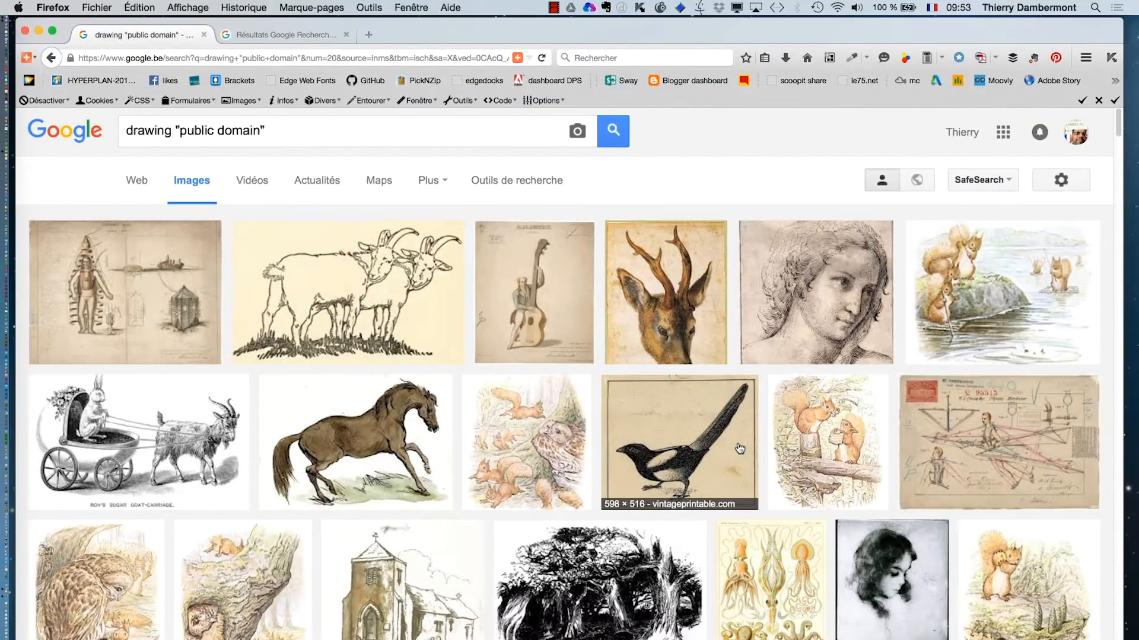
- Display the magpie drawing at full size and save it as pie.jpg in the PS 08 sept folder
click(268, 34)
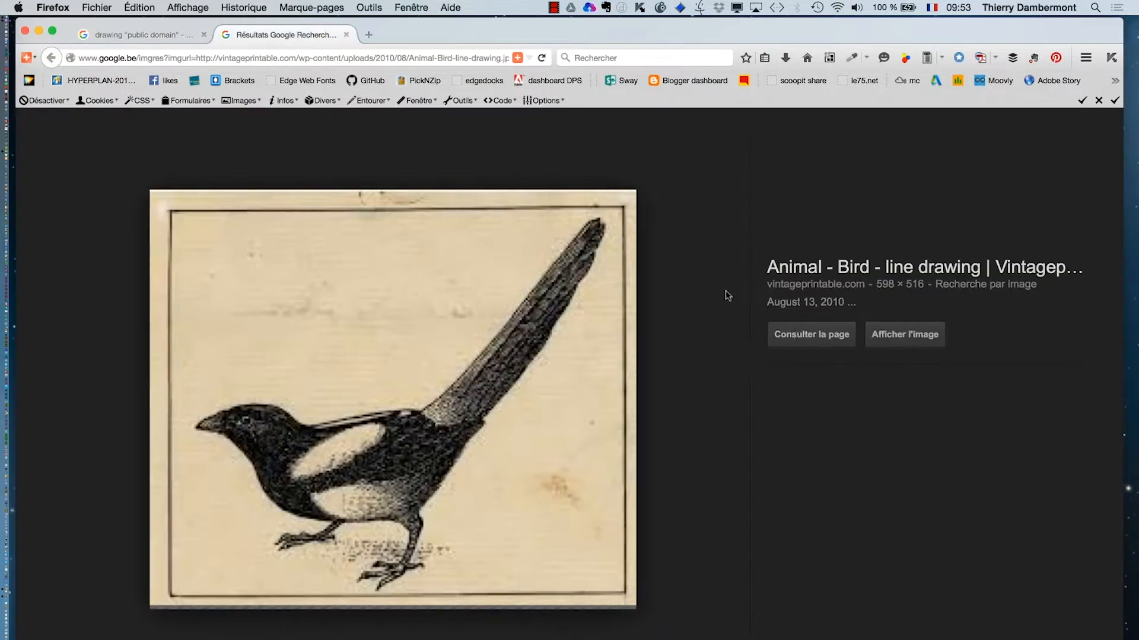
click(874, 337)
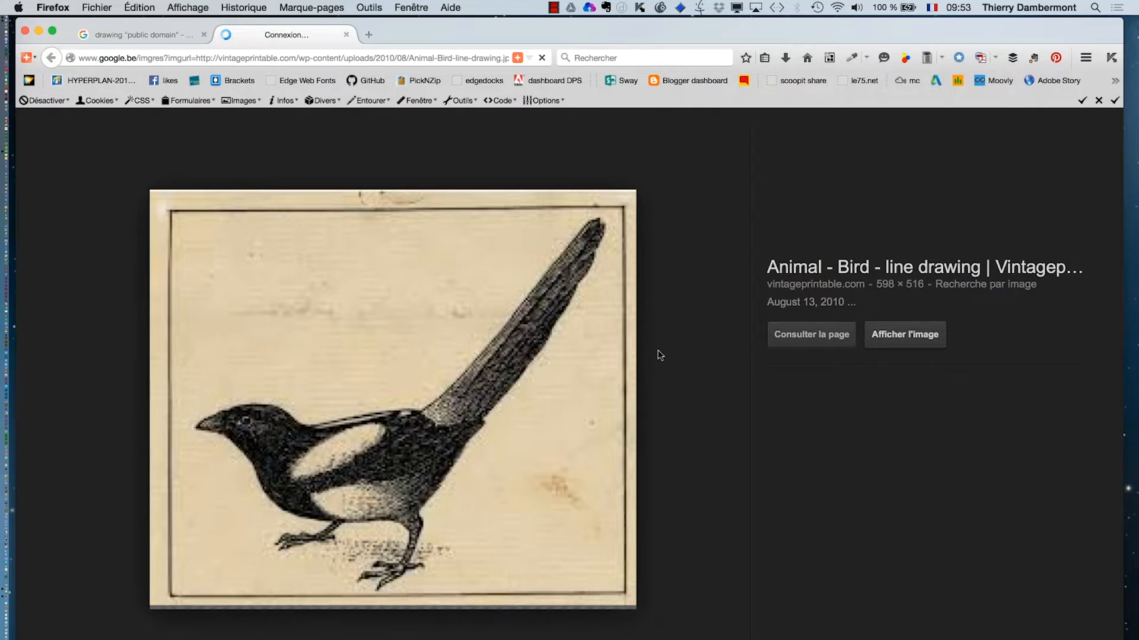
right_click(586, 363)
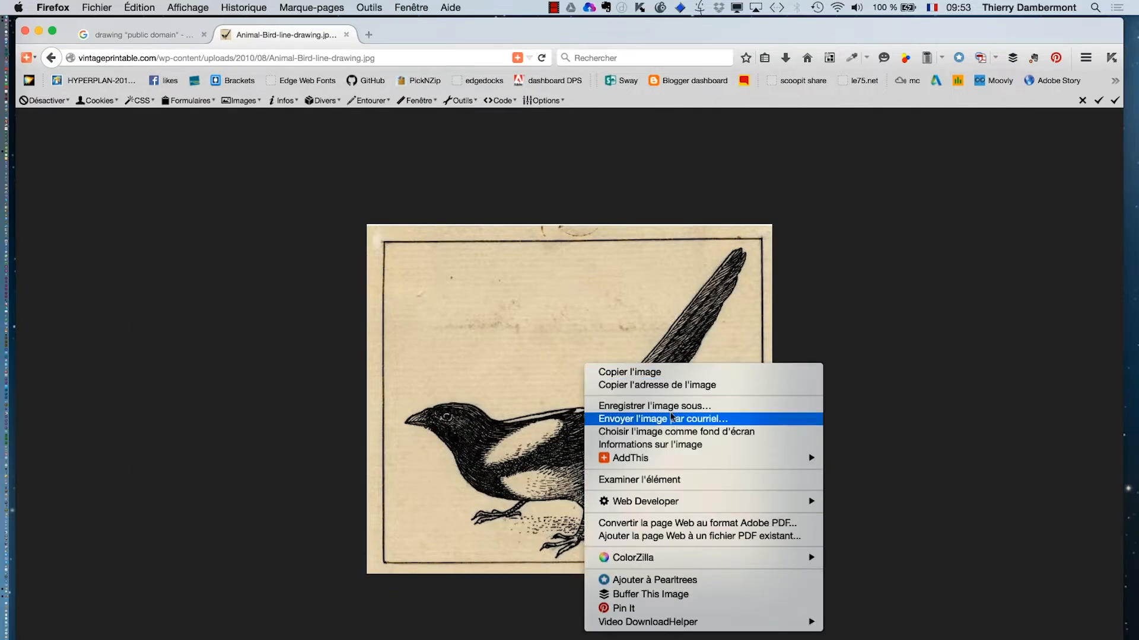
click(670, 405)
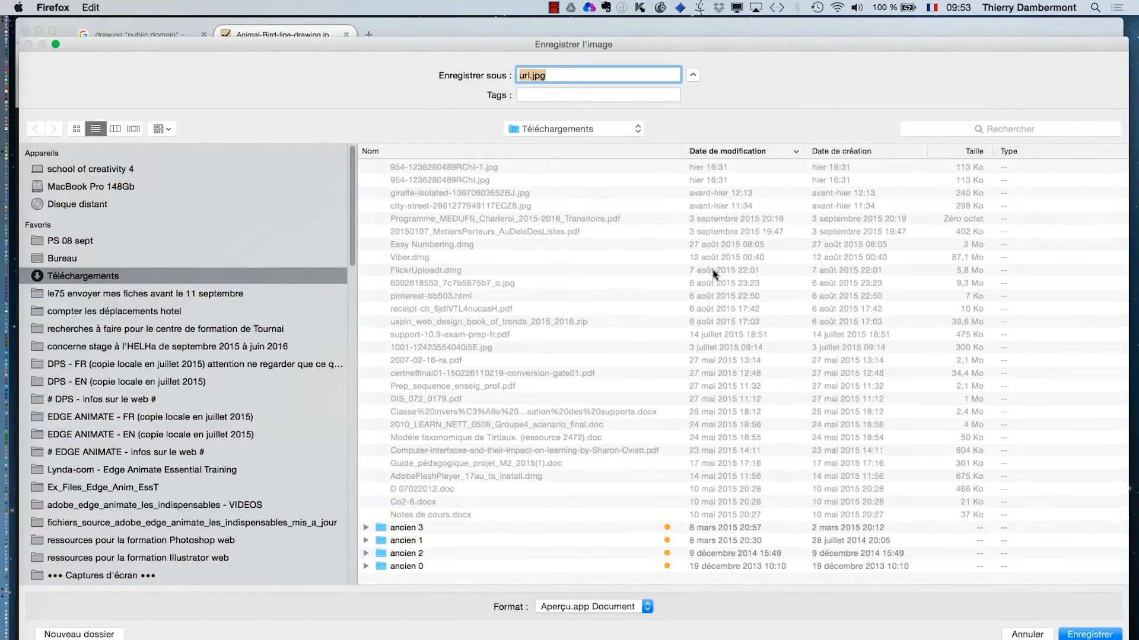
click(107, 240)
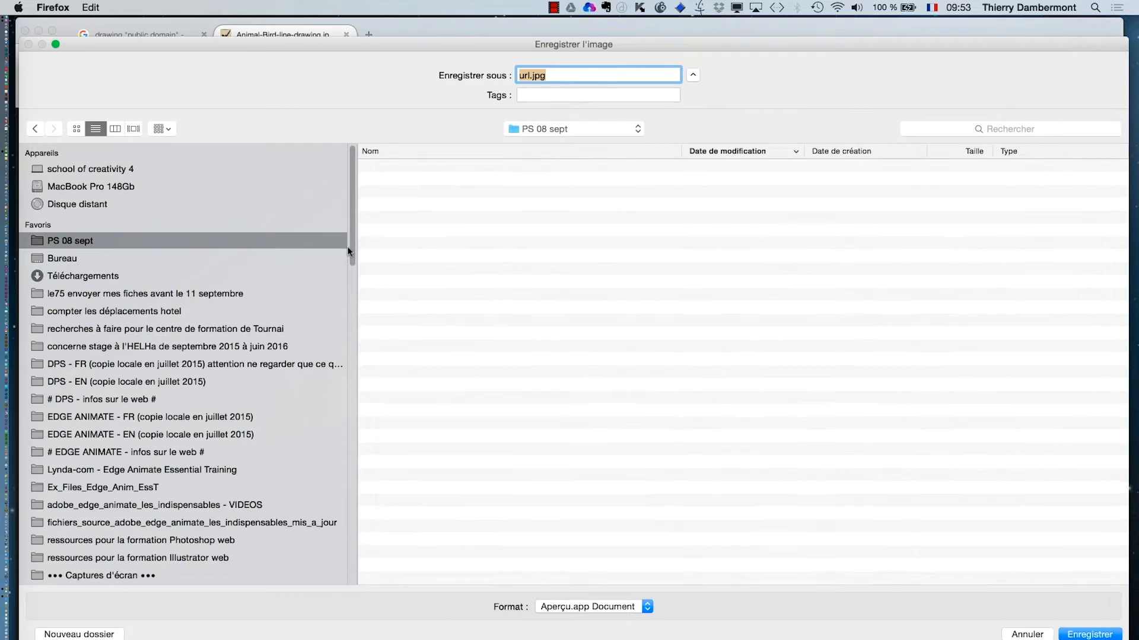
click(520, 74)
text(pie)
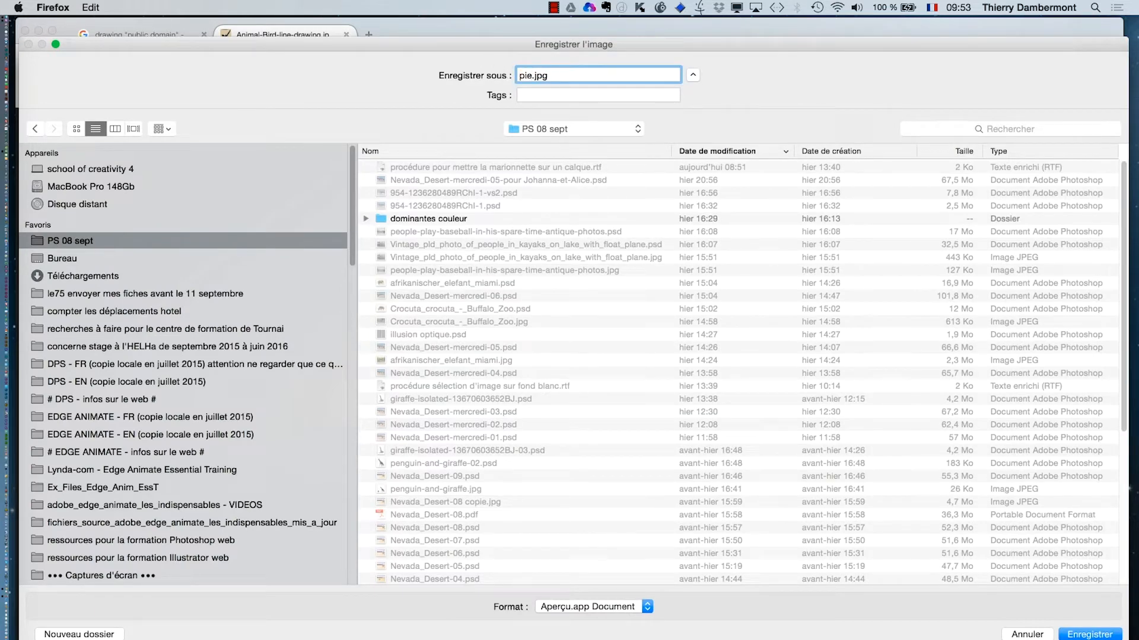
key(Return)
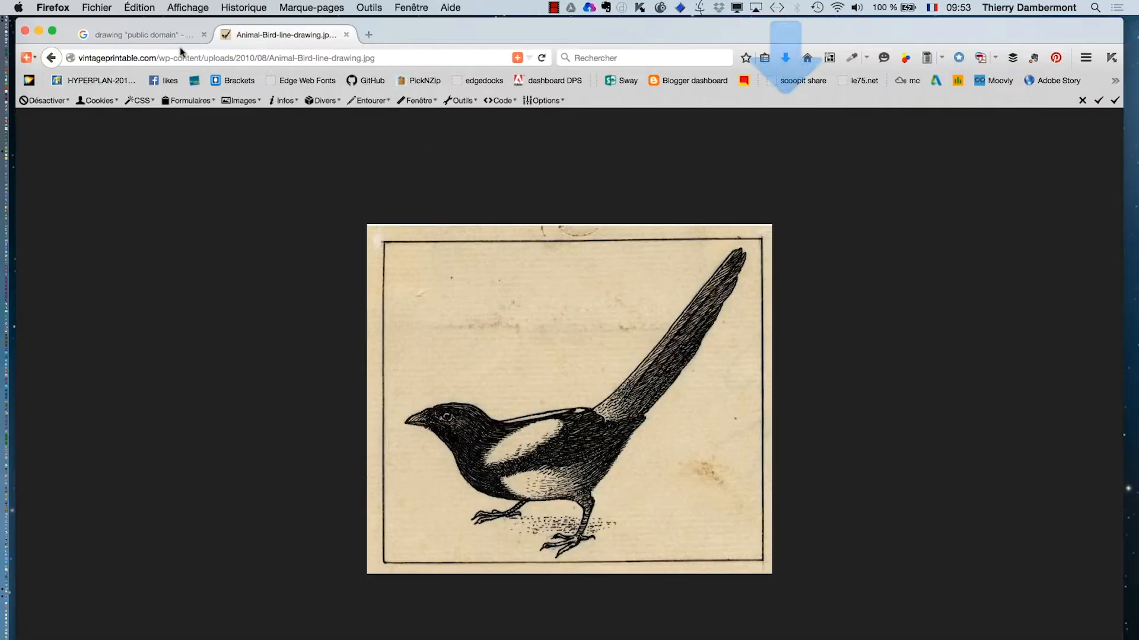
- Display the woman's portrait drawing from the "public domain" image results at full size
click(156, 34)
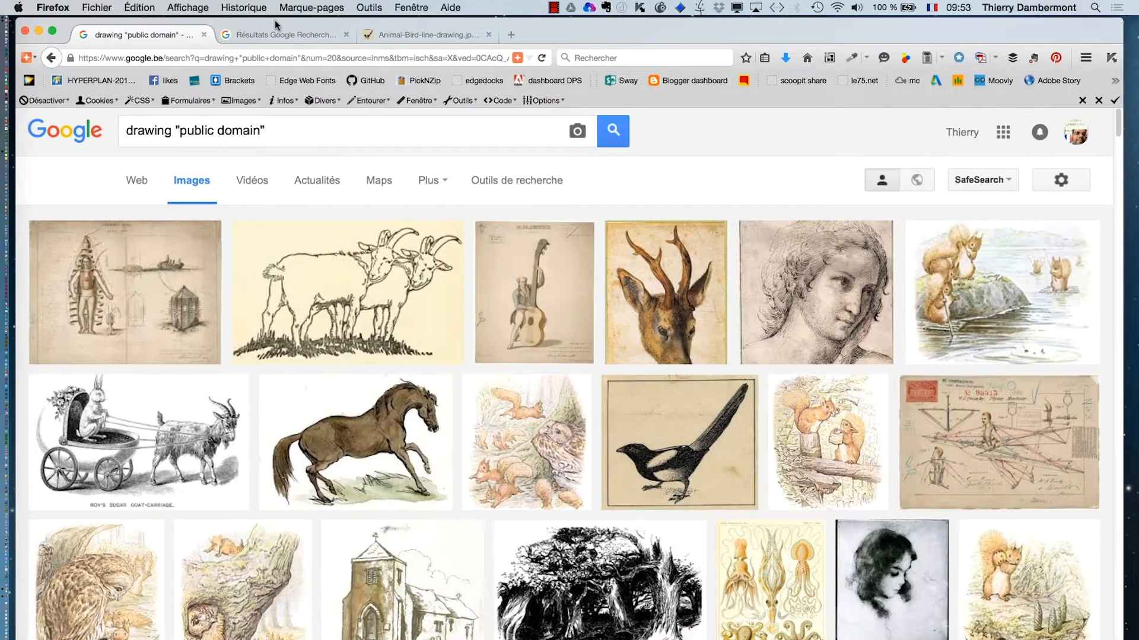
click(280, 35)
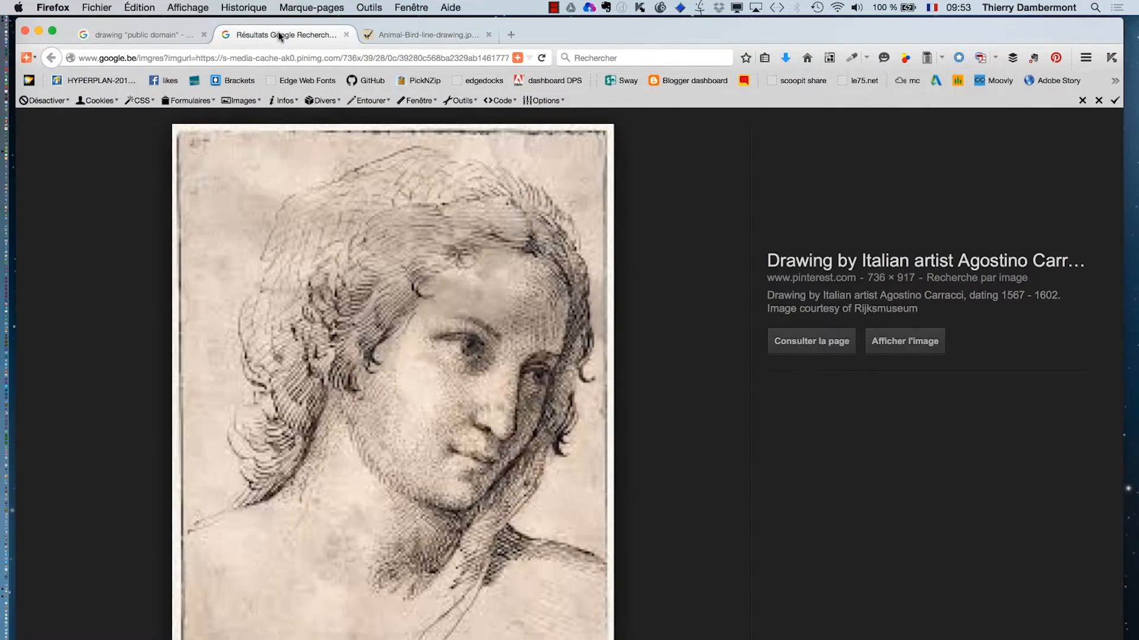
click(882, 343)
- Save the portrait drawing as portrait-dessin.jpg in the Téléchargements folder
right_click(584, 393)
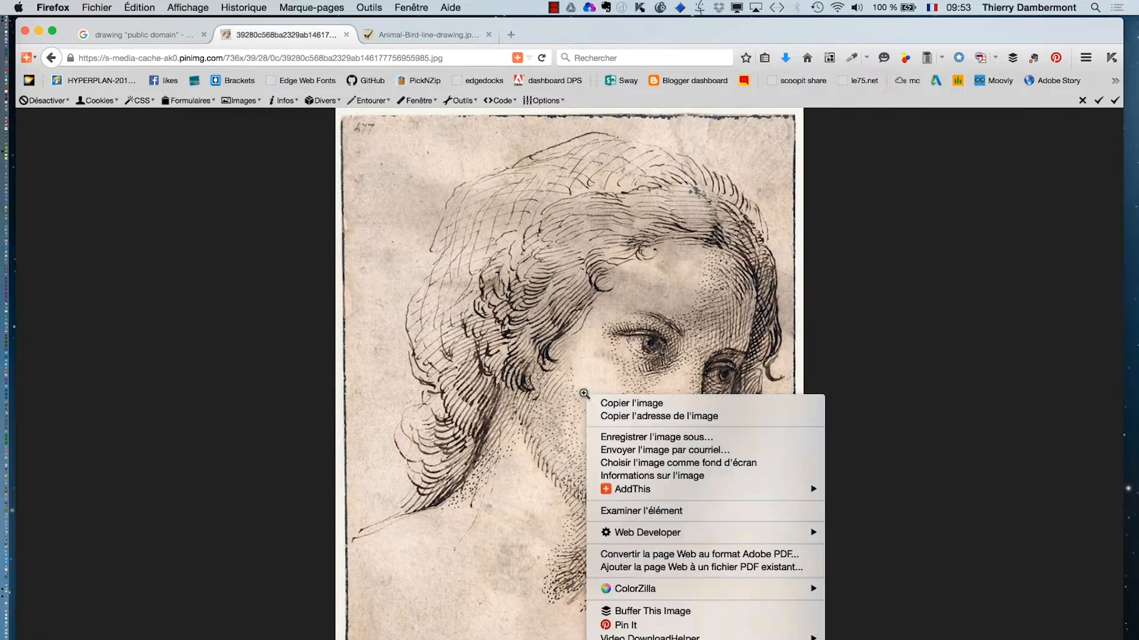
click(649, 436)
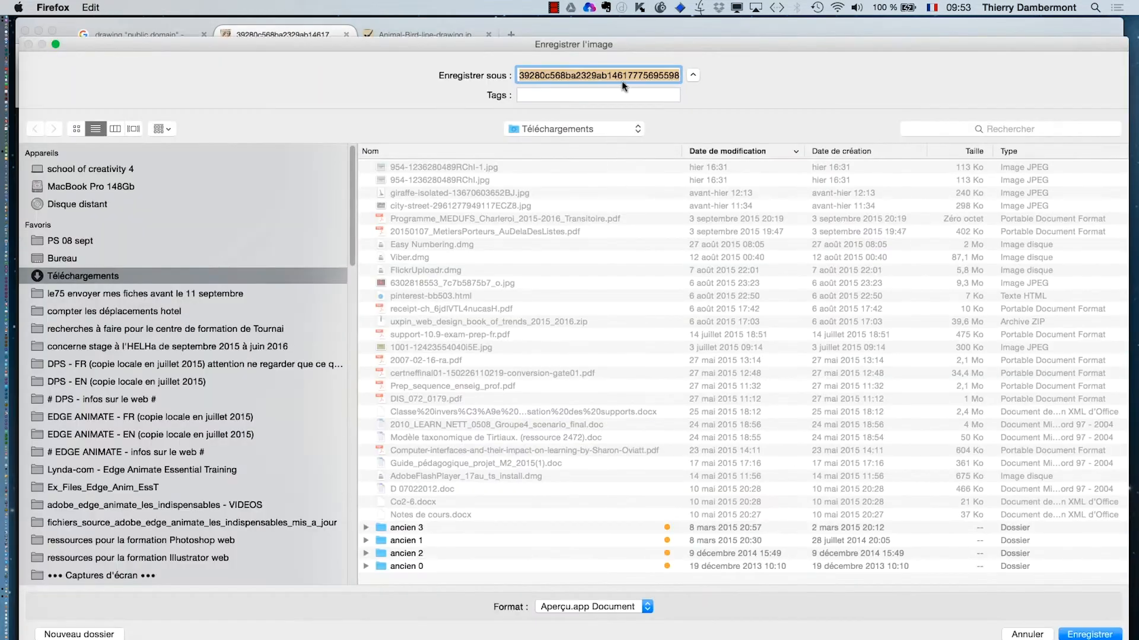
click(636, 76)
key(super+Right)
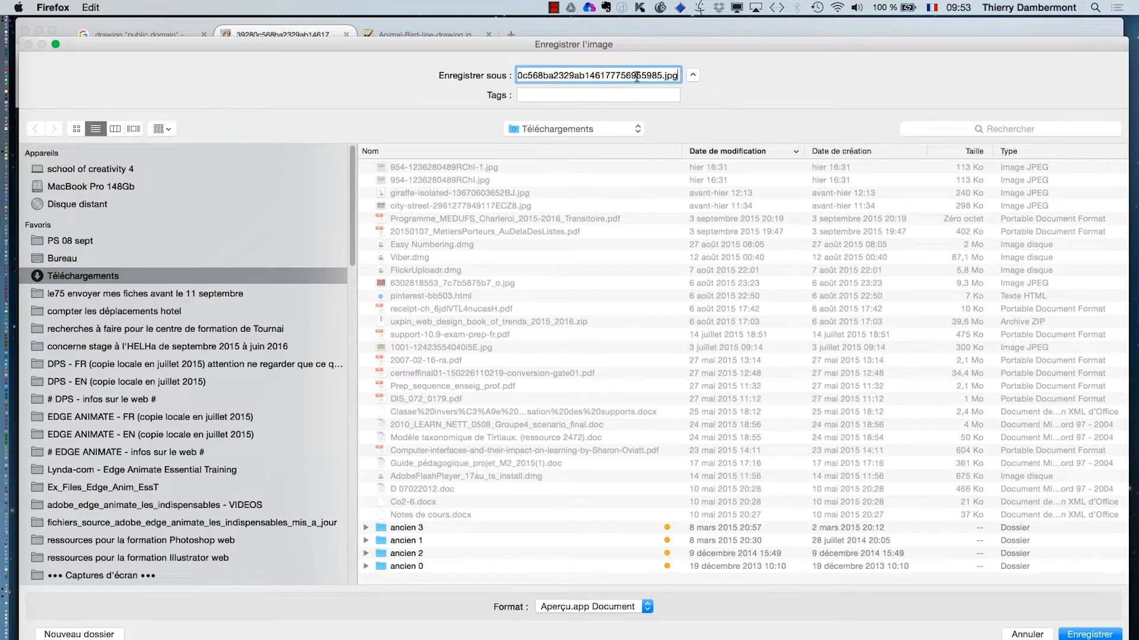
double_click(650, 67)
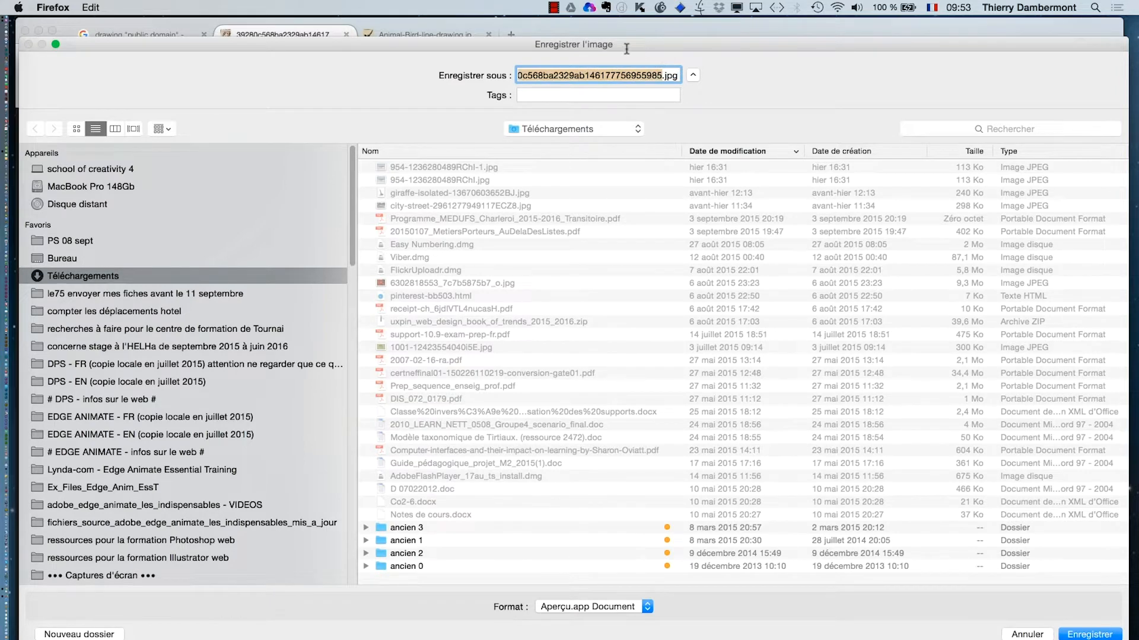
text(portrait)
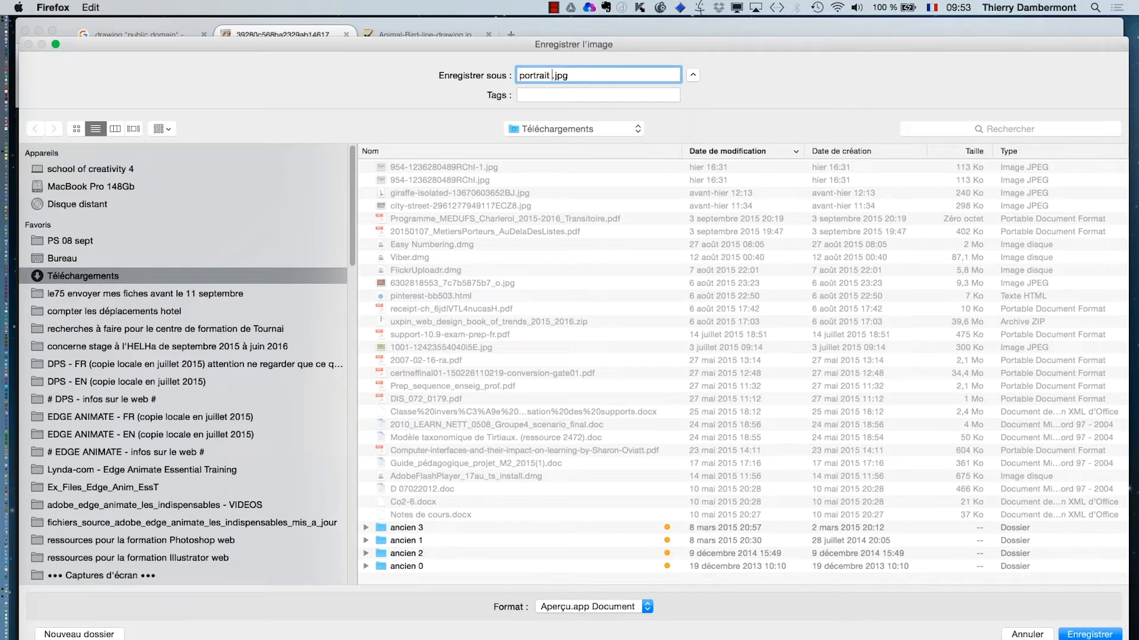
key(BackSpace)
text(-dessin)
click(1066, 632)
- Launch Adobe Photoshop CC 2015
key(super+Tab)
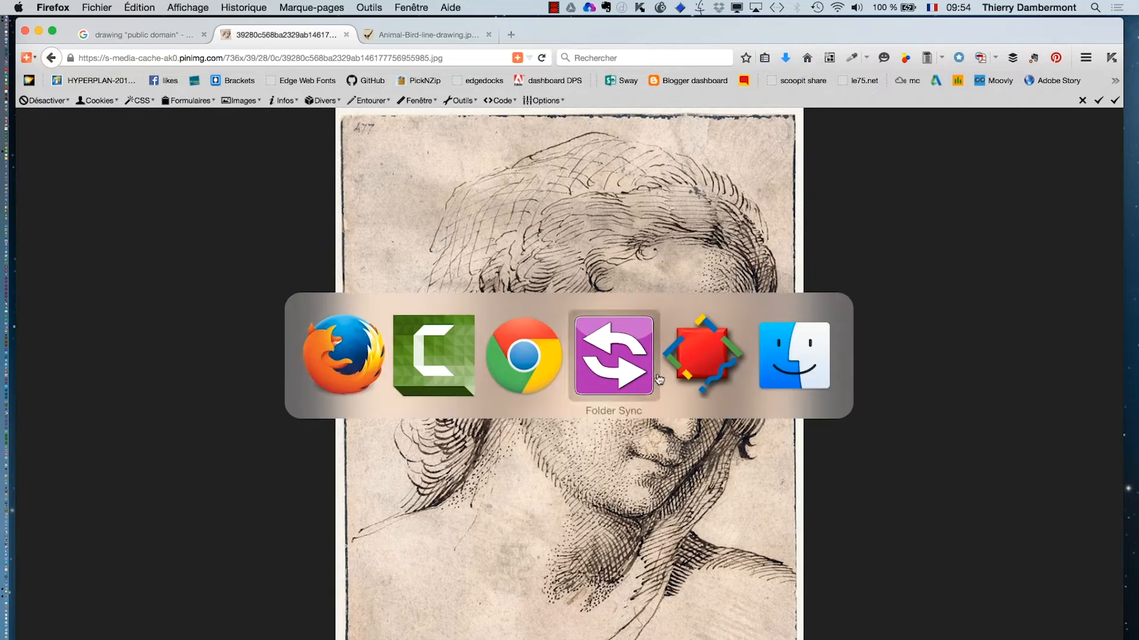
click(827, 380)
mouse_move(1, 433)
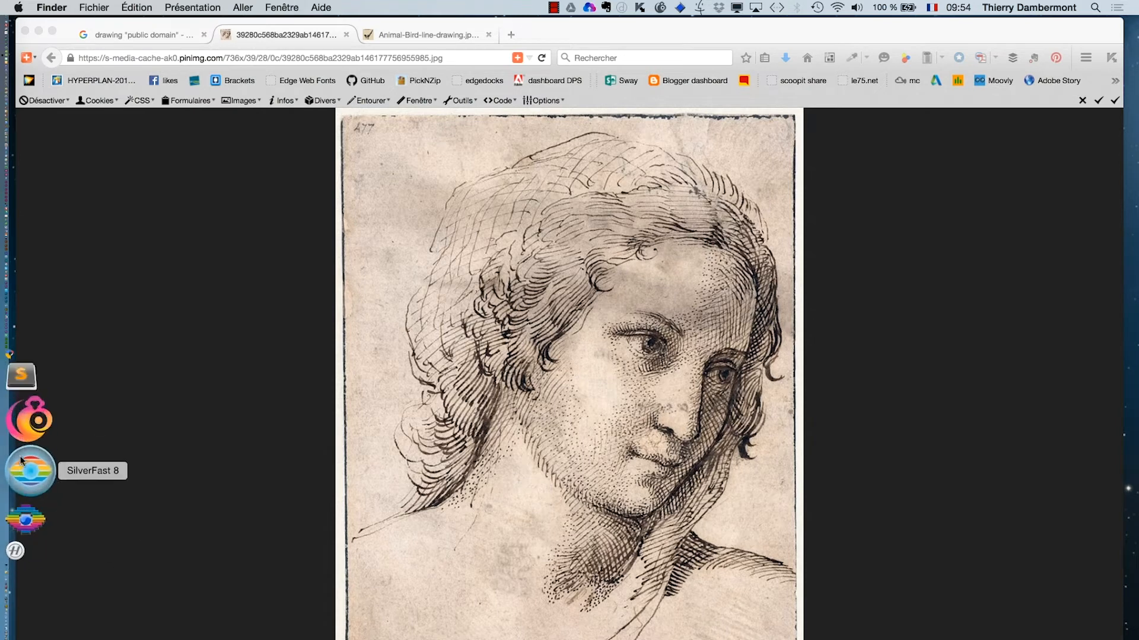
click(397, 37)
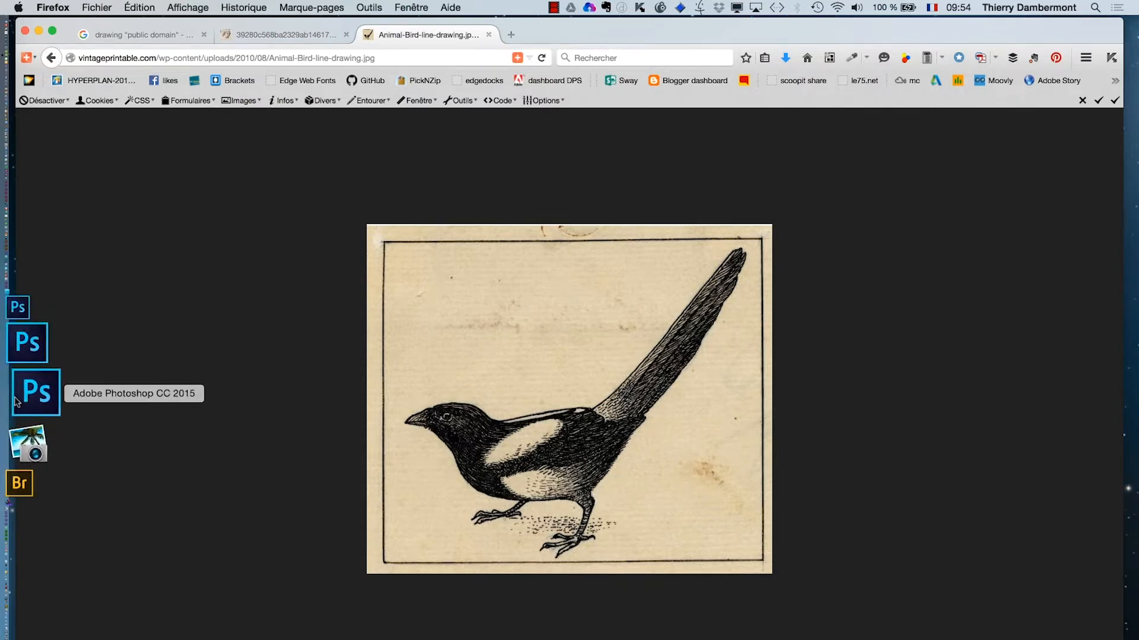
click(16, 401)
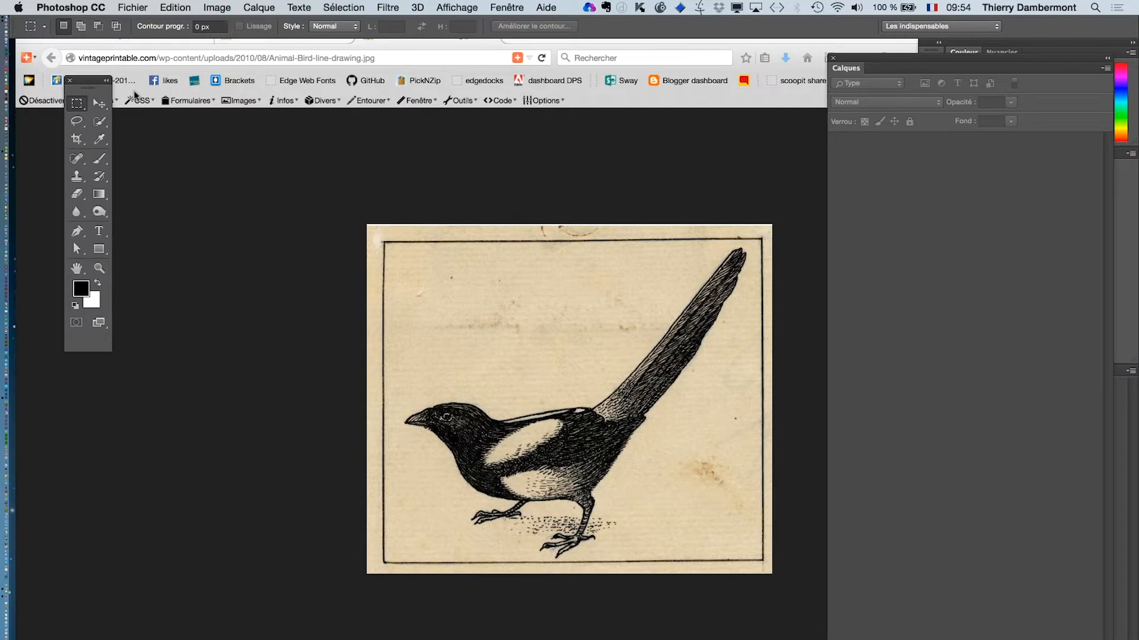
click(158, 173)
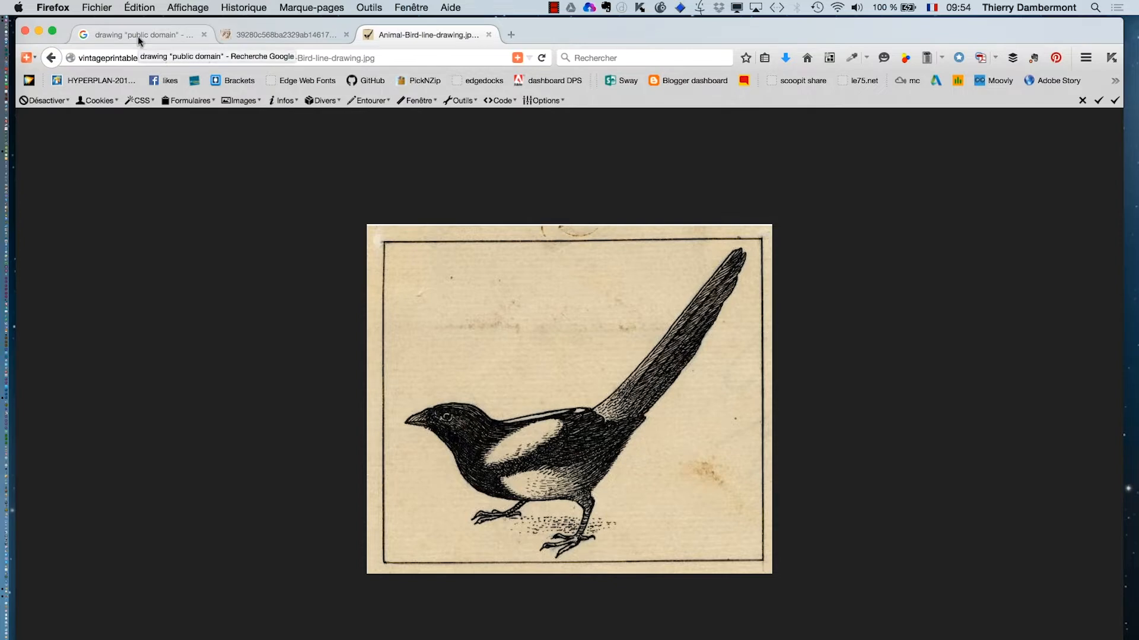
key(super+Tab)
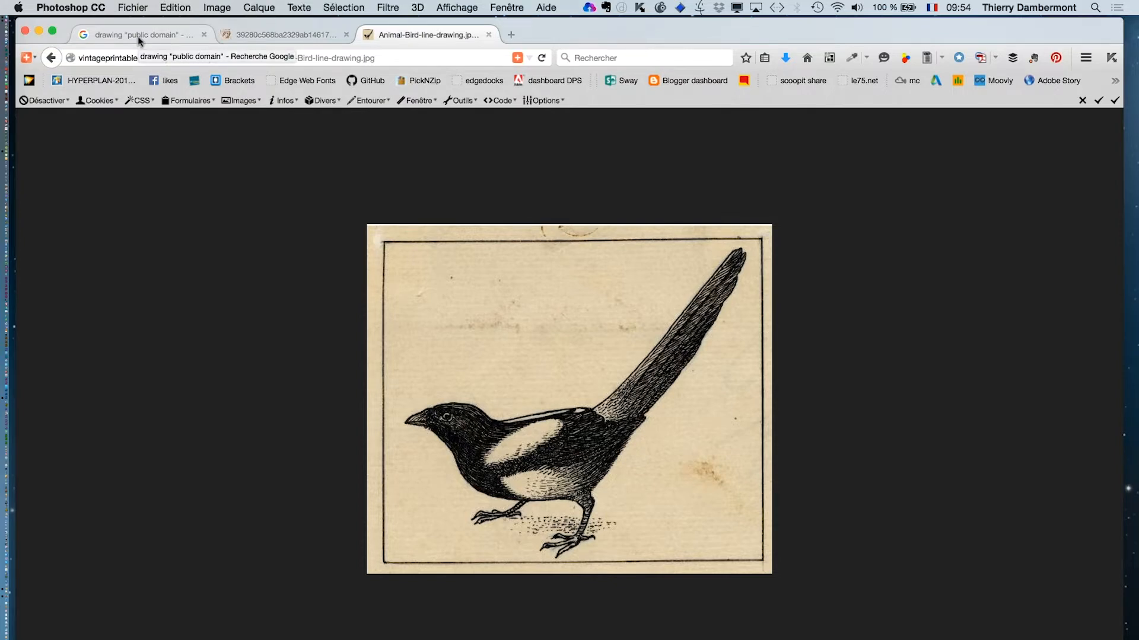
click(138, 36)
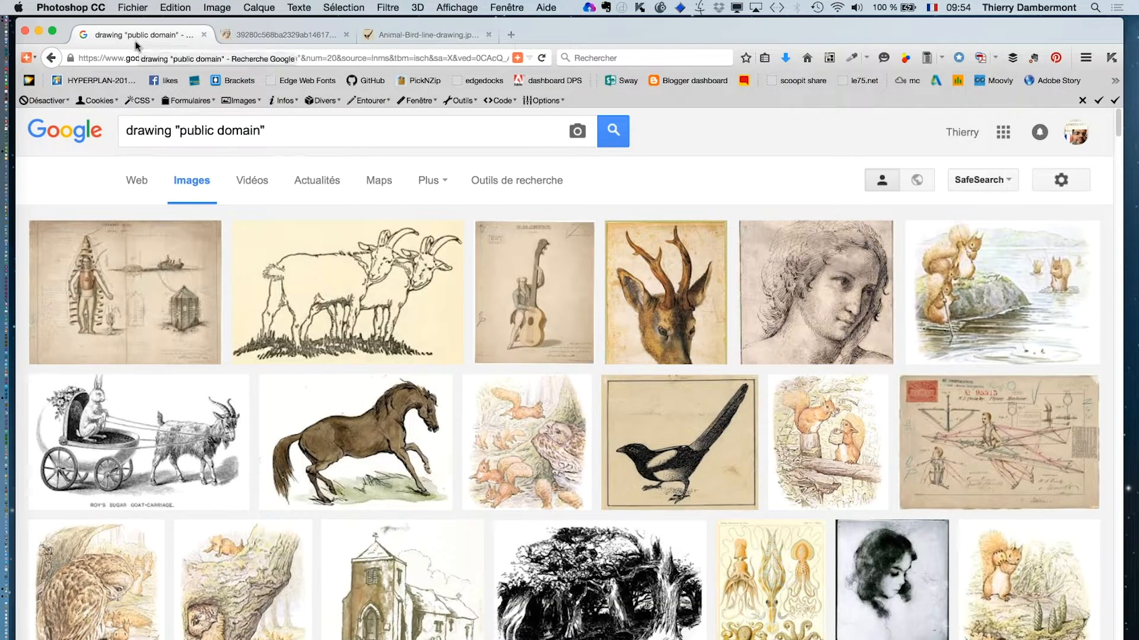
key(super+Tab)
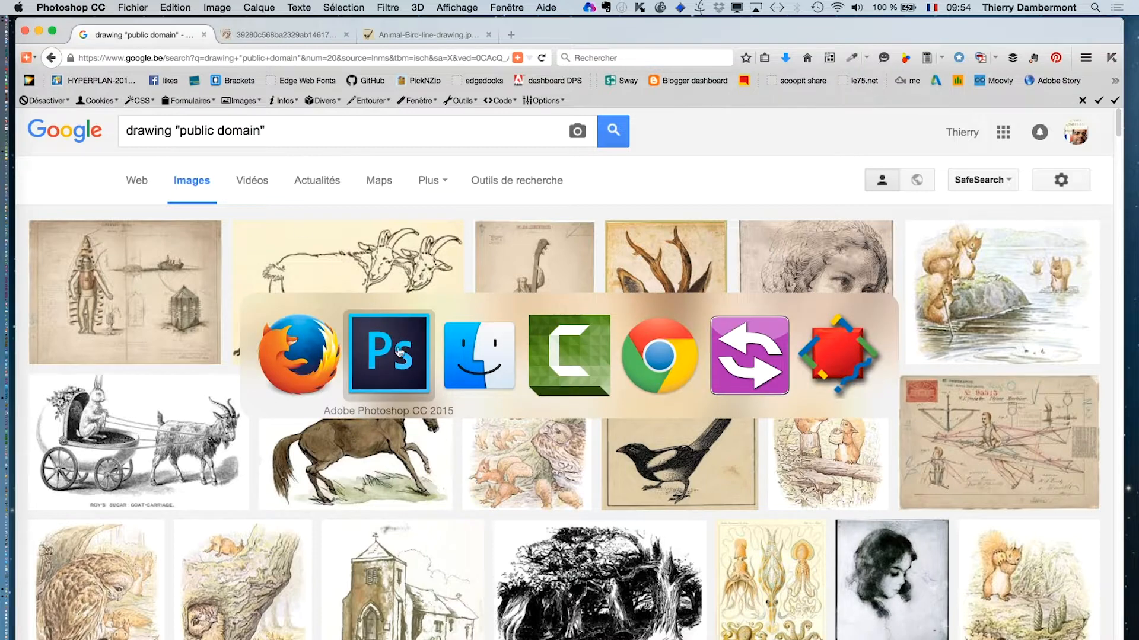
key(super+Tab)
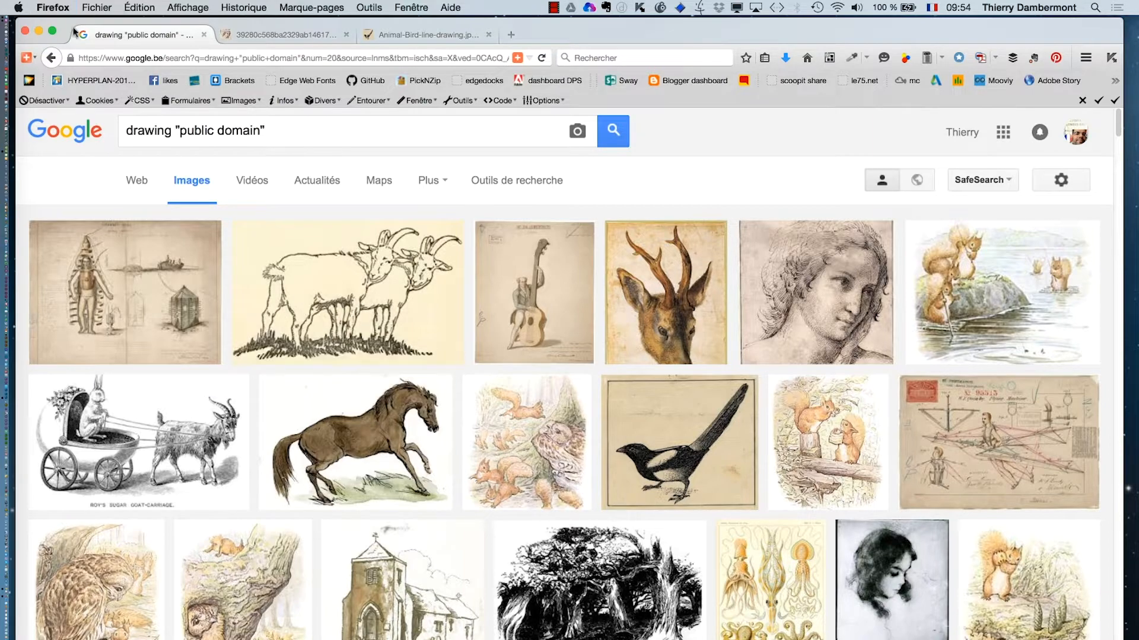
- Minimize the Firefox window and bring up the dialog for opening a file in Photoshop
click(39, 33)
key(super+Tab)
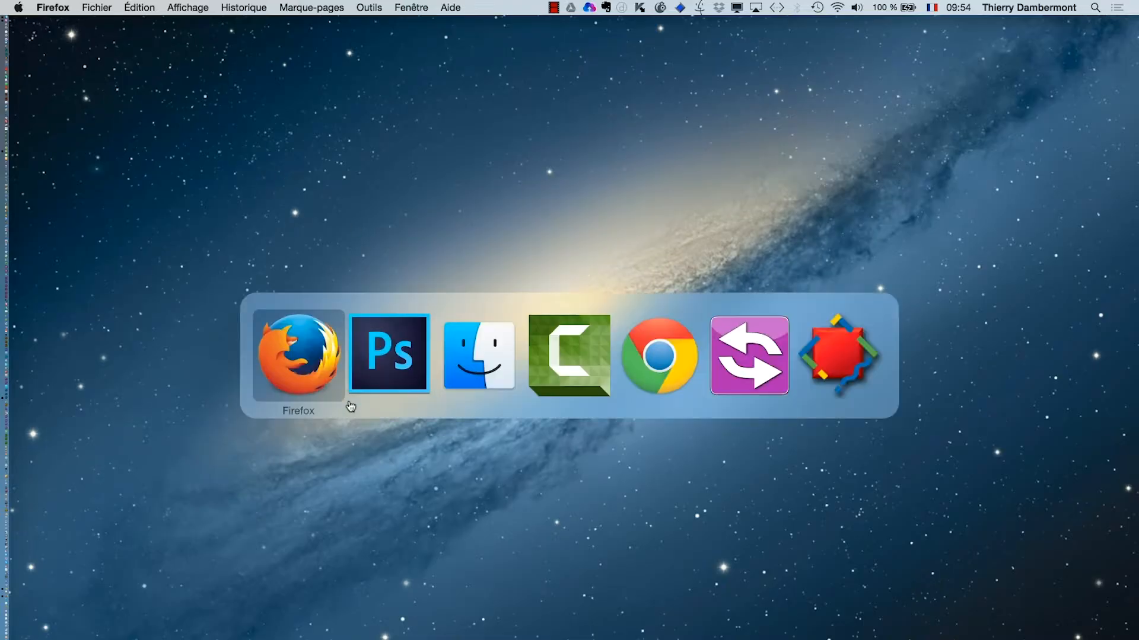
click(133, 7)
click(140, 37)
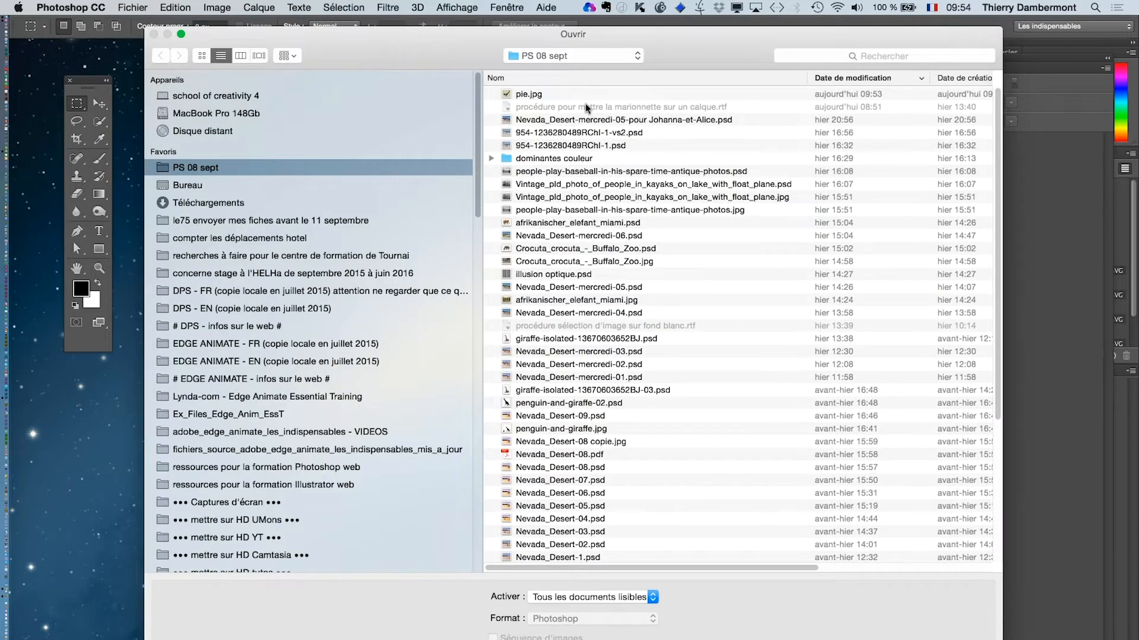
- Select pie.jpg in the PS 08 sept folder and check the recent files by sorting on modification date
click(588, 97)
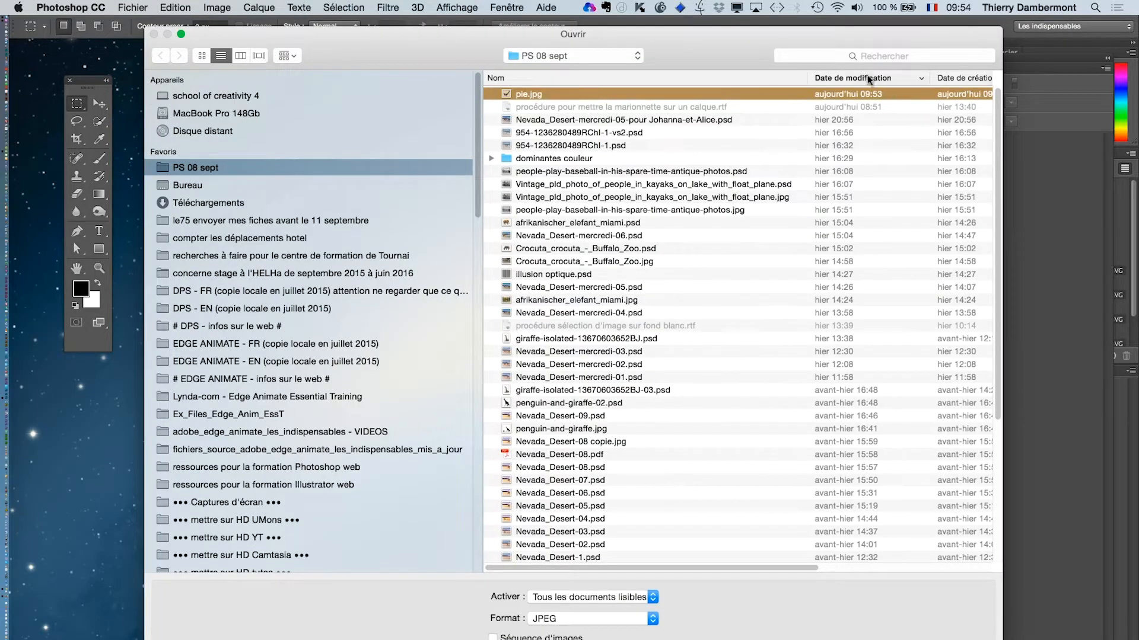
click(869, 79)
click(869, 80)
- Switch back to Firefox, restore its minimized window and display the full-size portrait drawing
key(super+Tab)
key(super+Tab)
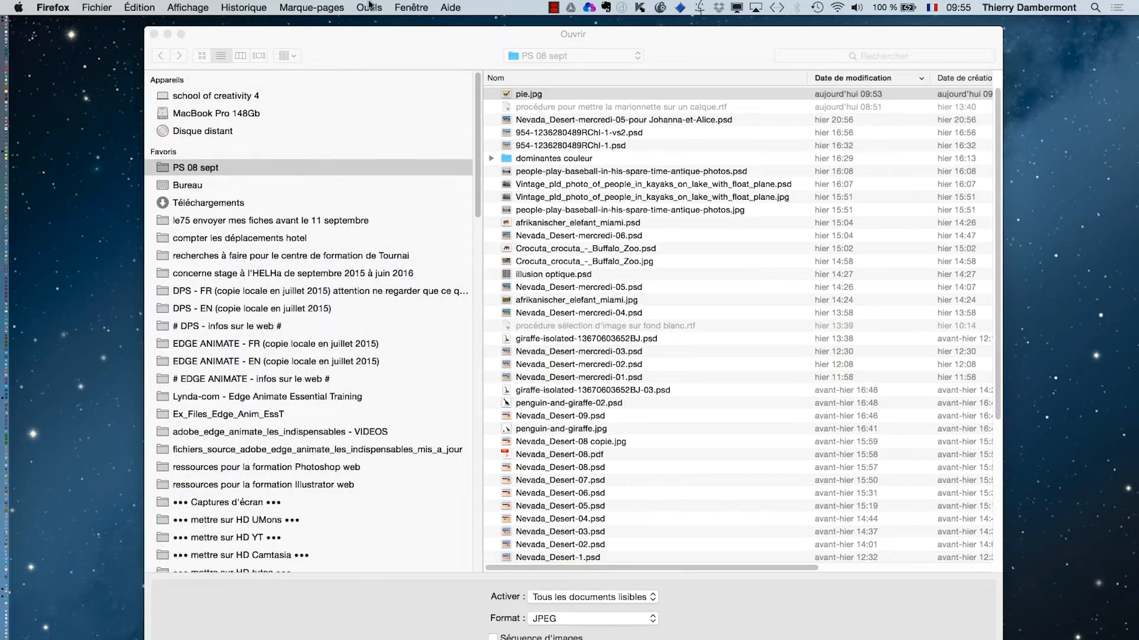
click(416, 5)
click(420, 50)
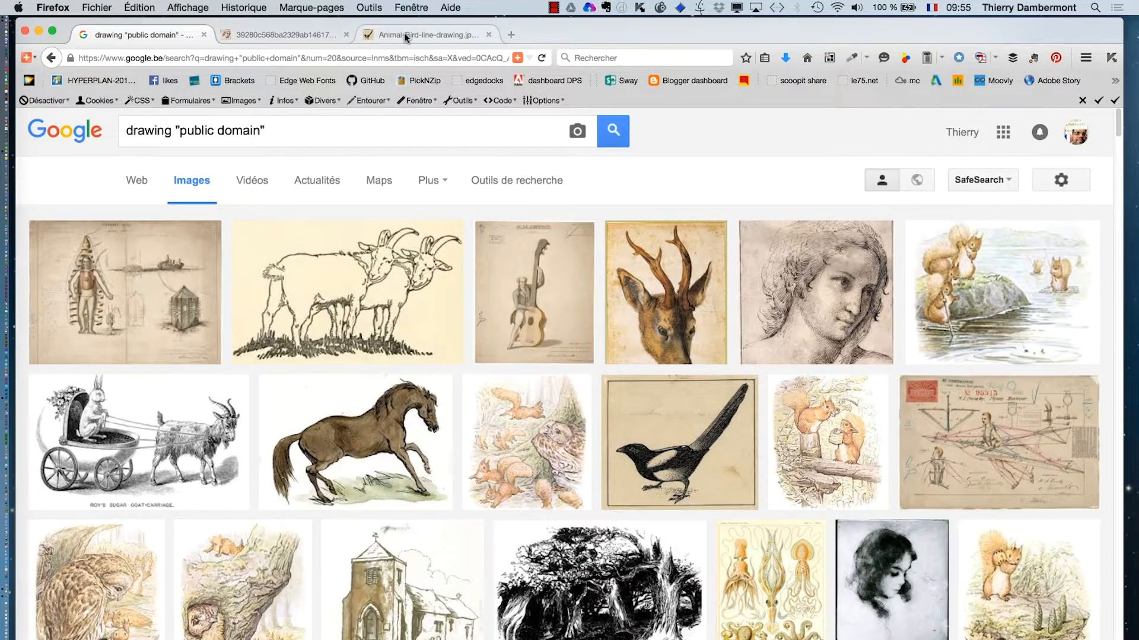
click(404, 33)
click(303, 35)
- Save the portrait drawing as portrait-dessin.jpg in the PS 08 sept folder, and switch to Photoshop
right_click(564, 315)
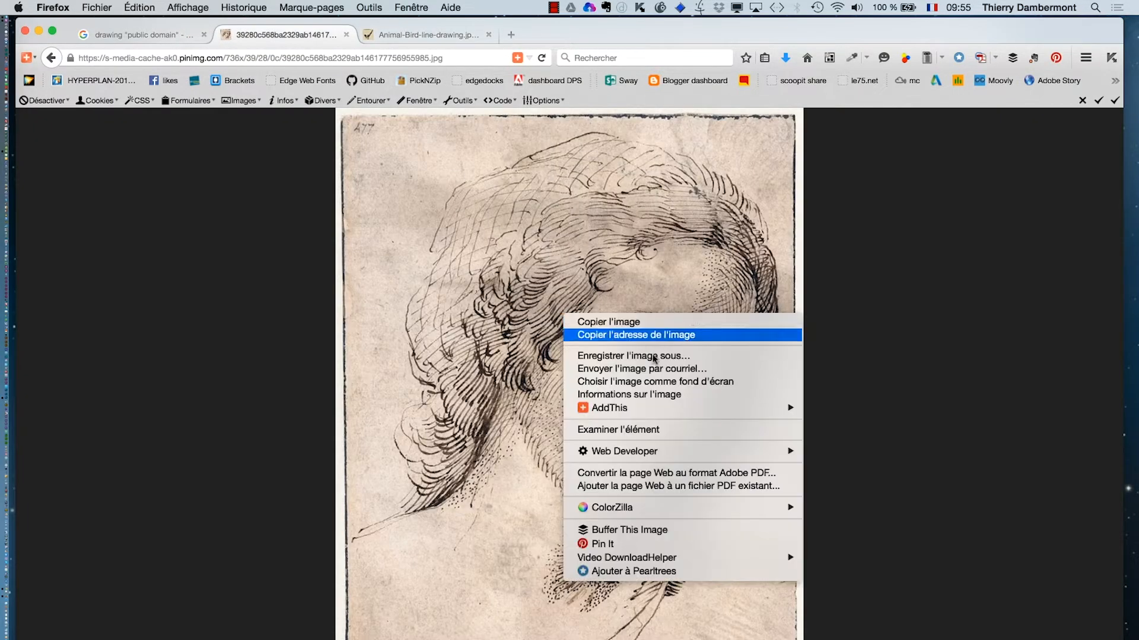
click(654, 356)
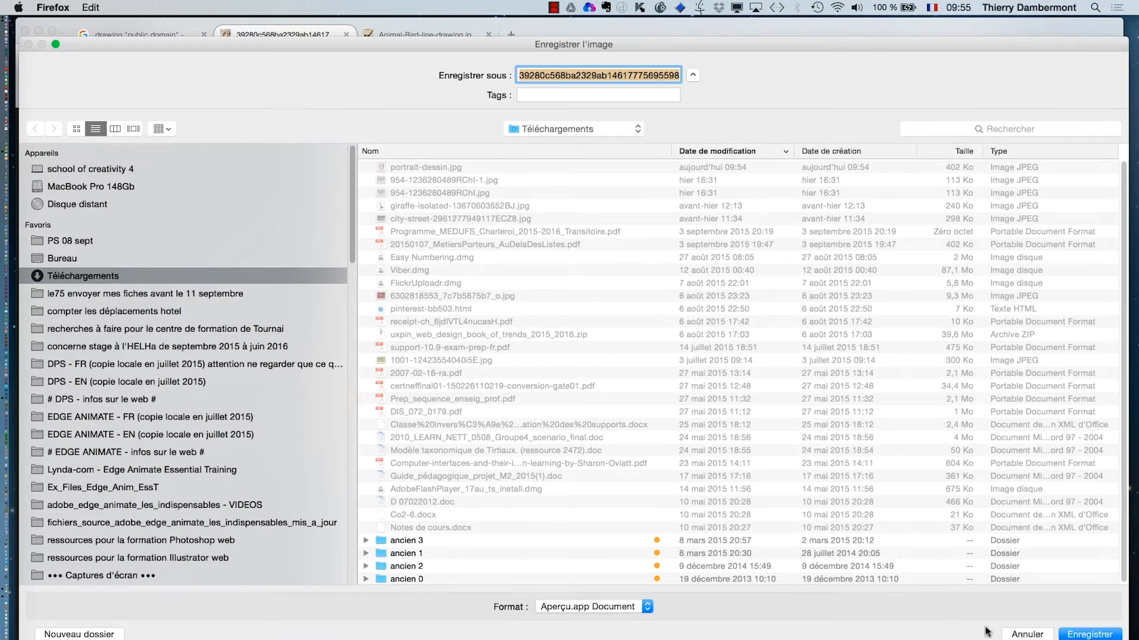
click(79, 243)
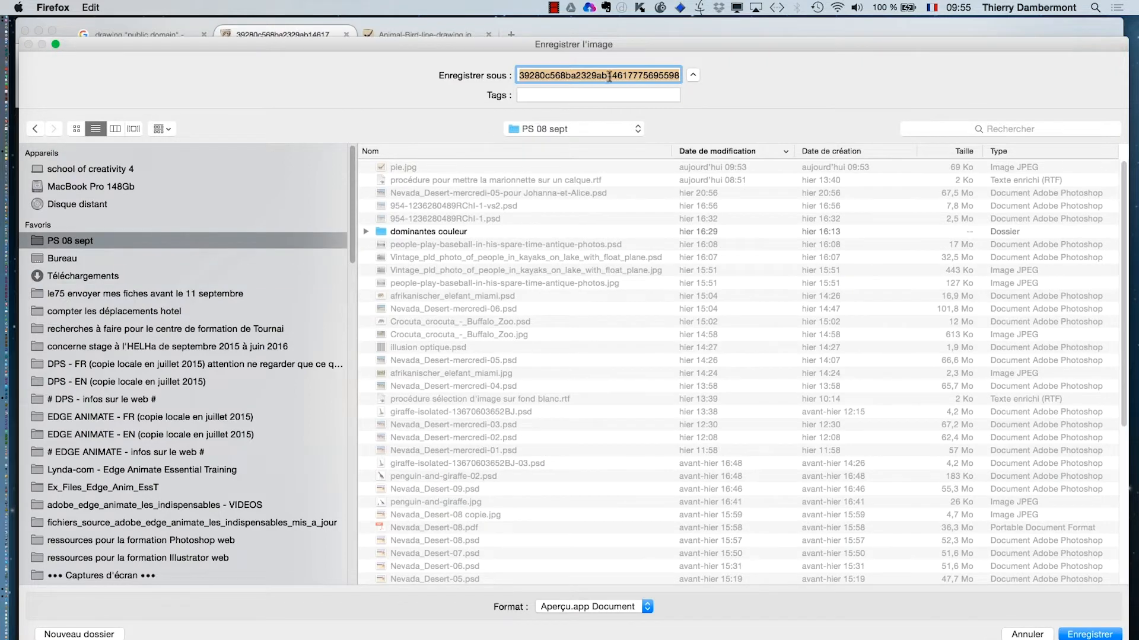
key(BackSpace)
key(super+z)
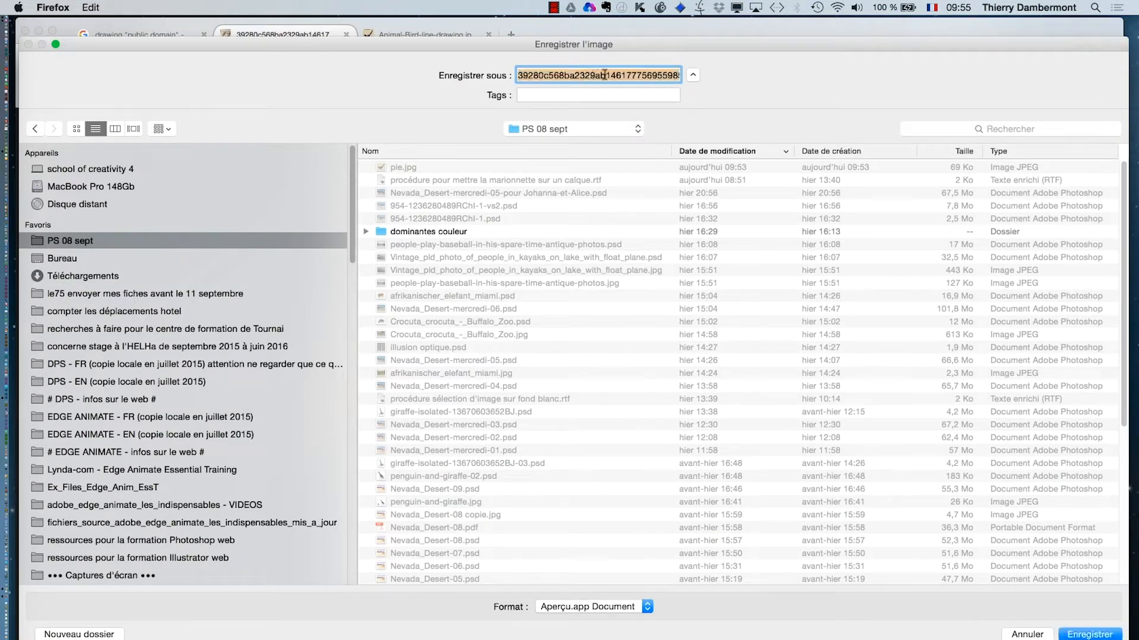
key(Right)
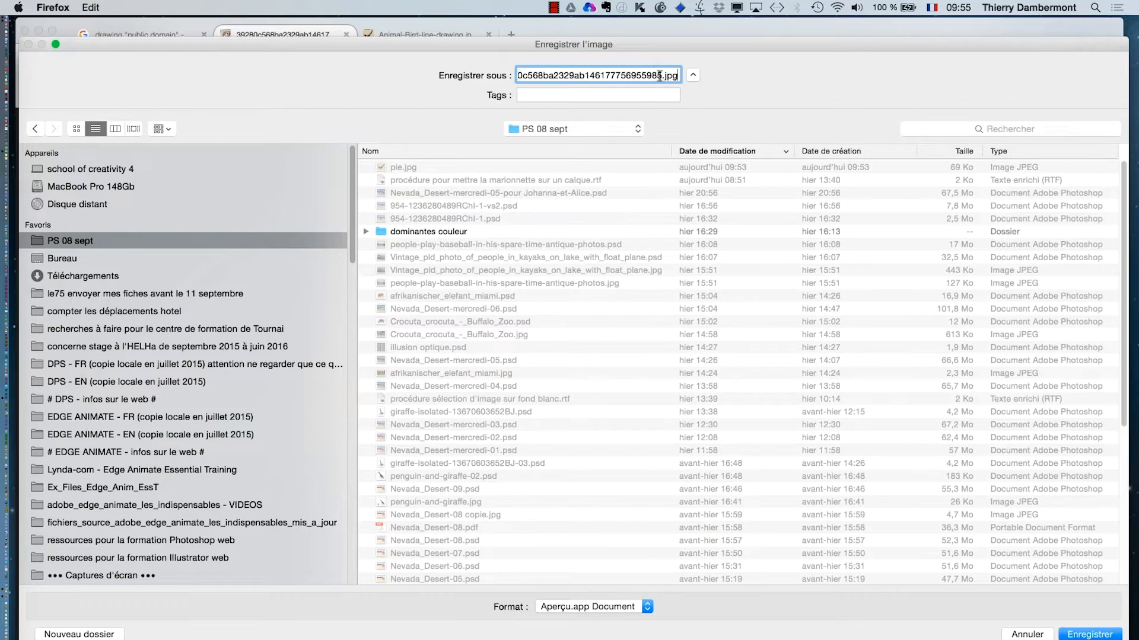
double_click(659, 76)
text(port)
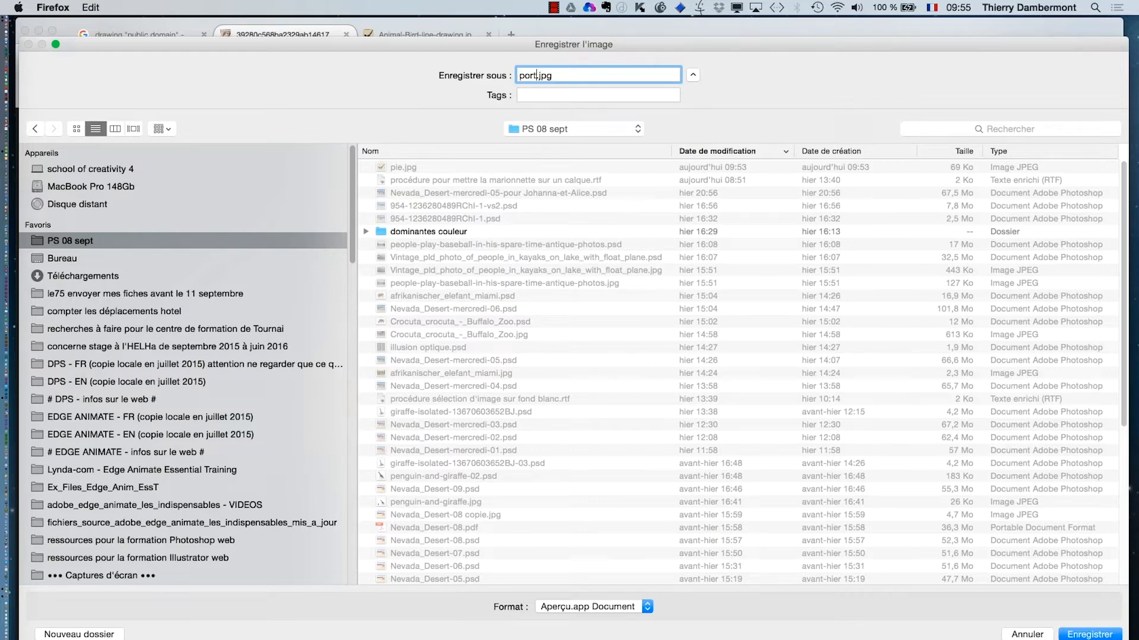
text(rait-dessin)
click(1091, 634)
key(super+Tab)
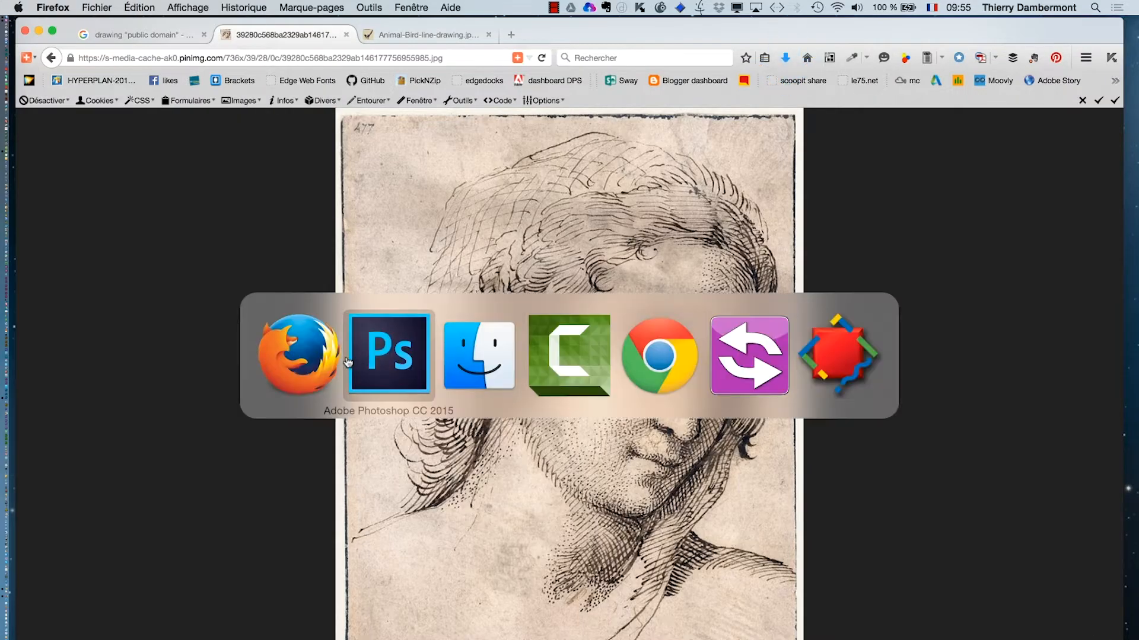
- Open pie.jpg from the PS 08 sept folder in Photoshop, minimize the Firefox window and show the image in full-screen mode with menus
key(super+o)
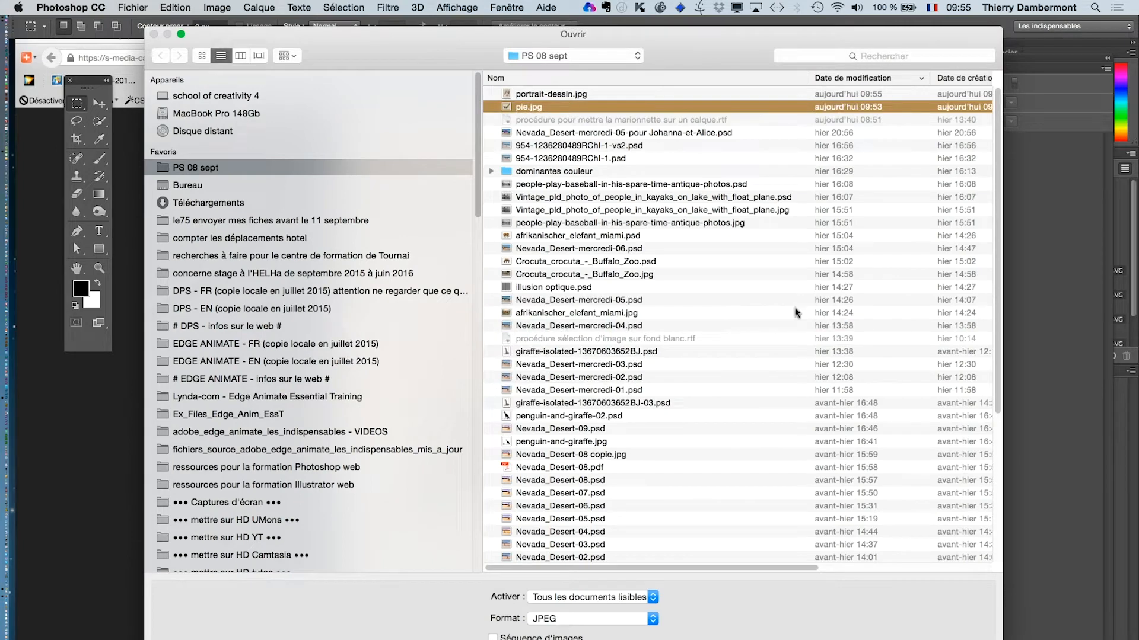
key(Return)
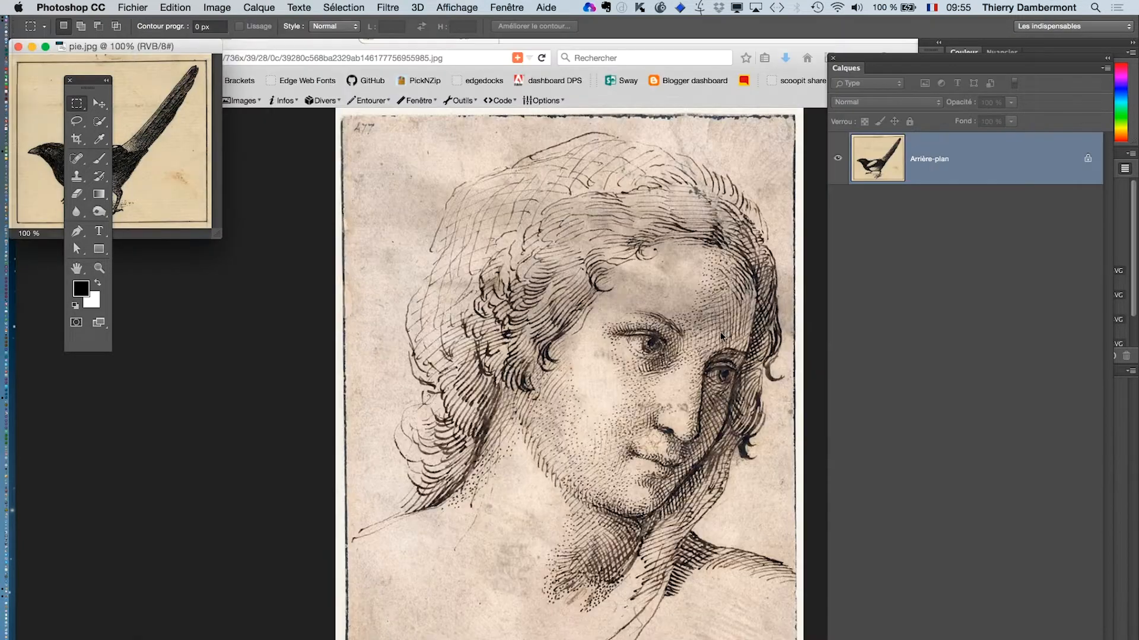
click(217, 165)
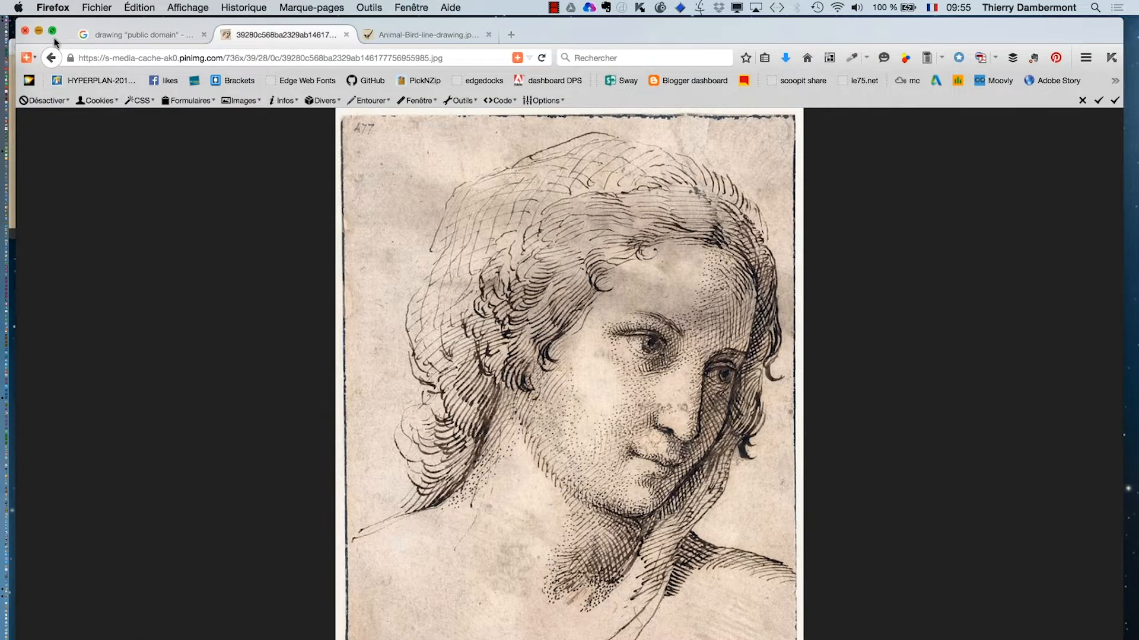
click(39, 30)
click(110, 45)
key(f)
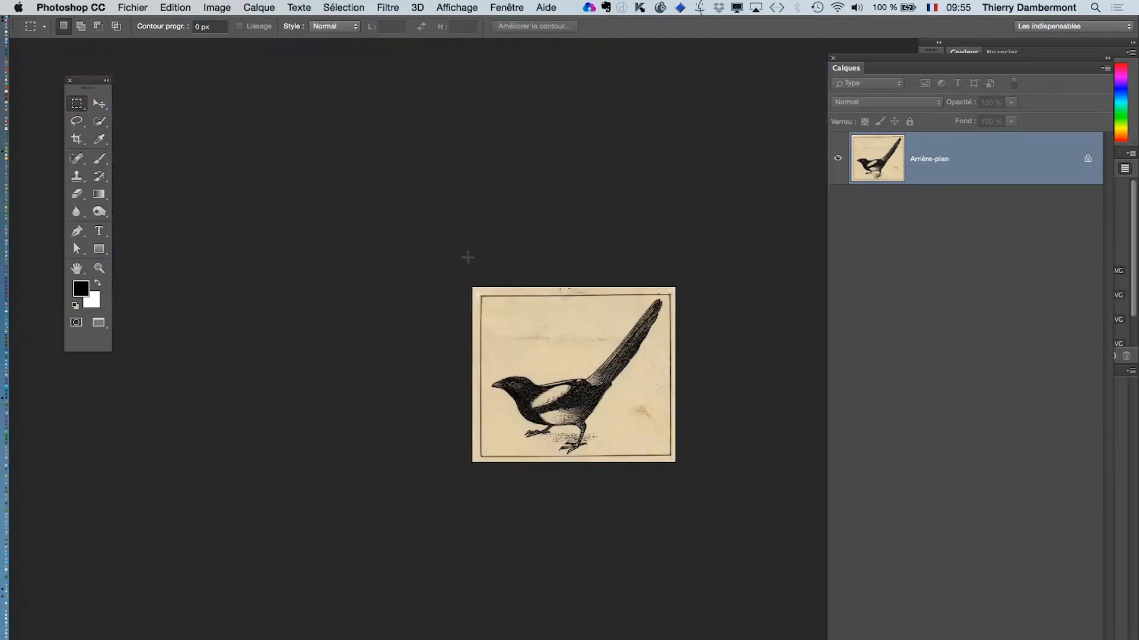
- Examine the magpie engraving up close and as a whole to judge the quality of its lines
super+click(627, 396)
super+click(560, 403)
super+click(403, 393)
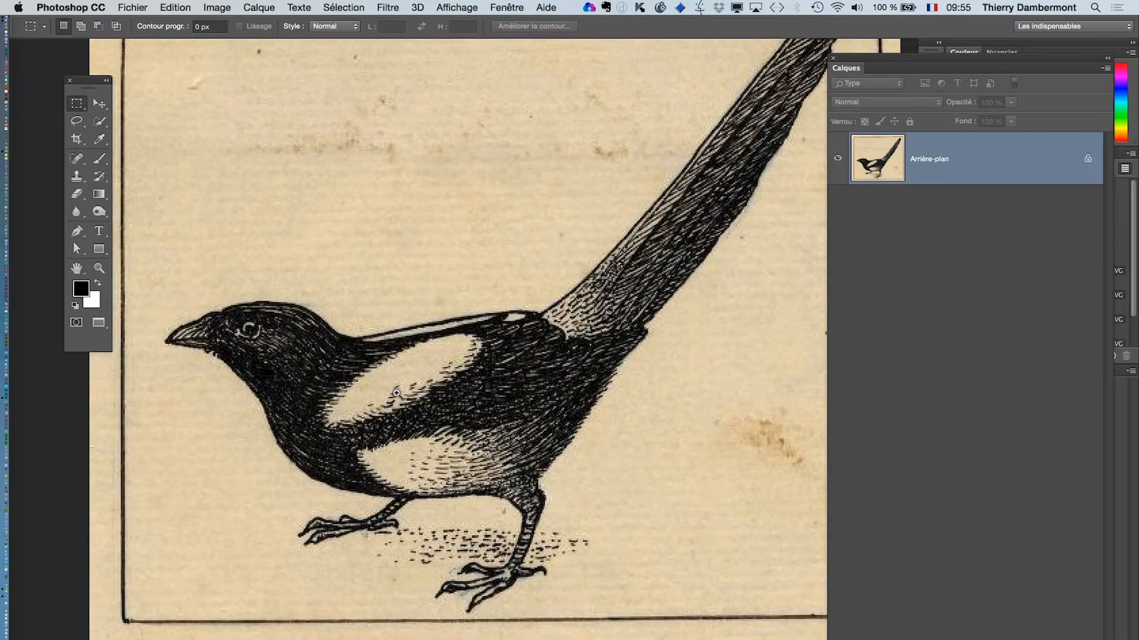
super+click(399, 392)
alt+super+click(557, 427)
alt+super+click(523, 404)
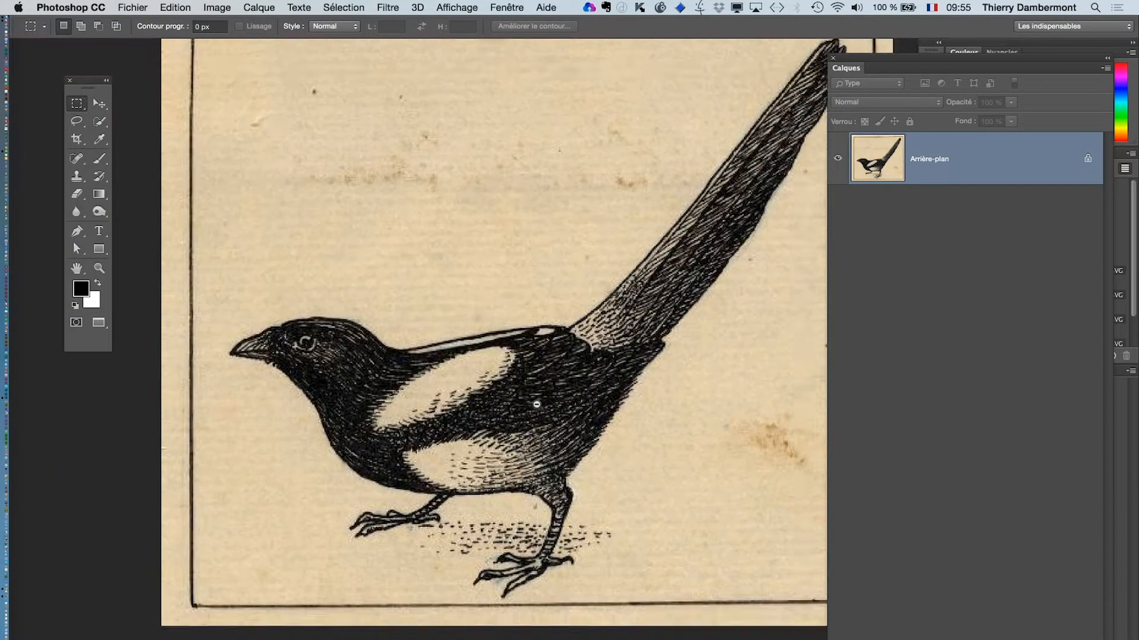
drag(522, 380, 430, 377)
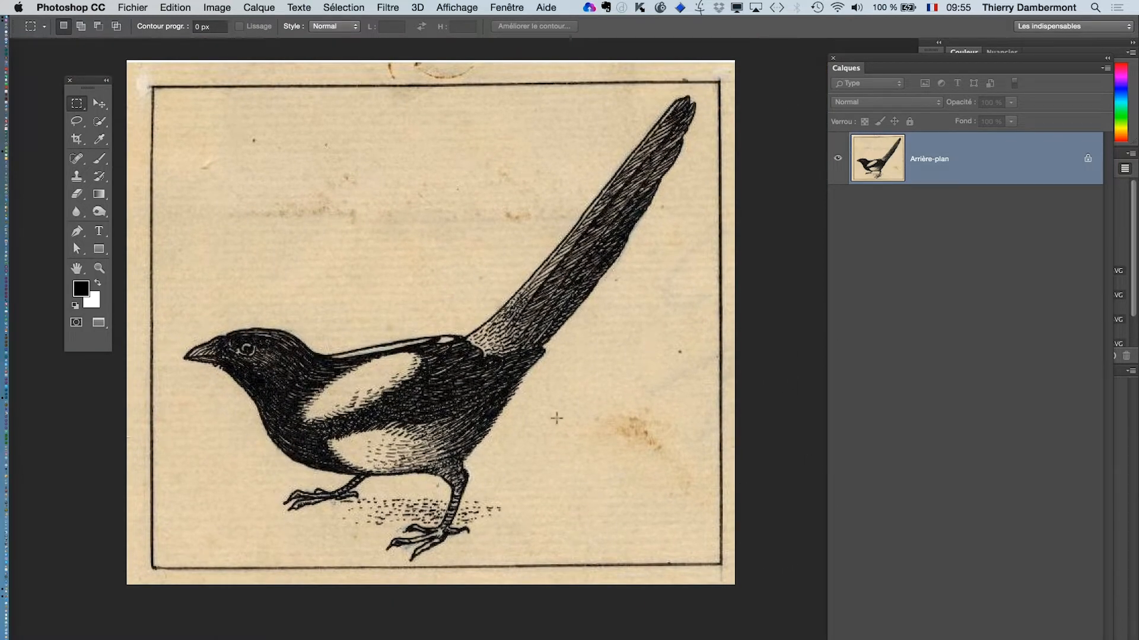
super+click(403, 387)
super+click(344, 424)
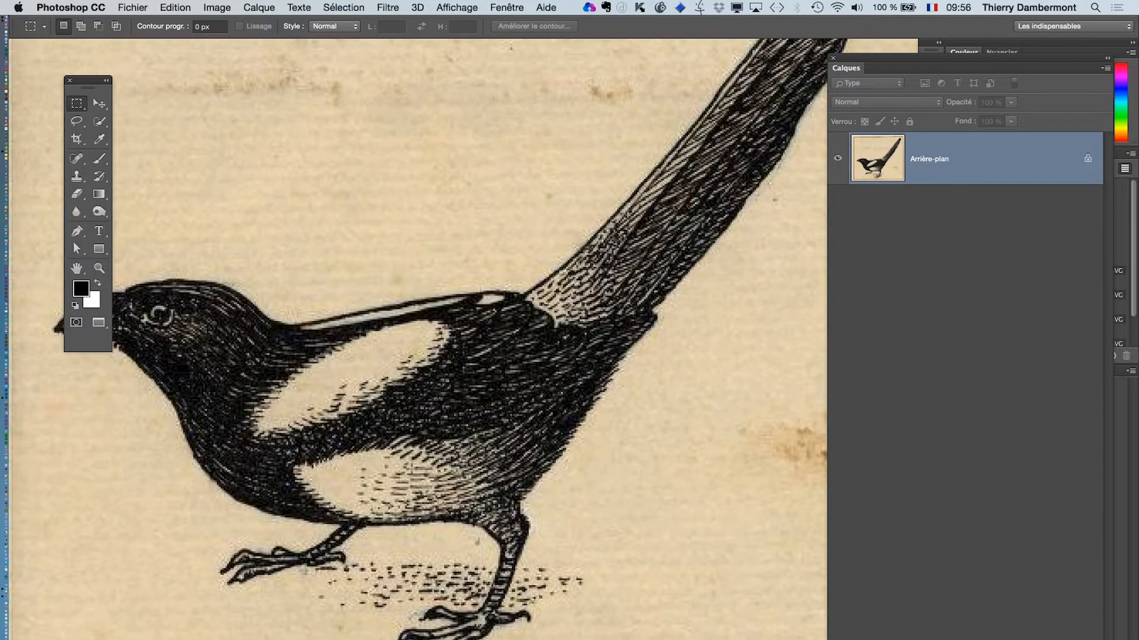
alt+super+click(505, 368)
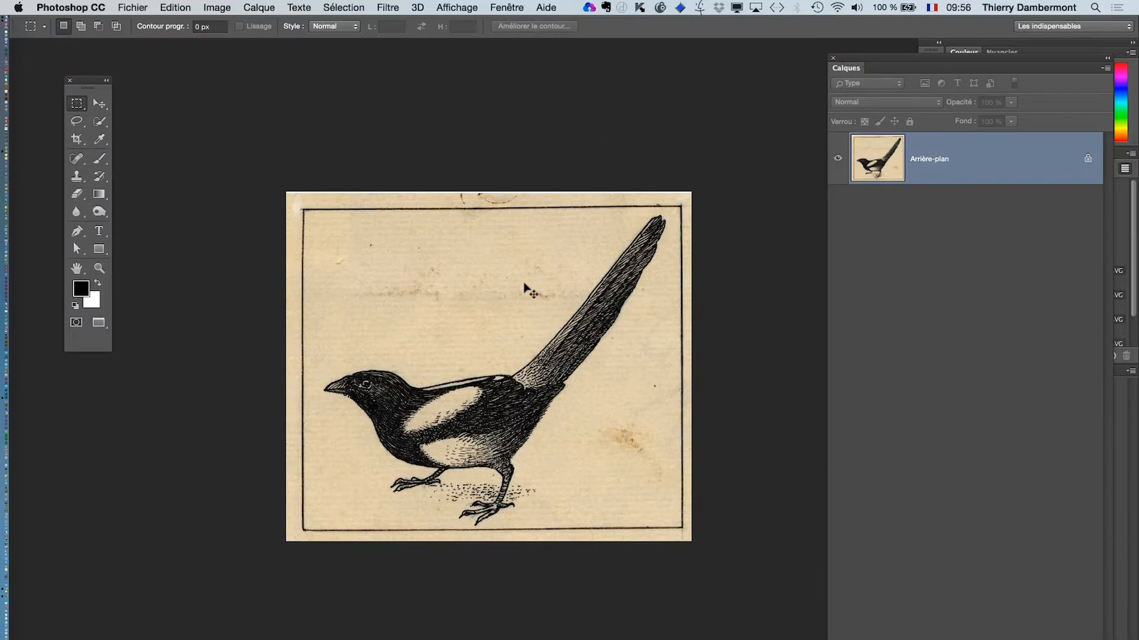
- Switch to Firefox, open a new browser window and narrow it to about half the screen
key(super+Tab)
key(super+Tab)
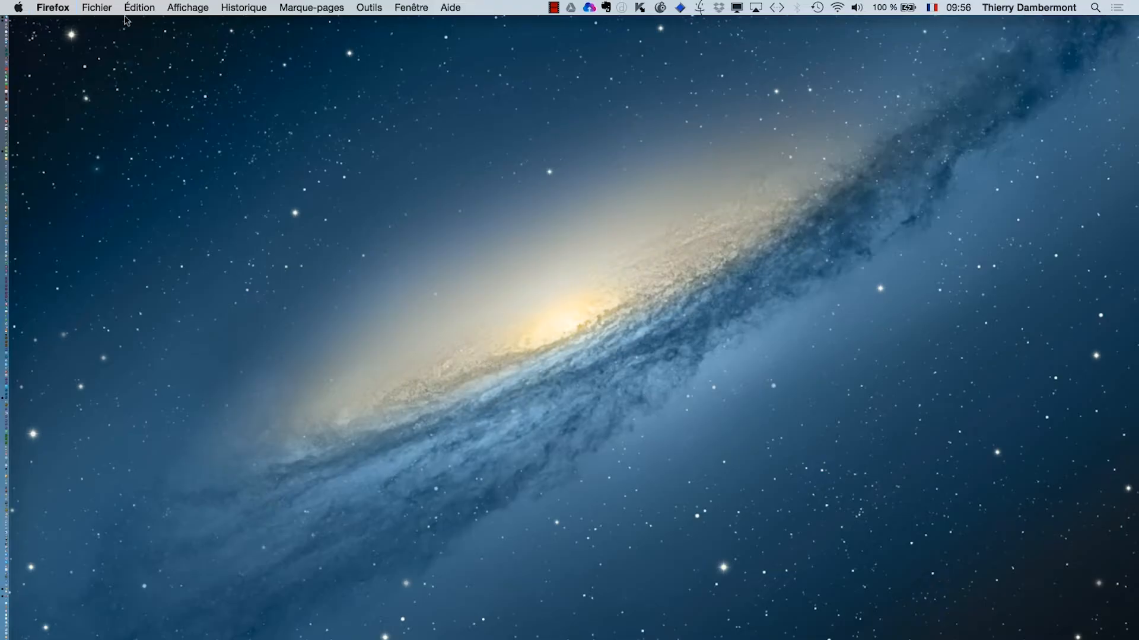
click(96, 7)
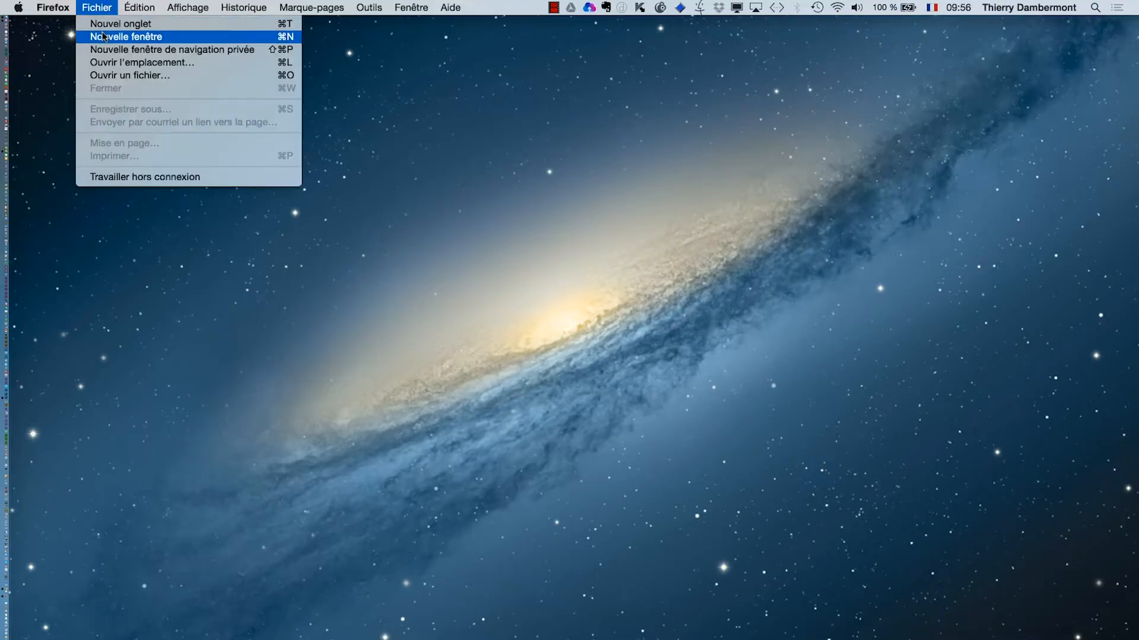
click(115, 36)
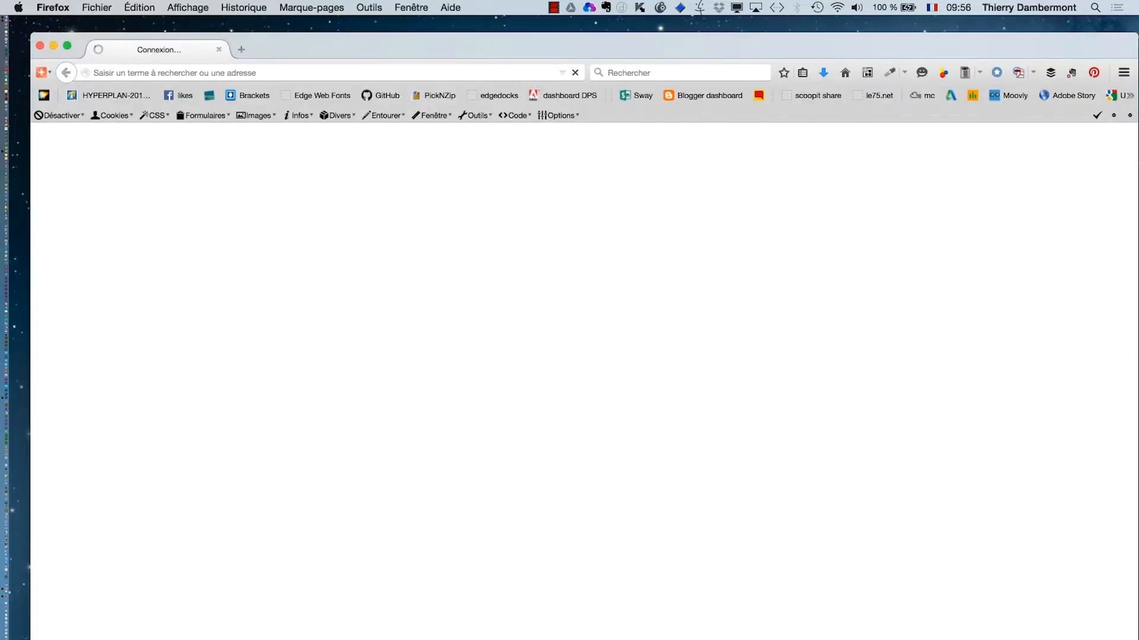
drag(1135, 638, 676, 632)
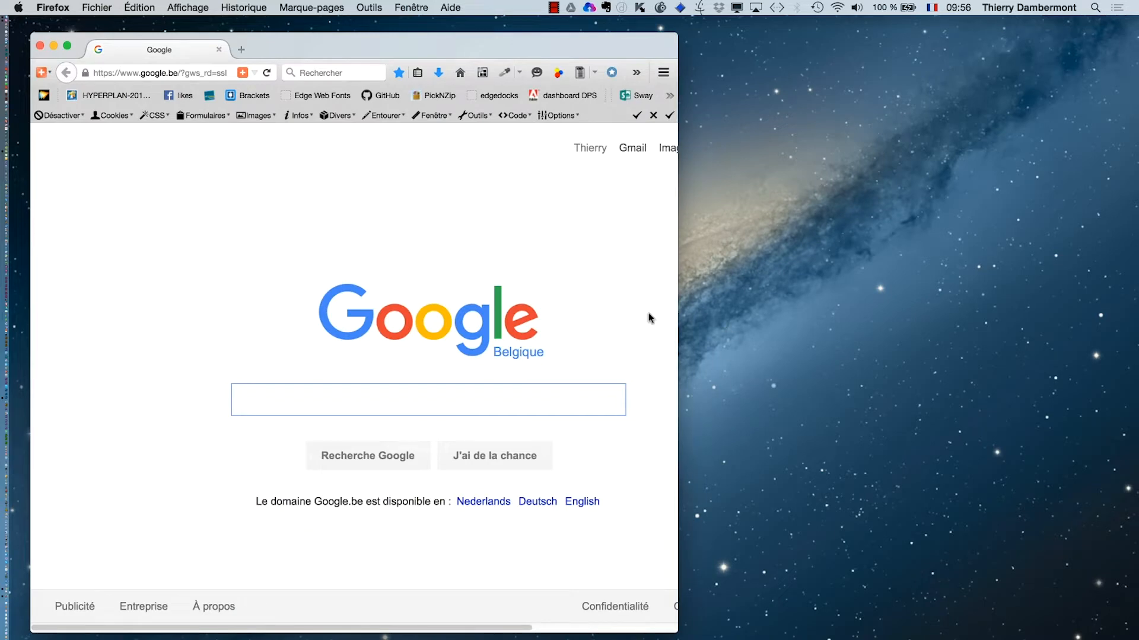
- Switch to the Finder, open a new window over the desktop and display the Bureau folder
key(super+Tab)
key(super+Tab)
key(super+Tab)
click(102, 6)
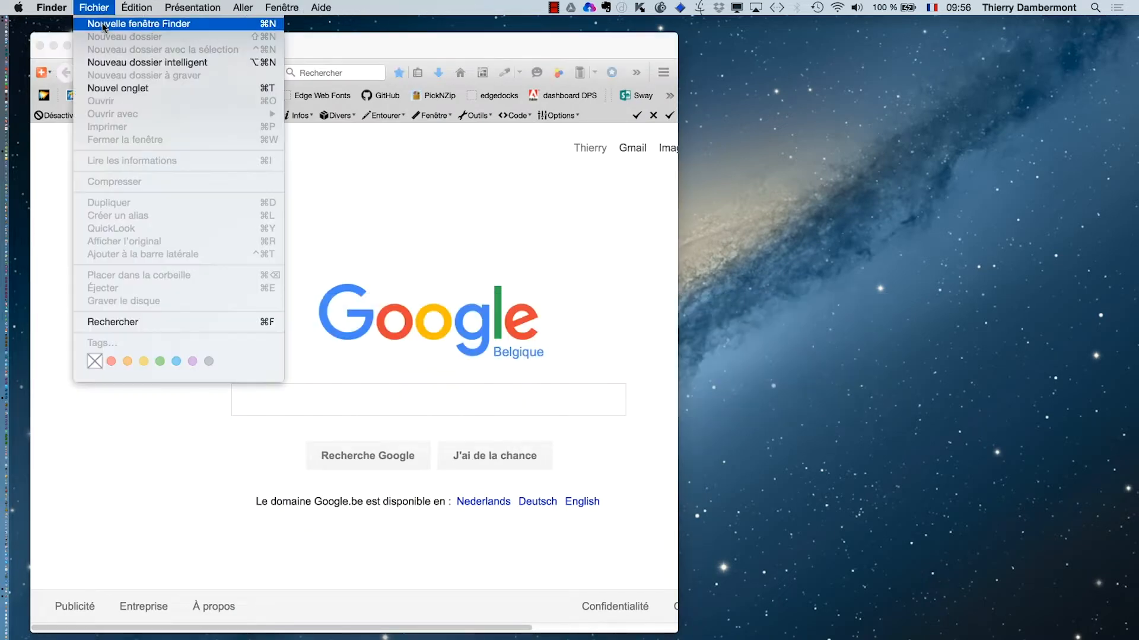
click(101, 23)
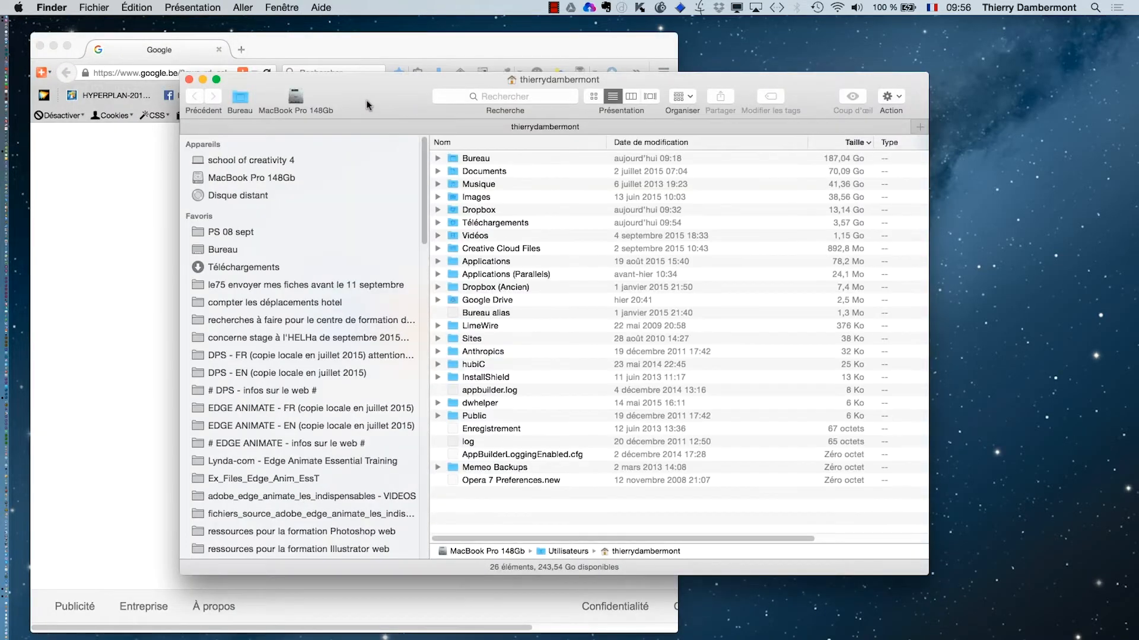
drag(394, 126, 697, 122)
click(563, 247)
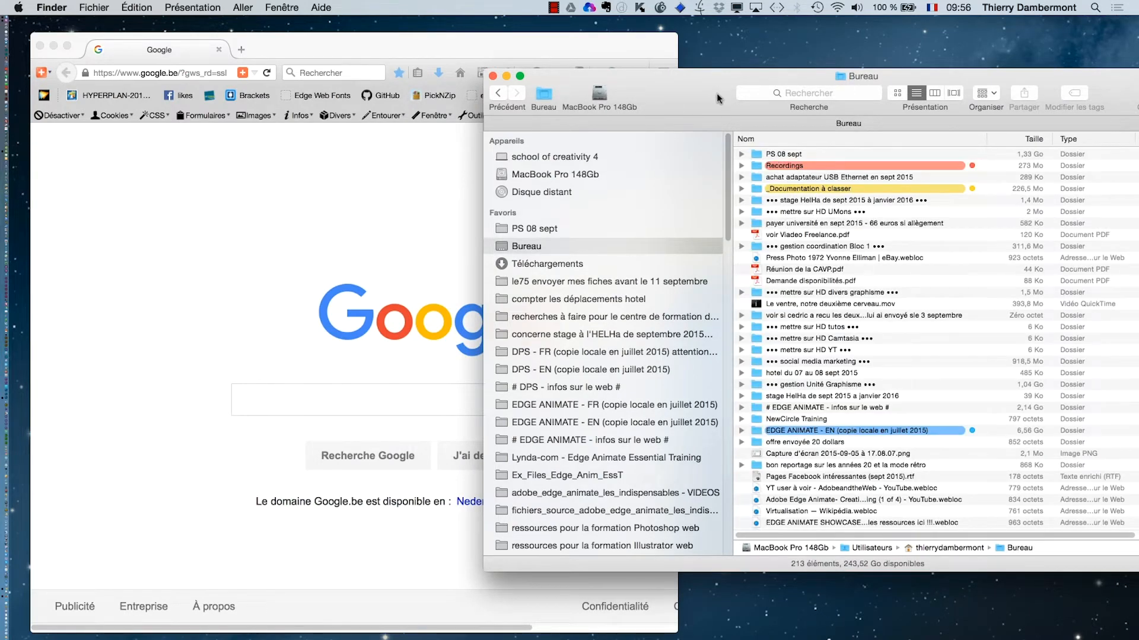
- Resize and place the Finder window beside the browser, expand the PS 08 sept folder and select pie.jpg
drag(716, 94, 517, 97)
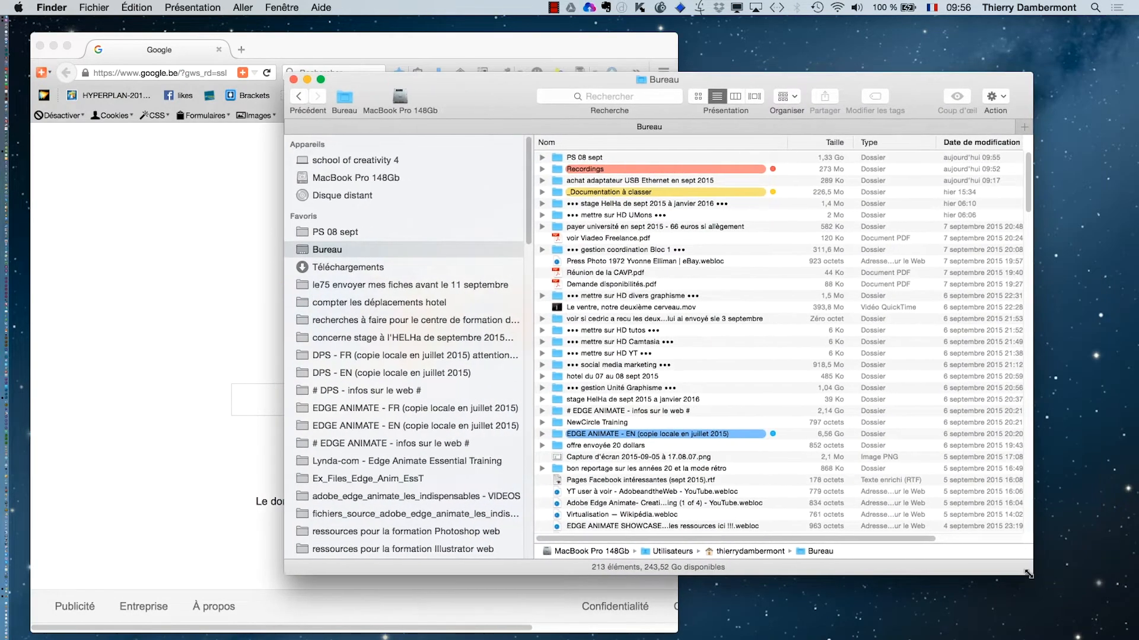
drag(1028, 573, 898, 629)
drag(443, 90, 626, 104)
click(724, 172)
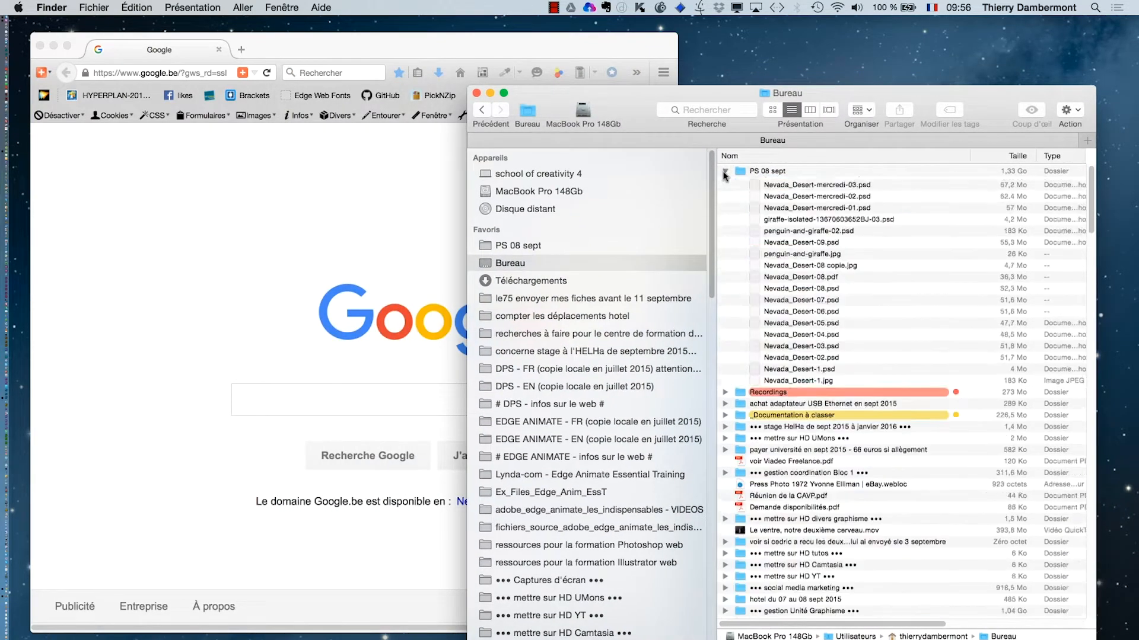
click(768, 195)
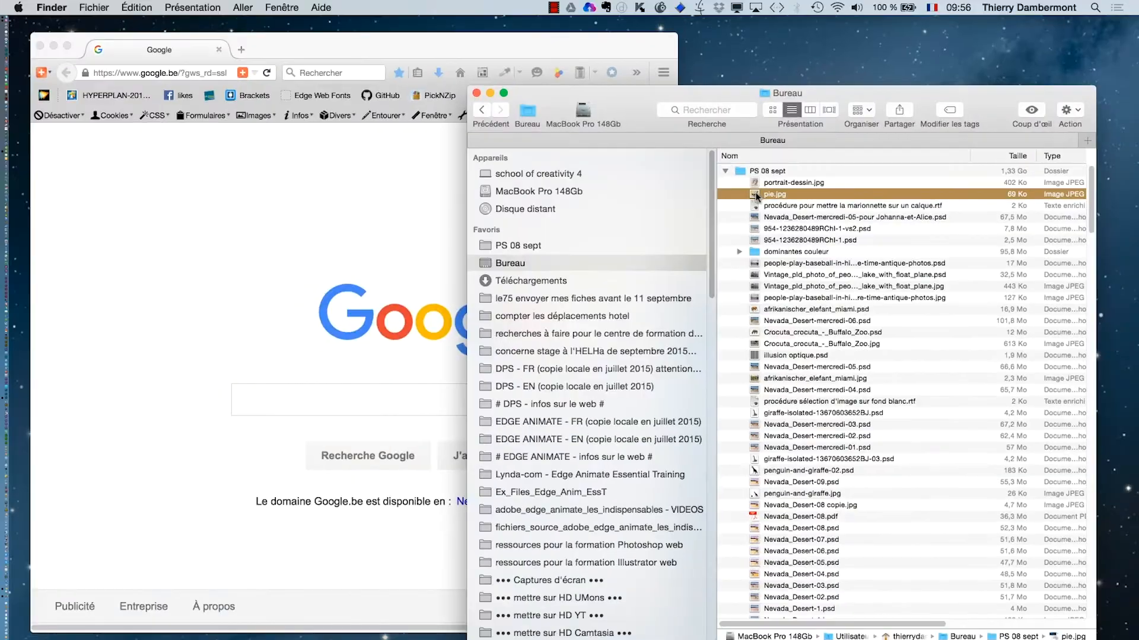
- Widen the Firefox window until the full Google header shows and go to Google Images
click(314, 187)
drag(675, 627, 857, 636)
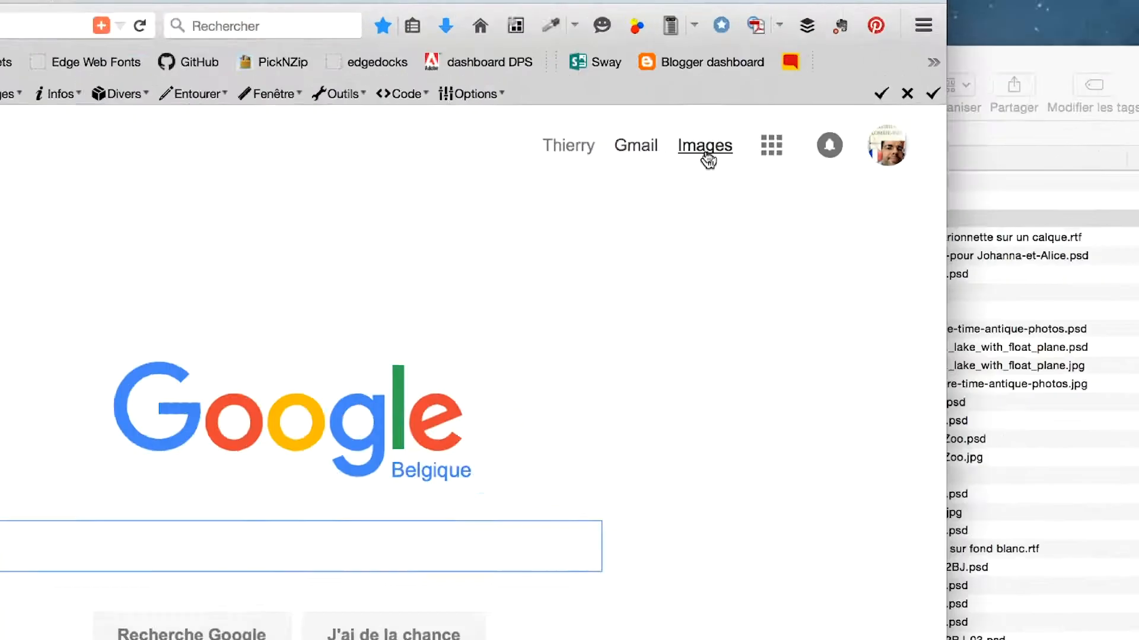
click(705, 152)
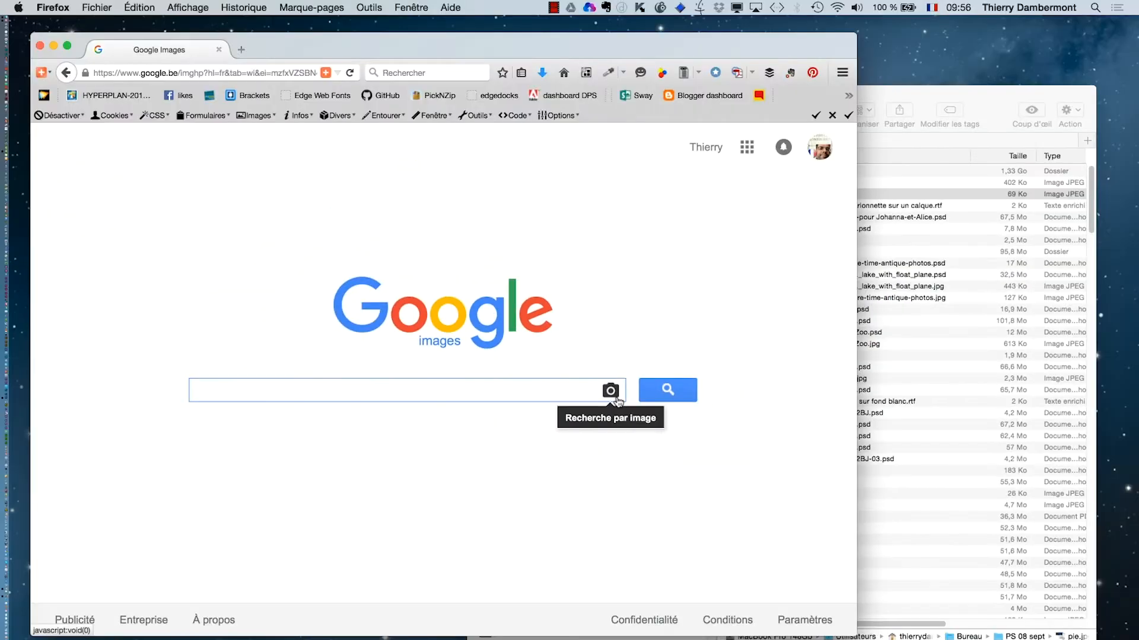
- Run a Google Images search using pie.jpg from the Finder as the source and display all sizes of the image
click(897, 86)
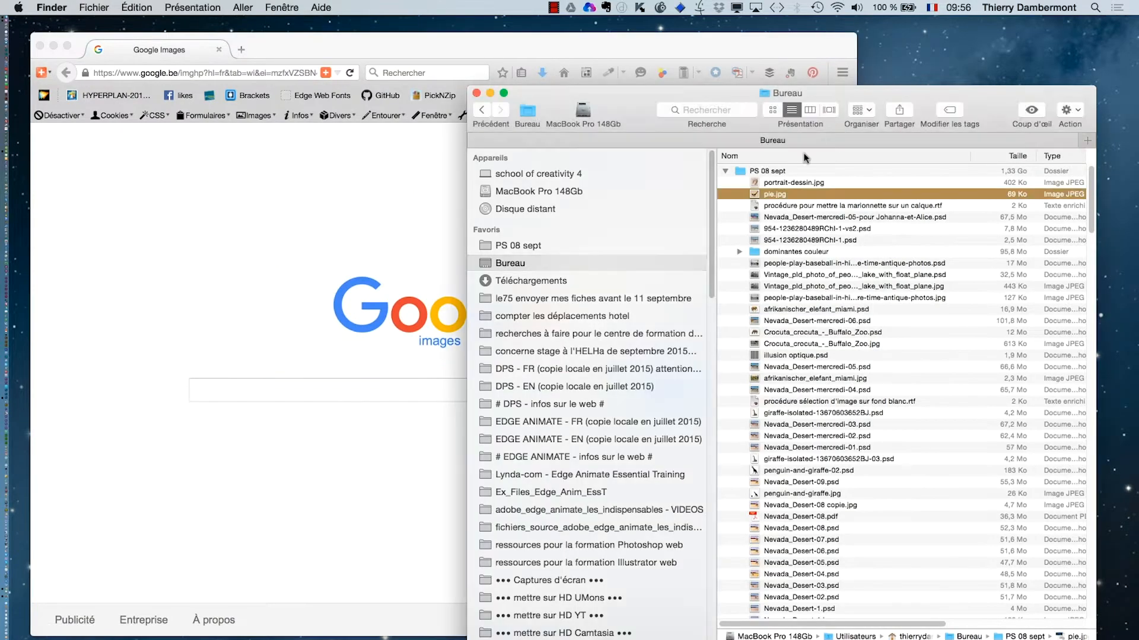
drag(754, 194, 351, 391)
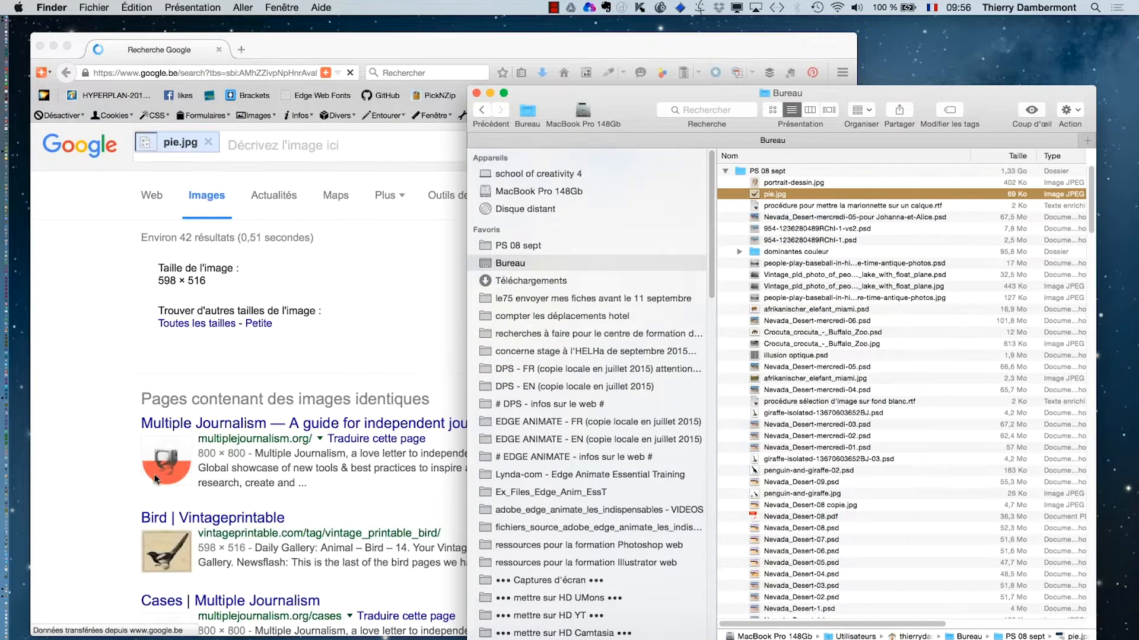
click(108, 475)
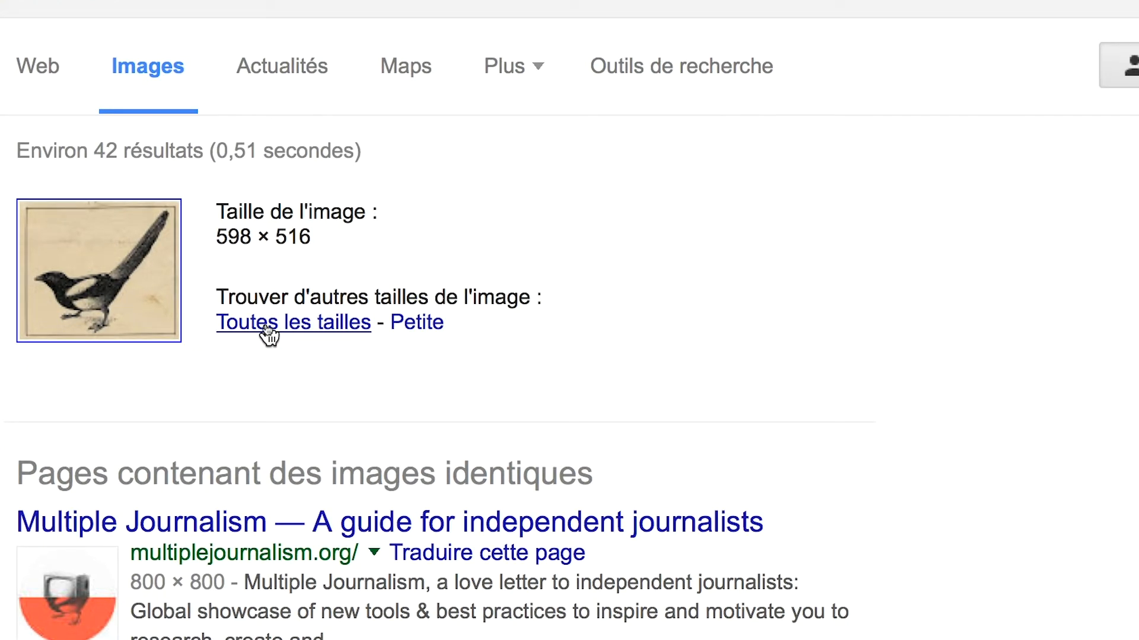
click(268, 327)
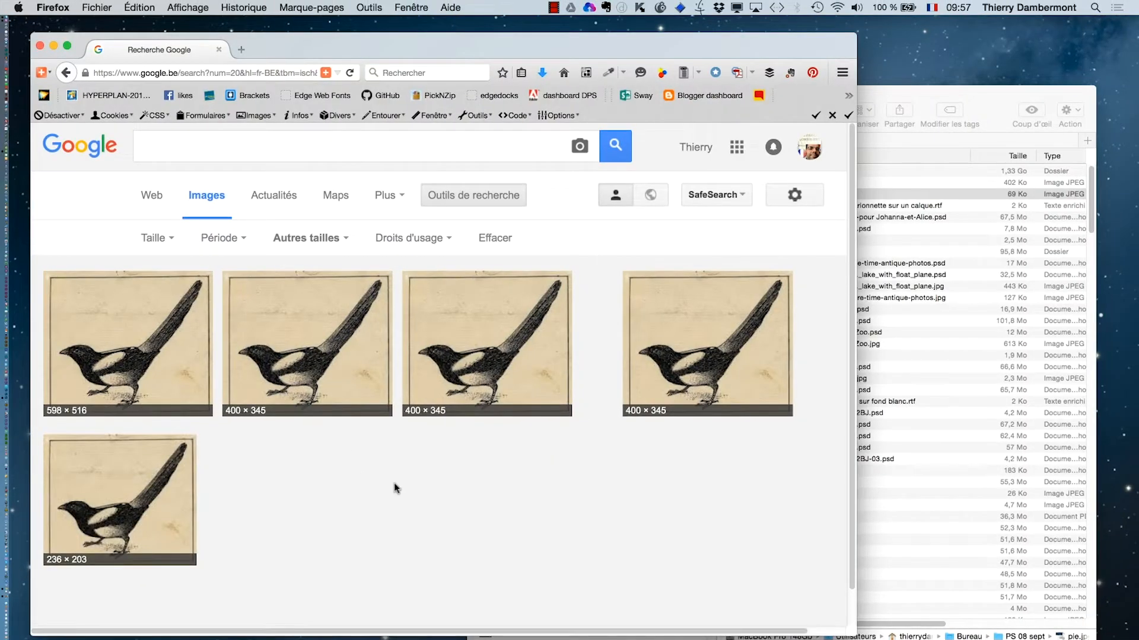
- Switch to Photoshop and check the magpie's pixel dimensions in the image size settings, leaving them without changes
key(super+Tab)
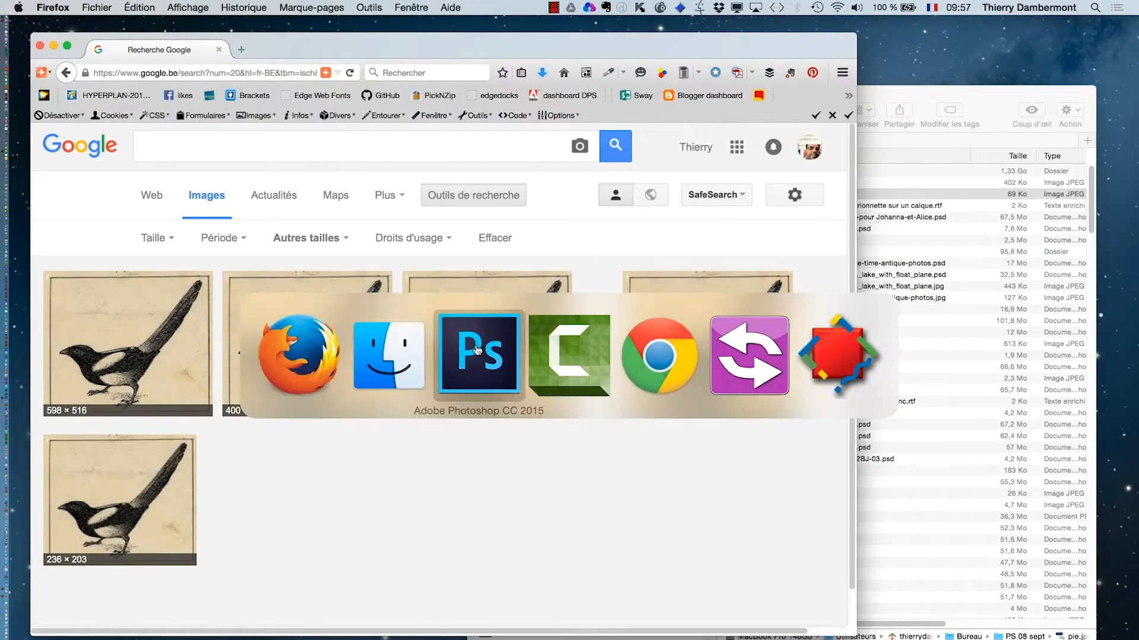
click(218, 7)
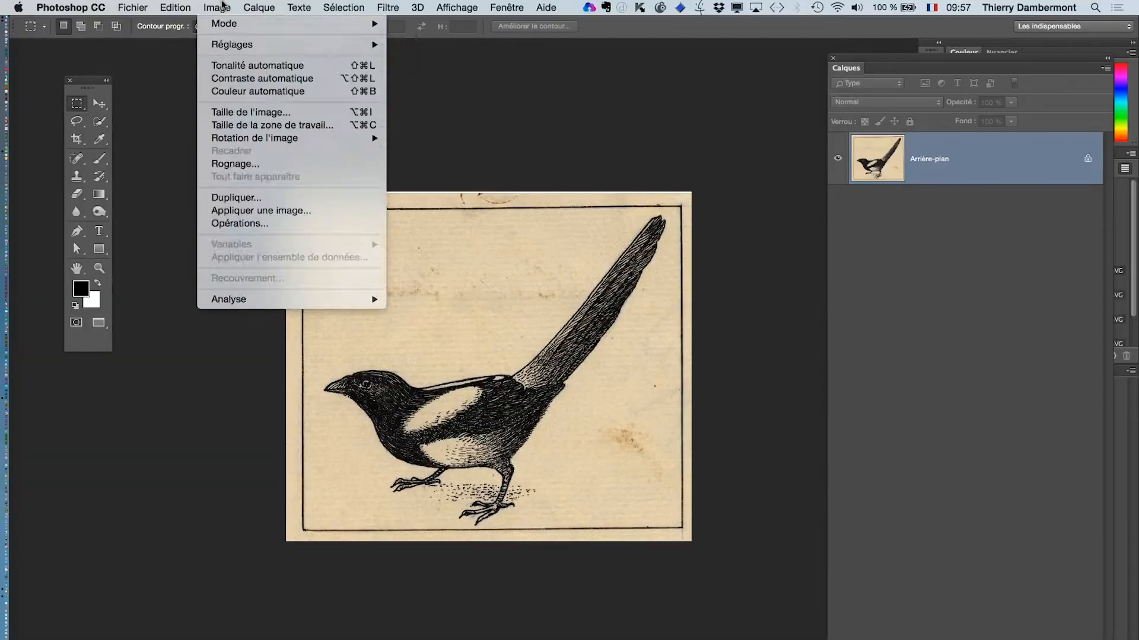
click(243, 112)
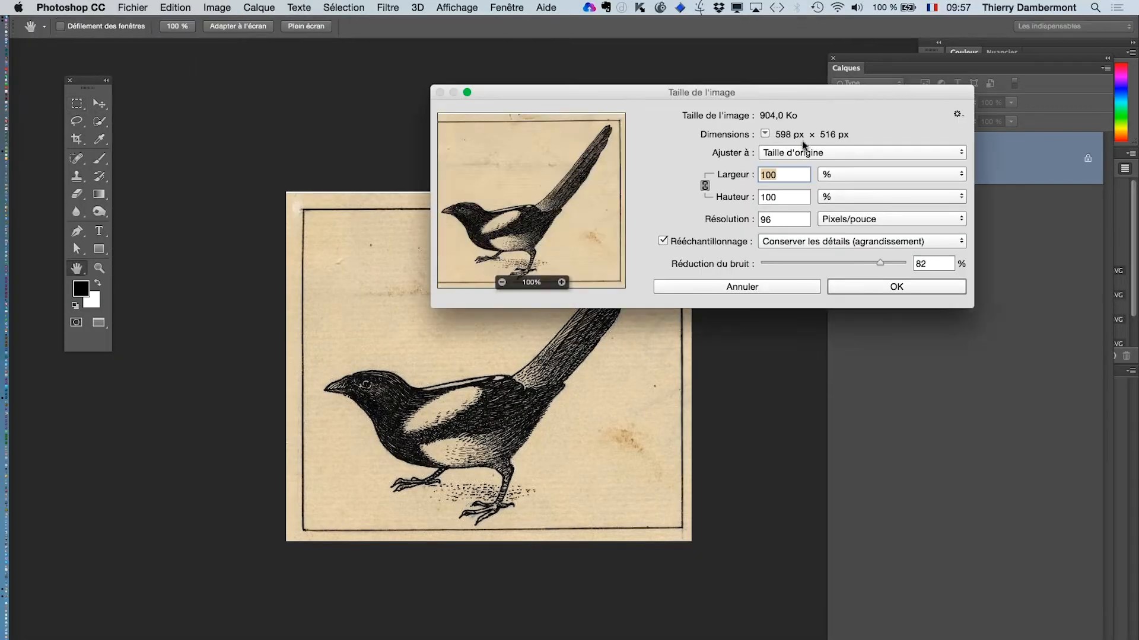
key(alt)
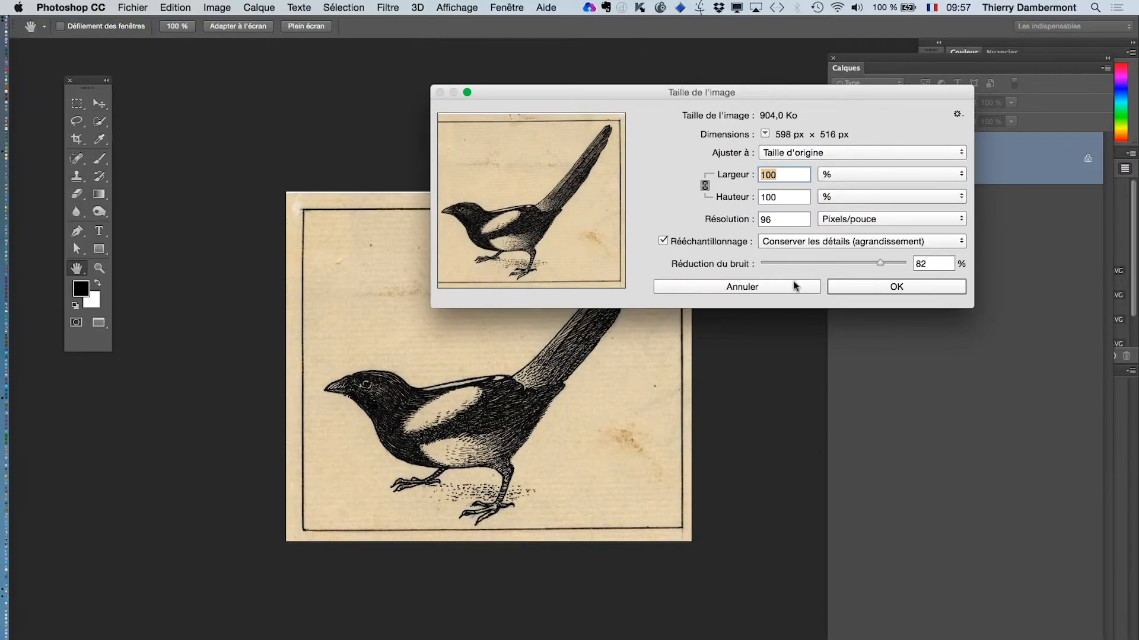
click(798, 439)
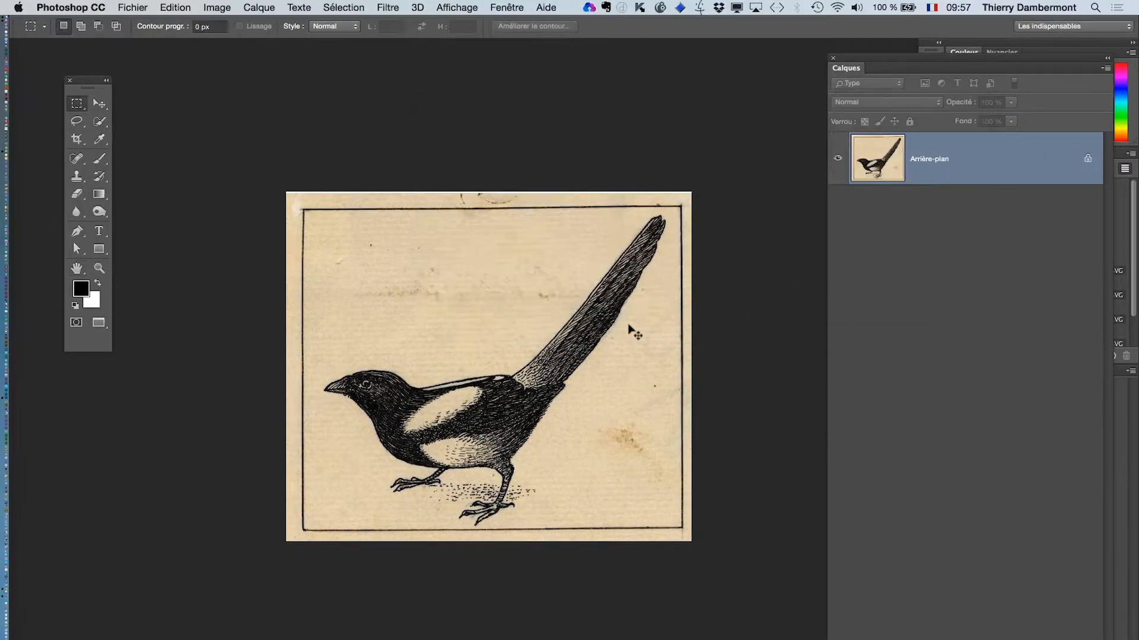
key(super+Tab)
key(super+shift+Tab)
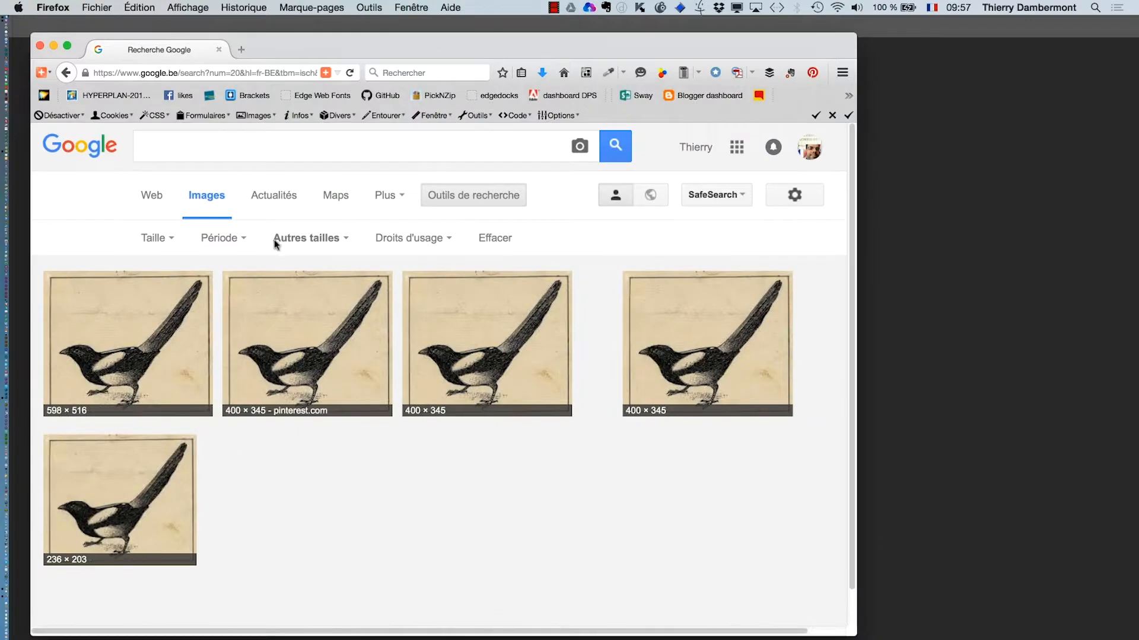
click(65, 73)
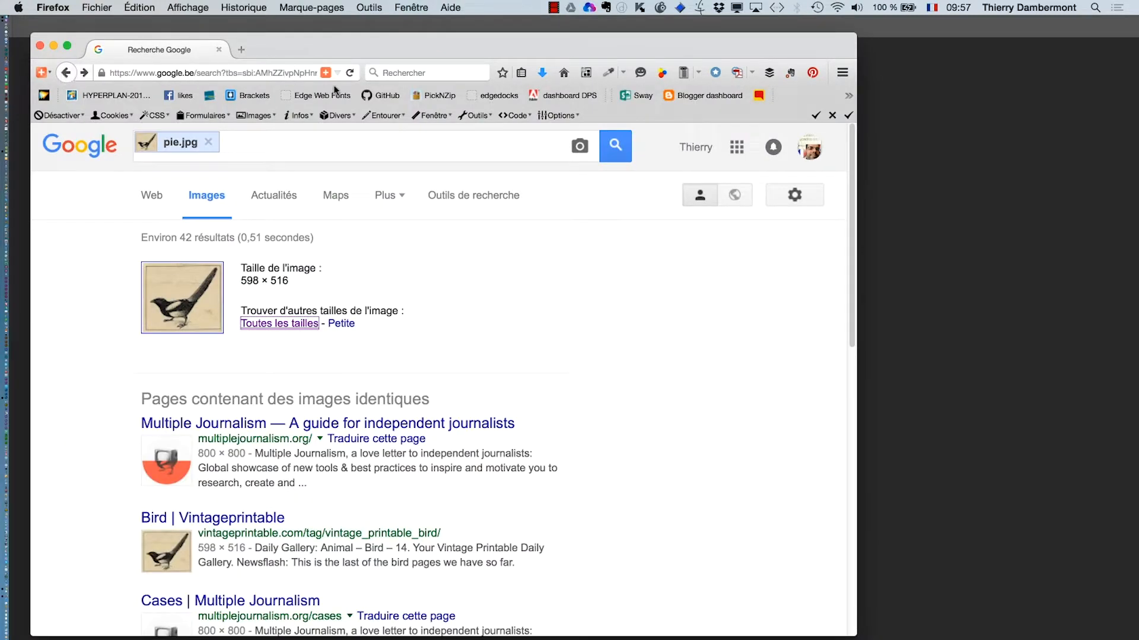
drag(195, 73, 244, 115)
key(BackSpace)
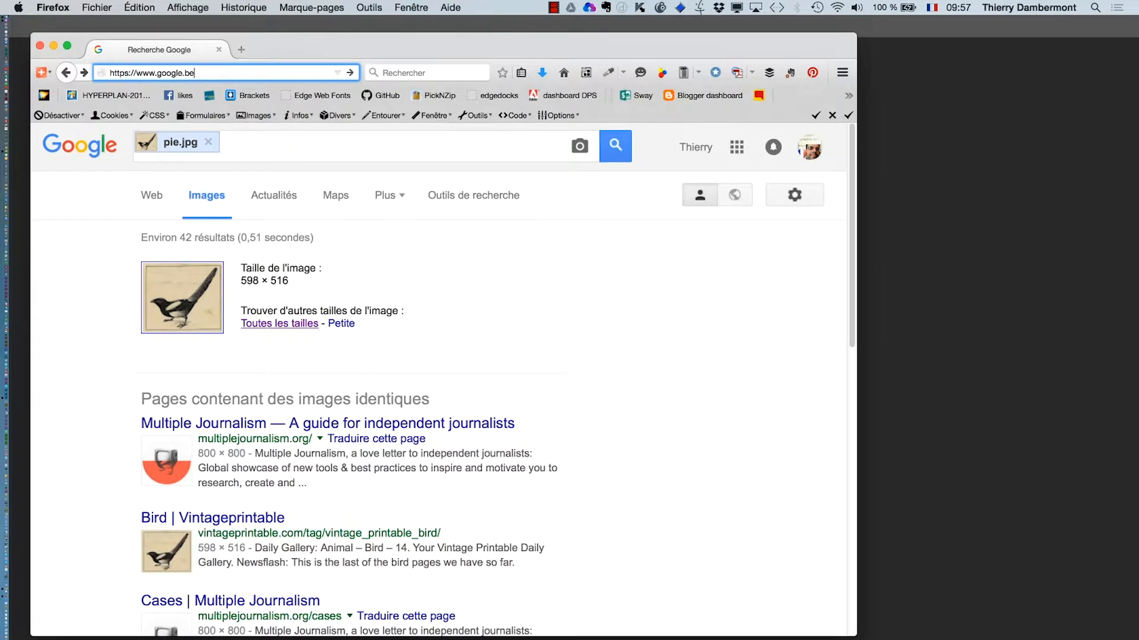
key(Return)
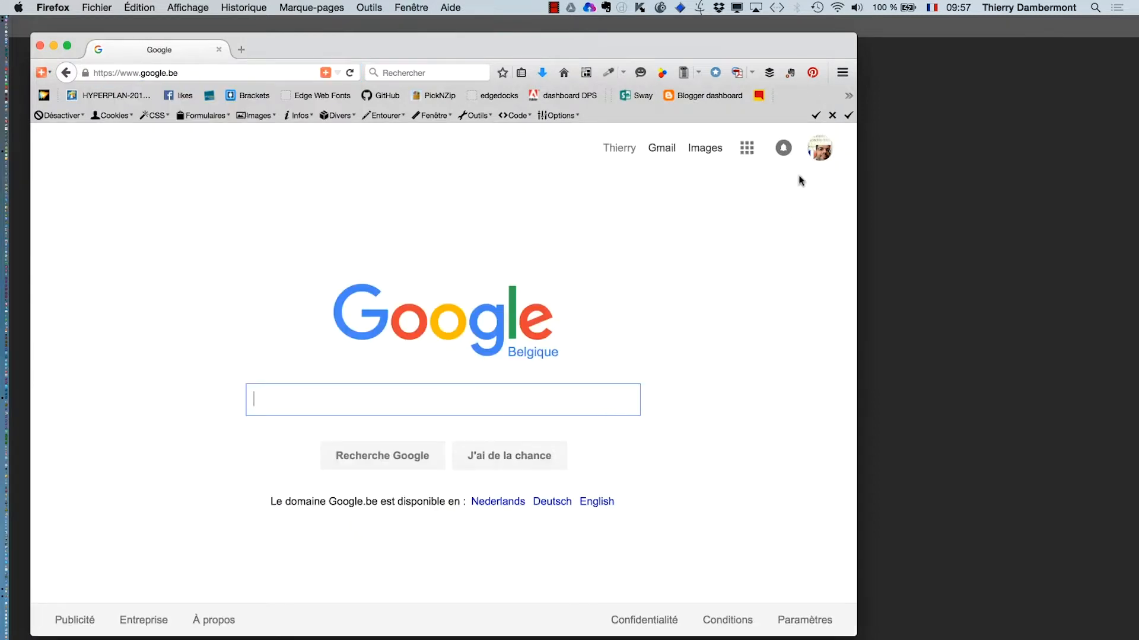
click(703, 156)
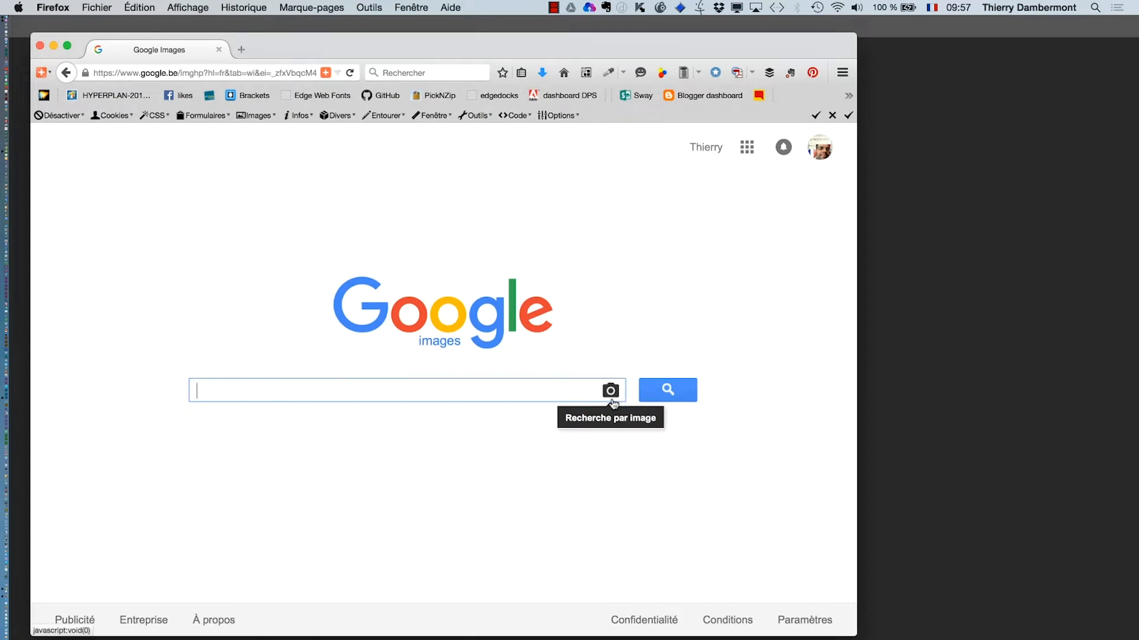
- Switch to Photoshop, move the floating Layers panel closer to the magpie drawing and shorten it
click(606, 455)
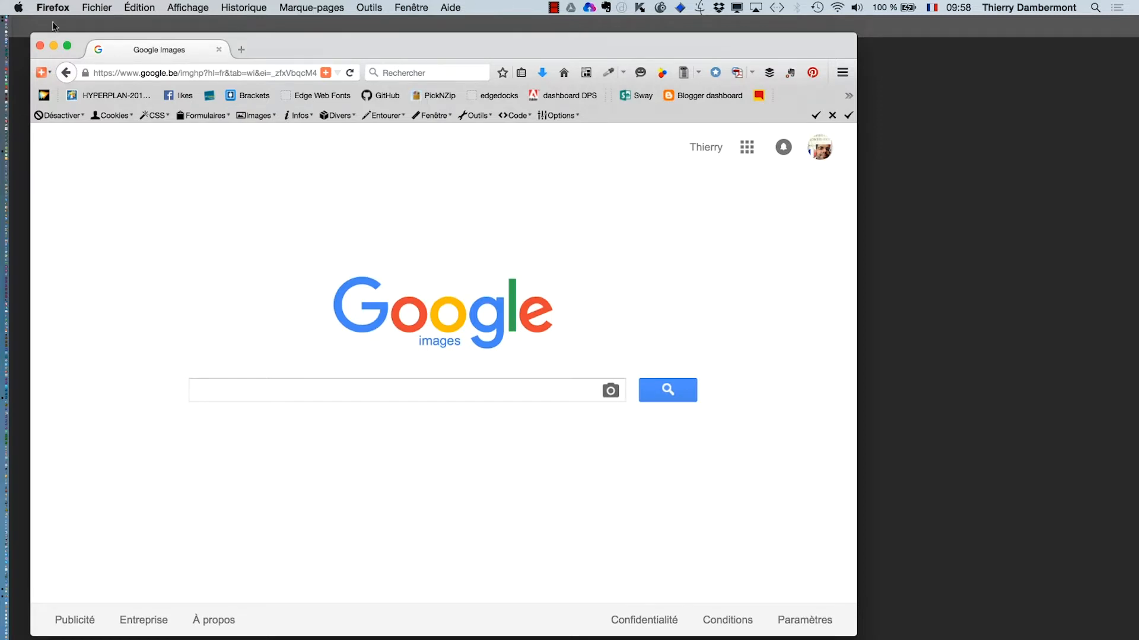
click(53, 46)
click(741, 552)
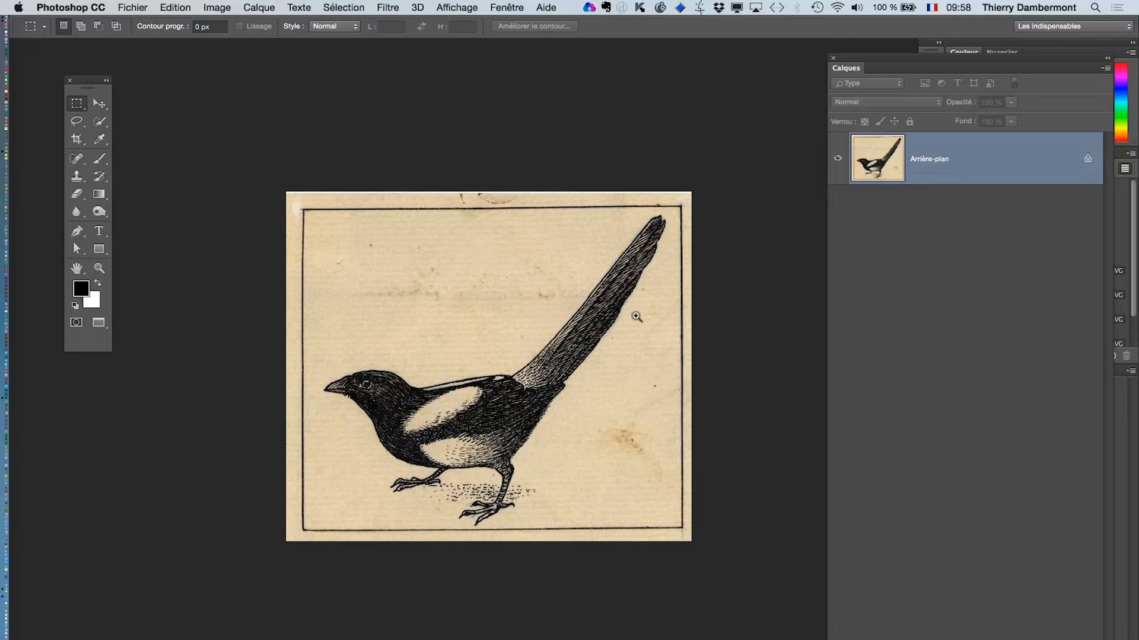
key(space)
drag(593, 305, 537, 283)
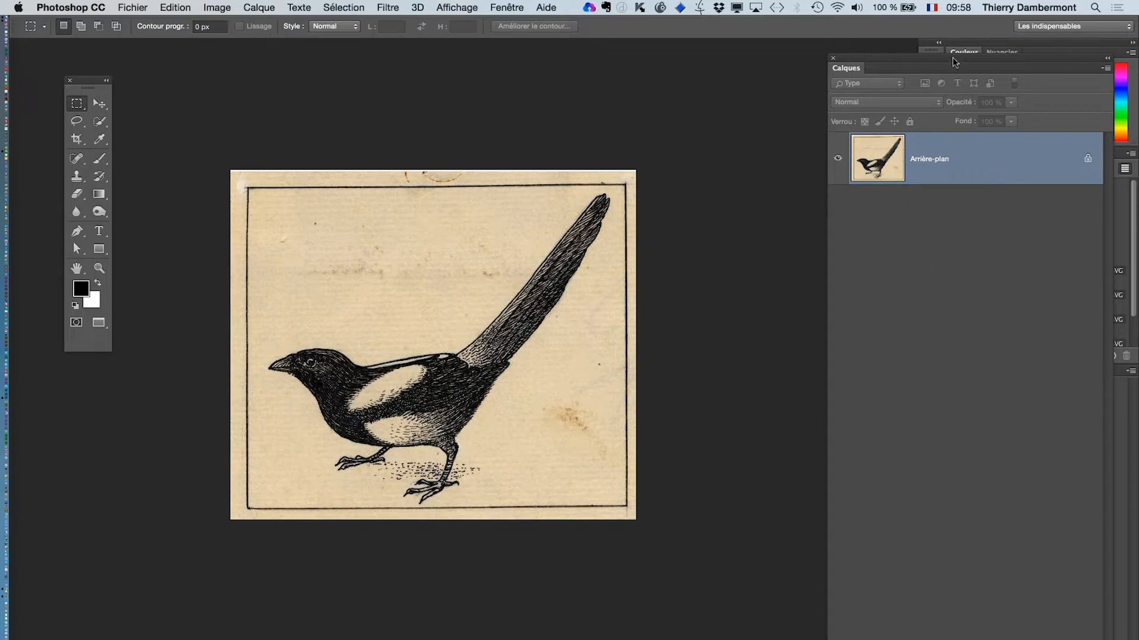
drag(951, 58, 703, 51)
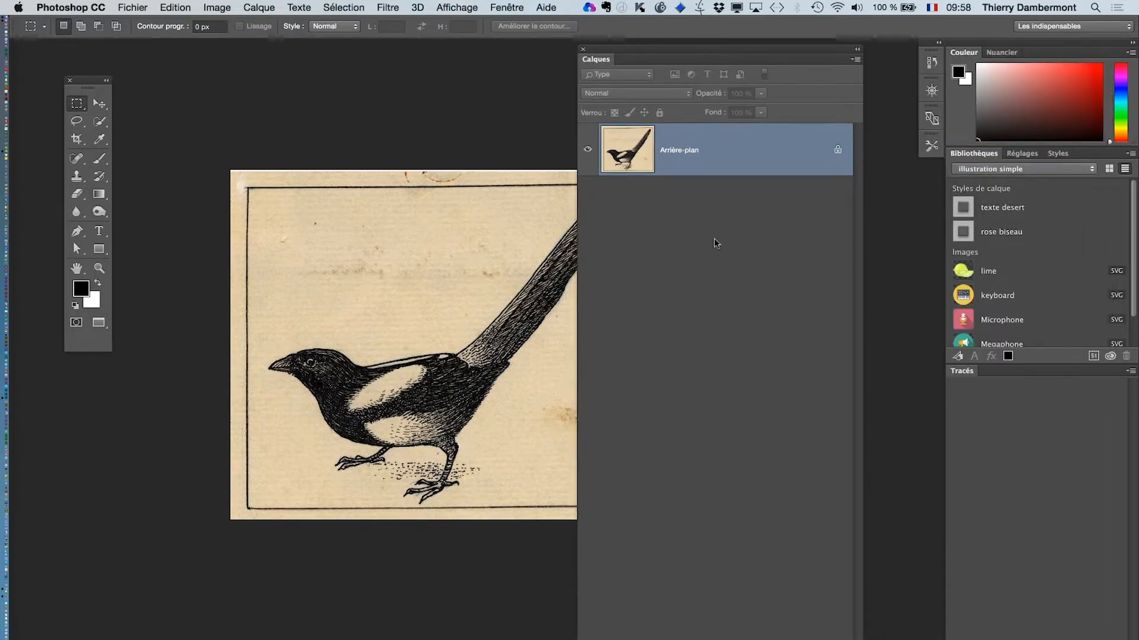
drag(862, 638, 908, 300)
drag(749, 54, 750, 202)
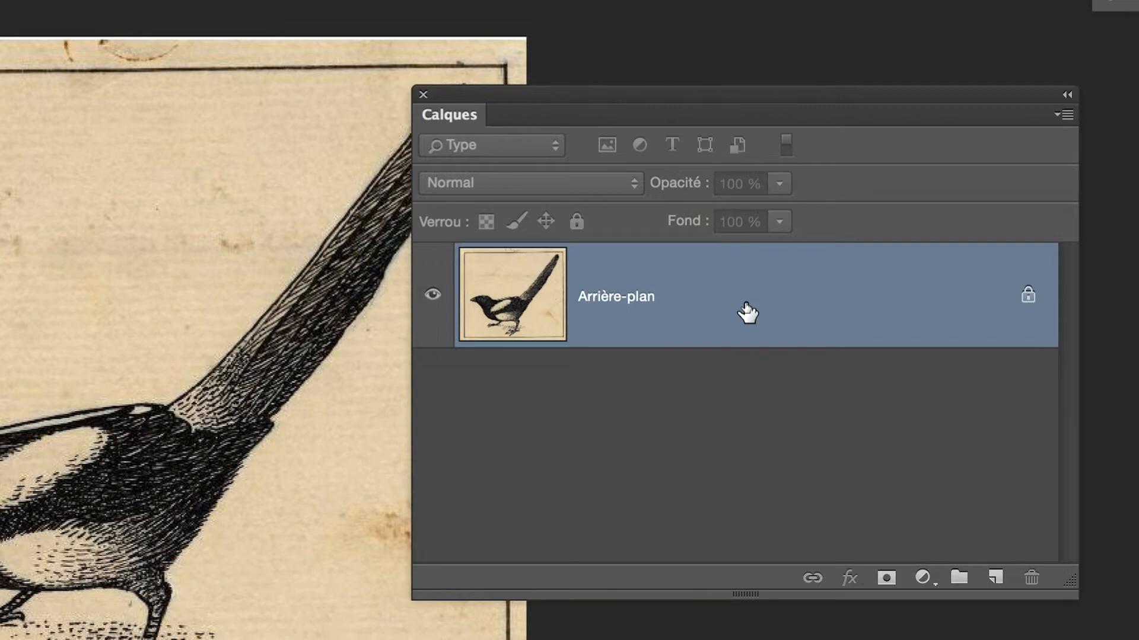
- Convert the locked Arrière-plan background into a regular layer named Calque 0
double_click(746, 311)
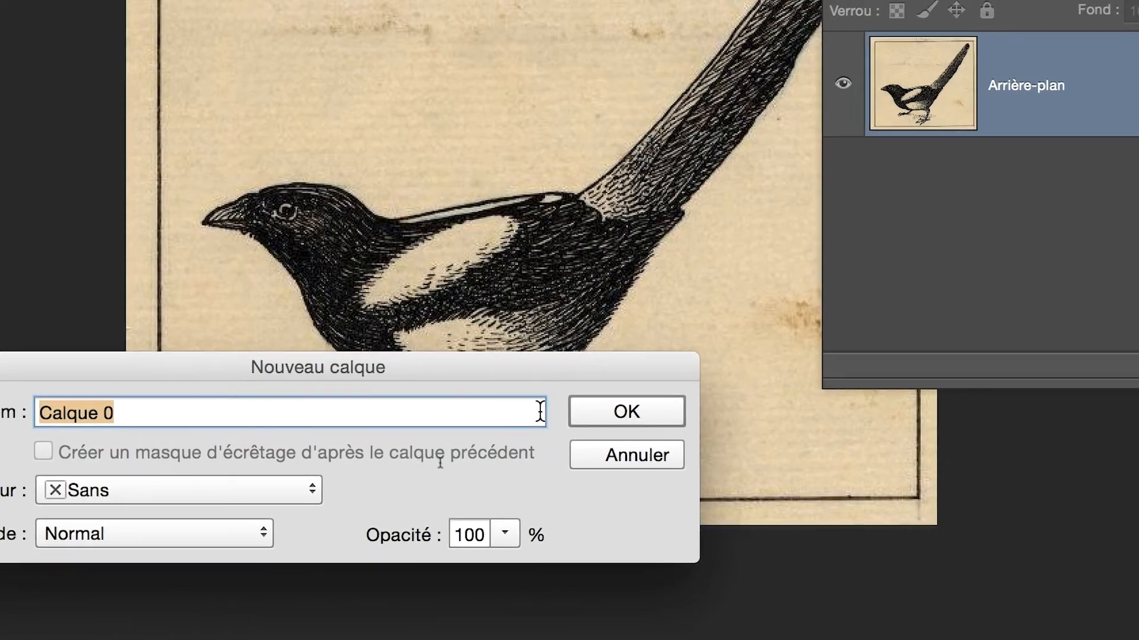
click(588, 411)
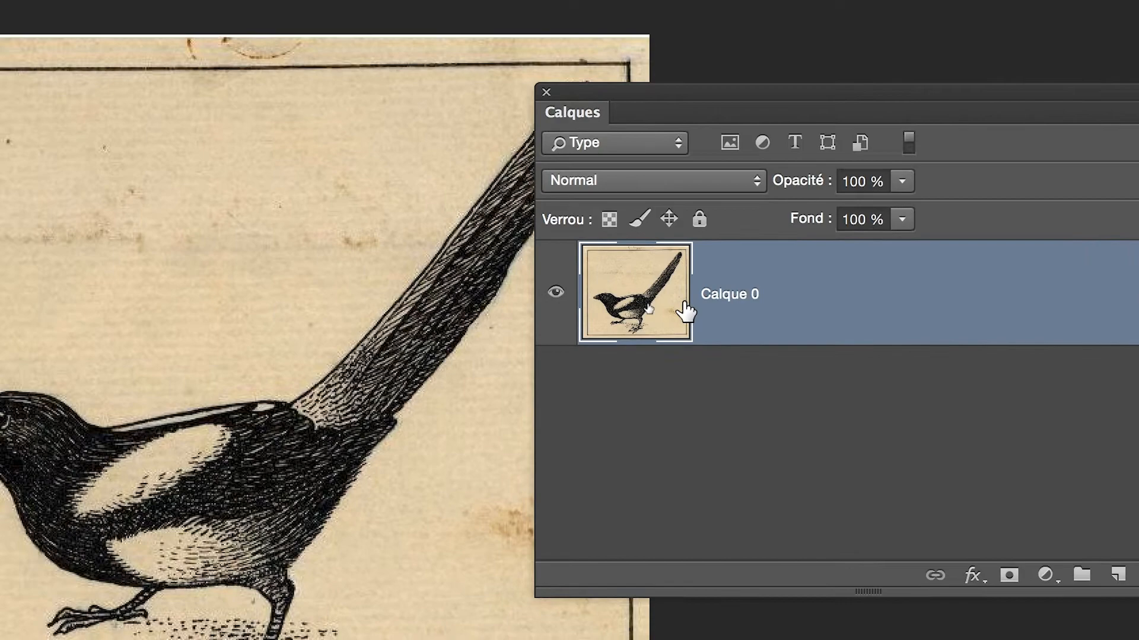
double_click(676, 309)
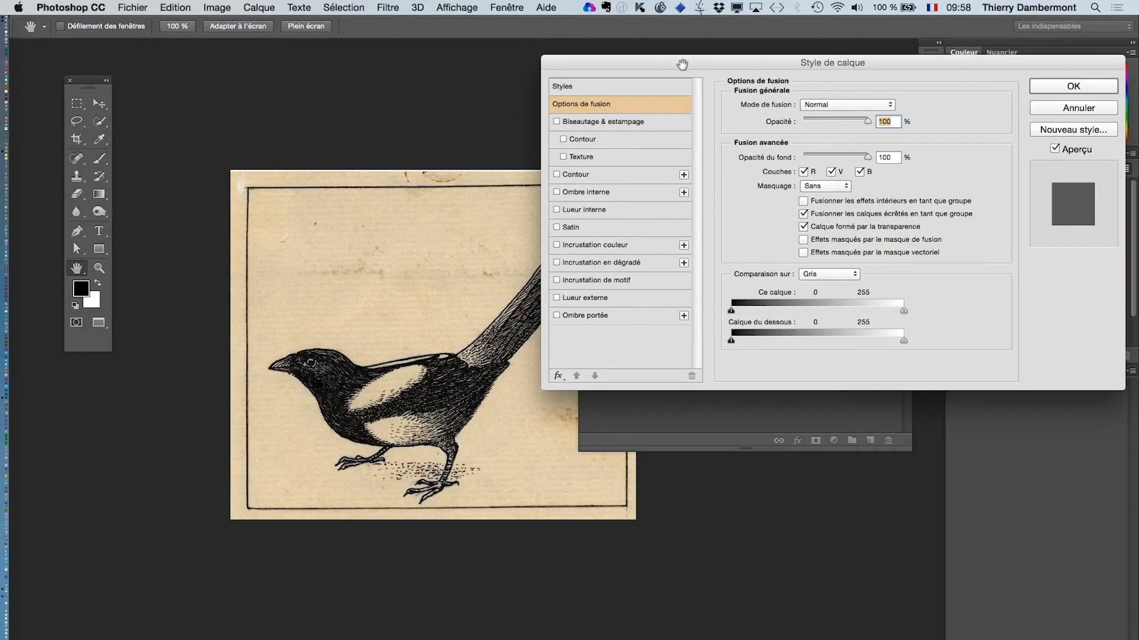
drag(682, 64, 322, 105)
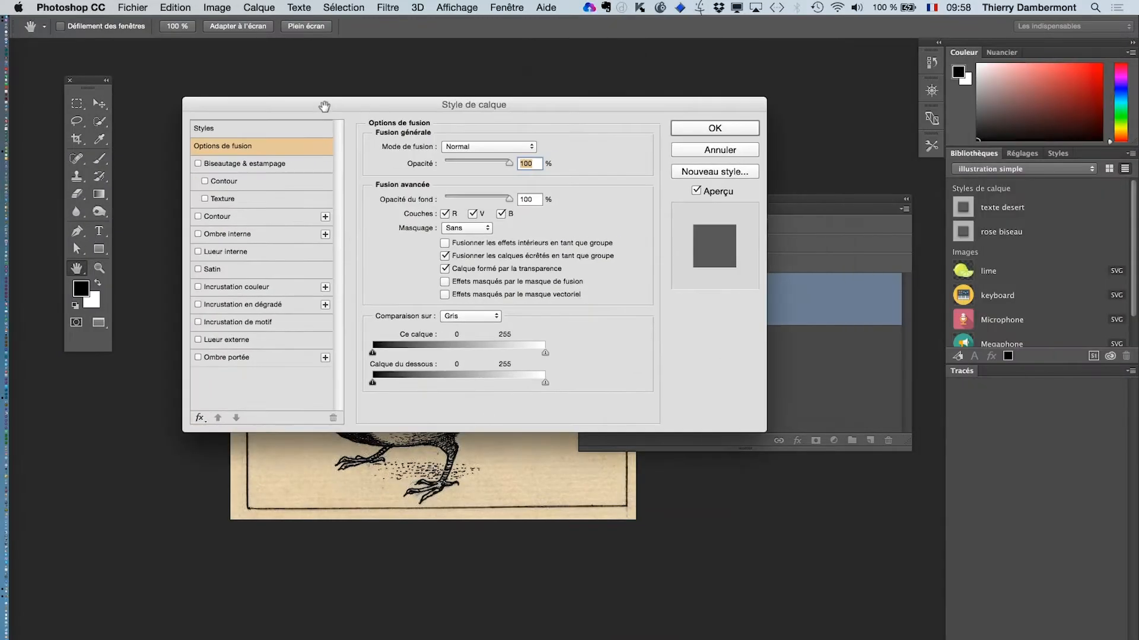
click(712, 155)
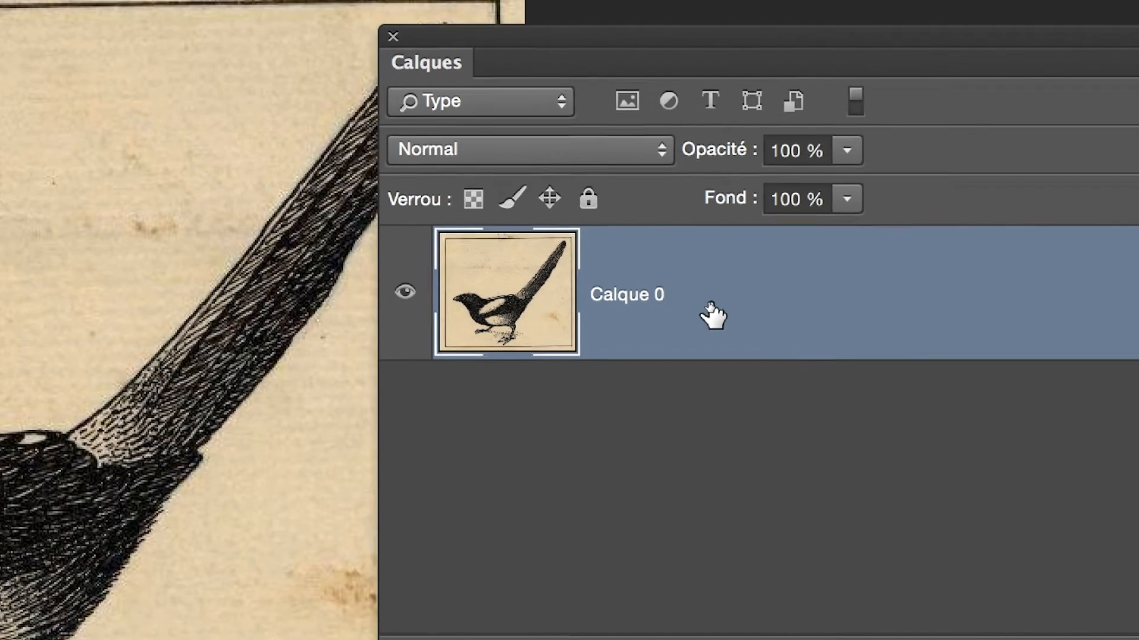
double_click(711, 313)
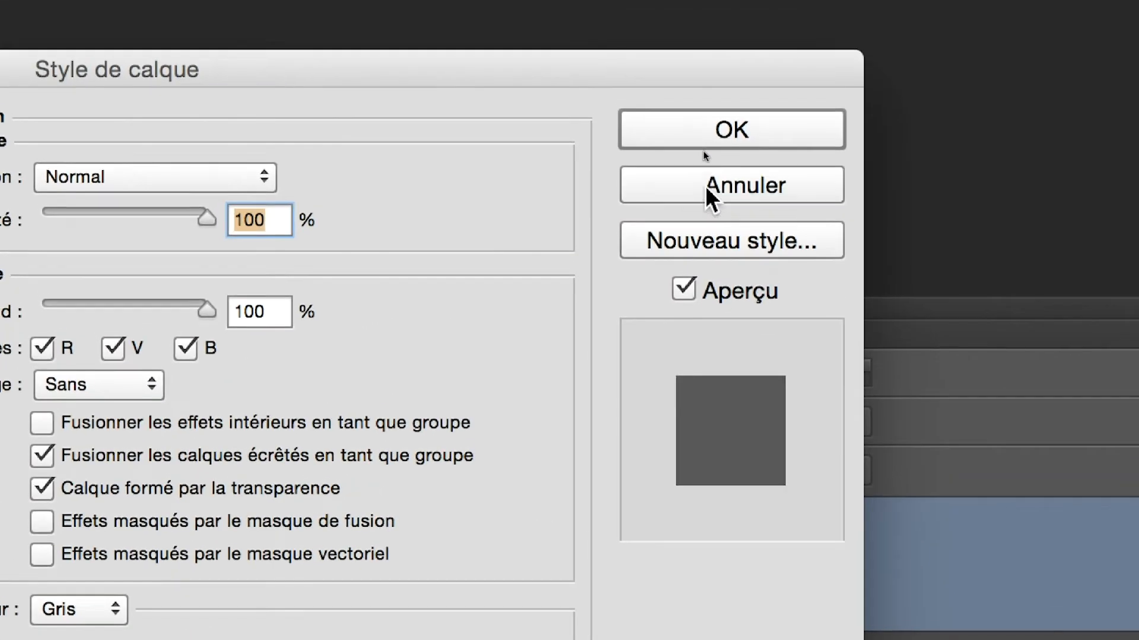
click(705, 186)
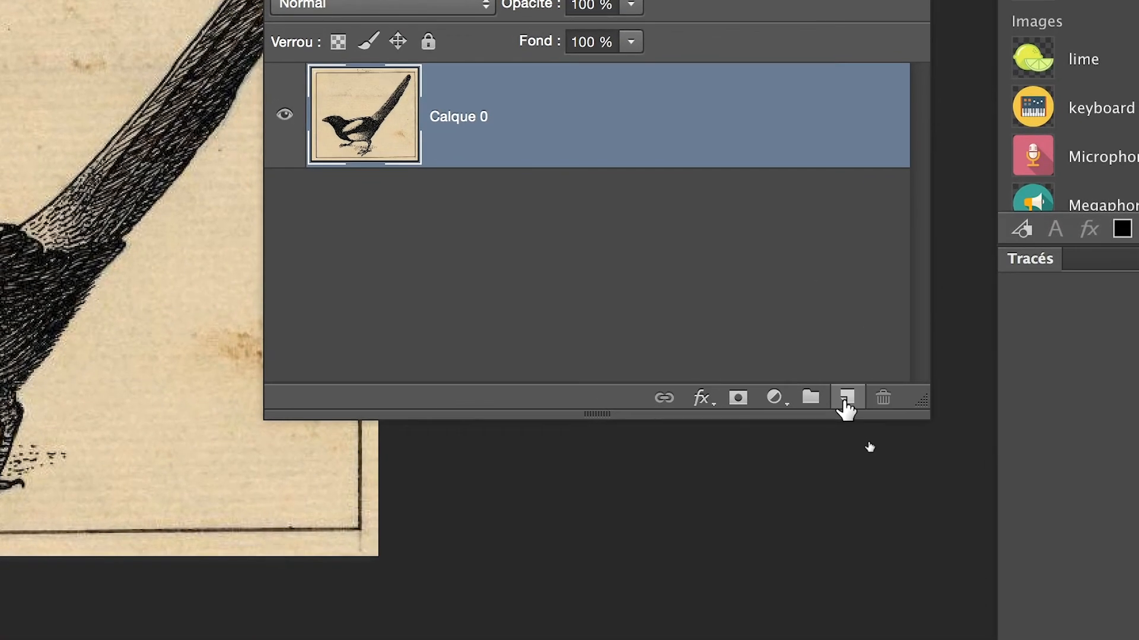
- Add a new empty layer and place it beneath the magpie layer Calque 0
click(846, 410)
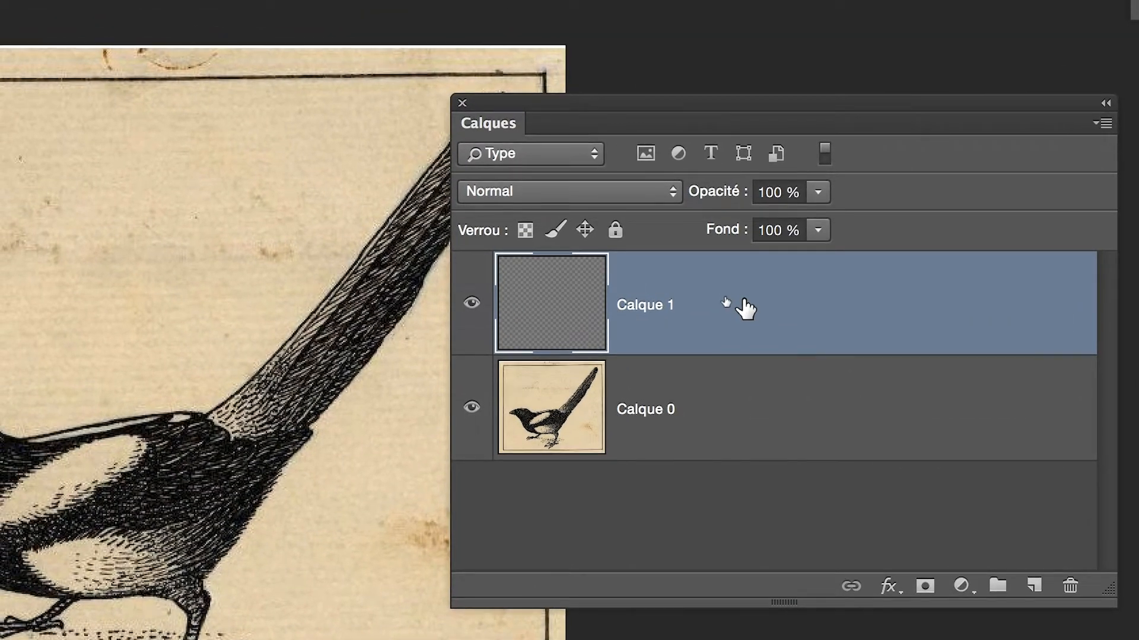
drag(745, 307, 746, 400)
drag(743, 343, 739, 355)
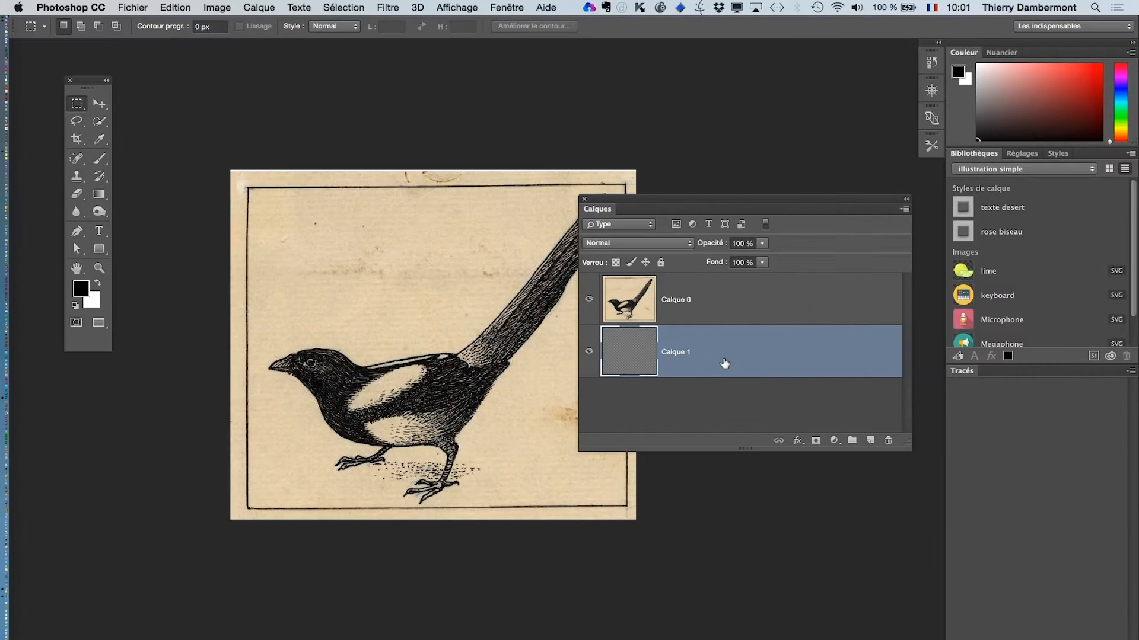
- Fill the empty layer Calque 1 with white (Blanc), using Normal mode at 100% opacity
click(173, 7)
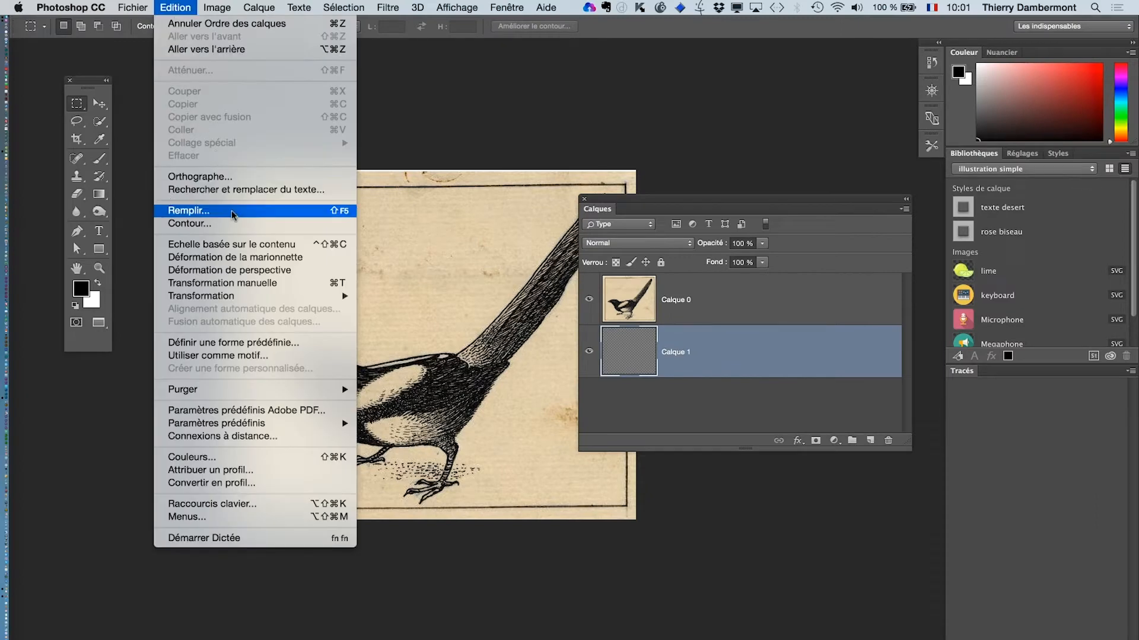
click(231, 211)
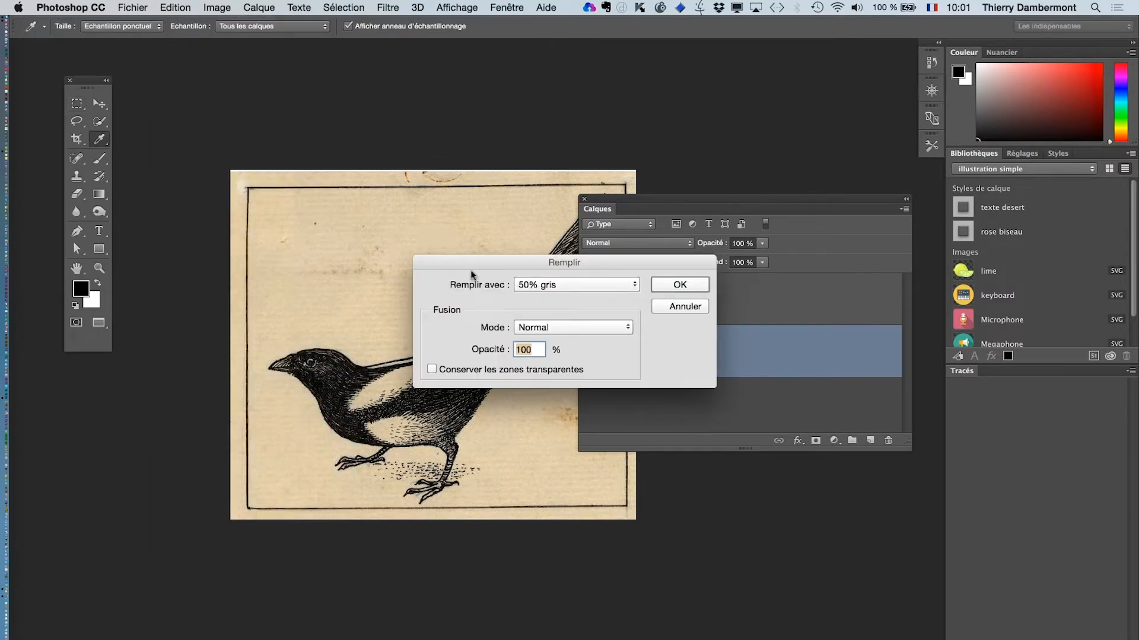
drag(472, 264, 319, 212)
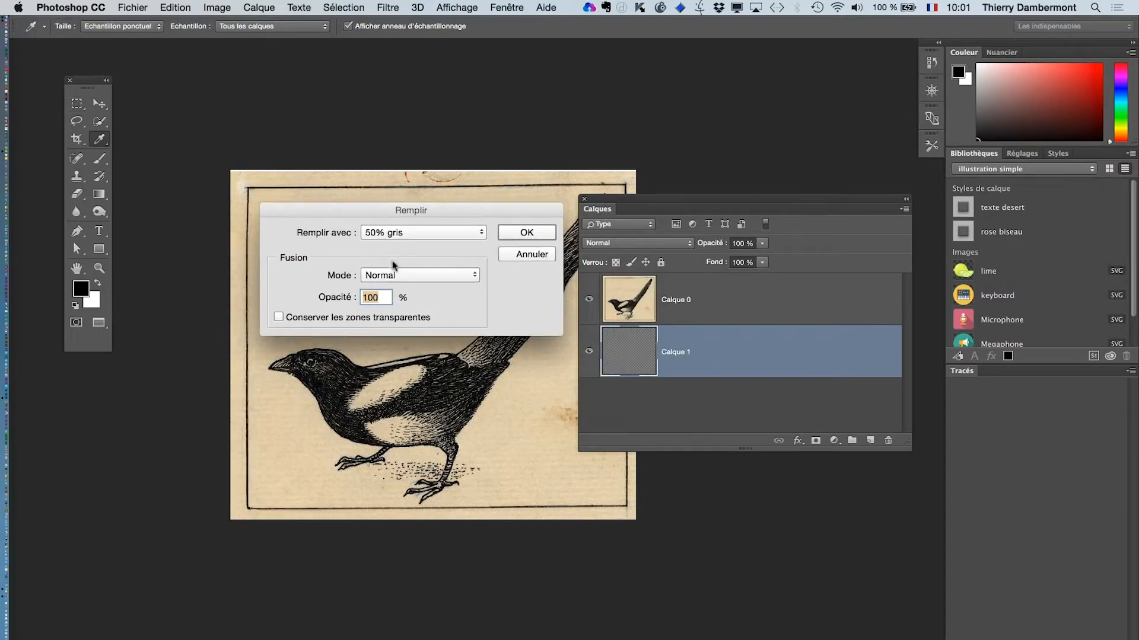
key(alt)
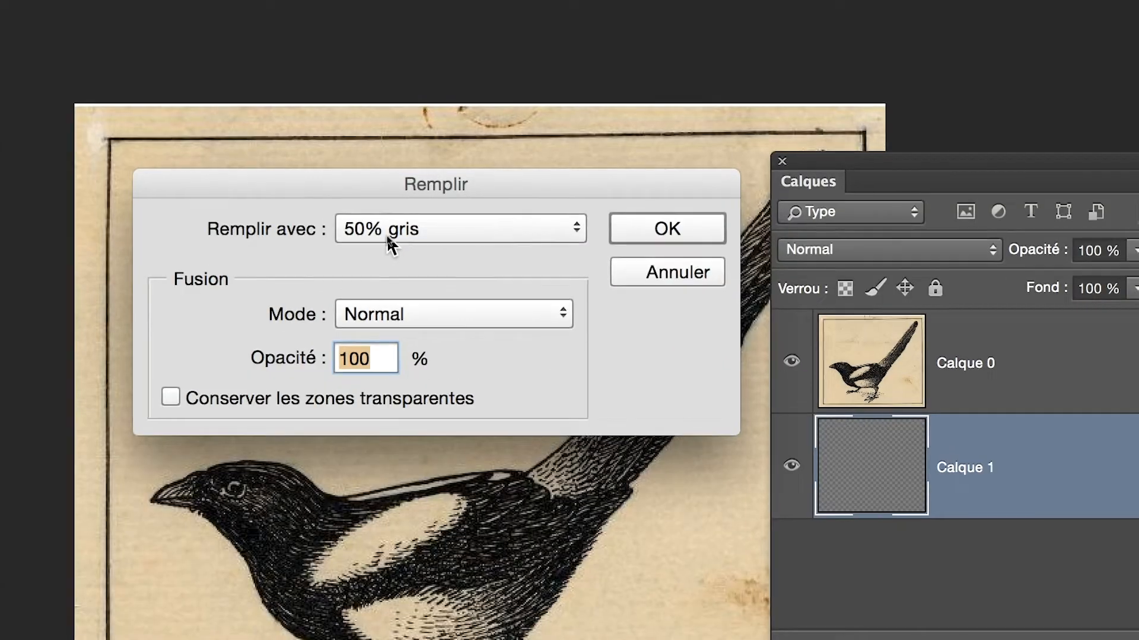
click(390, 237)
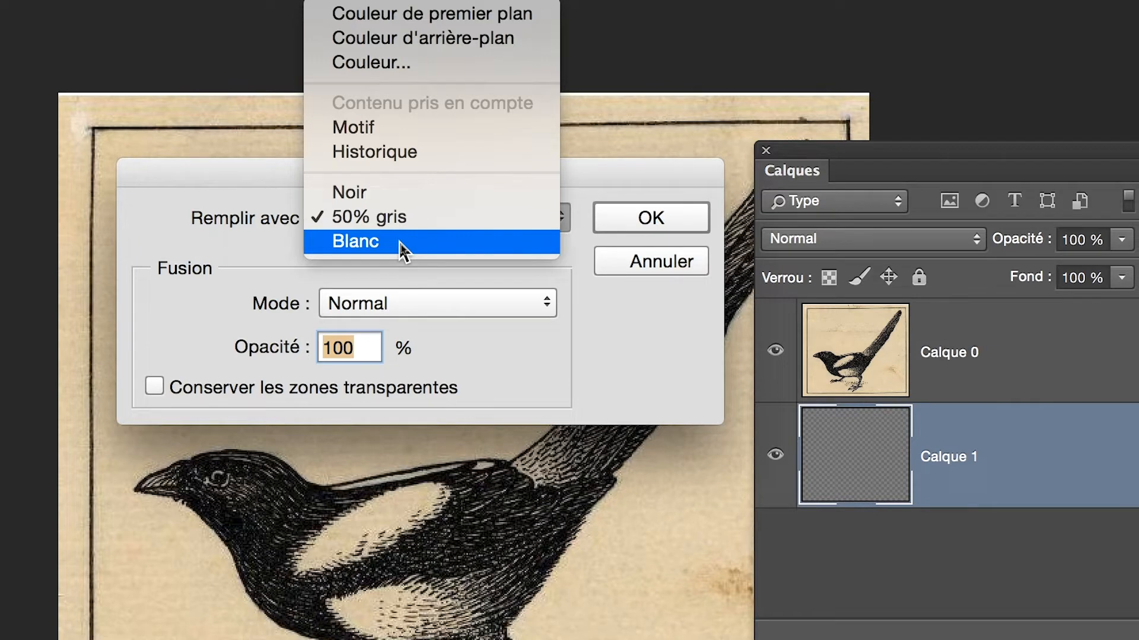
click(400, 241)
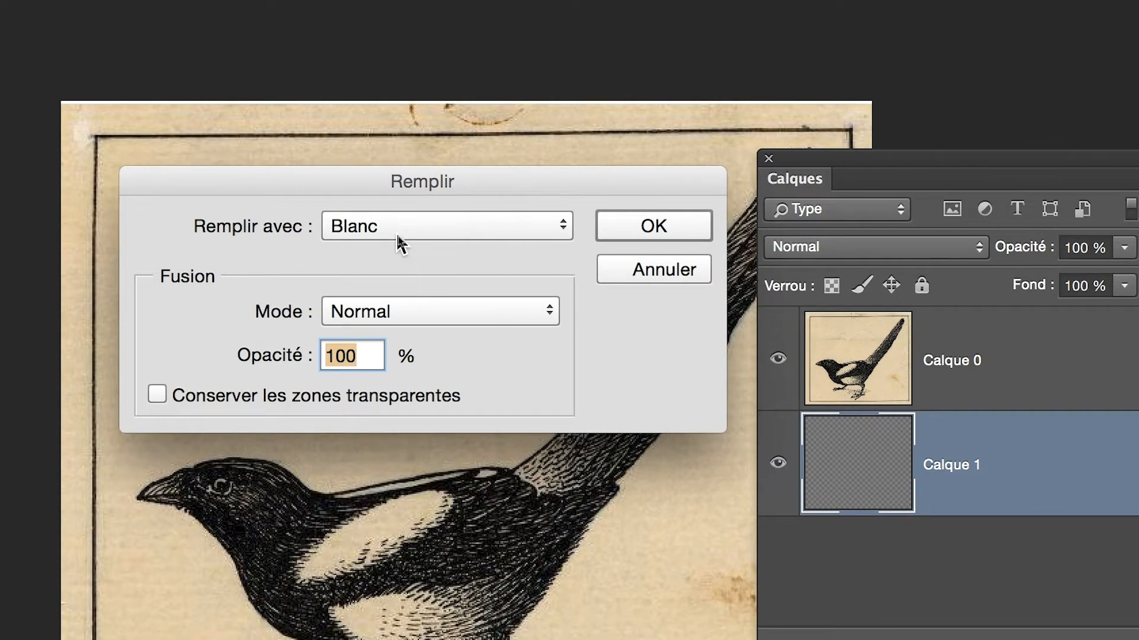
key(alt)
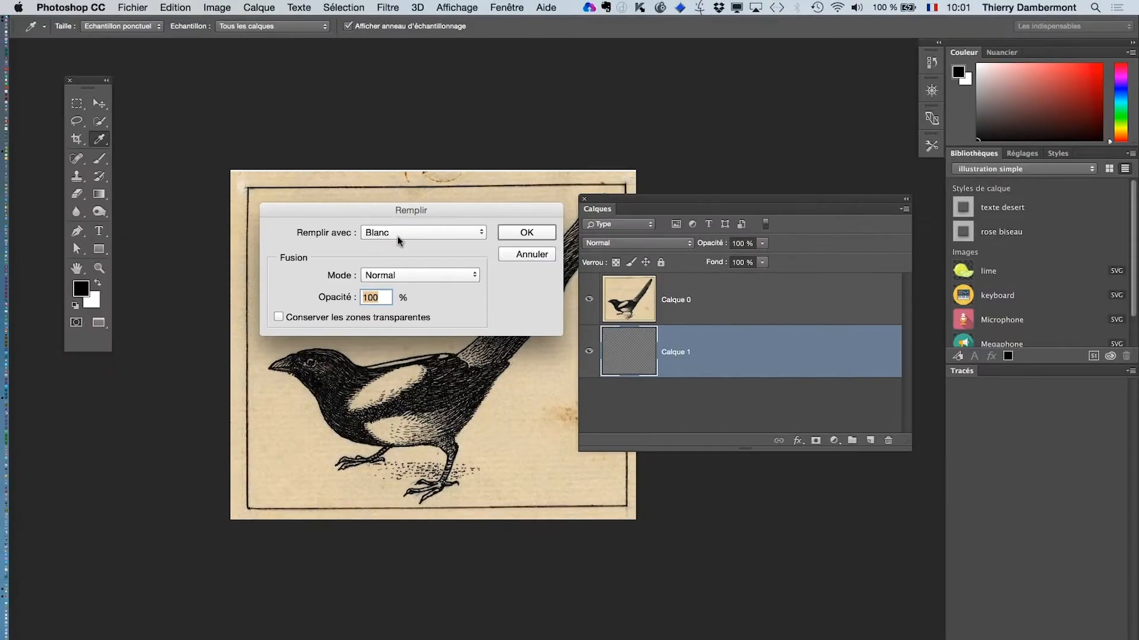
click(545, 233)
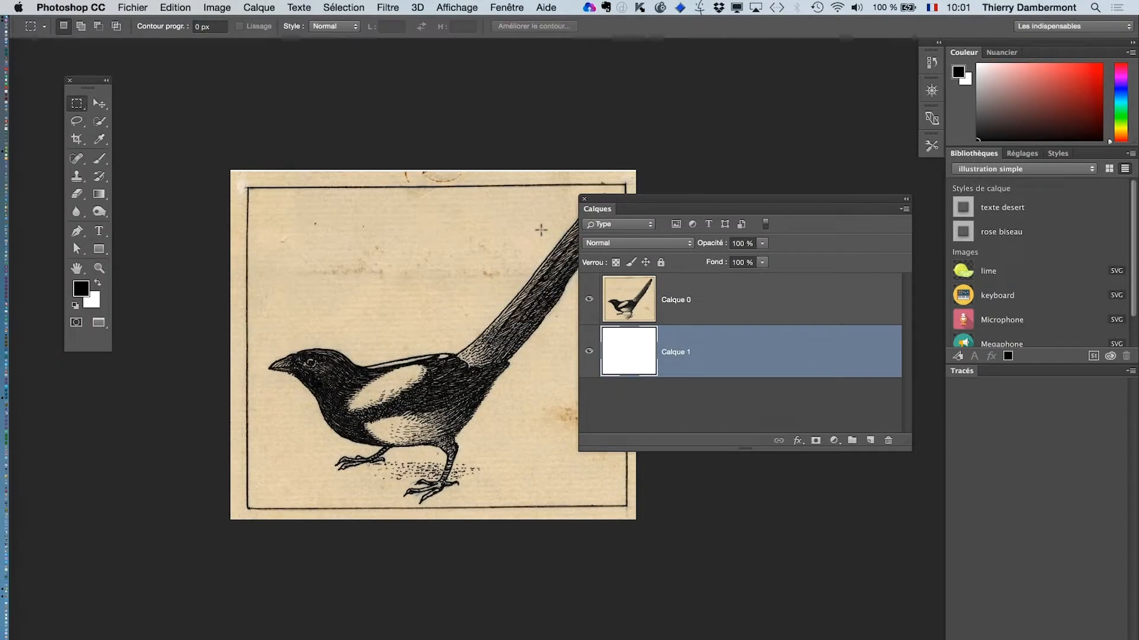
- Select the magpie layer Calque 0 and arrange the Layers panel clear of the drawing
drag(617, 209, 698, 156)
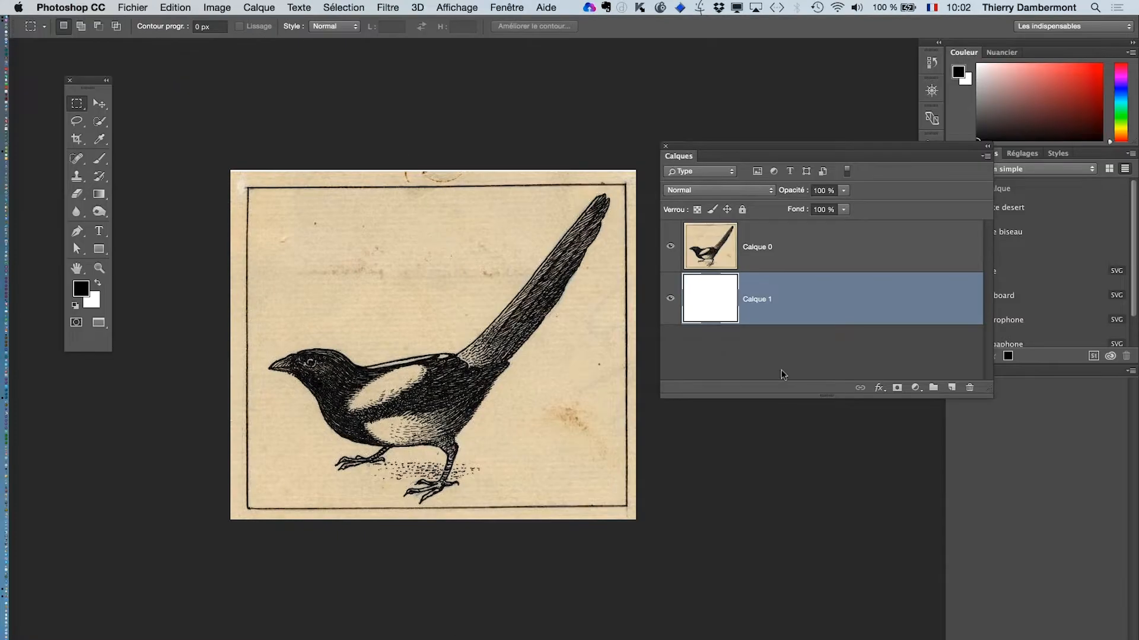
click(804, 263)
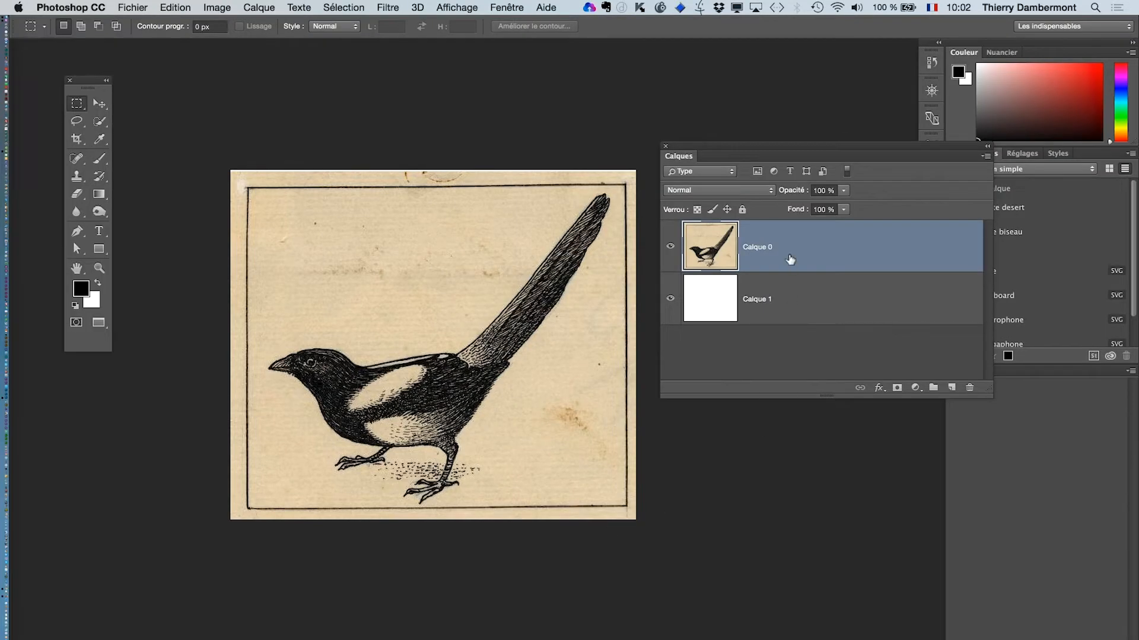
drag(476, 268, 426, 205)
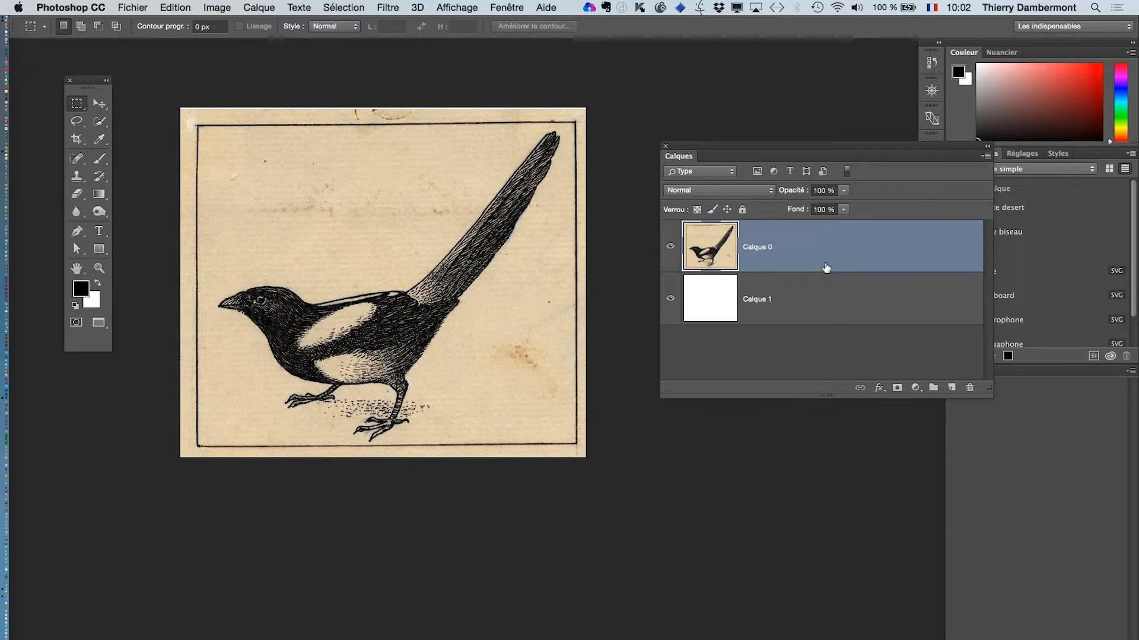
drag(989, 393, 952, 425)
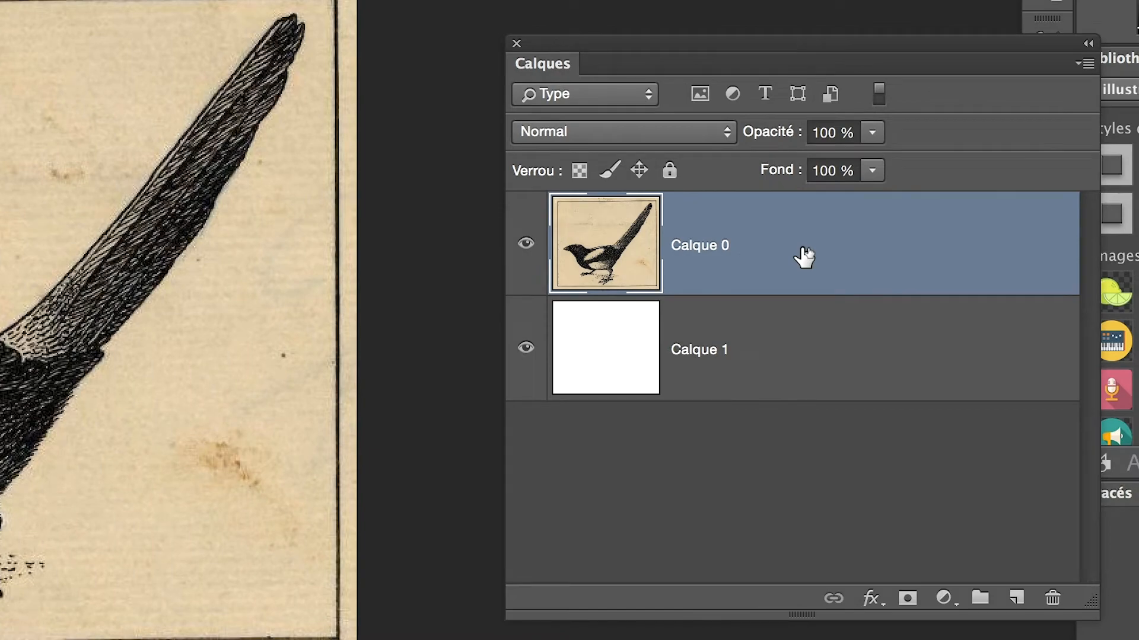
- In the blending options of Calque 0, hide the paper tones by lowering the white limit of Ce calque to 114, and apply
double_click(805, 256)
key(alt)
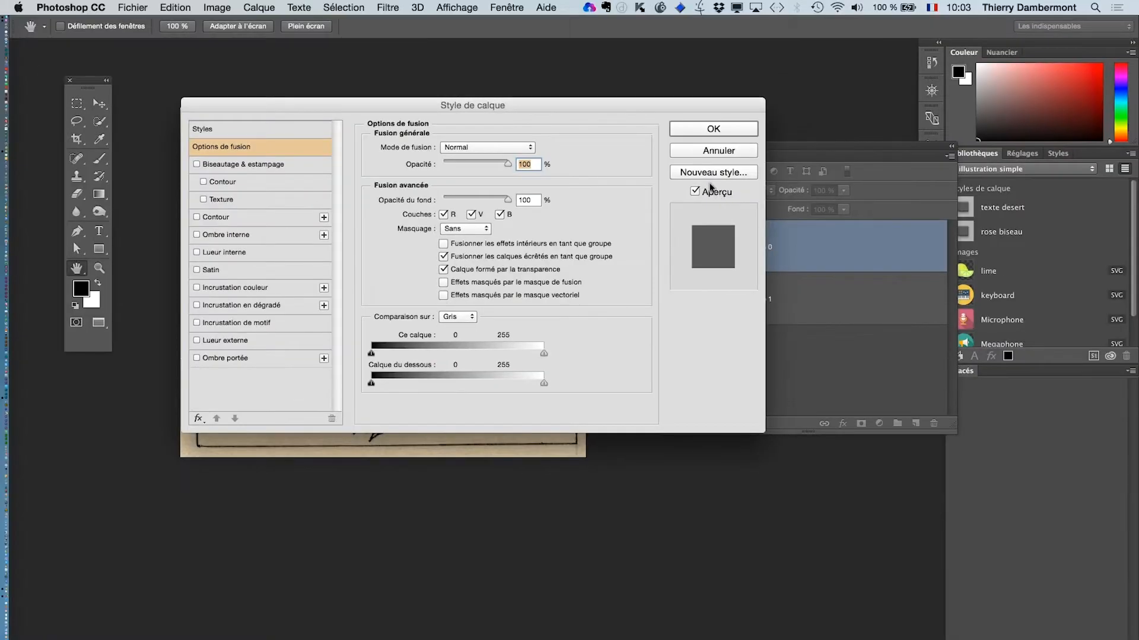
drag(559, 101, 958, 63)
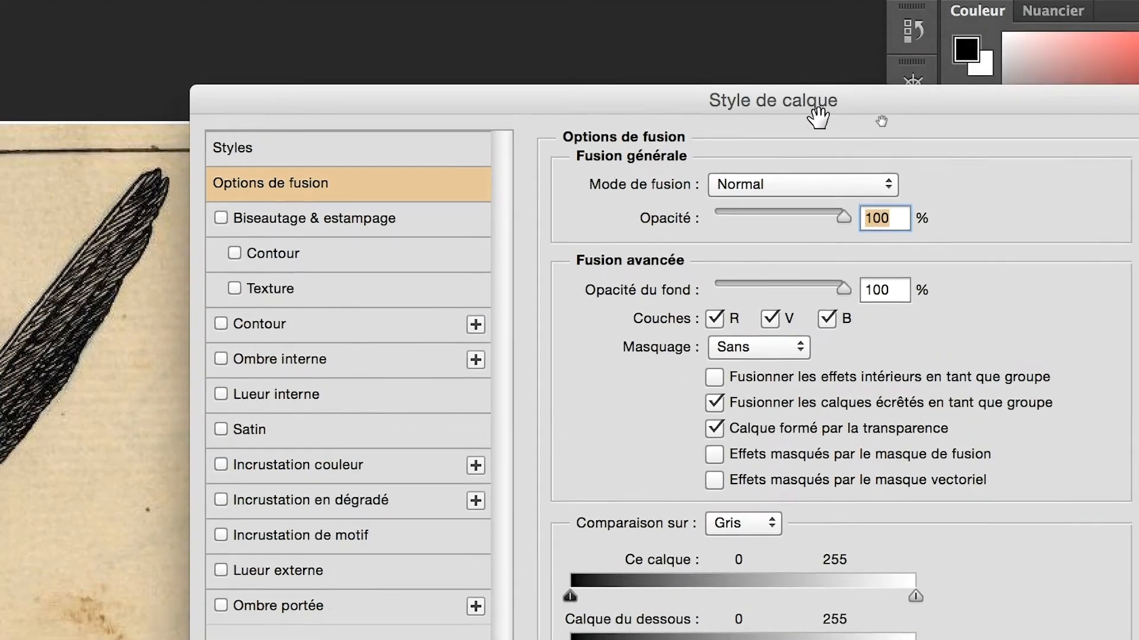
drag(818, 113, 757, 534)
drag(789, 377, 802, 12)
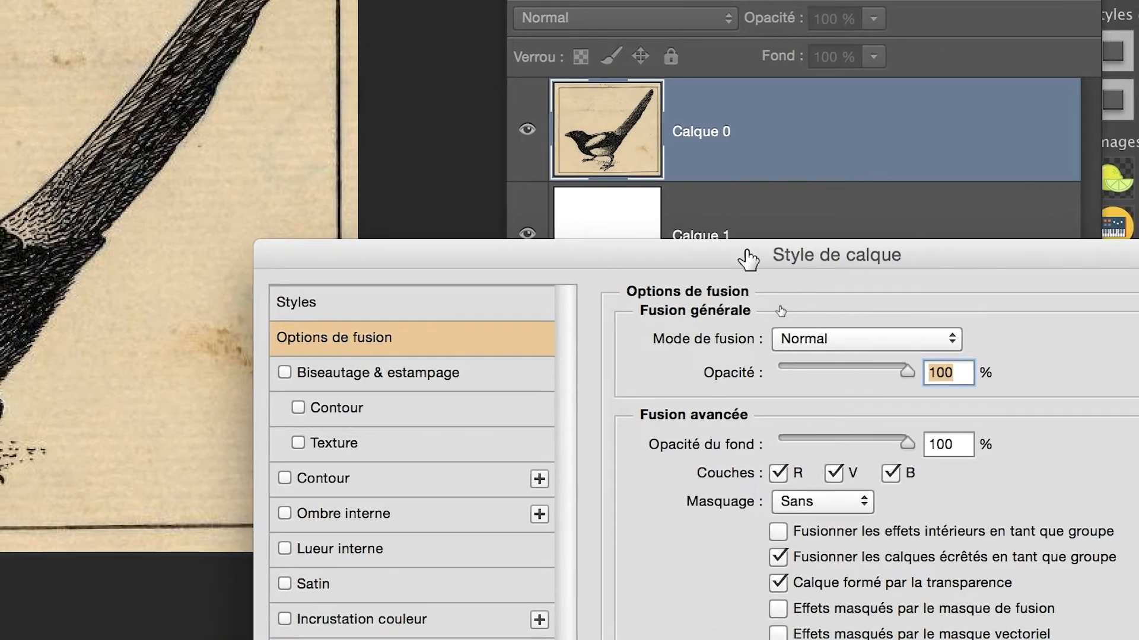
drag(720, 291, 753, 78)
drag(762, 168, 792, 0)
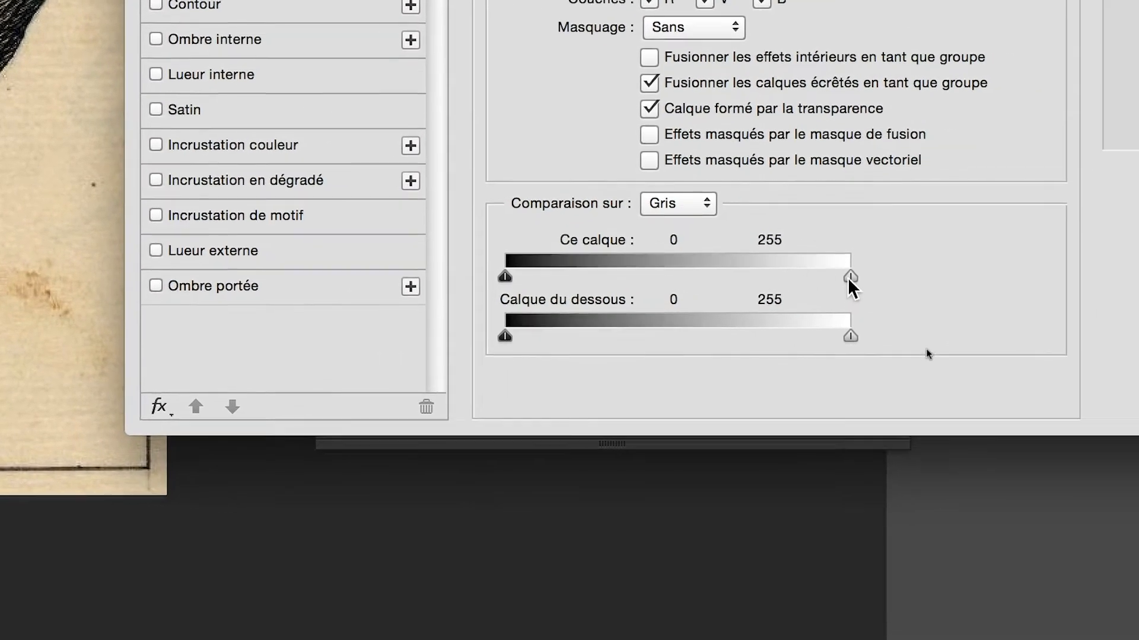
drag(850, 278, 797, 277)
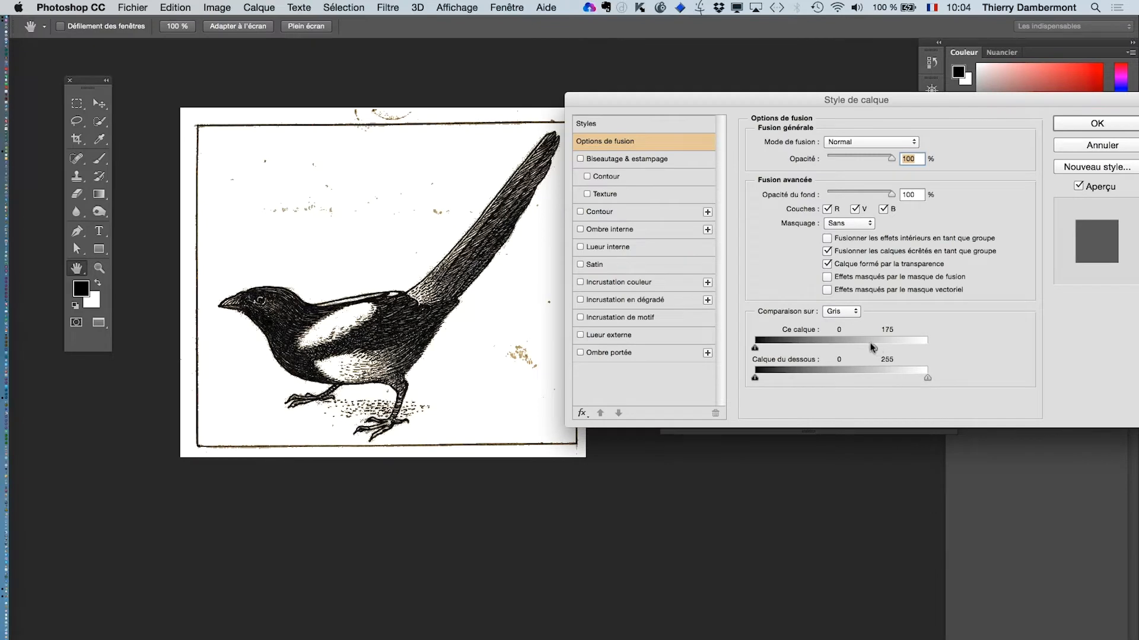
drag(870, 347, 831, 342)
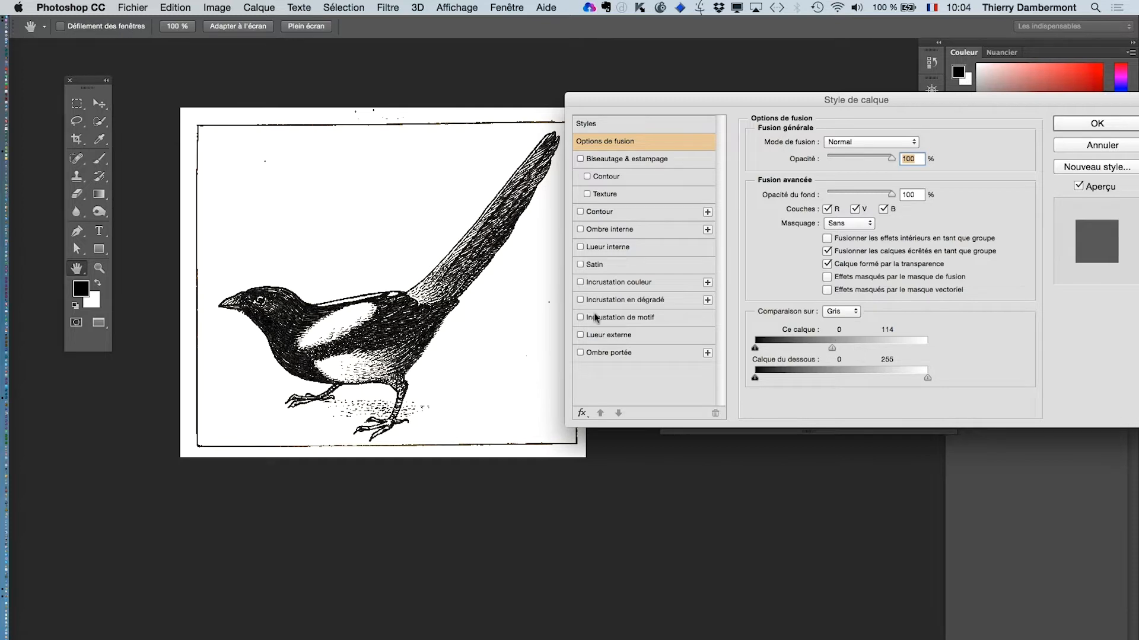
click(1096, 124)
- Examine the magpie's engraved lines up close, from the body to the head
scroll(434, 342, up, 2)
scroll(434, 342, up, 5)
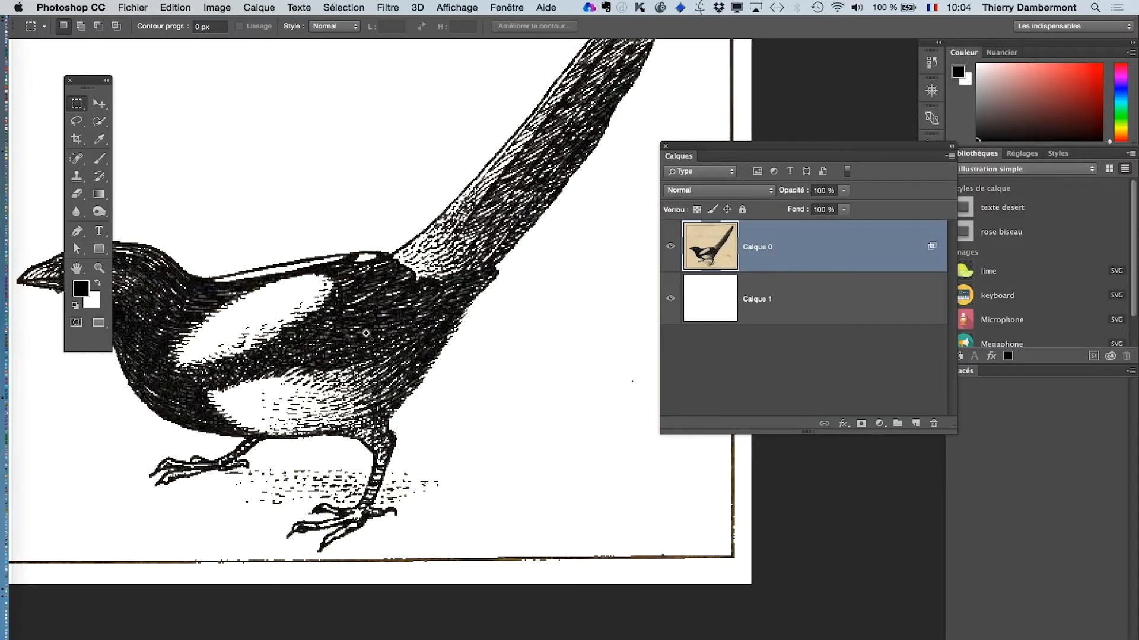
drag(401, 378, 425, 407)
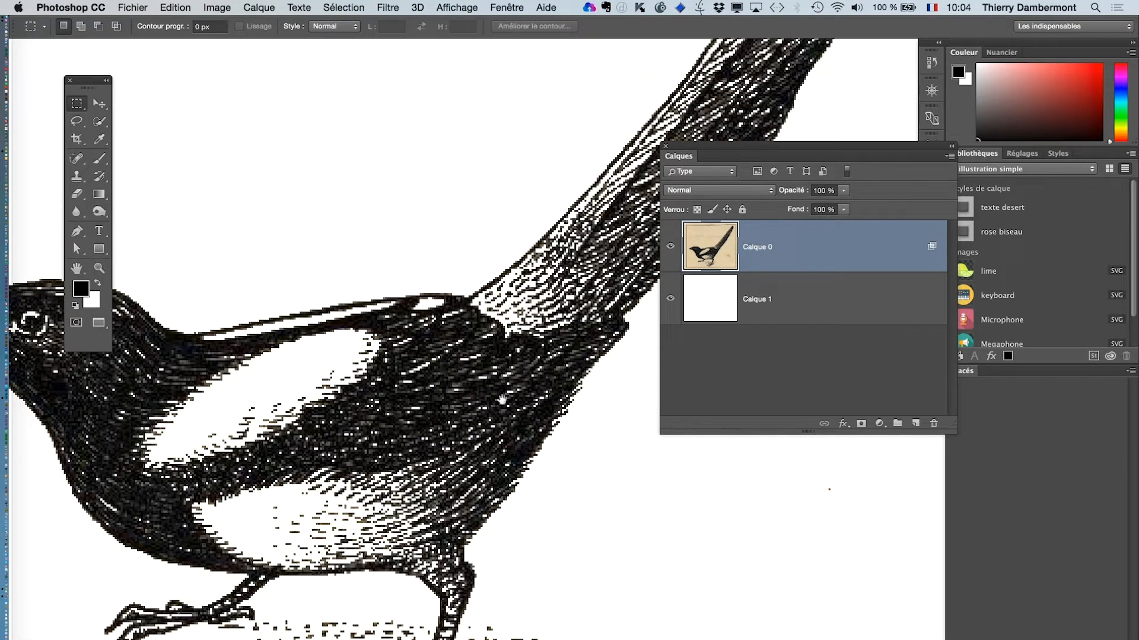
scroll(504, 392, left, 3)
scroll(449, 388, left, 5)
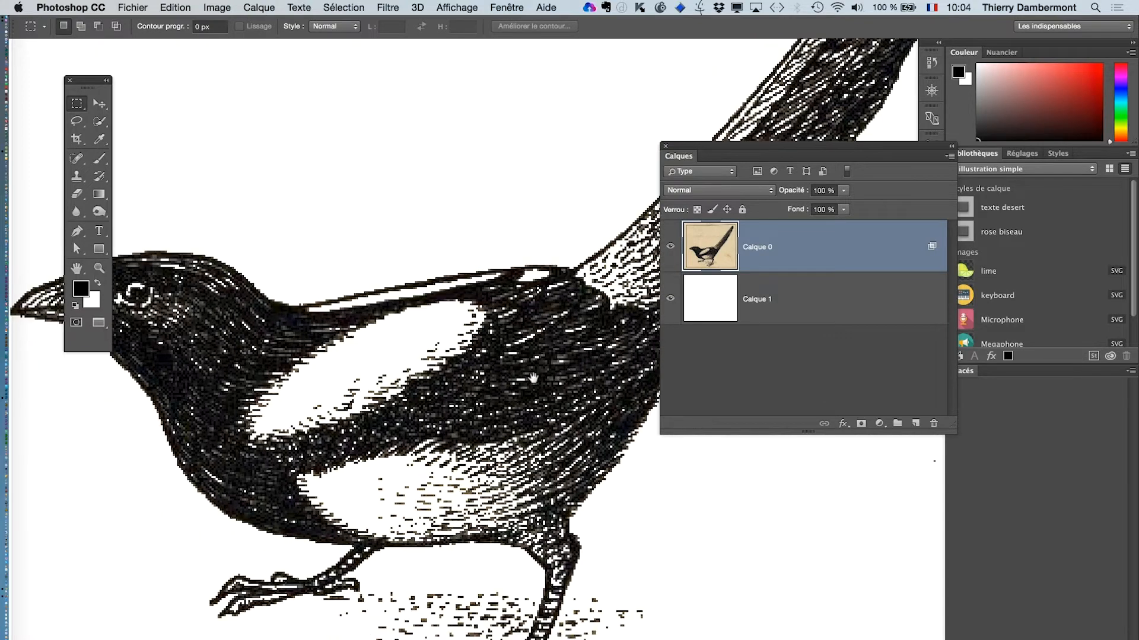
- In the blending options of Calque 0, soften the magpie's tone cutoff by splitting the white limit of Ce calque to 90 / 153
drag(423, 394, 486, 383)
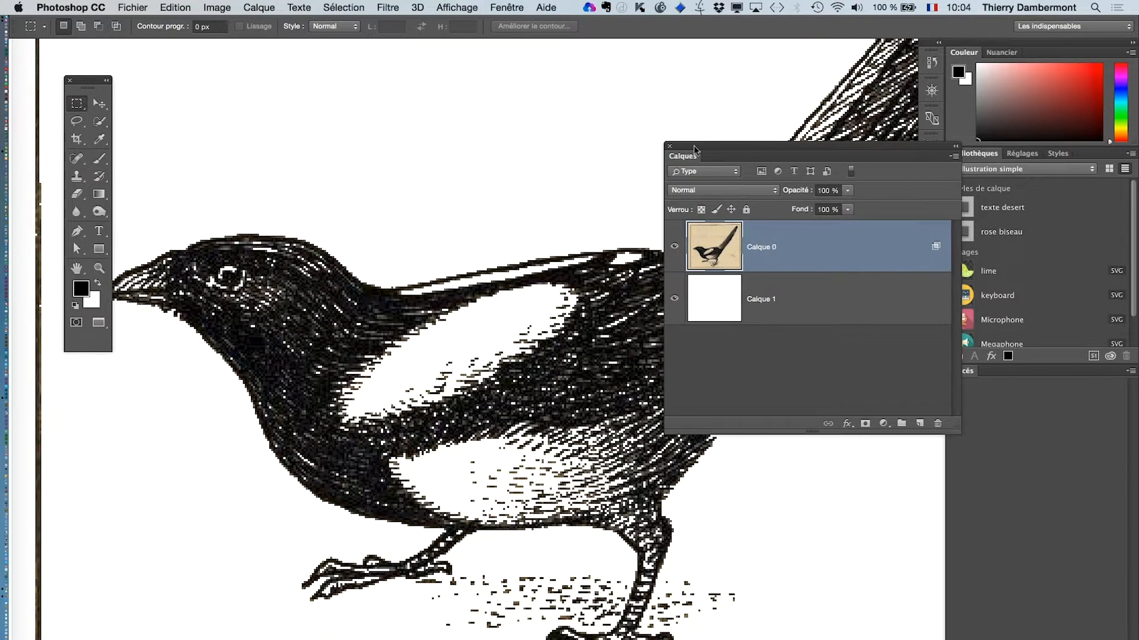
drag(684, 145, 792, 166)
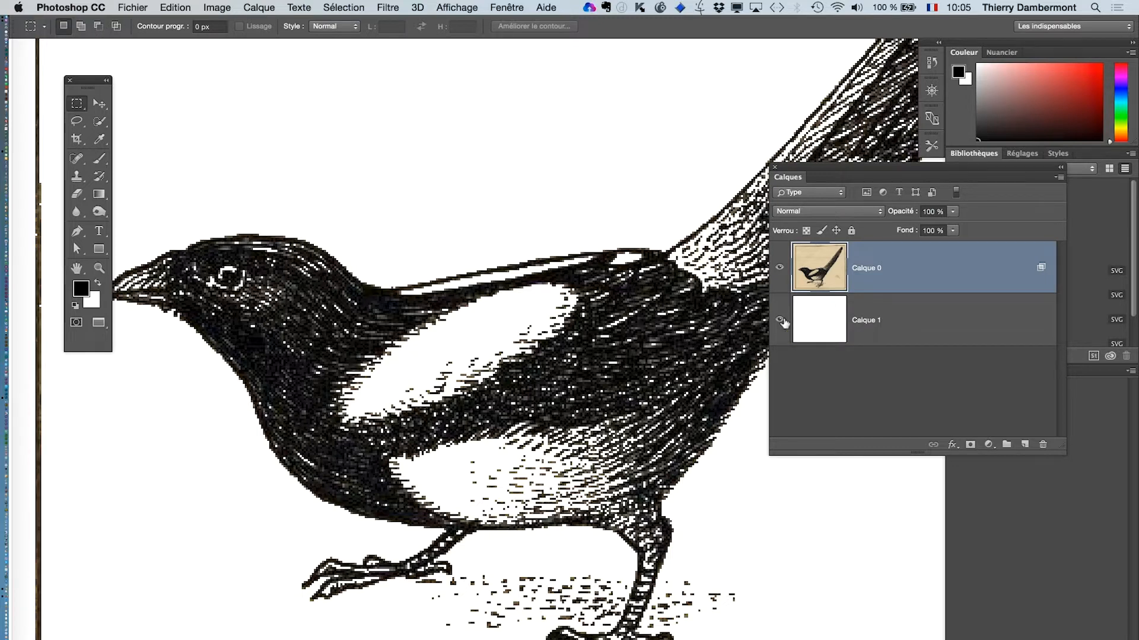
double_click(928, 273)
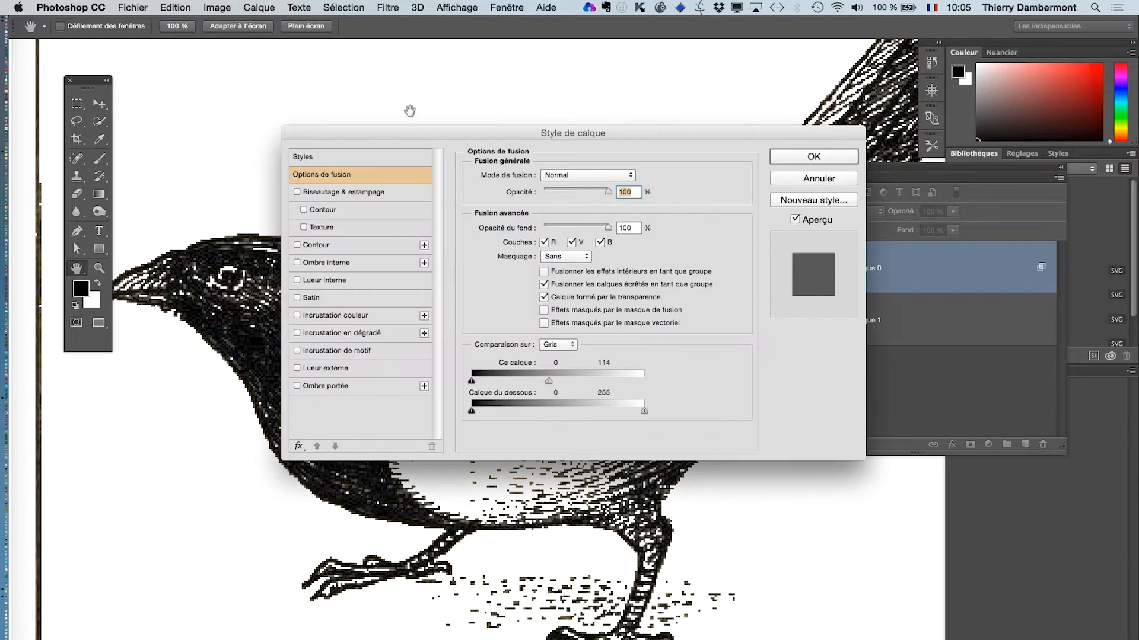
drag(409, 136, 598, 79)
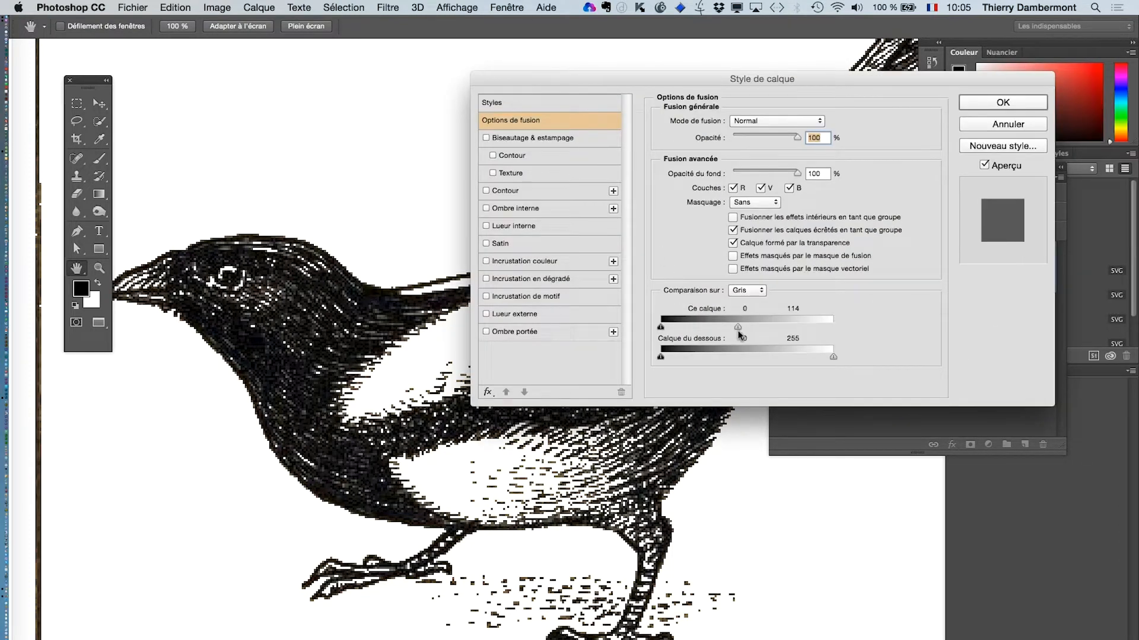
key(alt)
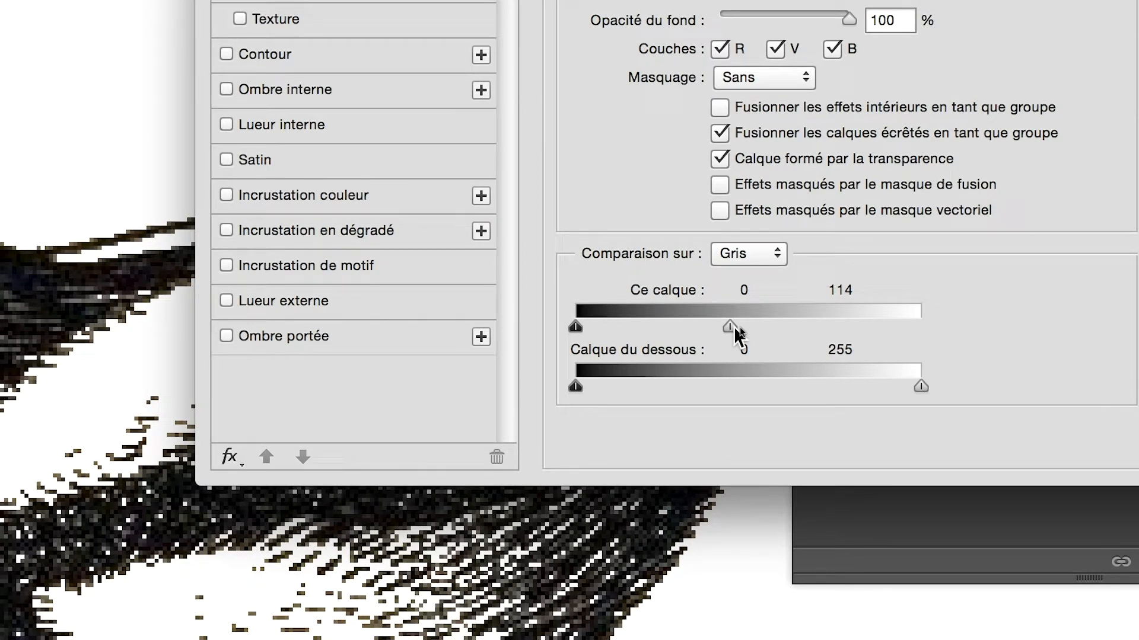
mouse_move(734, 326)
mouse_down()
mouse_move(745, 327)
mouse_move(714, 326)
mouse_move(725, 327)
mouse_up()
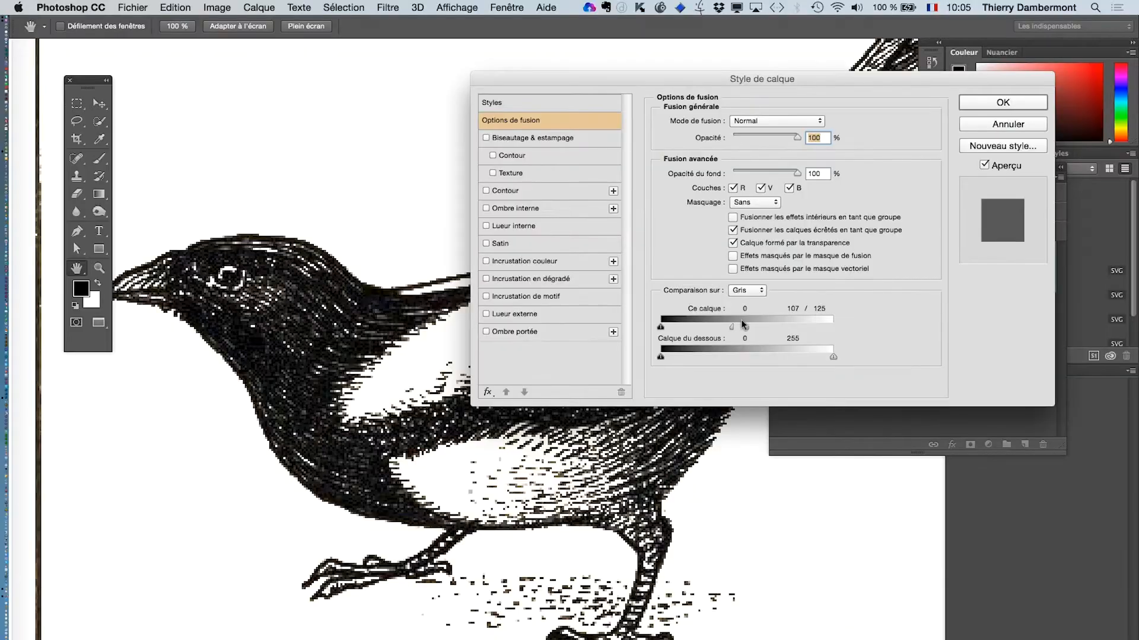
scroll(322, 245, up, 2)
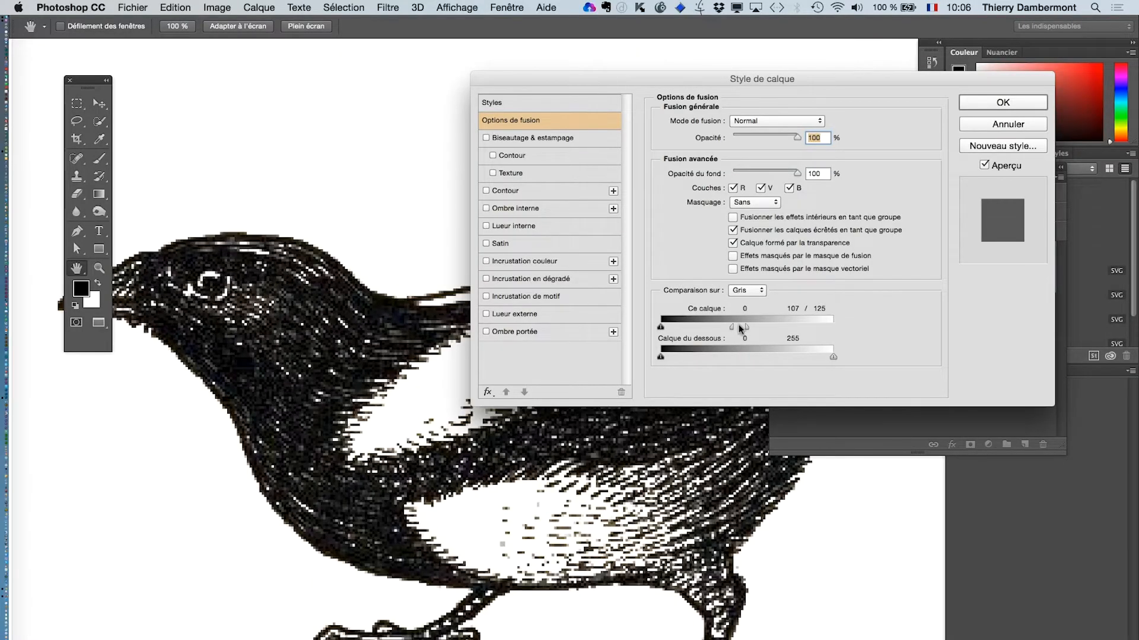
mouse_move(746, 325)
mouse_down()
mouse_move(764, 325)
mouse_move(719, 326)
mouse_move(763, 327)
mouse_up()
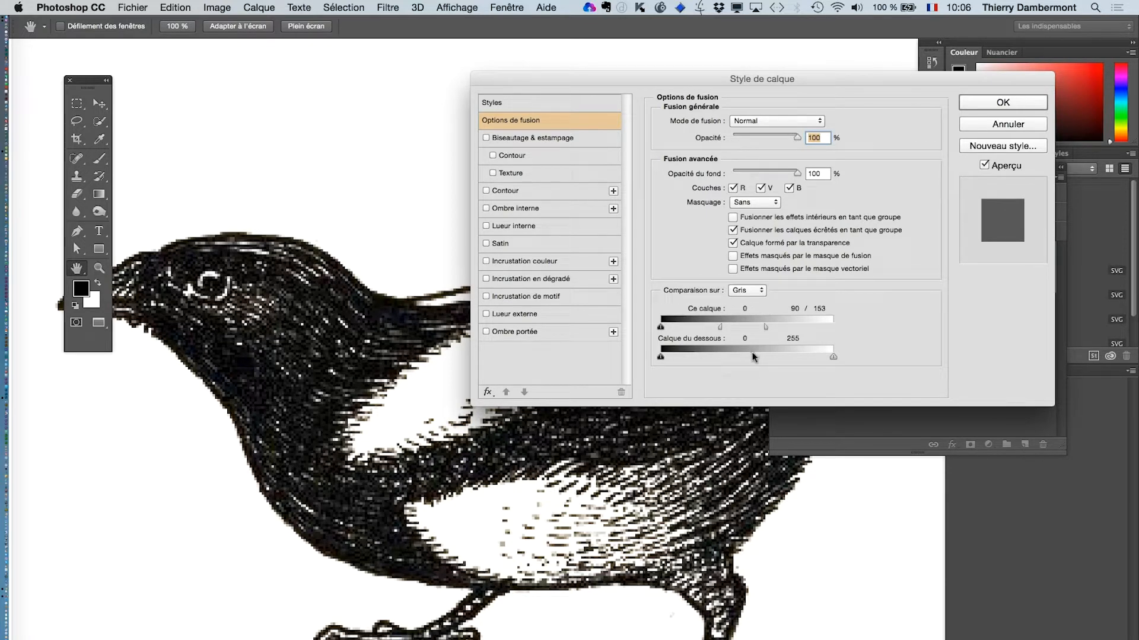
- Compare the magpie's line edges up close with the layer style preview on and off
click(984, 166)
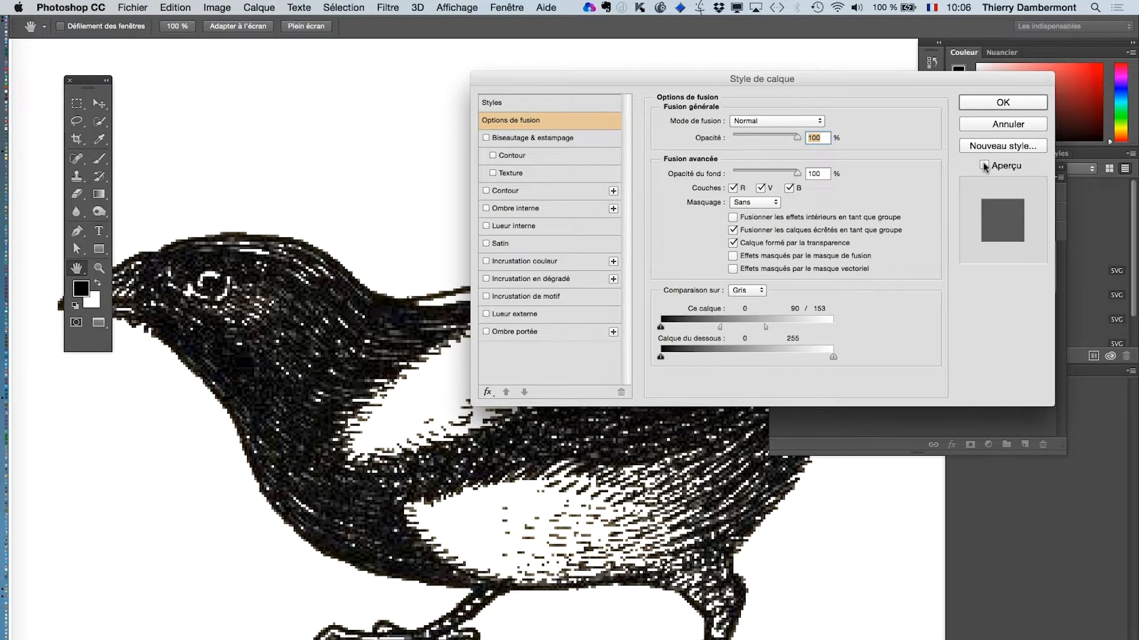
click(984, 166)
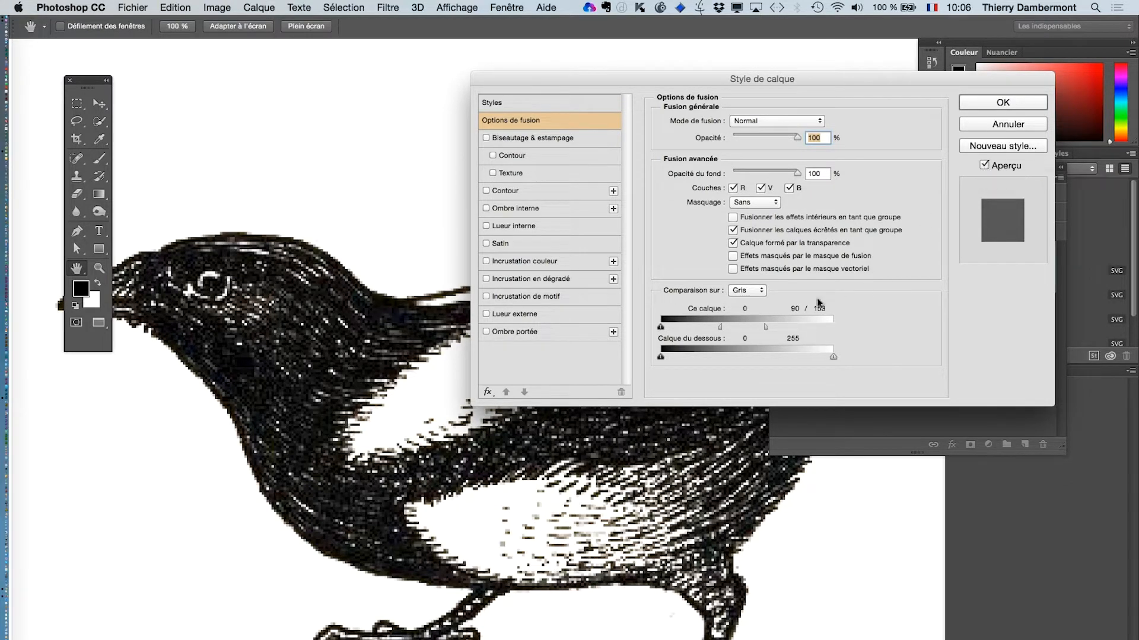
click(985, 165)
click(985, 164)
click(985, 164)
scroll(588, 569, up, 3)
scroll(589, 569, up, 3)
scroll(588, 561, down, 4)
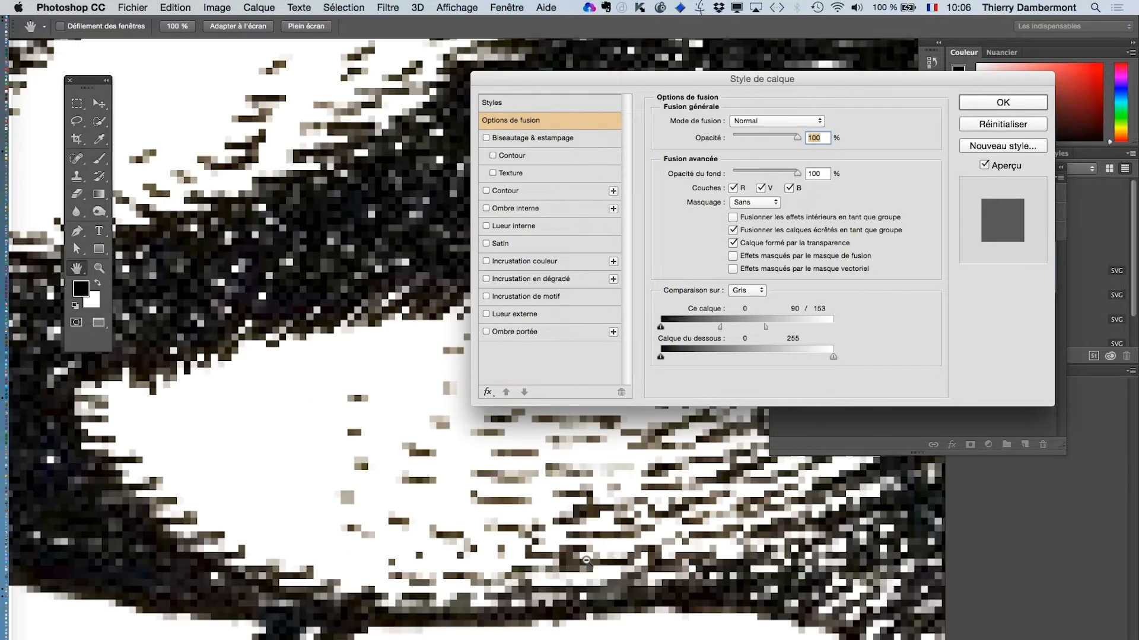
scroll(588, 554, up, 1)
click(984, 165)
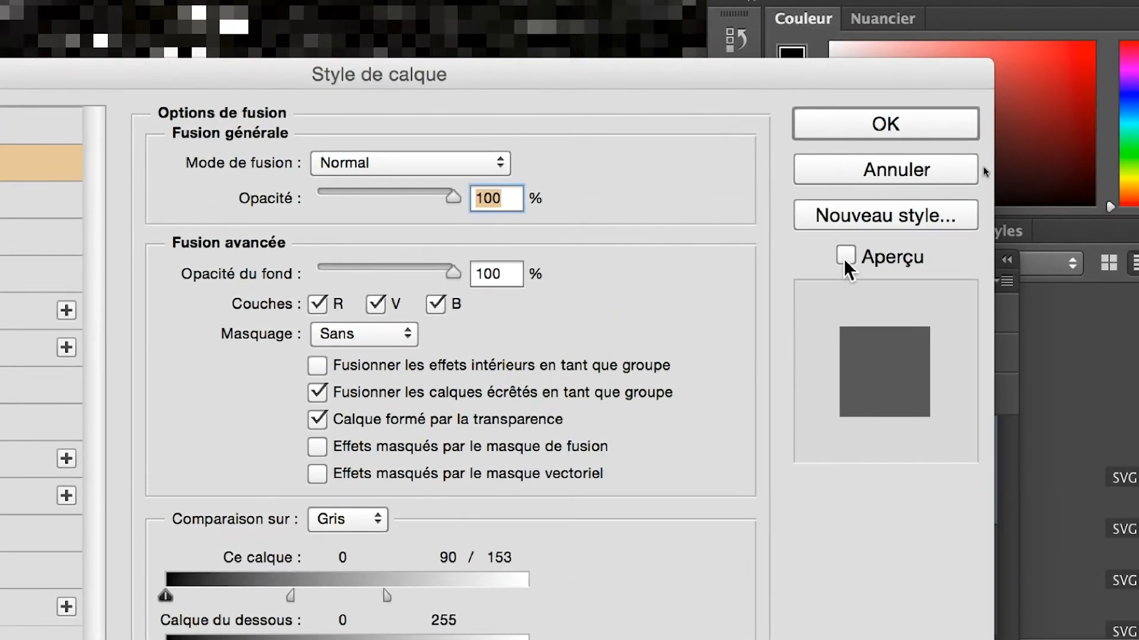
click(890, 224)
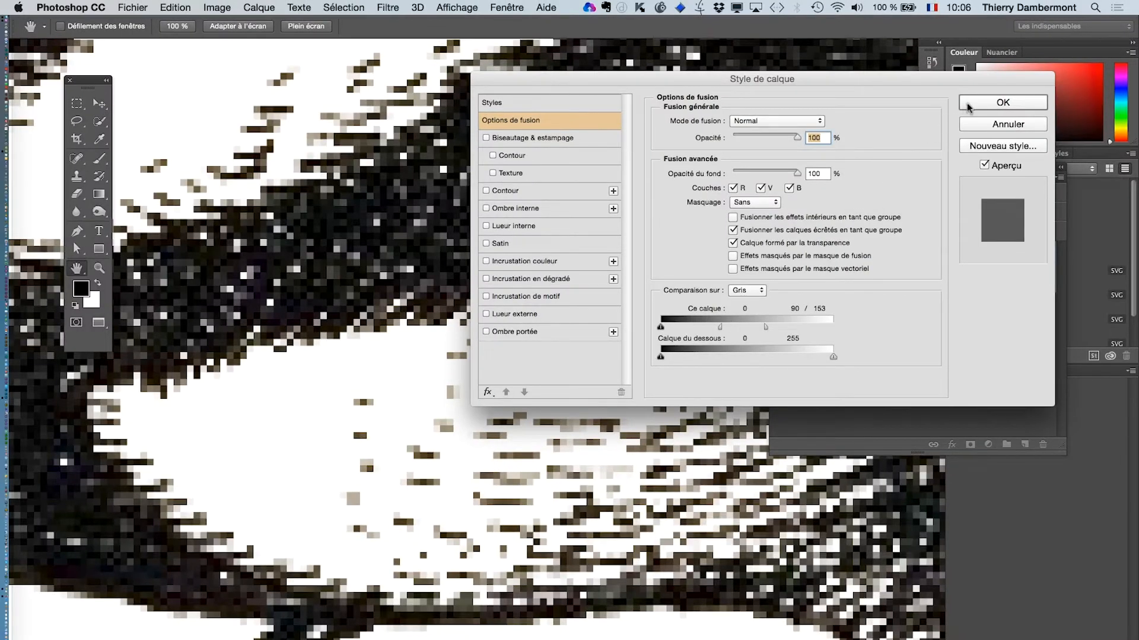
- Apply the softened blending settings to the magpie layer
click(970, 105)
alt+click(569, 391)
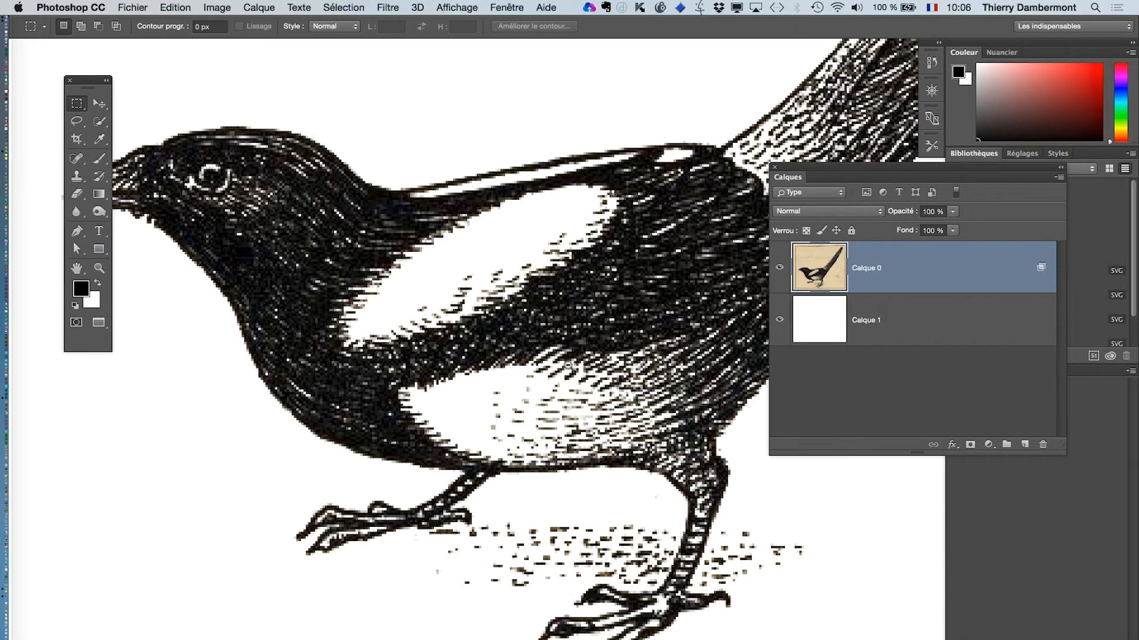
scroll(563, 391, down, 1)
- Open the image portrait-dessin.jpg from the PS 08 sept folder and enlarge the portrait clear of the Layers panel
click(135, 7)
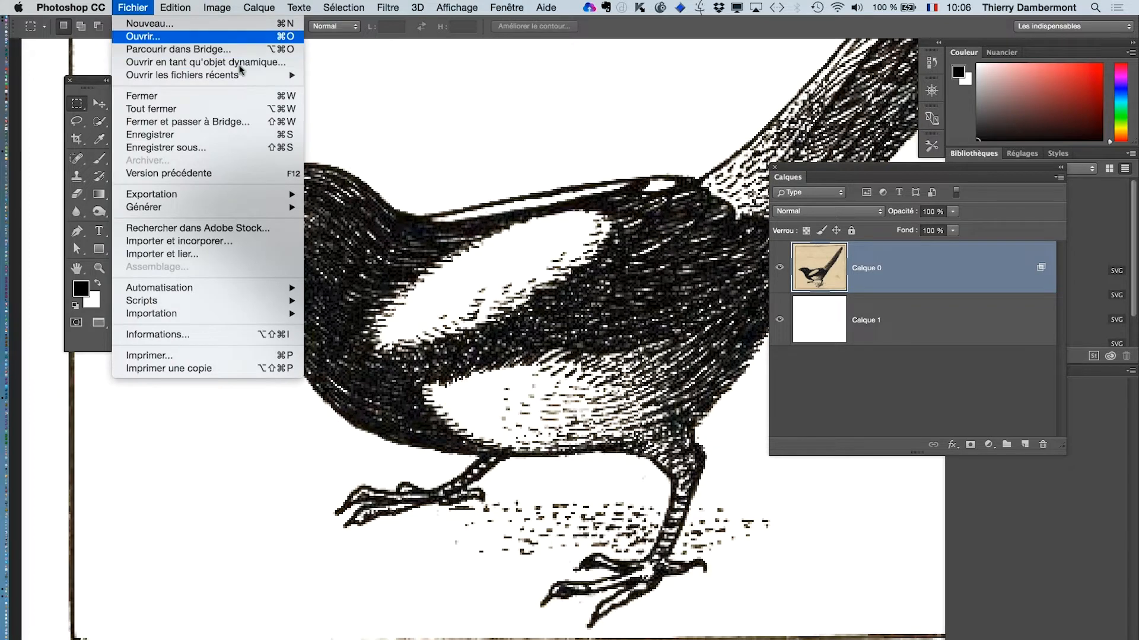
click(145, 36)
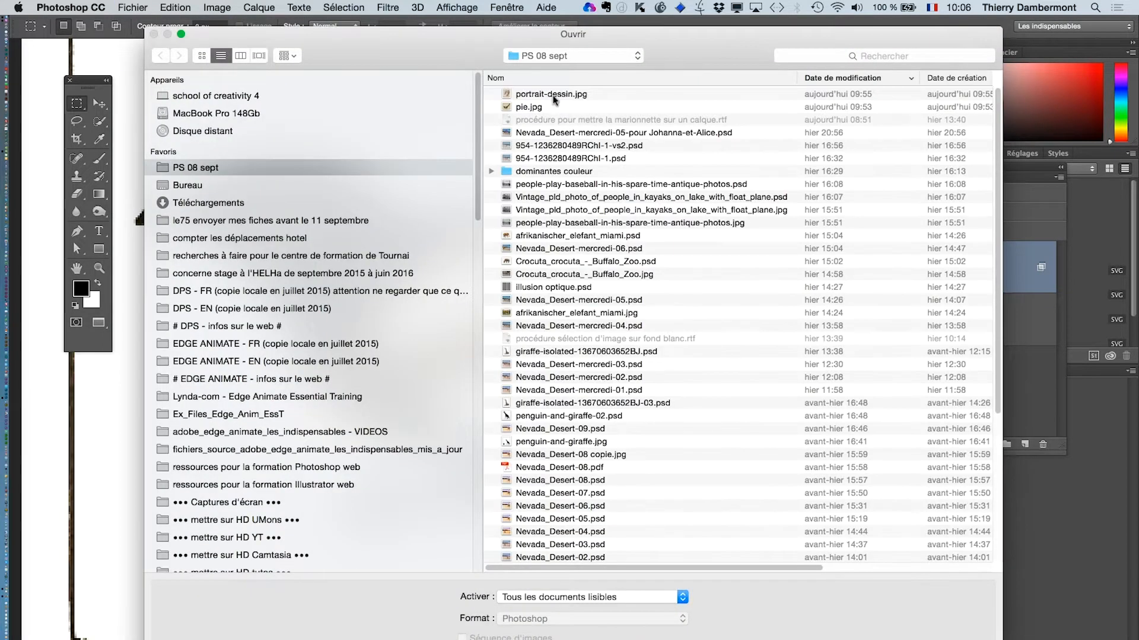
click(555, 96)
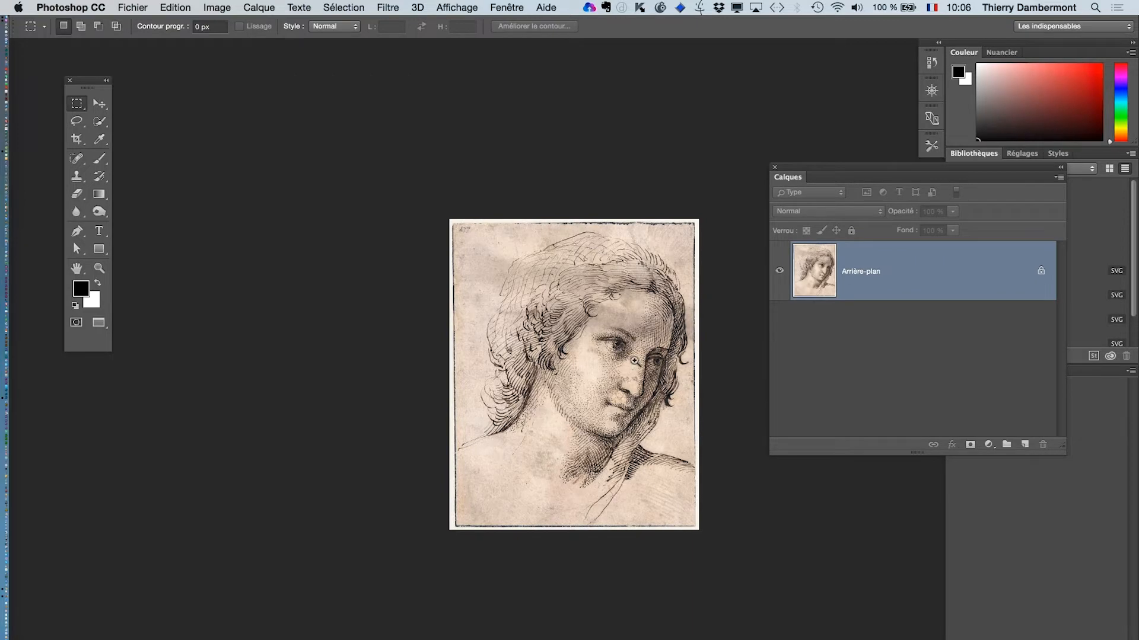
click(634, 360)
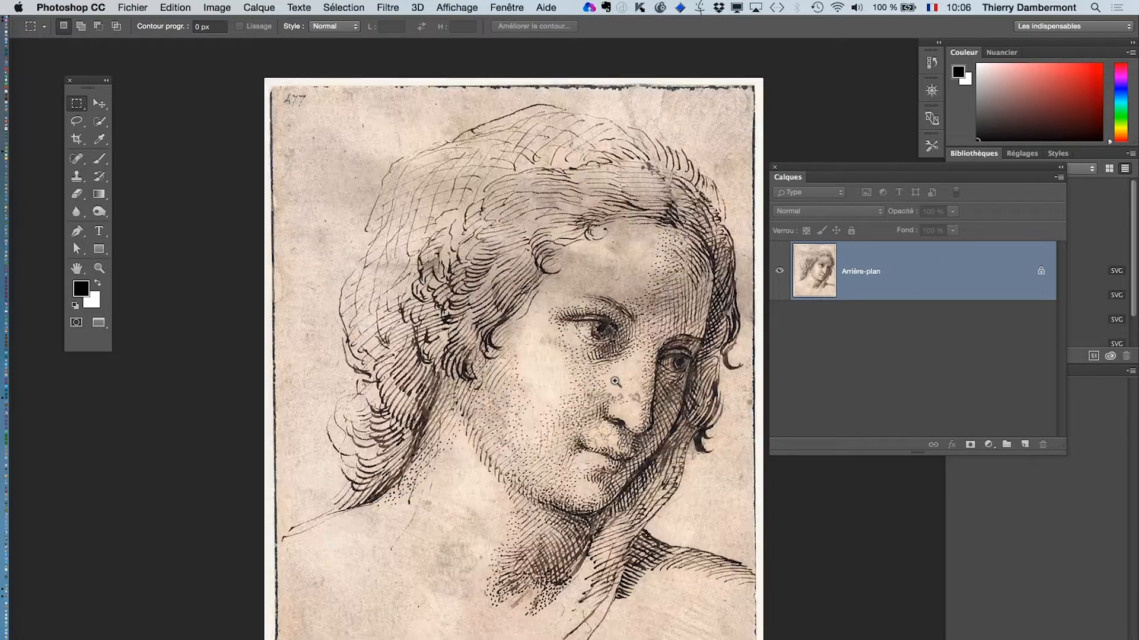
drag(574, 365, 432, 366)
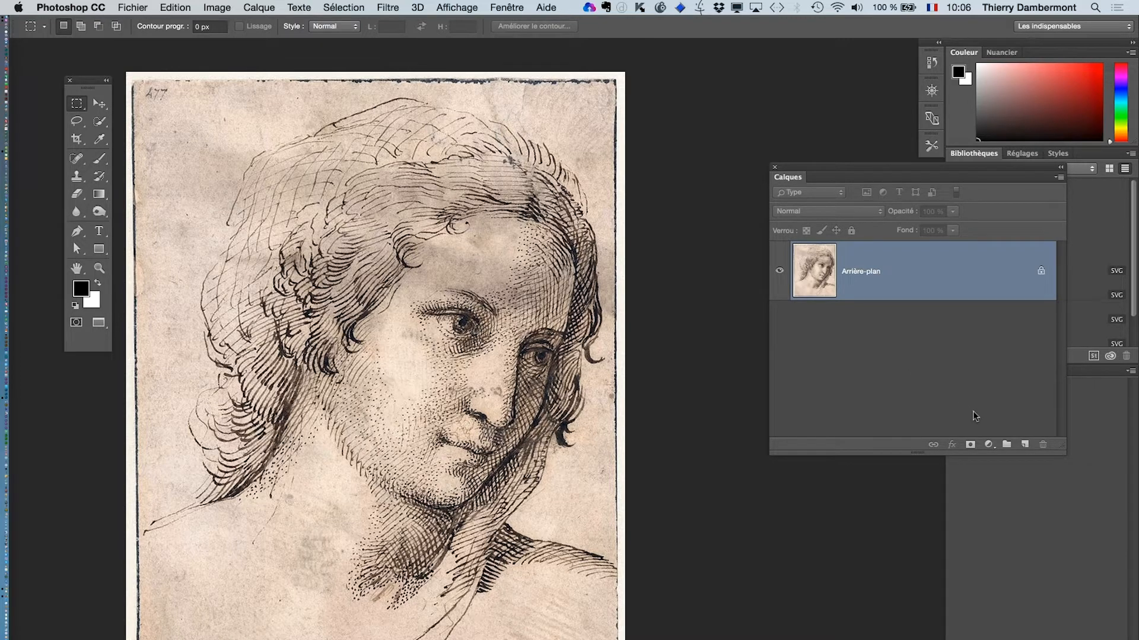
- Add an empty layer to the portrait, convert the background to the regular layer Calque 0, and place the empty layer beneath it
click(1024, 448)
drag(909, 277, 899, 336)
double_click(897, 338)
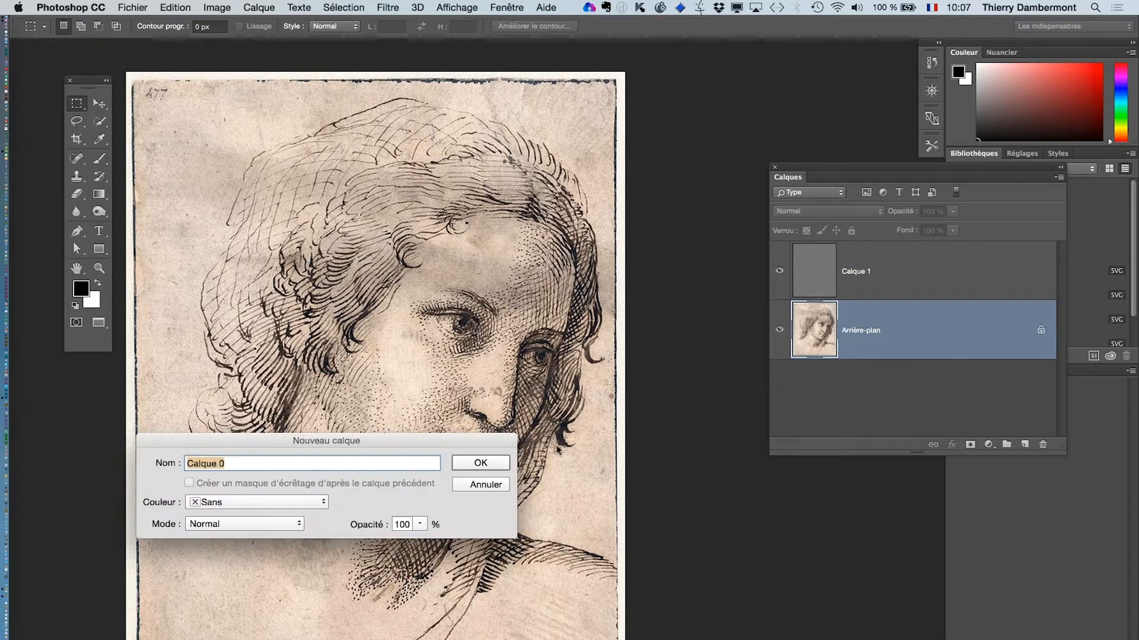
key(Return)
drag(920, 291, 910, 350)
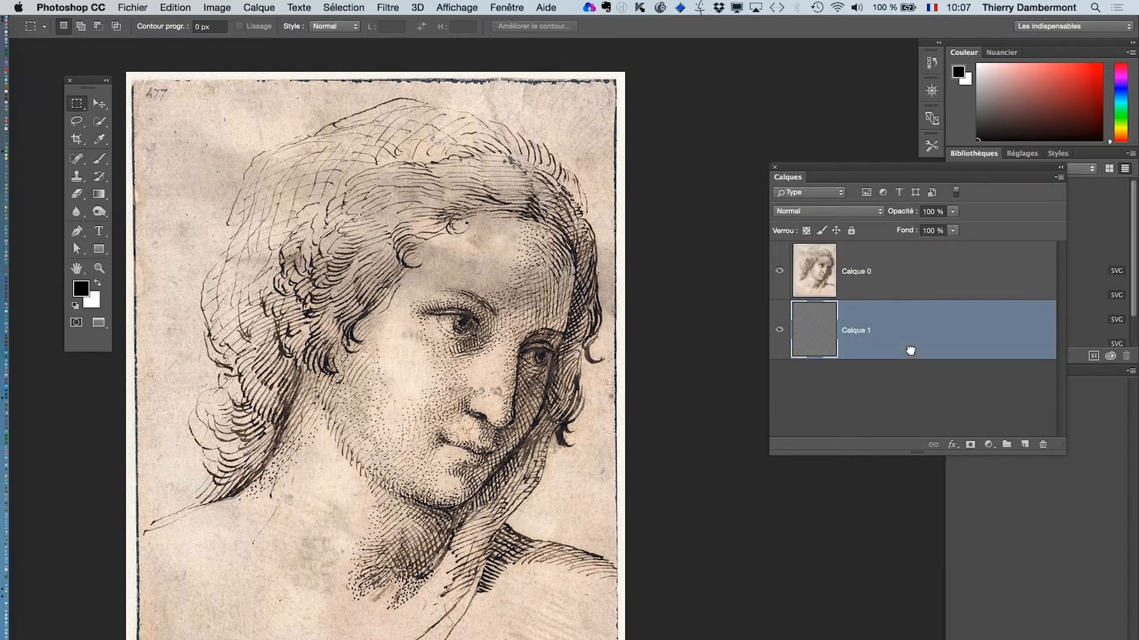
- Fill the empty layer beneath the portrait with white (Blanc), using Normal mode at 100% opacity
key(shift+BackSpace)
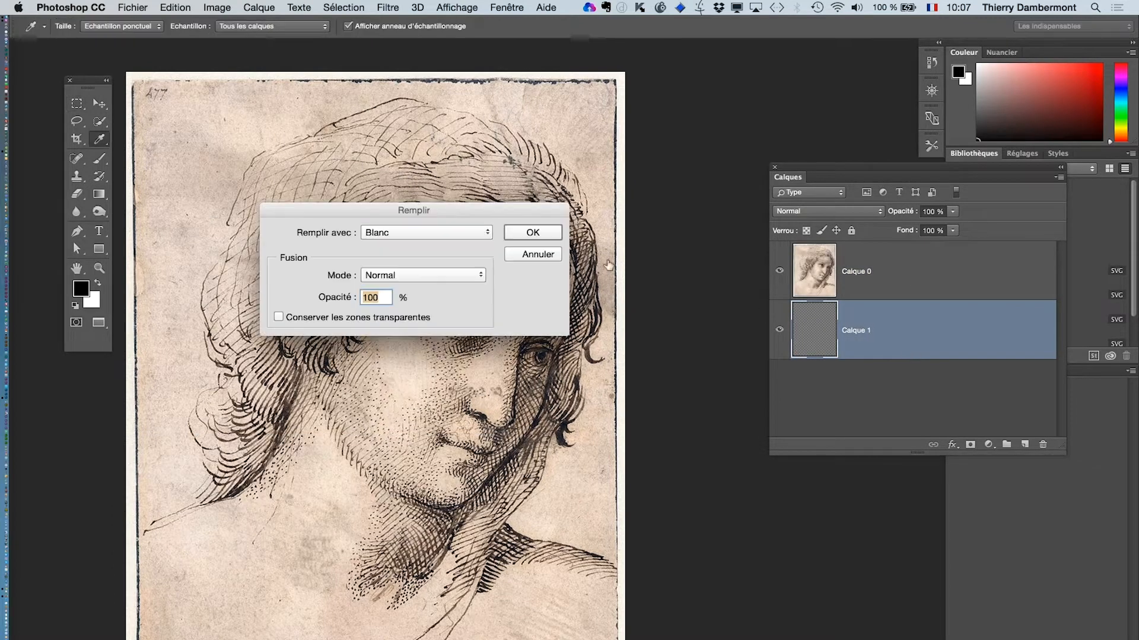
click(508, 235)
key(m)
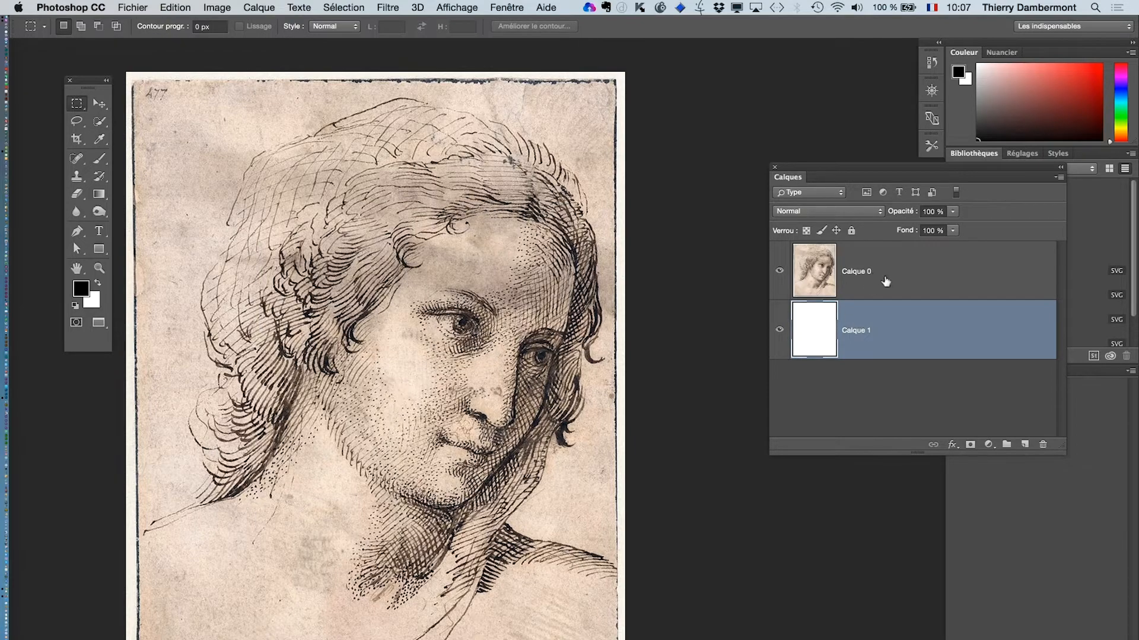
- In the portrait layer's blending options, hide the paper tones by splitting the white limit of Ce calque to 101 / 148, apply, and inspect the face
double_click(924, 271)
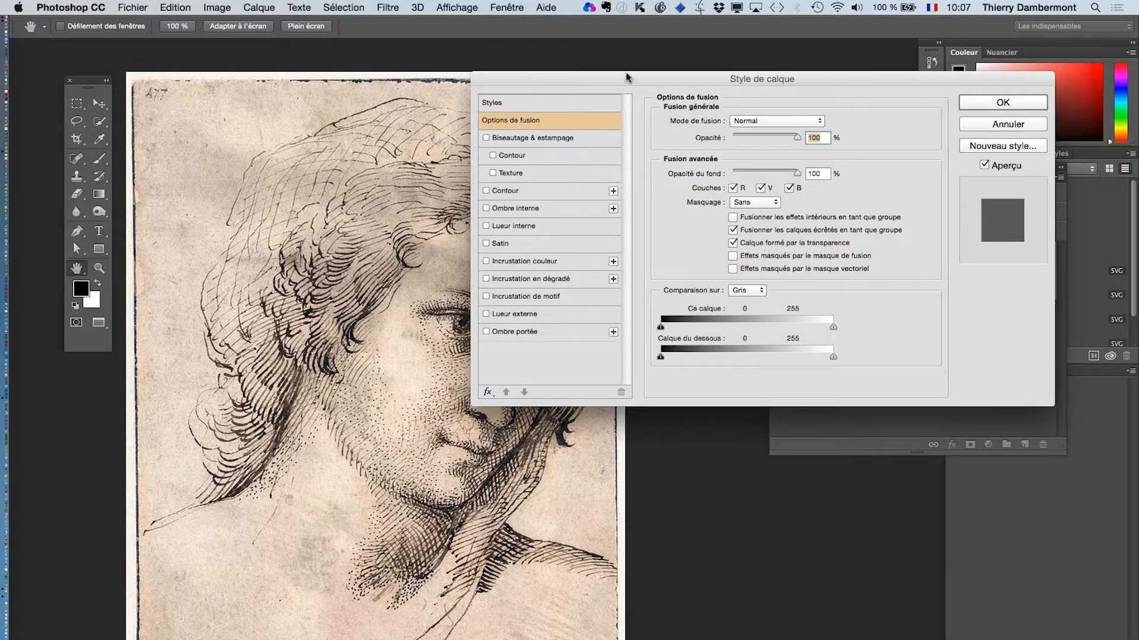
drag(630, 79, 701, 137)
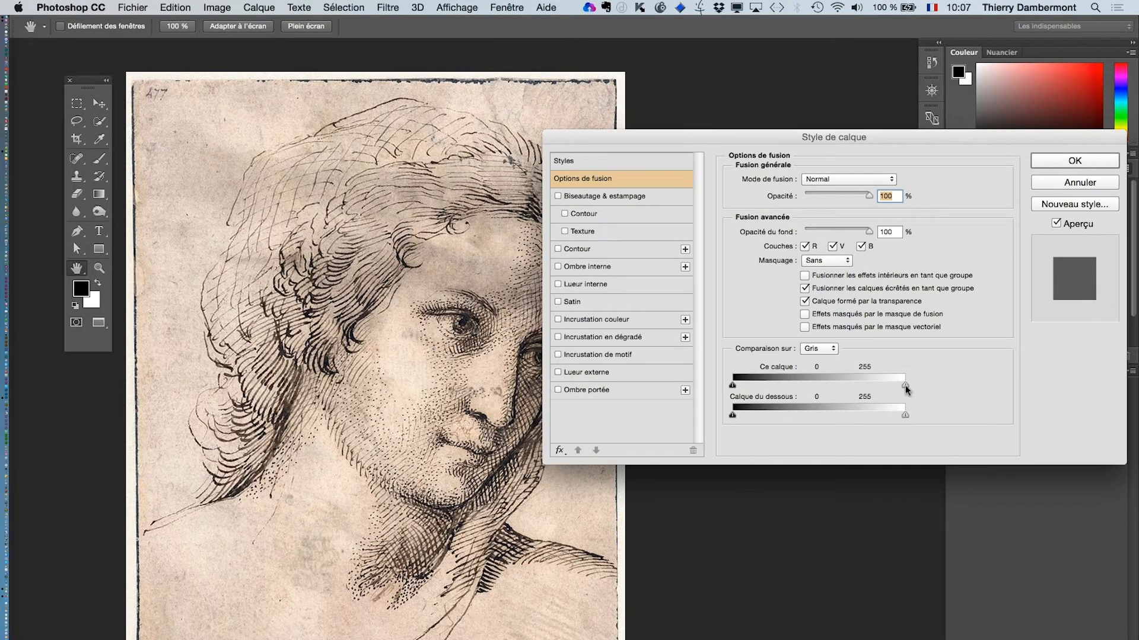
drag(819, 382, 846, 385)
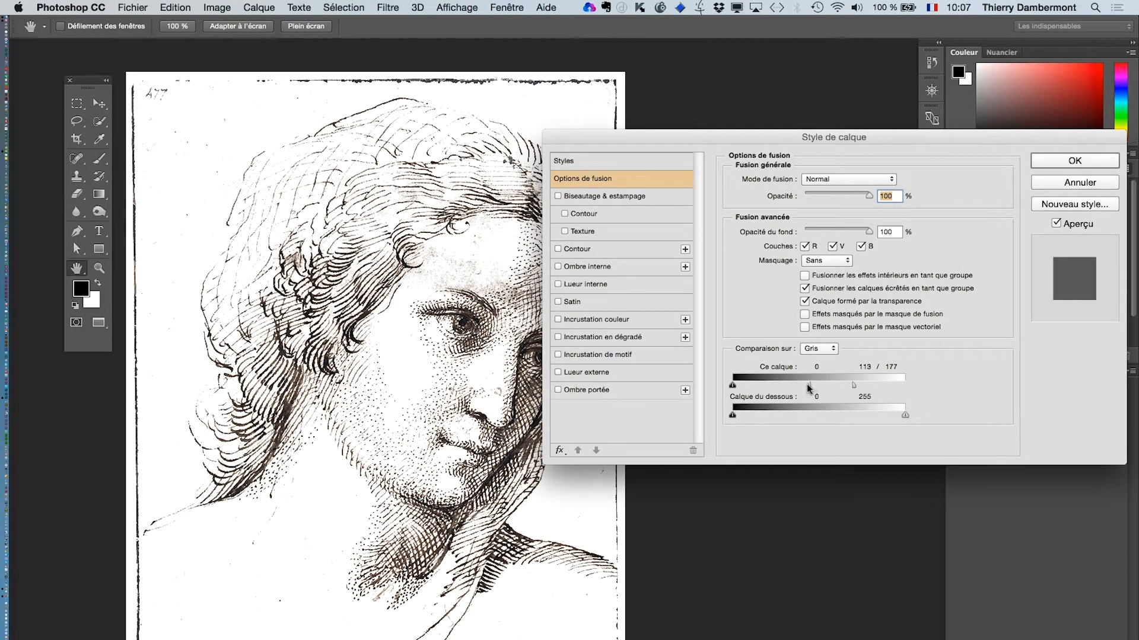
drag(807, 383, 800, 383)
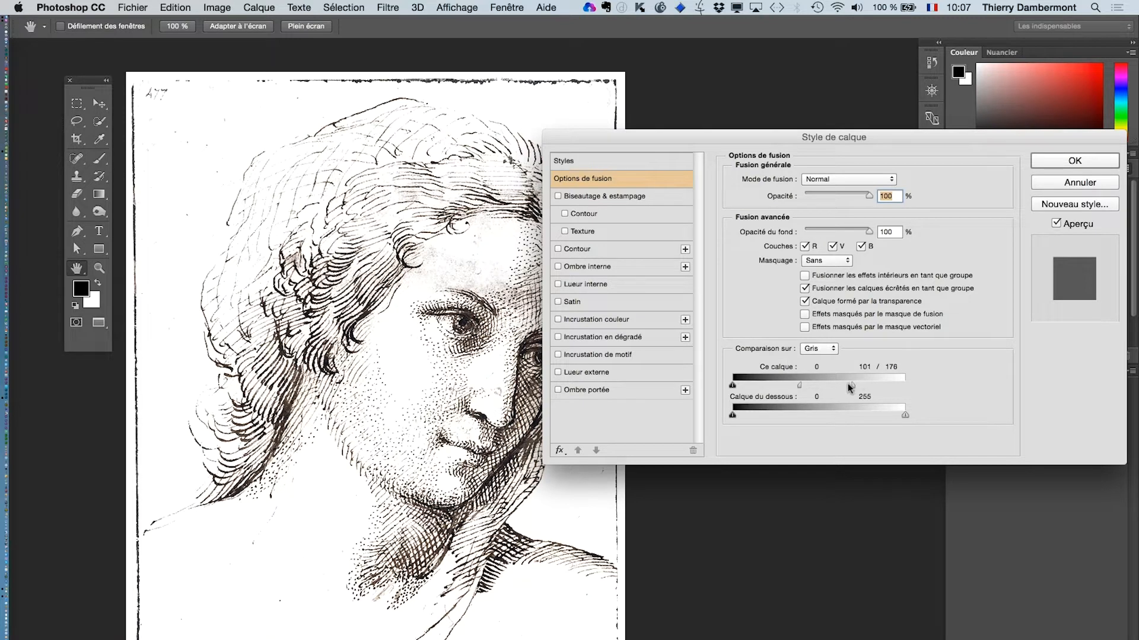
drag(848, 383, 840, 386)
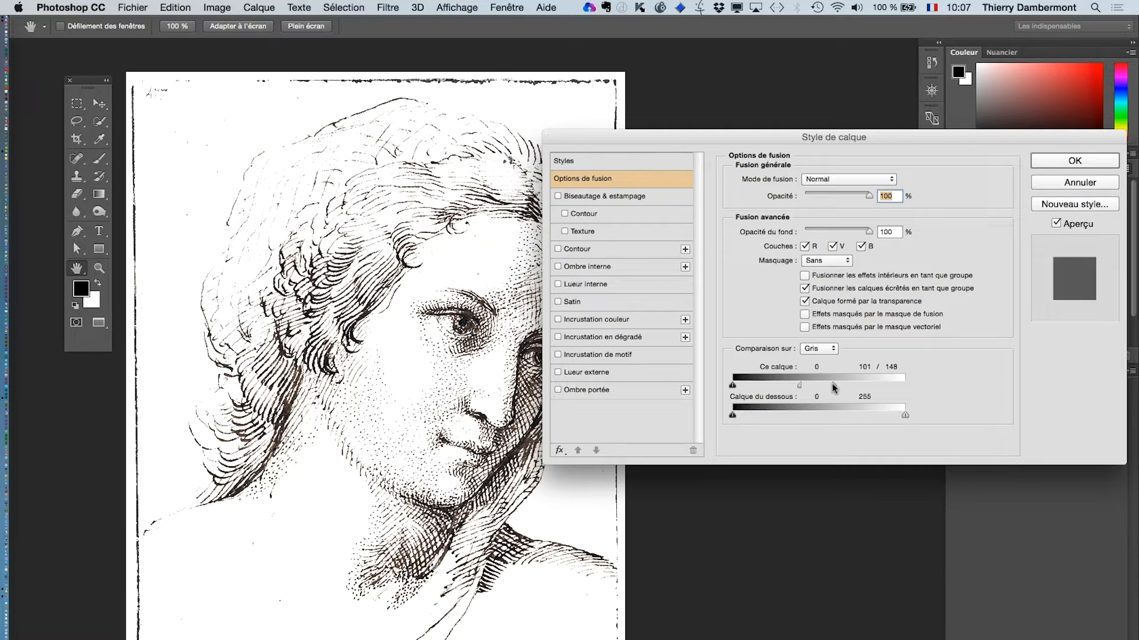
click(1052, 165)
click(428, 335)
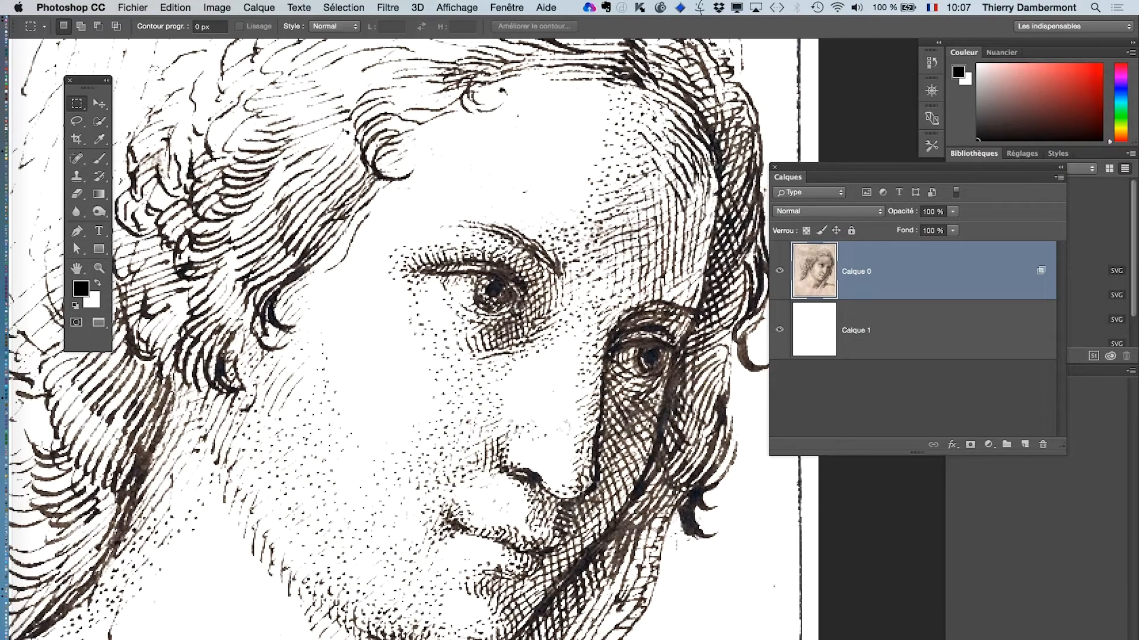
click(578, 322)
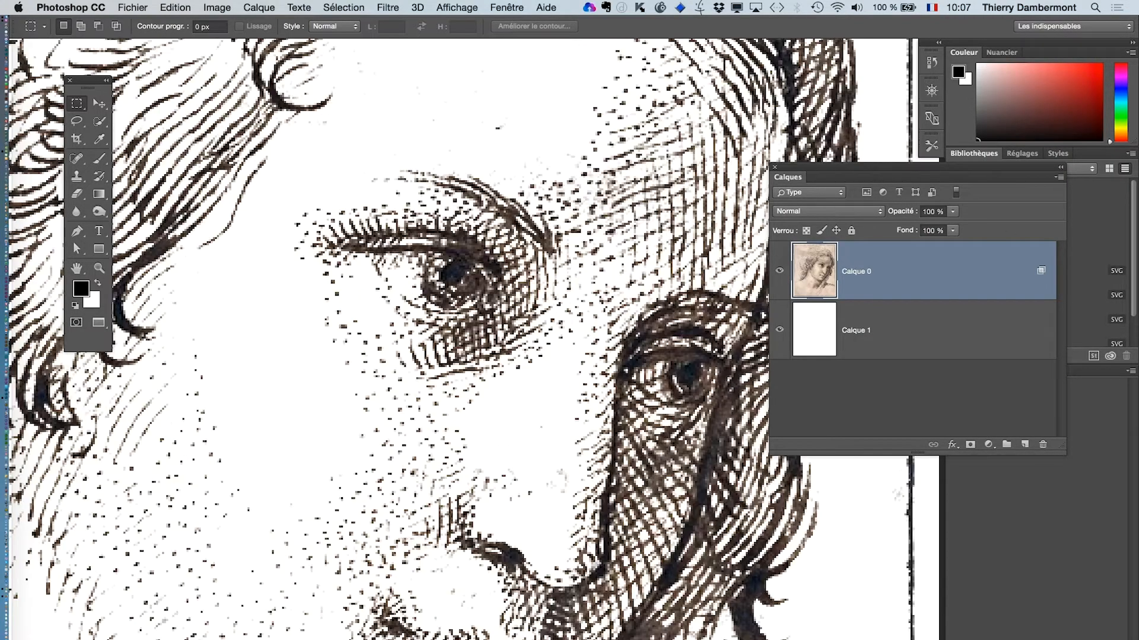
key(super+0)
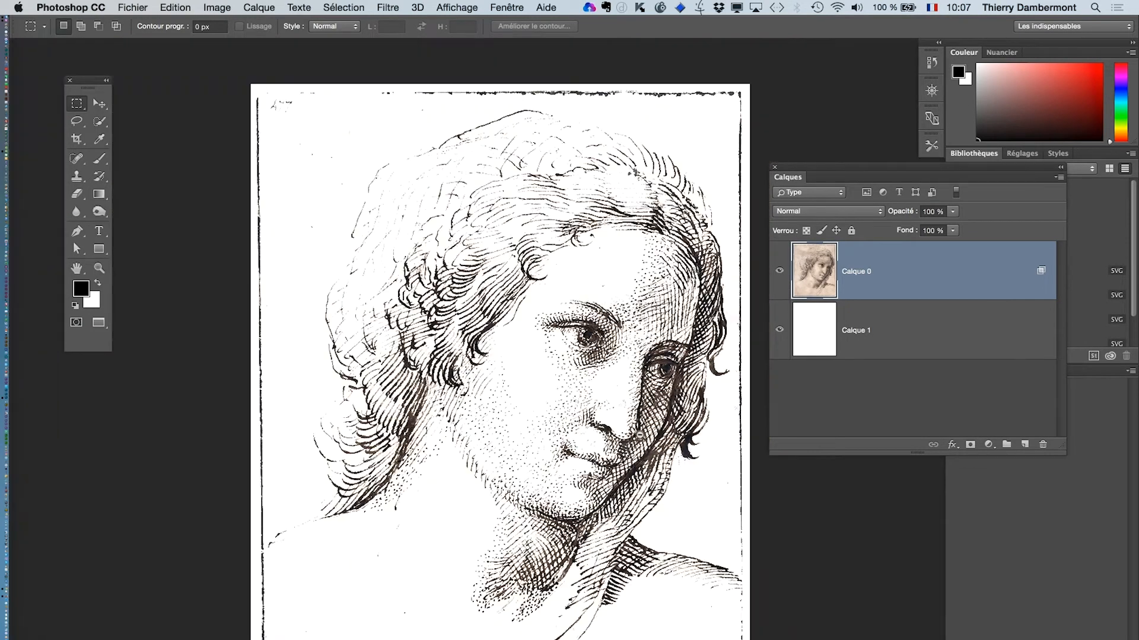
- Fill Calque 1 beneath the portrait with a custom pale green colour, using Normal mode at 100% opacity
click(891, 345)
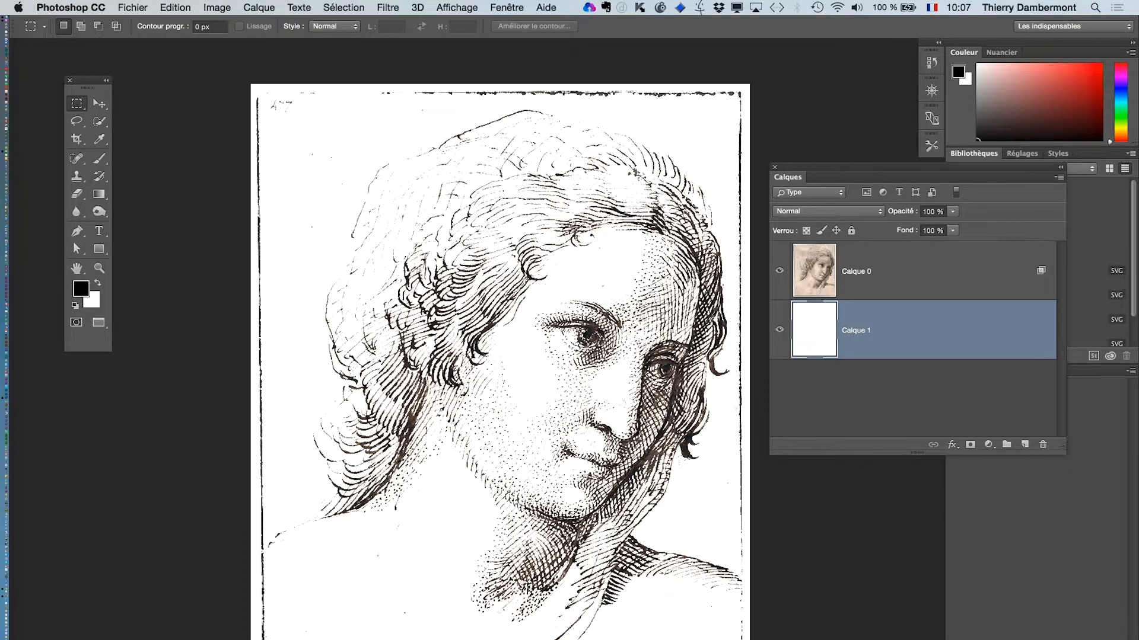
click(175, 8)
click(232, 211)
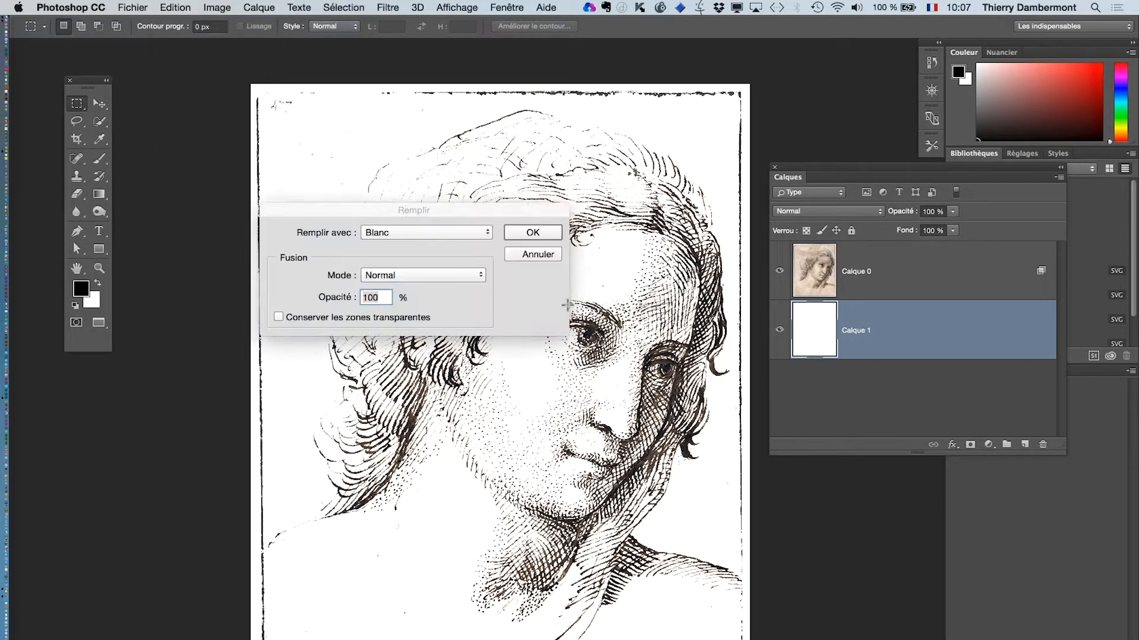
click(421, 229)
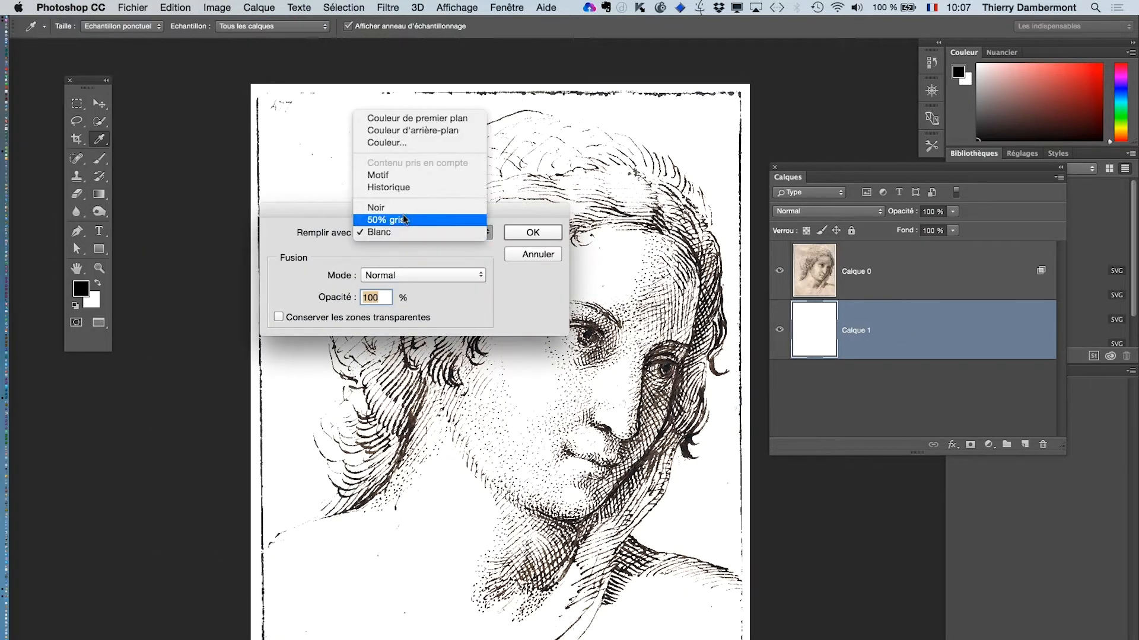
click(399, 142)
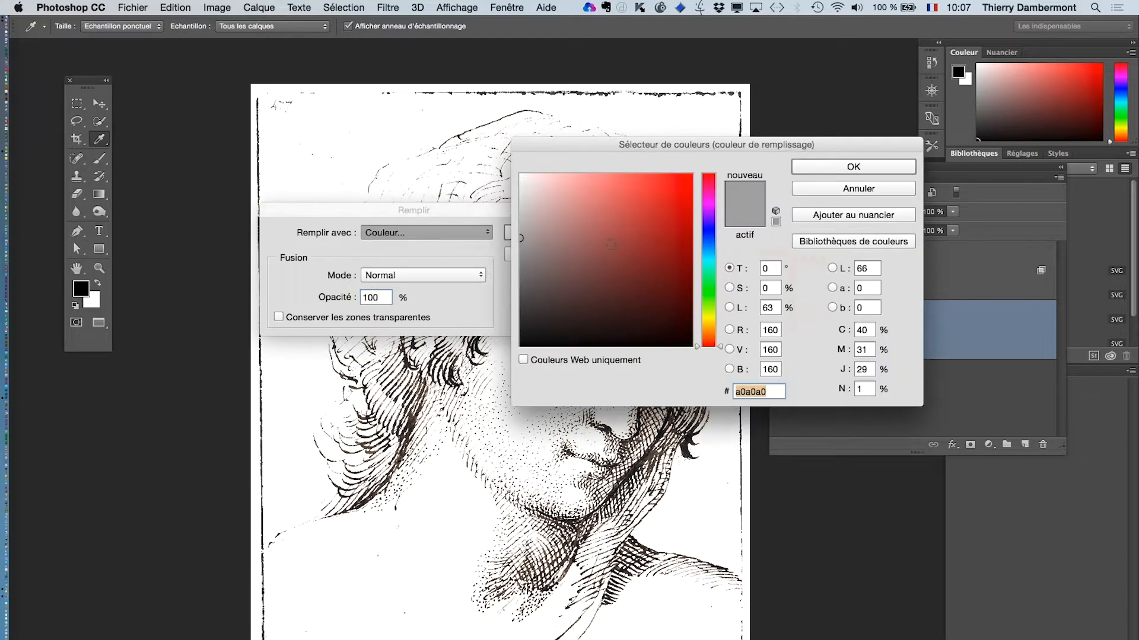
mouse_move(611, 244)
mouse_down()
mouse_move(635, 191)
mouse_move(555, 203)
mouse_up()
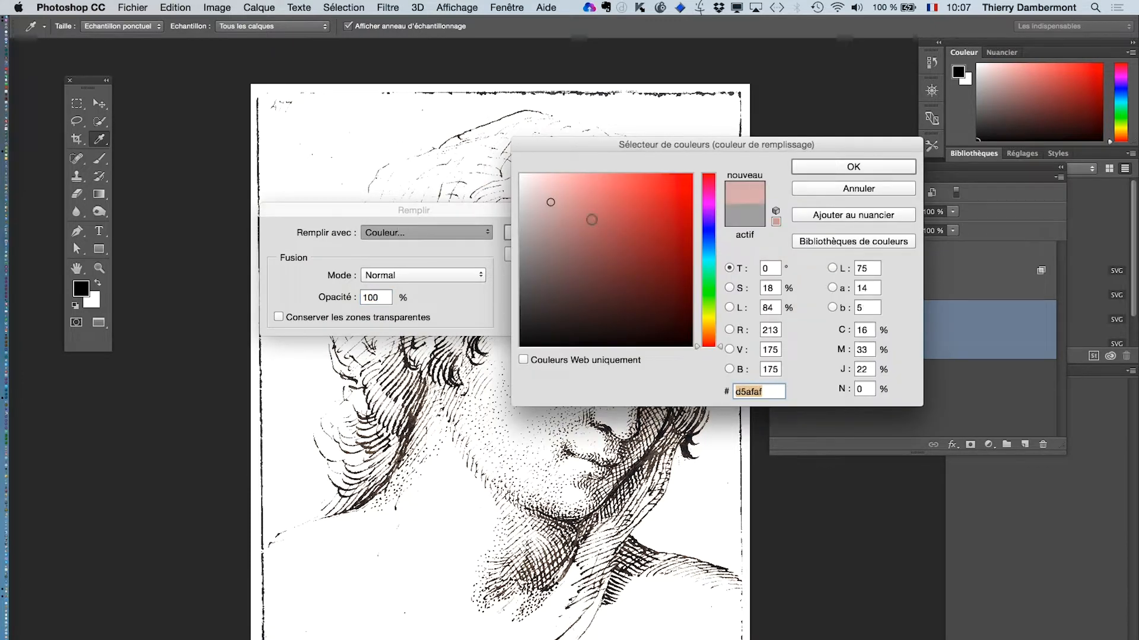
click(709, 278)
click(854, 167)
click(537, 233)
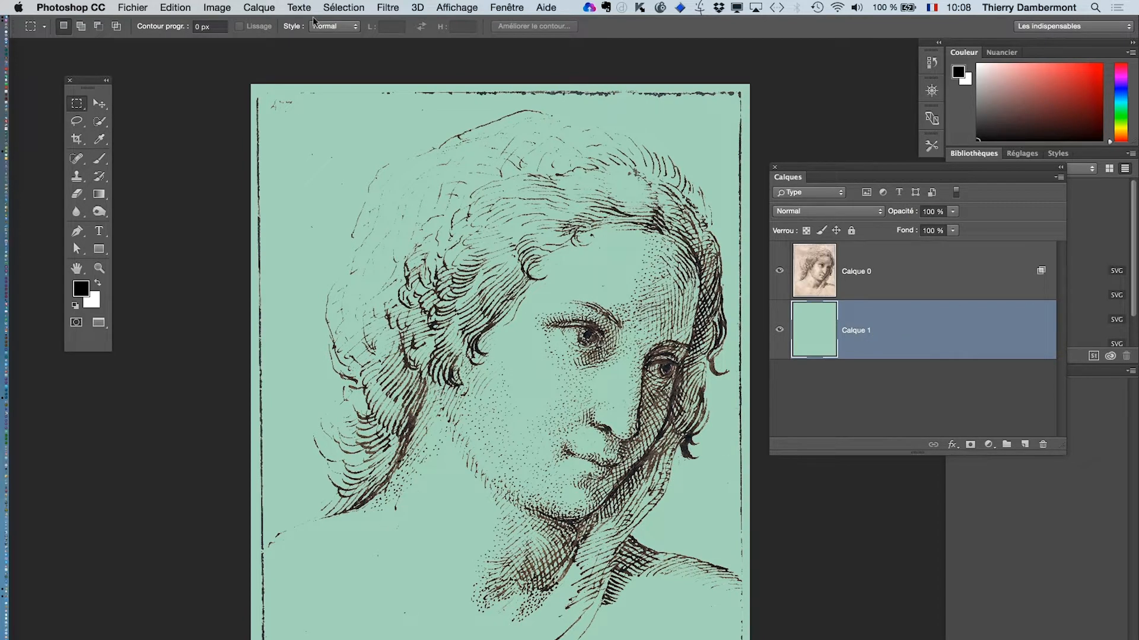
- Fill Calque 1 beneath the portrait with 50% gris, using Normal mode at 100% opacity
click(176, 7)
click(213, 212)
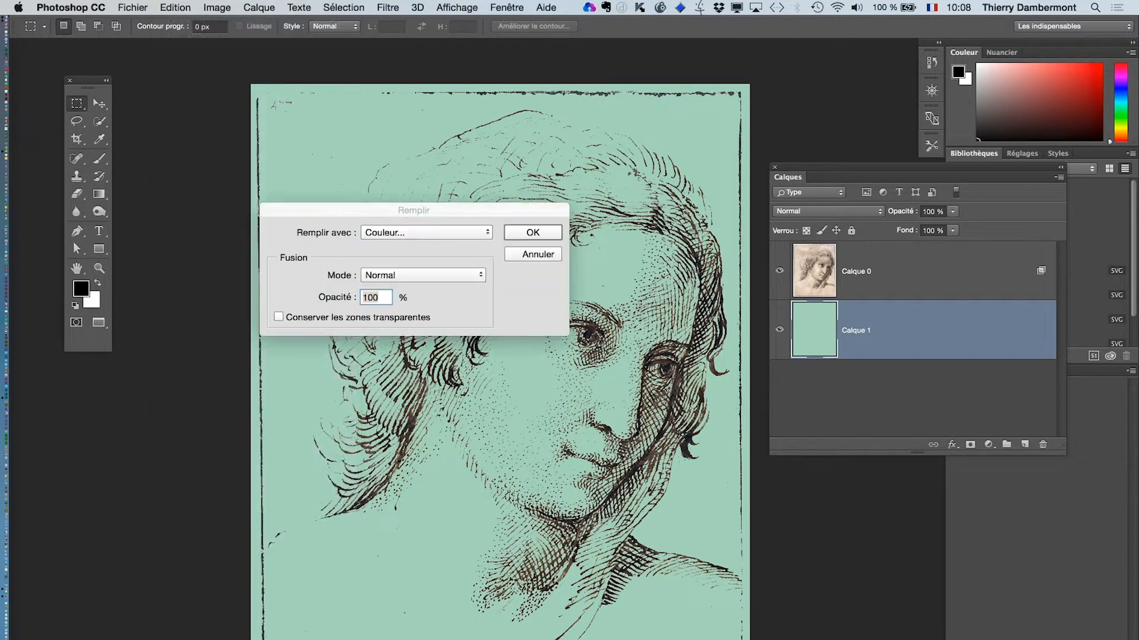
click(398, 233)
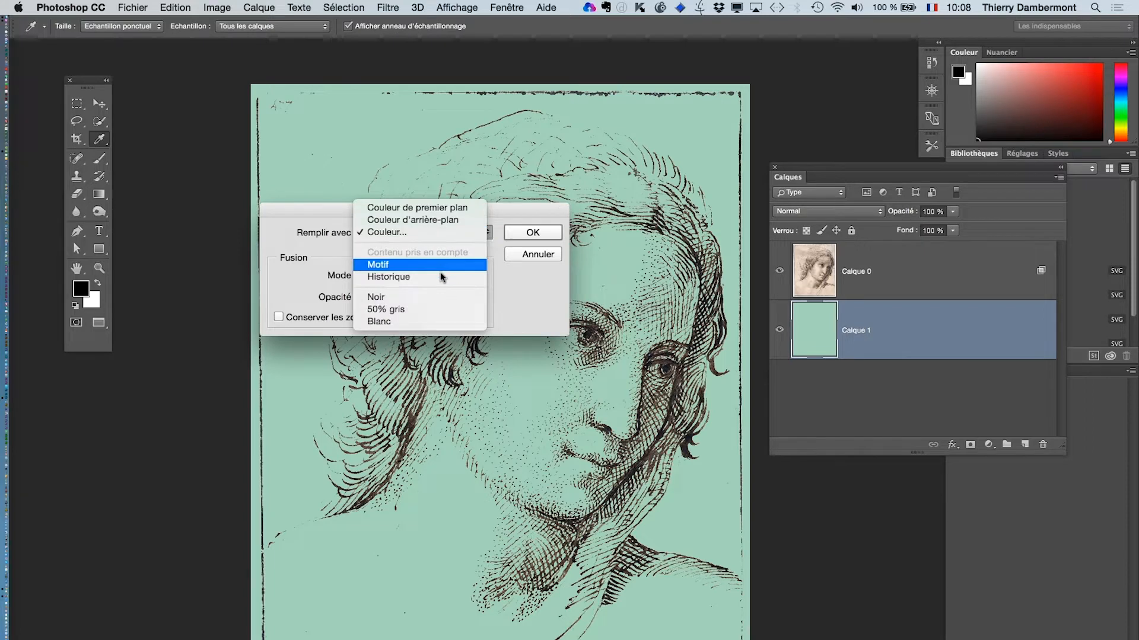
click(415, 309)
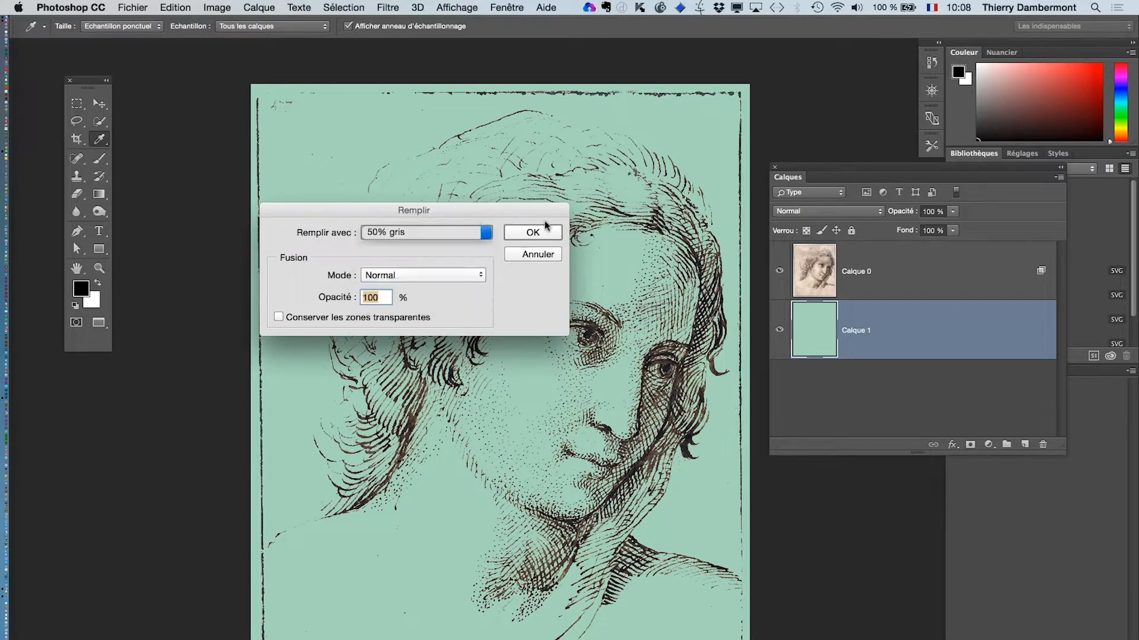
key(Return)
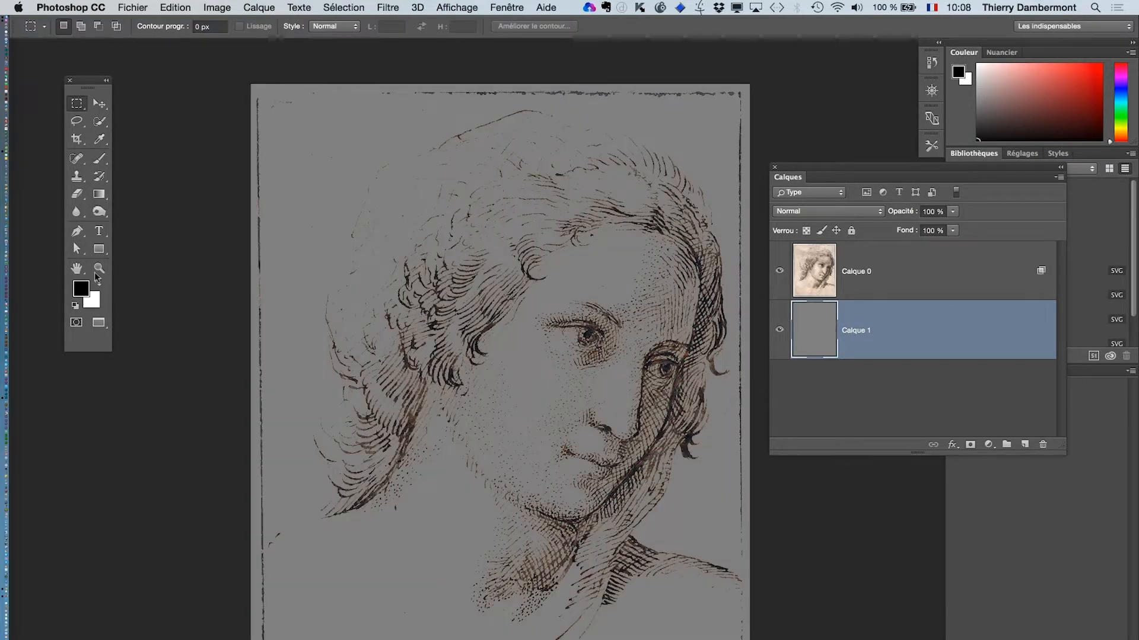
- Switch to the magpie document and save it as pie.psd in the PS 08 sept folder, with layers and maximised compatibility
drag(89, 82, 203, 103)
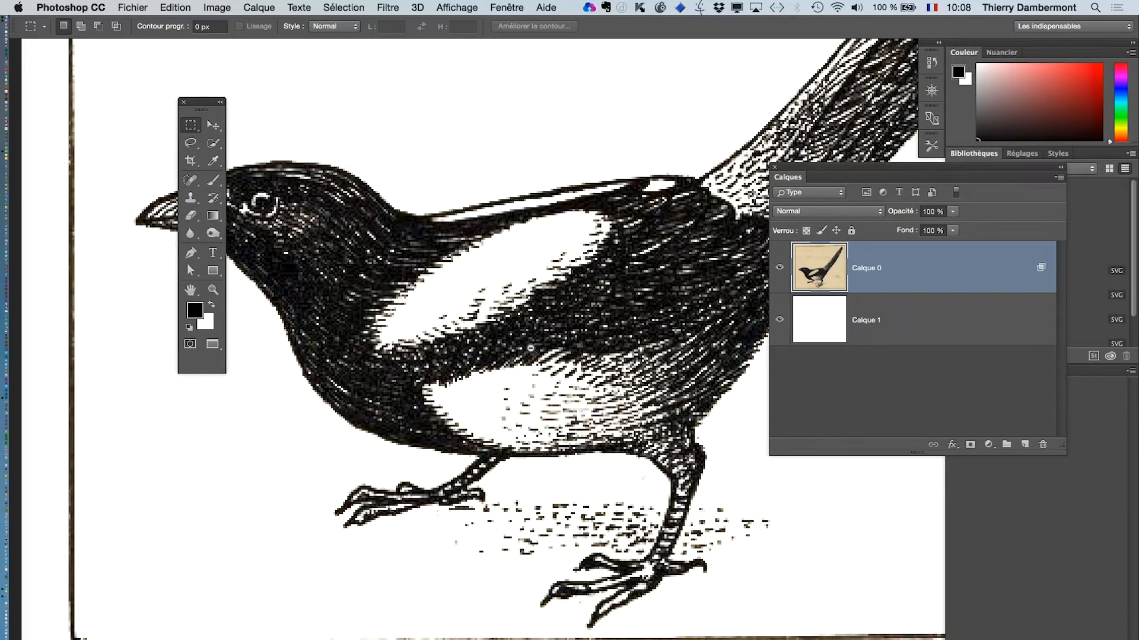
alt+click(531, 349)
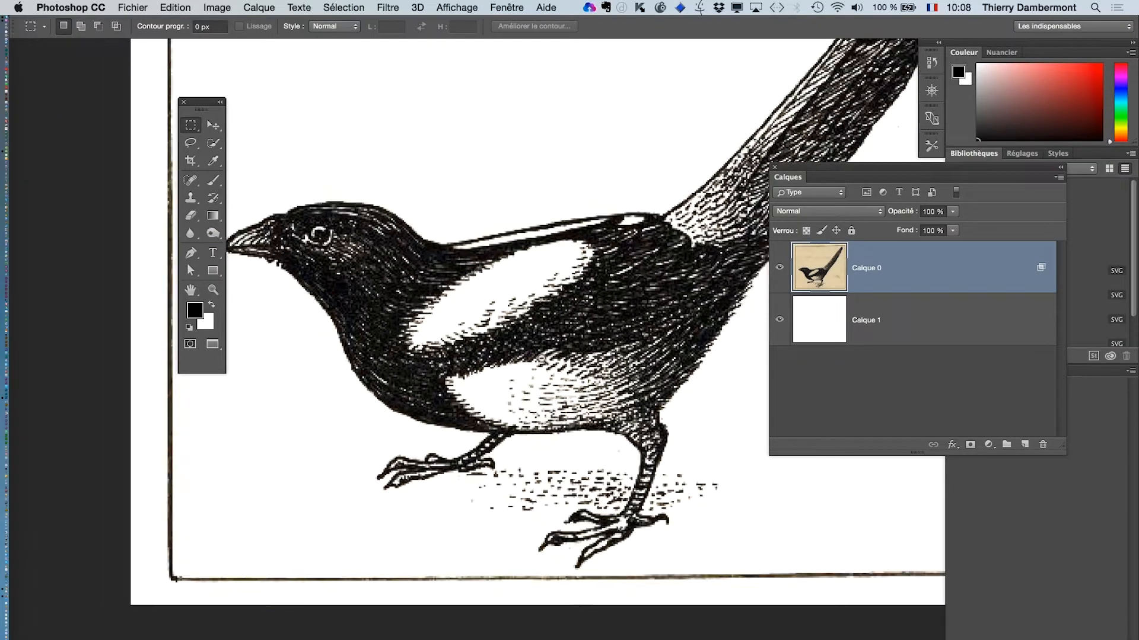
drag(520, 385, 444, 374)
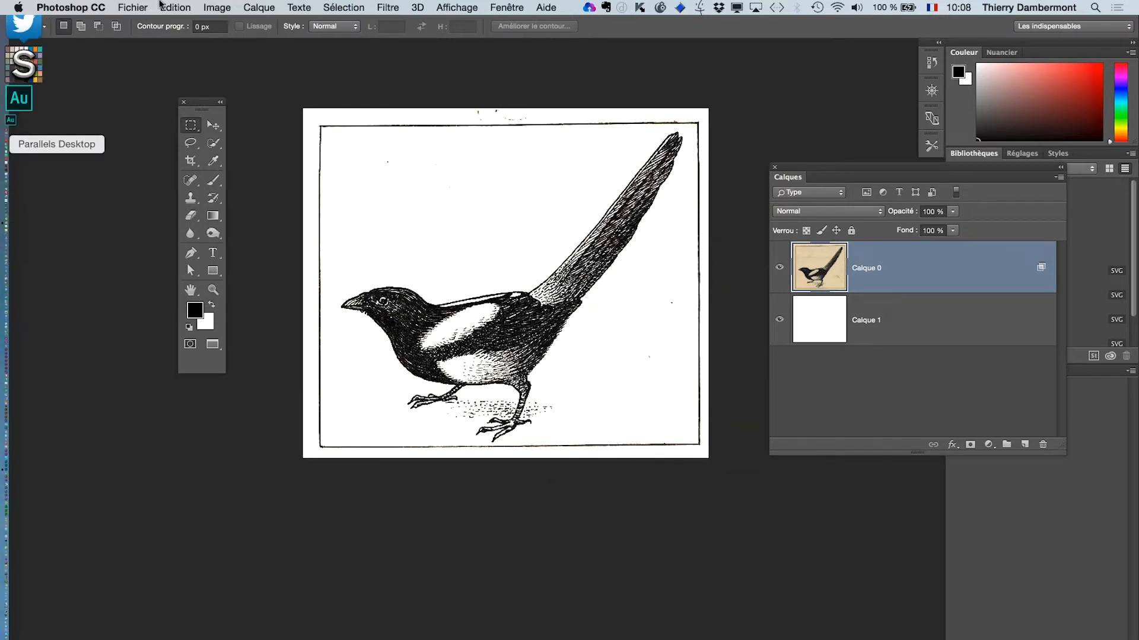
click(133, 7)
click(188, 148)
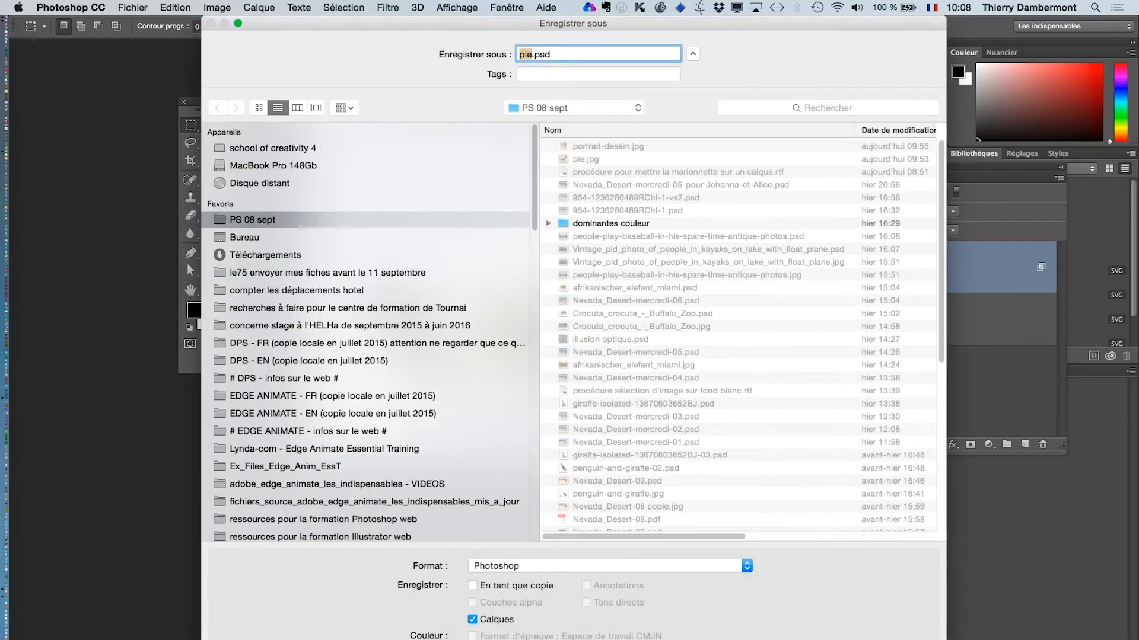
key(Return)
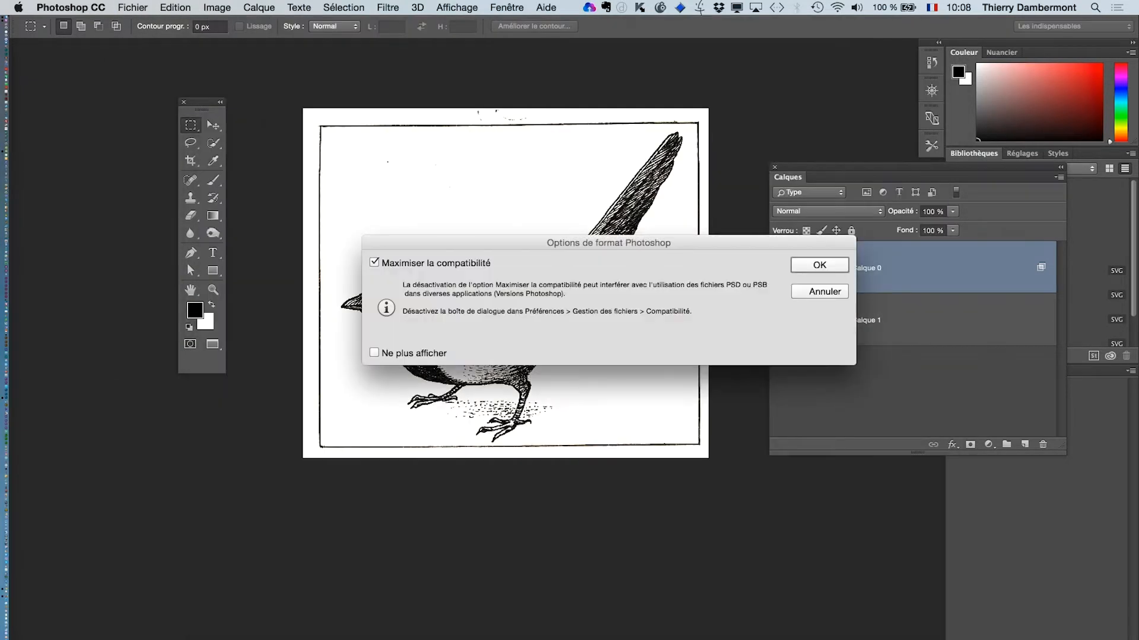
click(841, 265)
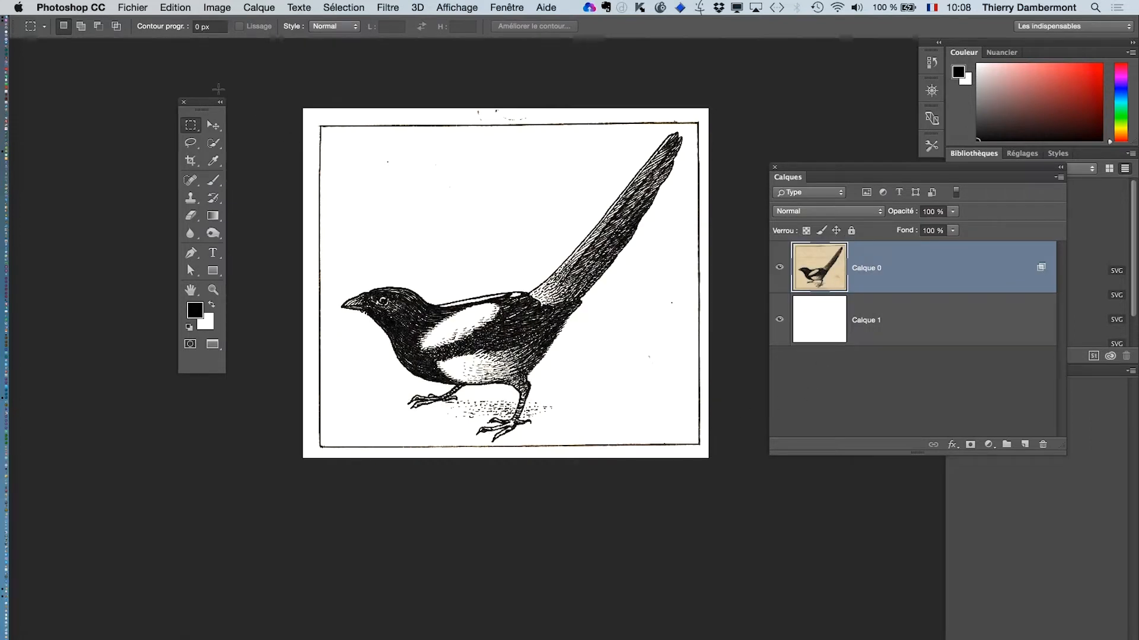
- Activate the Gradient tool and choose the foreground-to-background gradient preset, keeping the linear style
drag(209, 110, 248, 168)
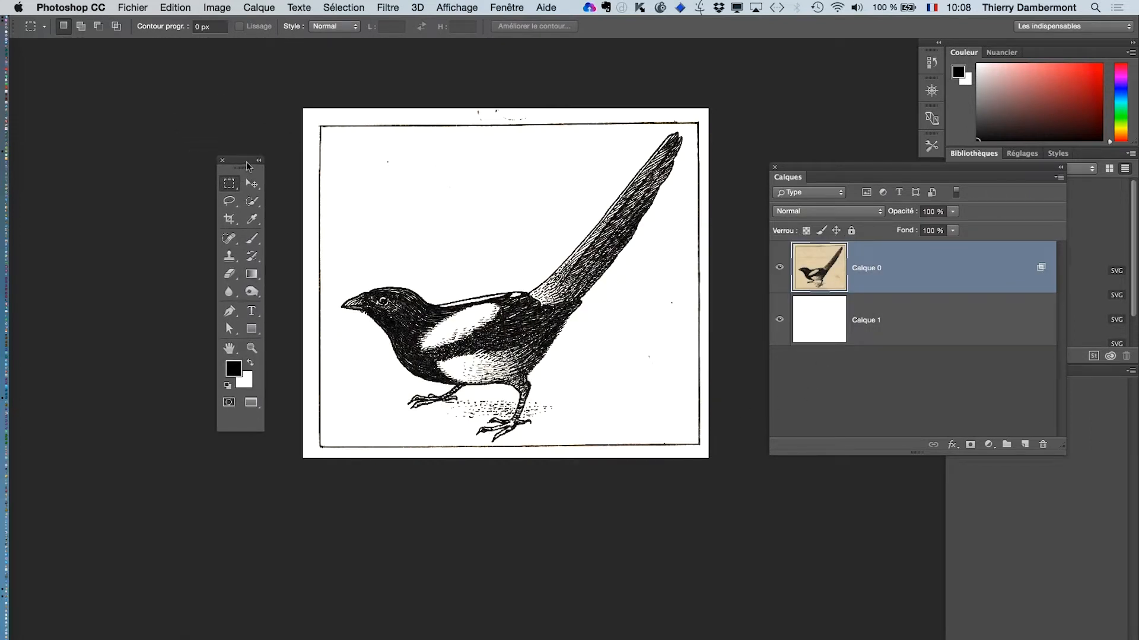
click(254, 276)
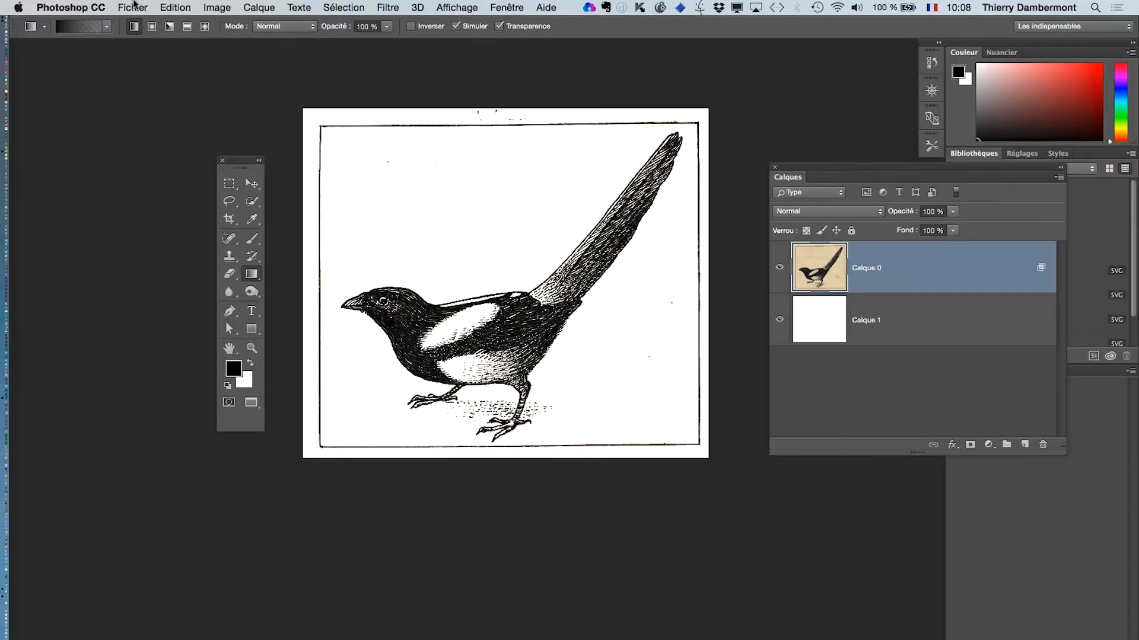
click(108, 24)
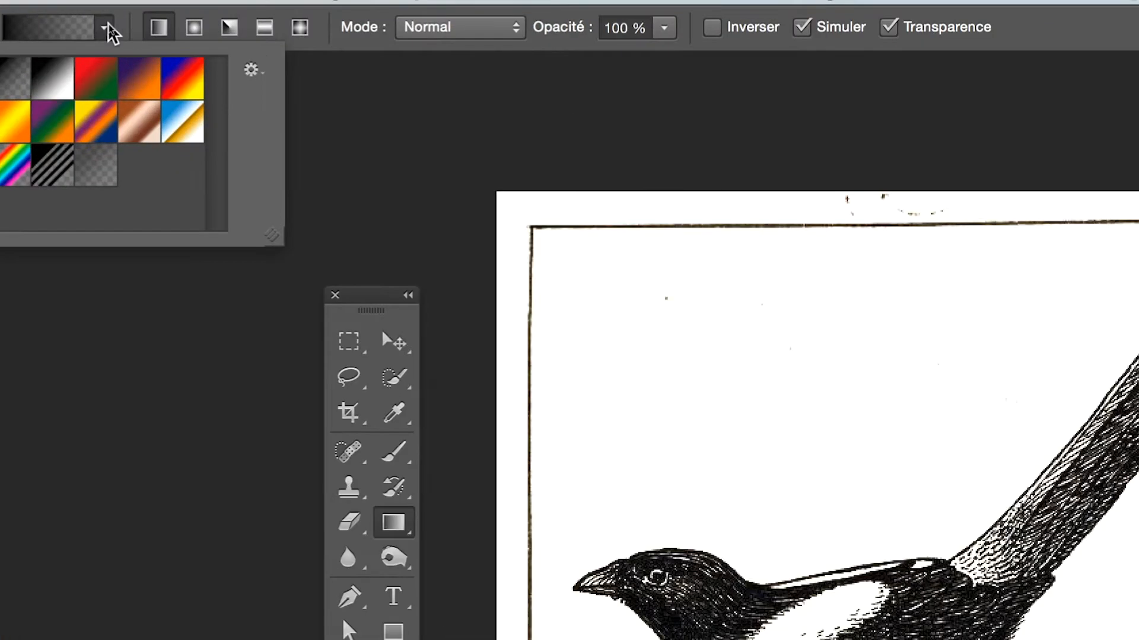
click(108, 23)
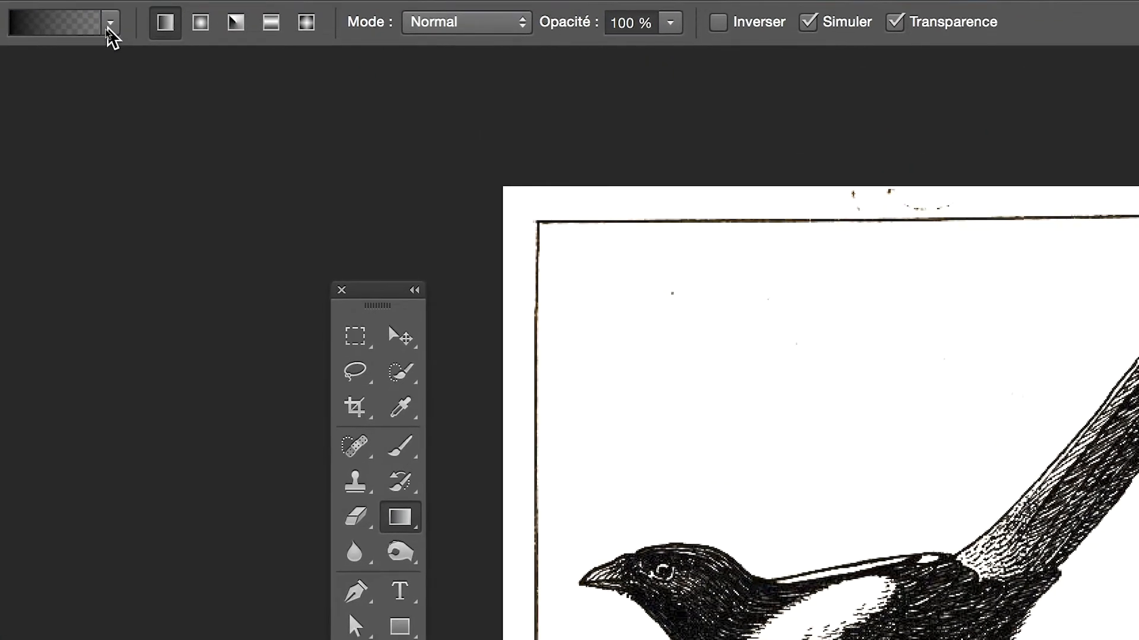
click(109, 24)
click(110, 24)
click(109, 24)
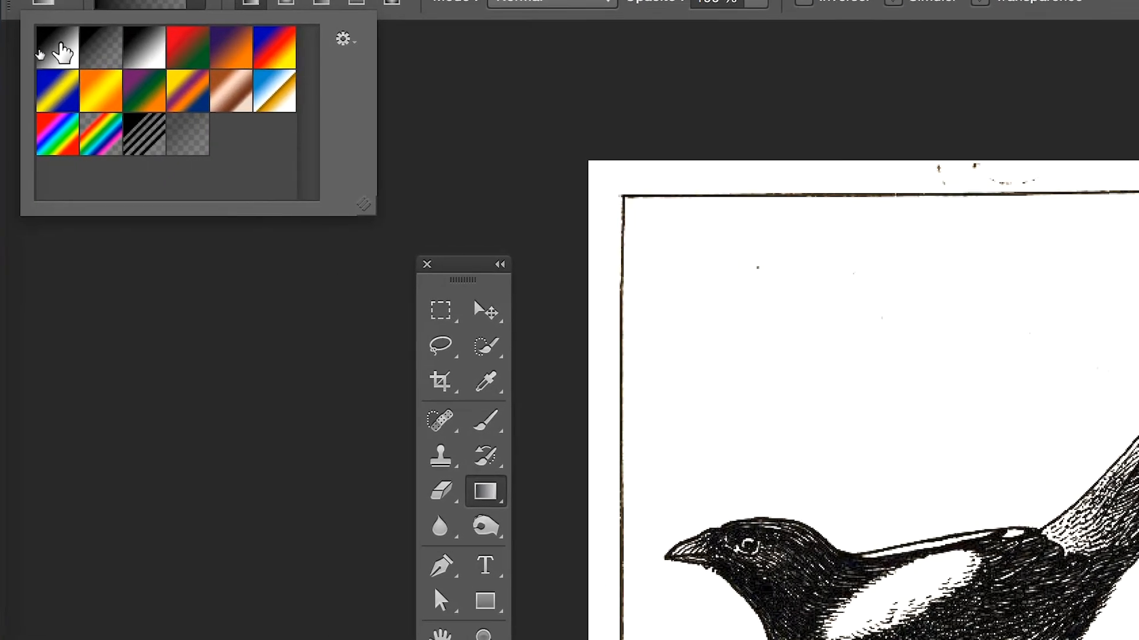
click(62, 52)
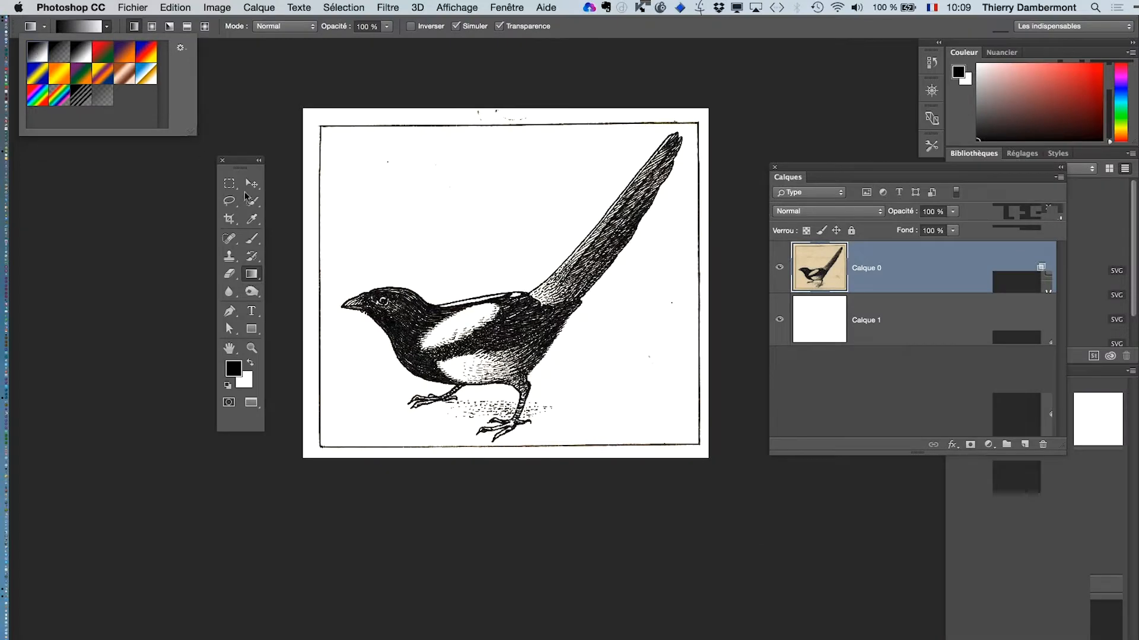
click(250, 164)
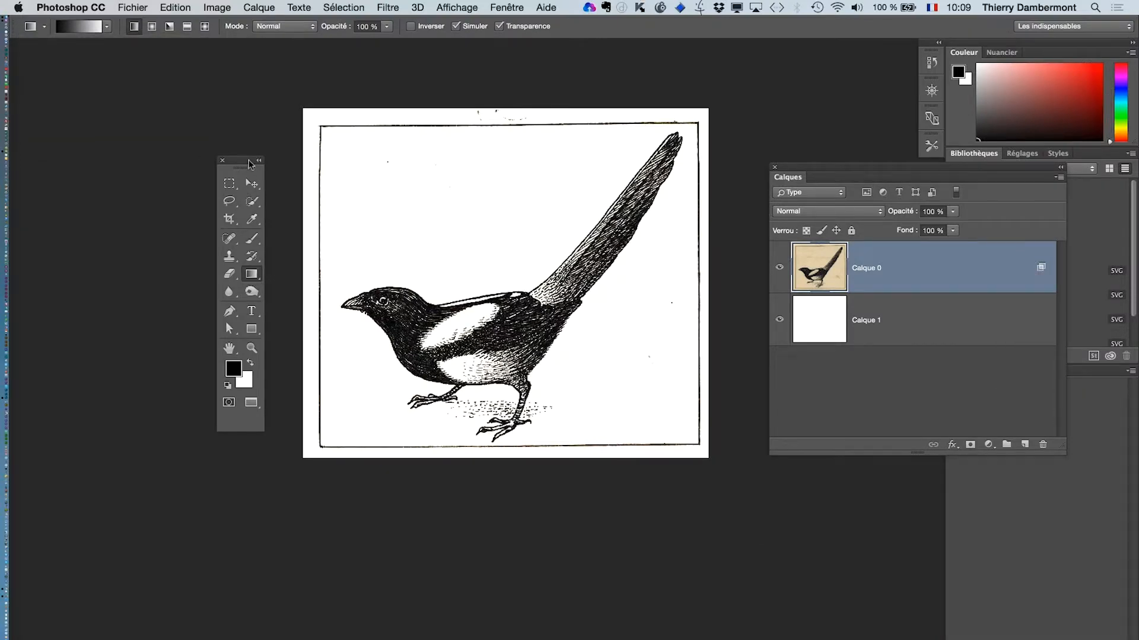
- Move the tools clear of the magpie drawing and set the foreground colour to a medium blue (#328bc4)
key(super+Tab)
click(258, 328)
drag(230, 155, 151, 122)
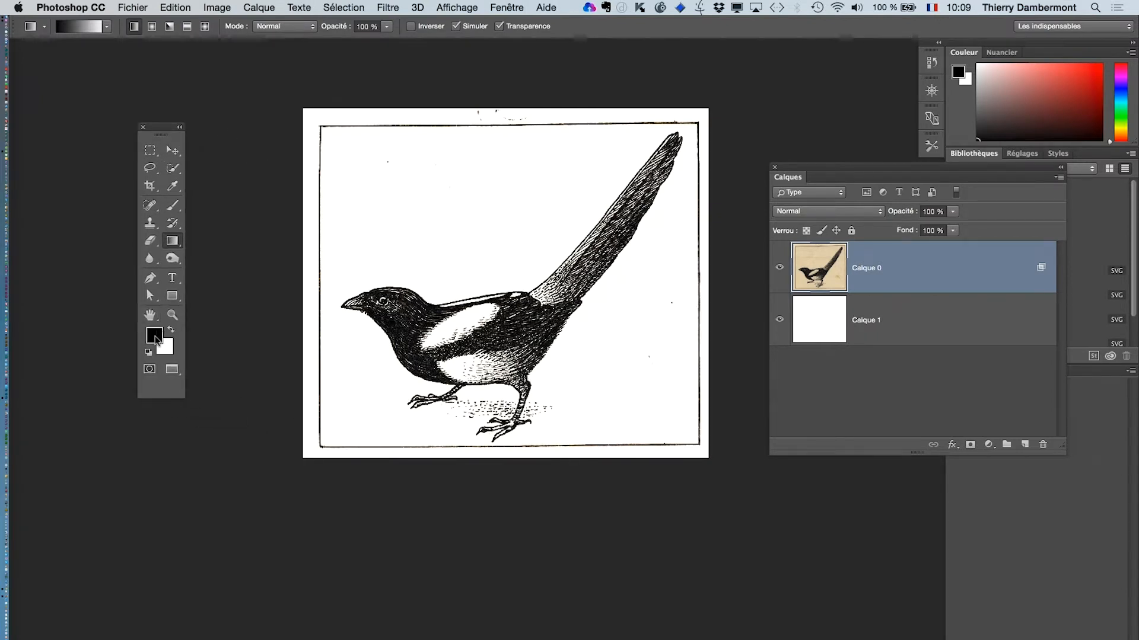
click(155, 338)
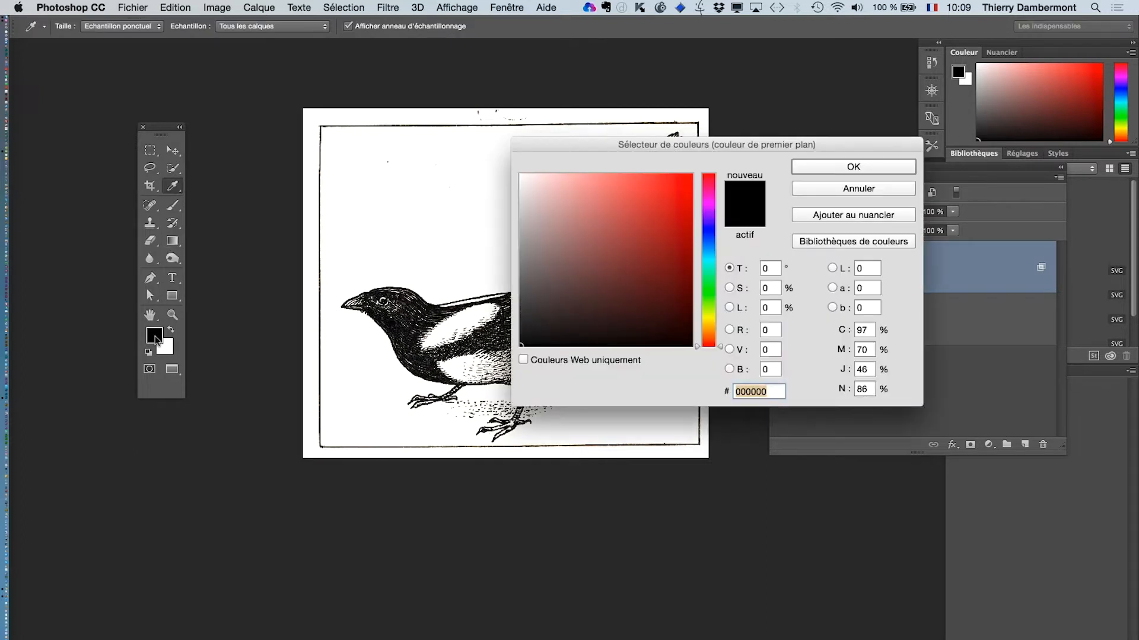
click(708, 249)
click(659, 240)
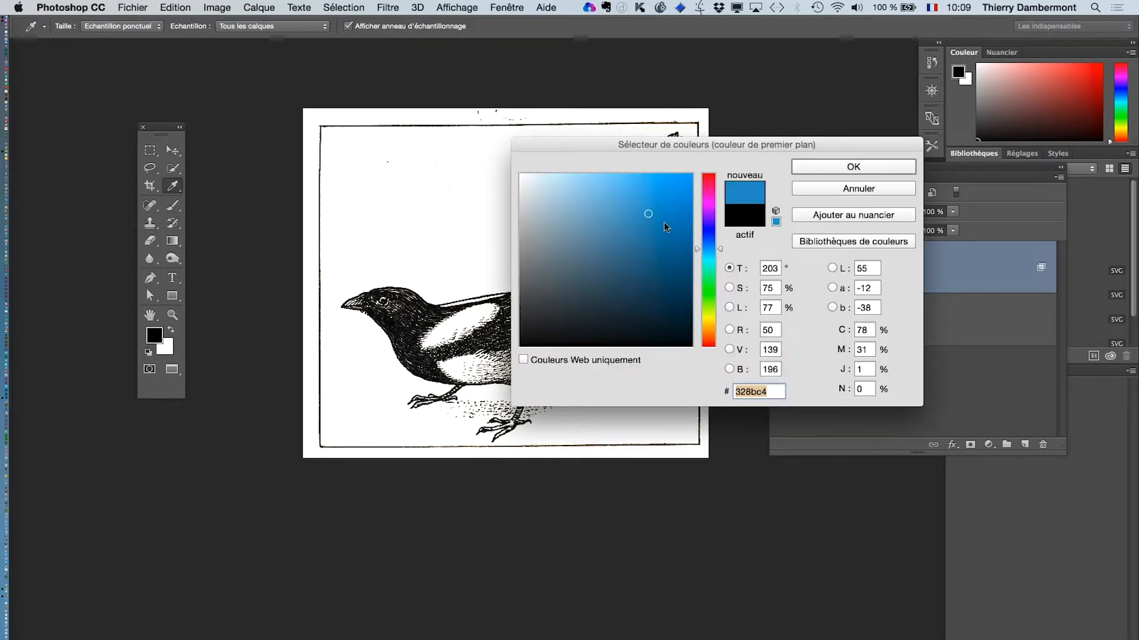
click(859, 169)
key(g)
- Set the background colour to ochre (#ac9745) for the end of the gradient
click(169, 350)
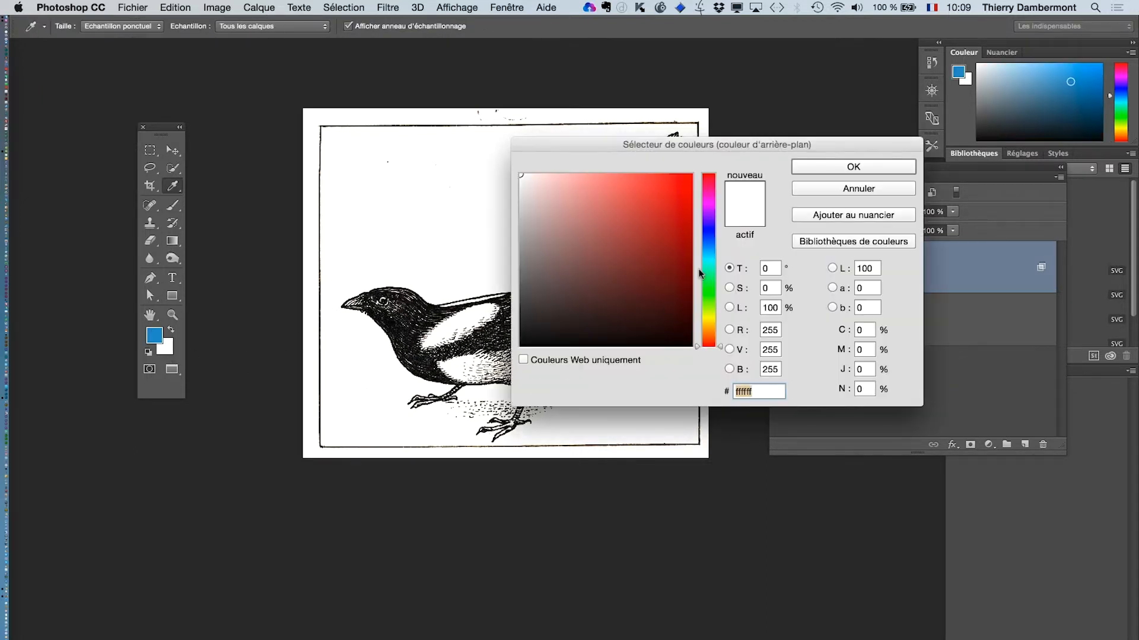
click(707, 325)
click(618, 225)
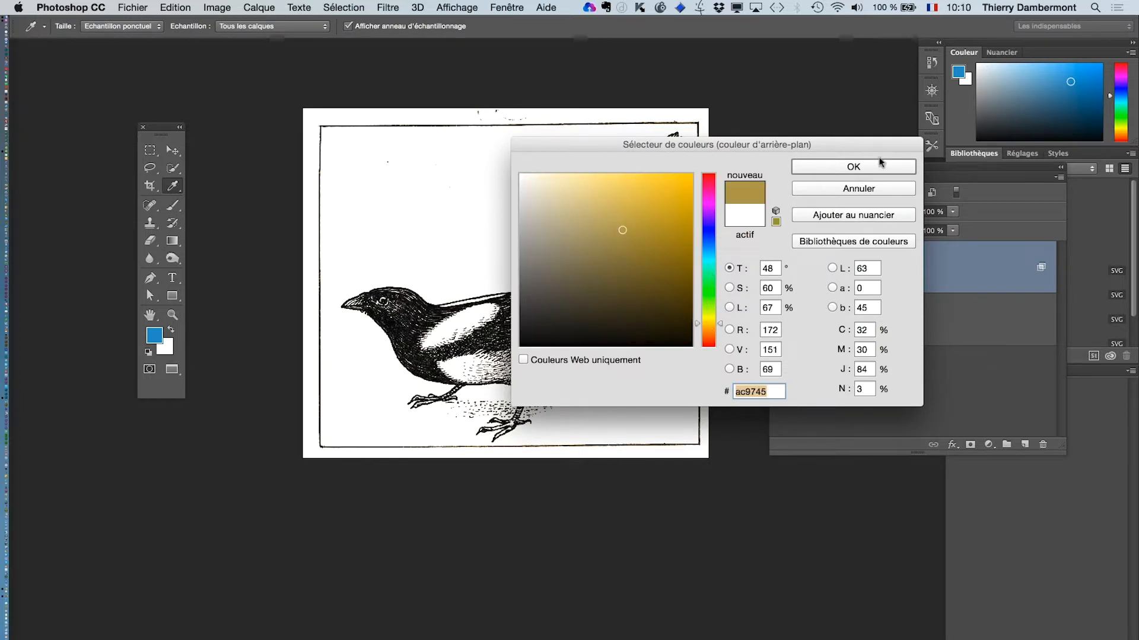
click(883, 166)
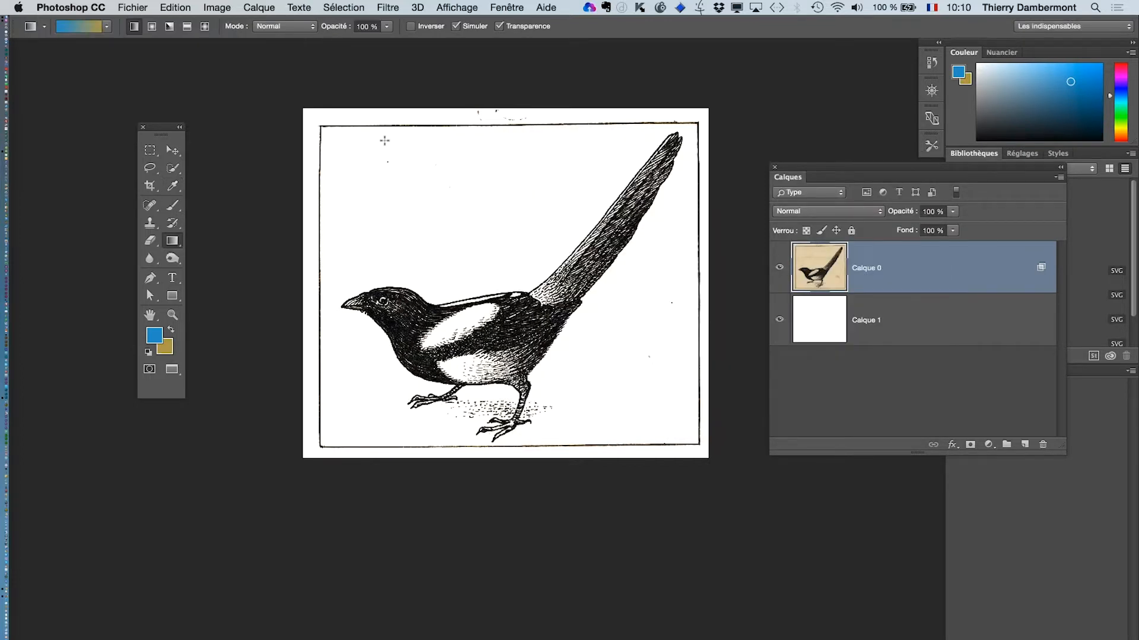
- Try a blue-to-ochre gradient across the magpie drawing's layer Calque 0, and undo it
drag(384, 141, 493, 446)
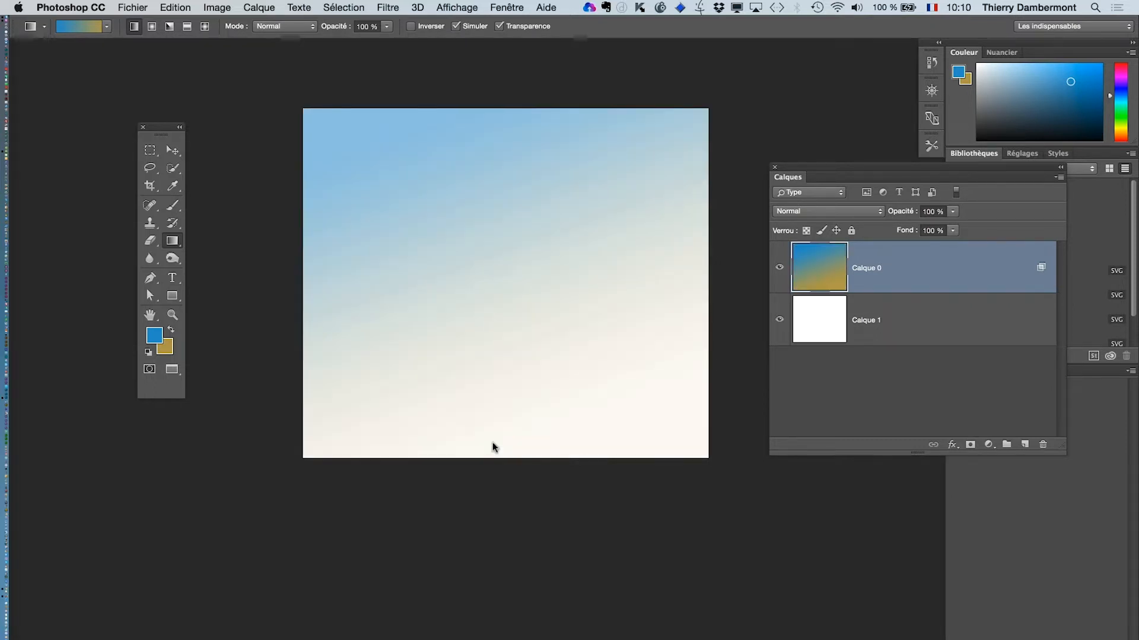
key(super+z)
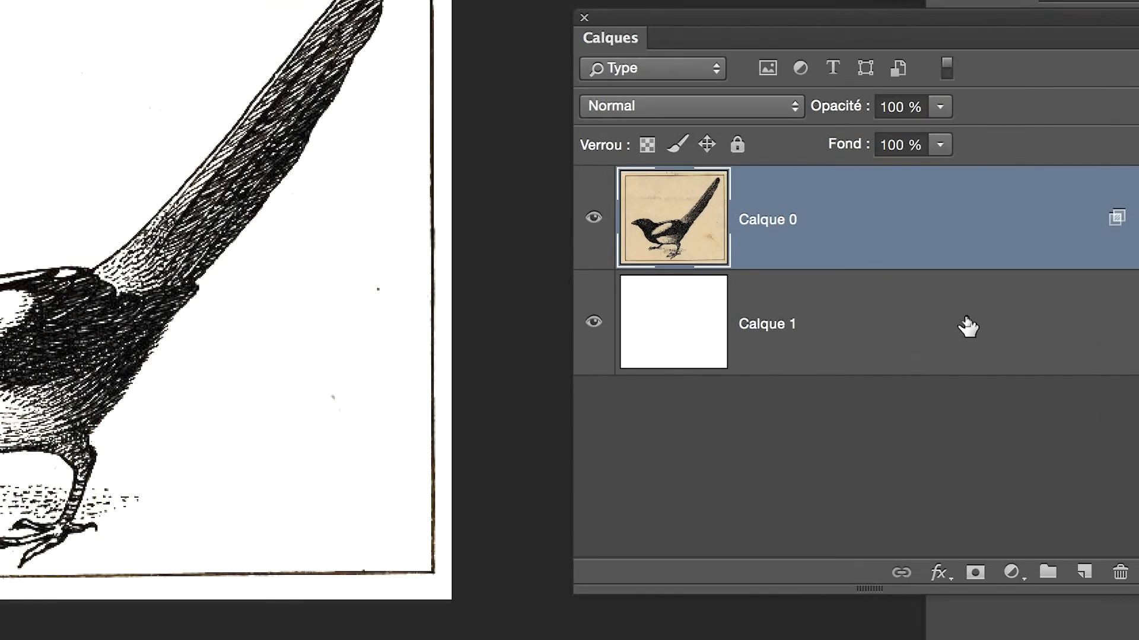
- On Calque 1 beneath the magpie, try blue-to-ochre linear gradients in several directions, ending with ochre behind the head and blue behind the tail
click(967, 327)
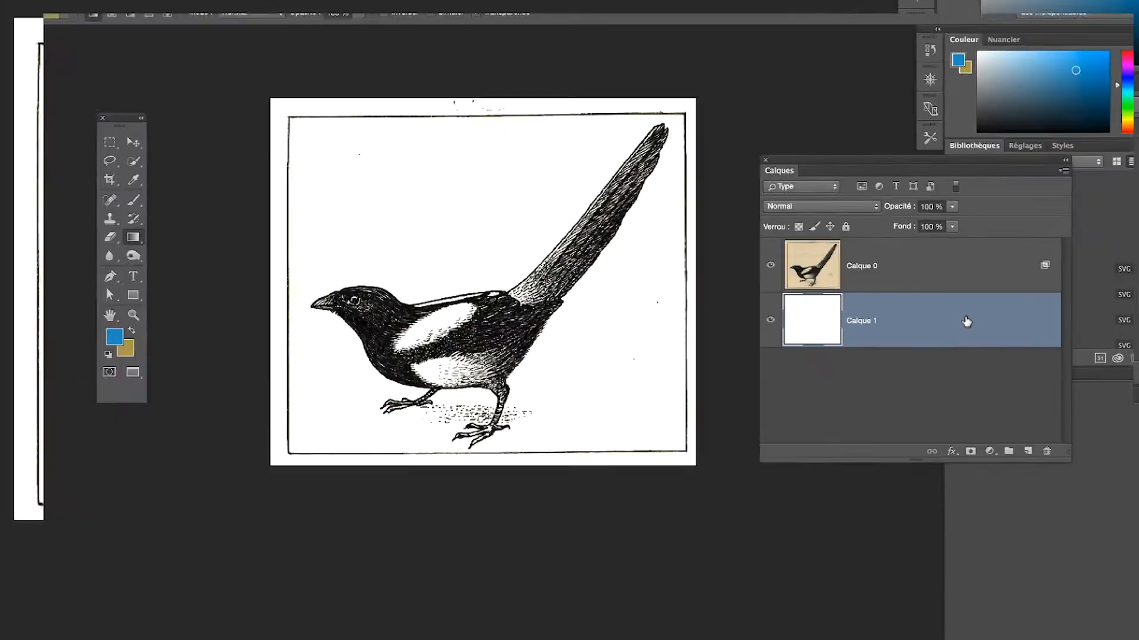
drag(413, 158, 472, 297)
drag(521, 480, 523, 491)
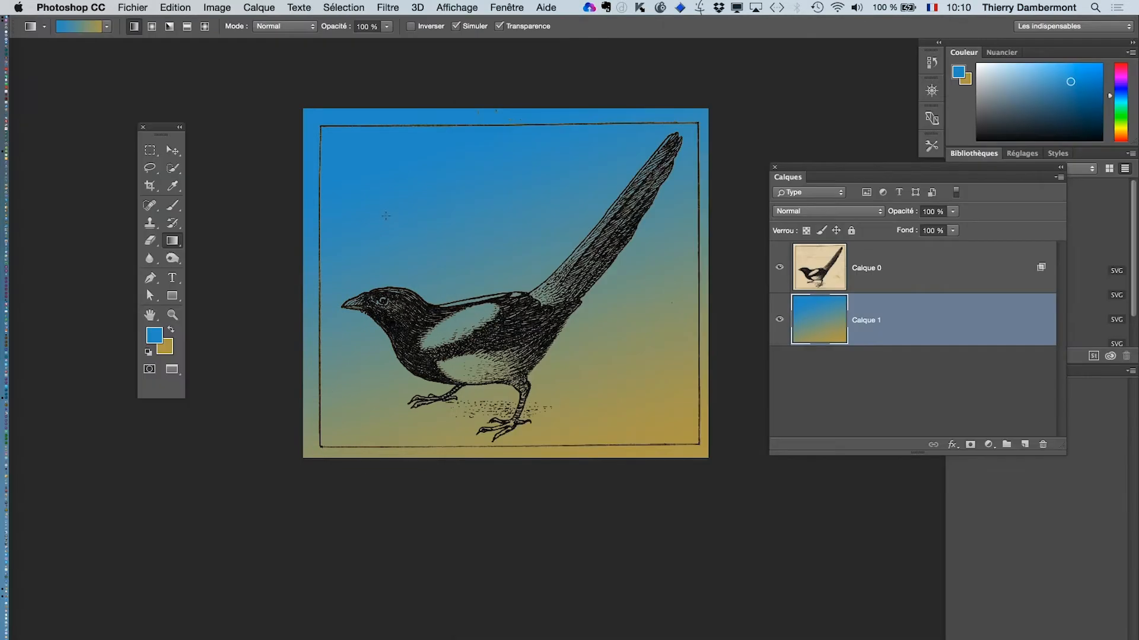
drag(385, 216, 769, 365)
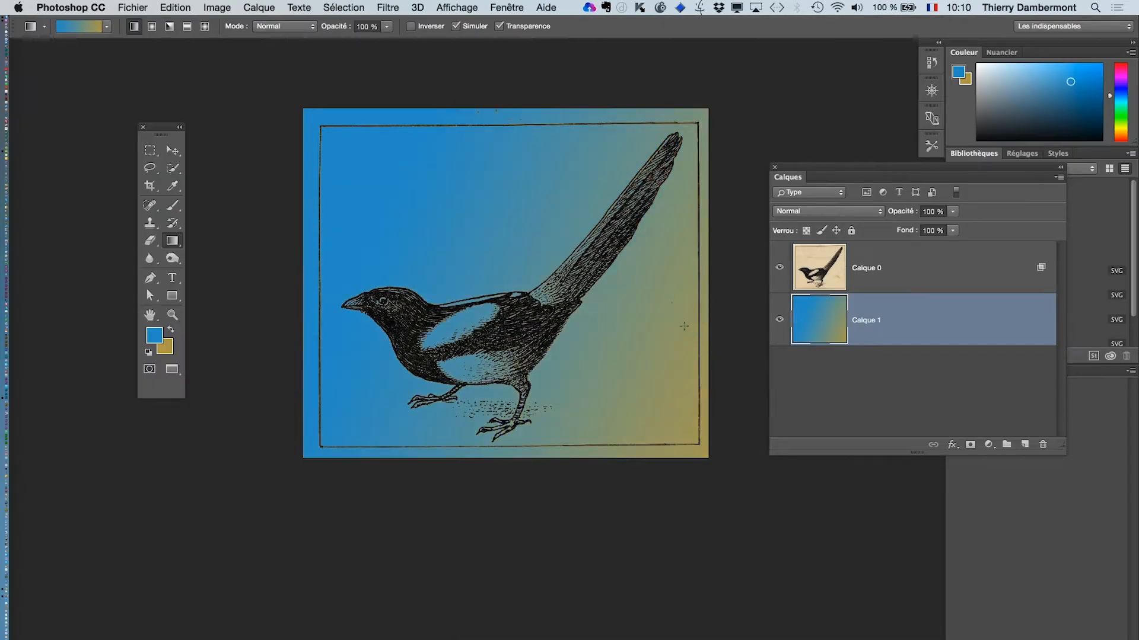
drag(675, 338, 334, 308)
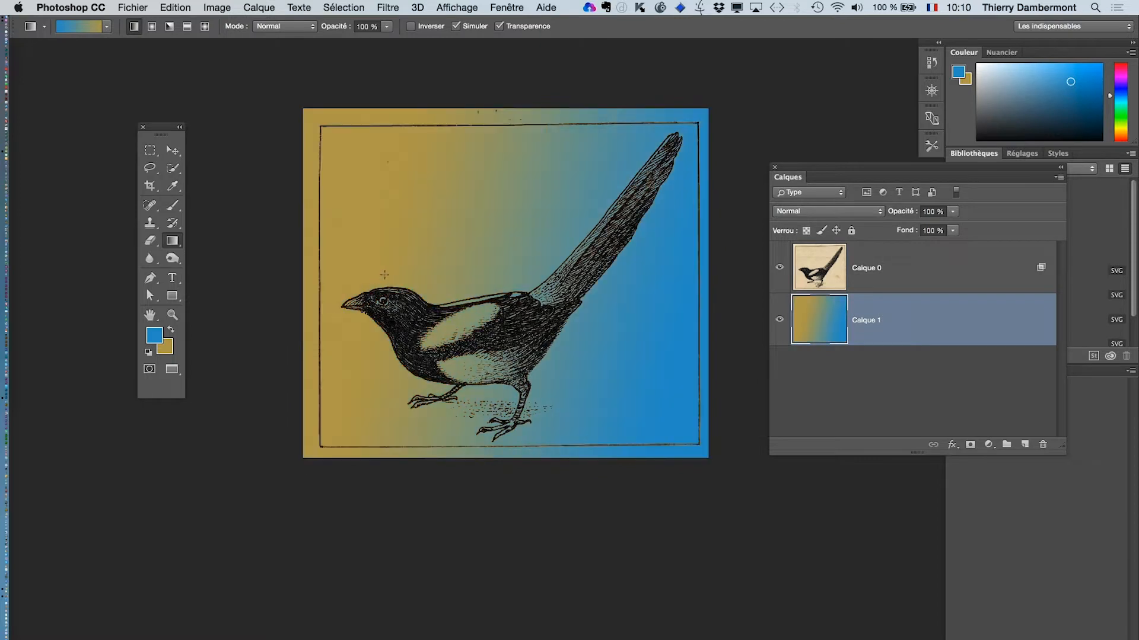
- Try the blue-to-ochre gradient on Calque 1 once with ochre at the top and once with ochre behind the magpie's head
drag(491, 356, 462, 181)
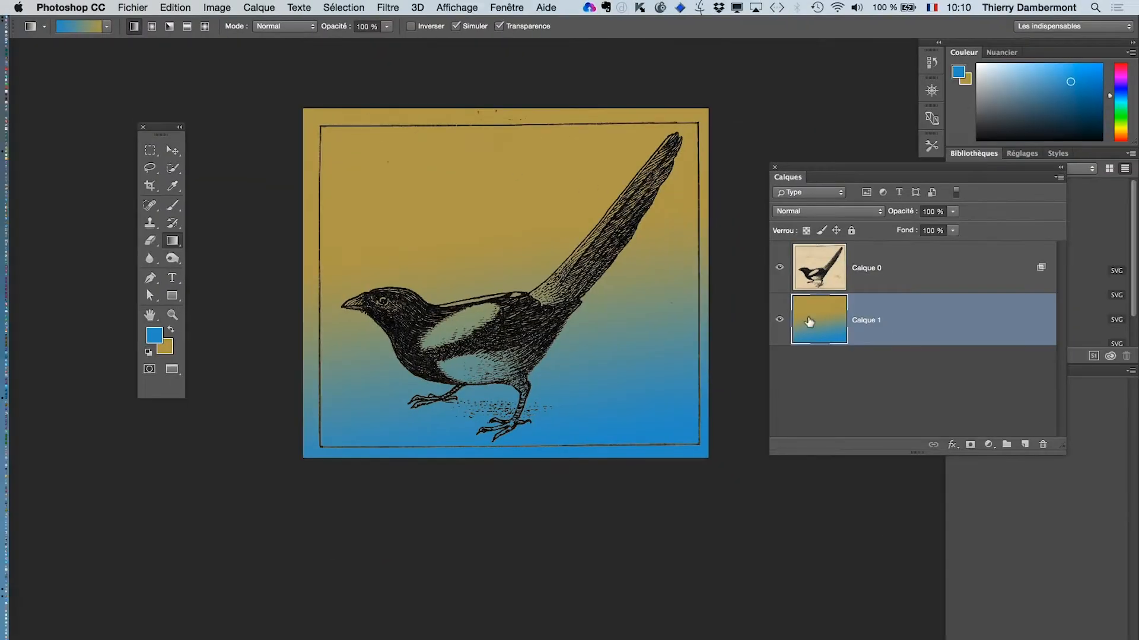
drag(609, 252, 298, 345)
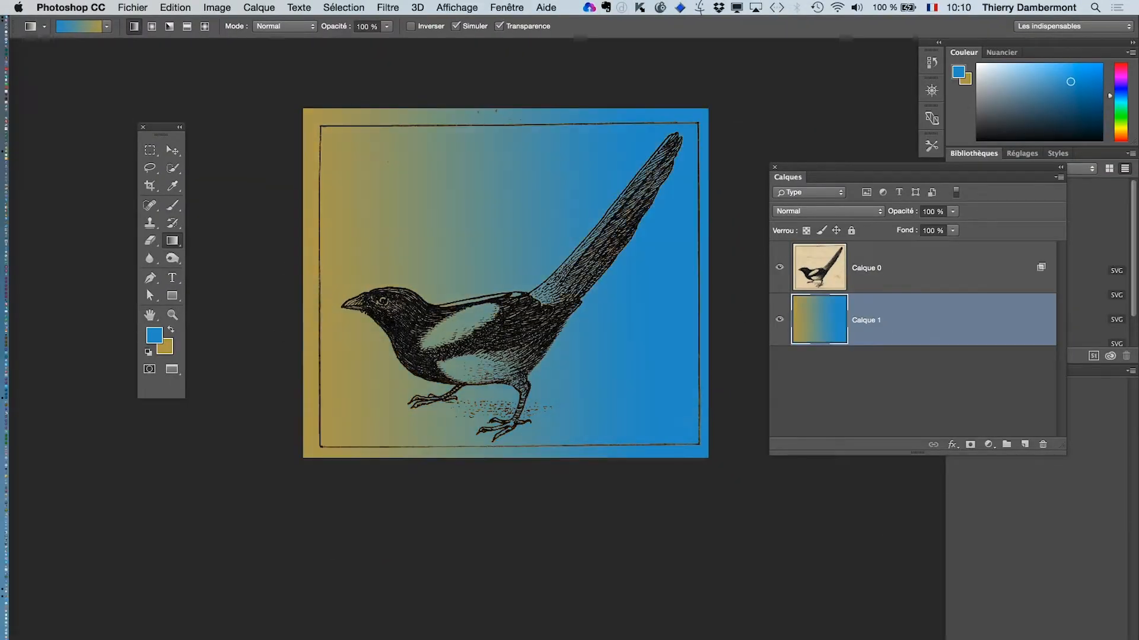
- Set the background colour to a pale cyan (#c4f0f3) for the end of the gradient
click(168, 351)
click(708, 259)
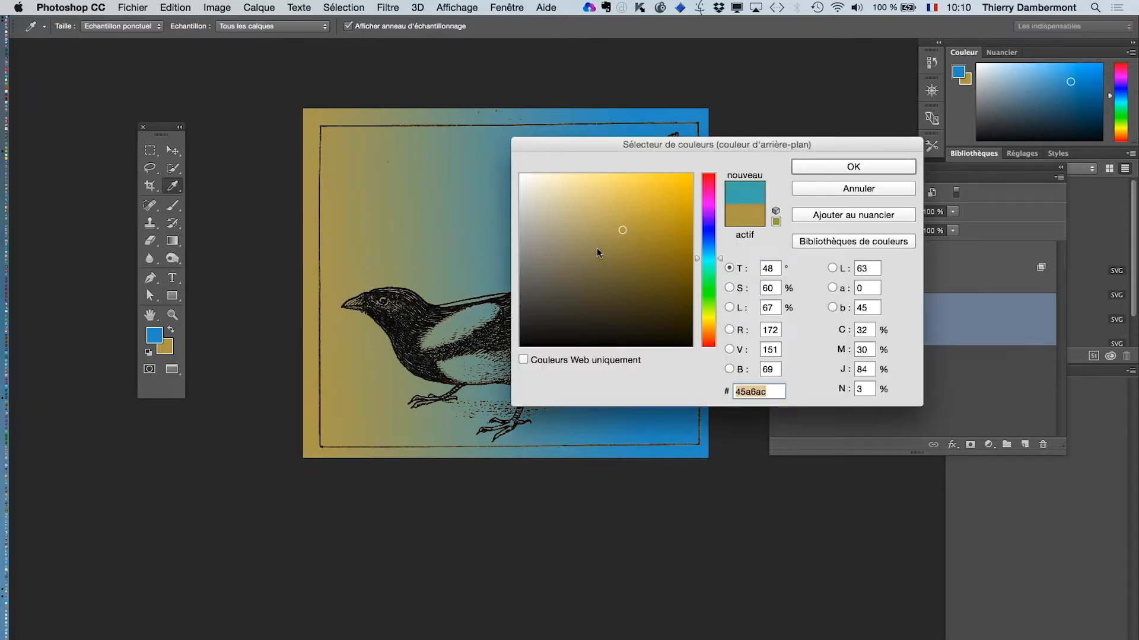
drag(595, 252, 587, 223)
click(555, 184)
click(853, 167)
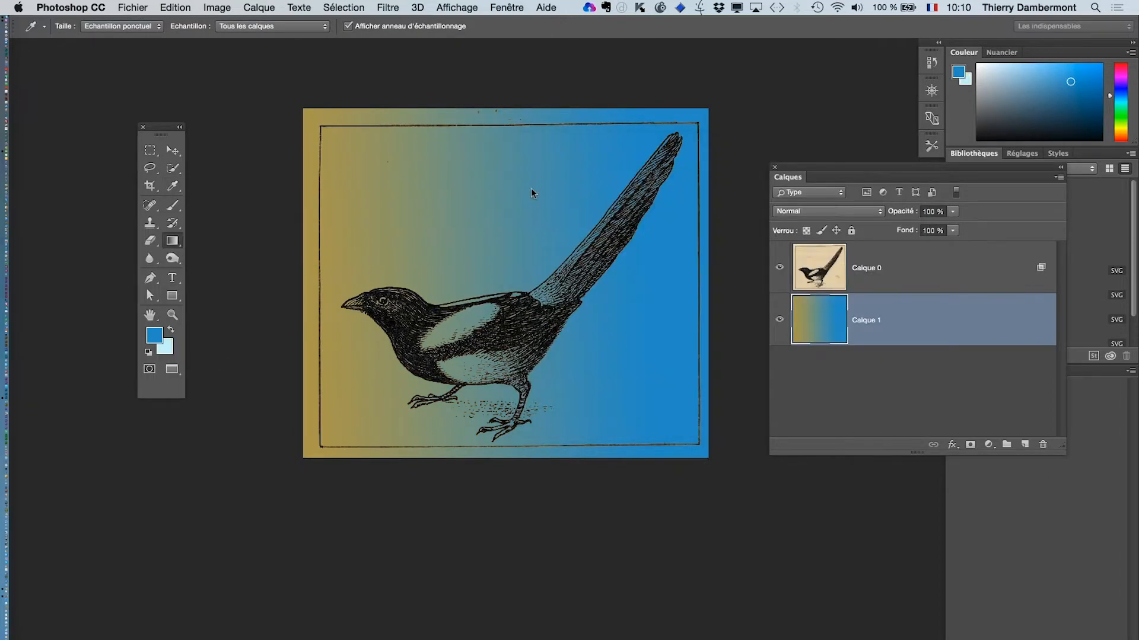
- Try vertical blue-to-pale-cyan gradients on Calque 1 in both directions beneath the magpie
drag(533, 332, 533, 359)
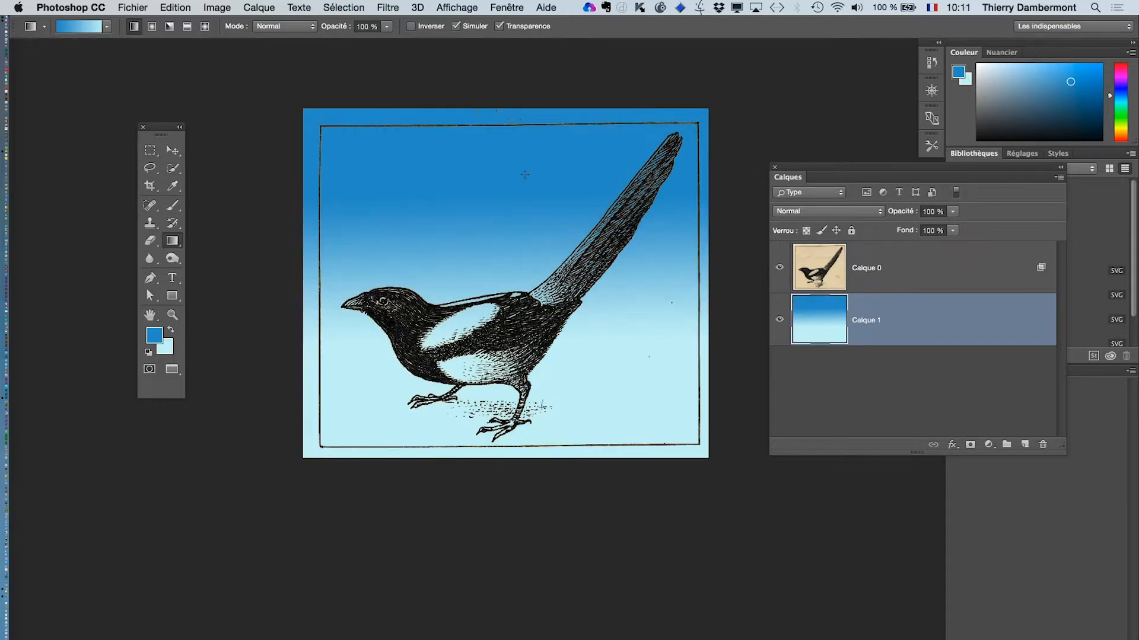
drag(537, 408, 530, 350)
drag(518, 264, 531, 415)
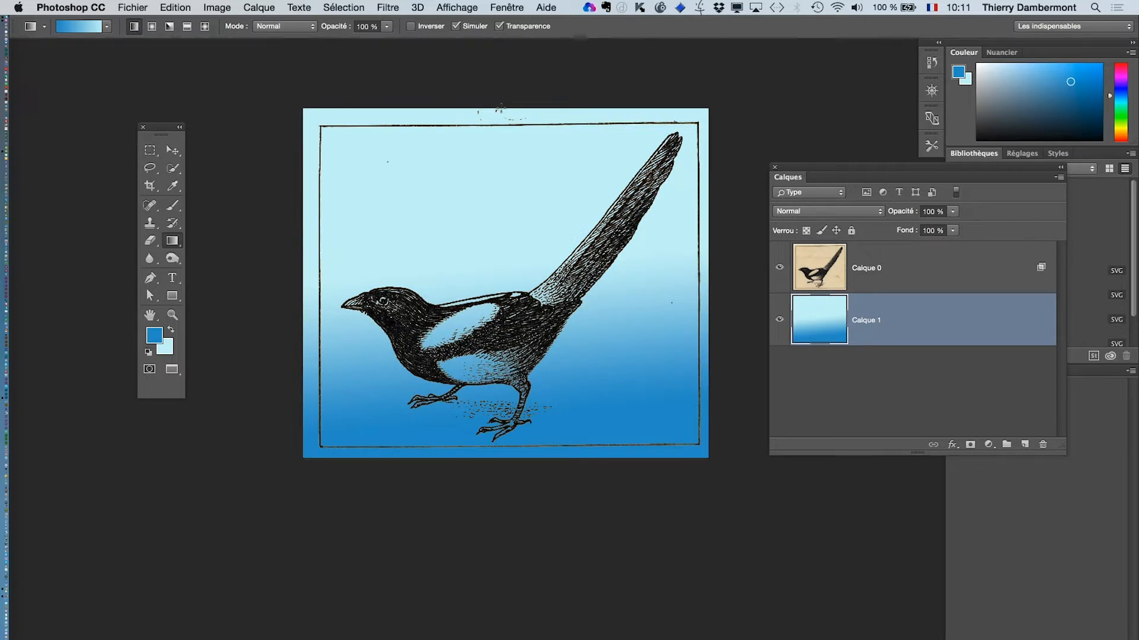
- Change the background colour to pale yellow and fill Calque 1 with a vertical gradient, blue at the top and pale yellow at the bottom
click(169, 351)
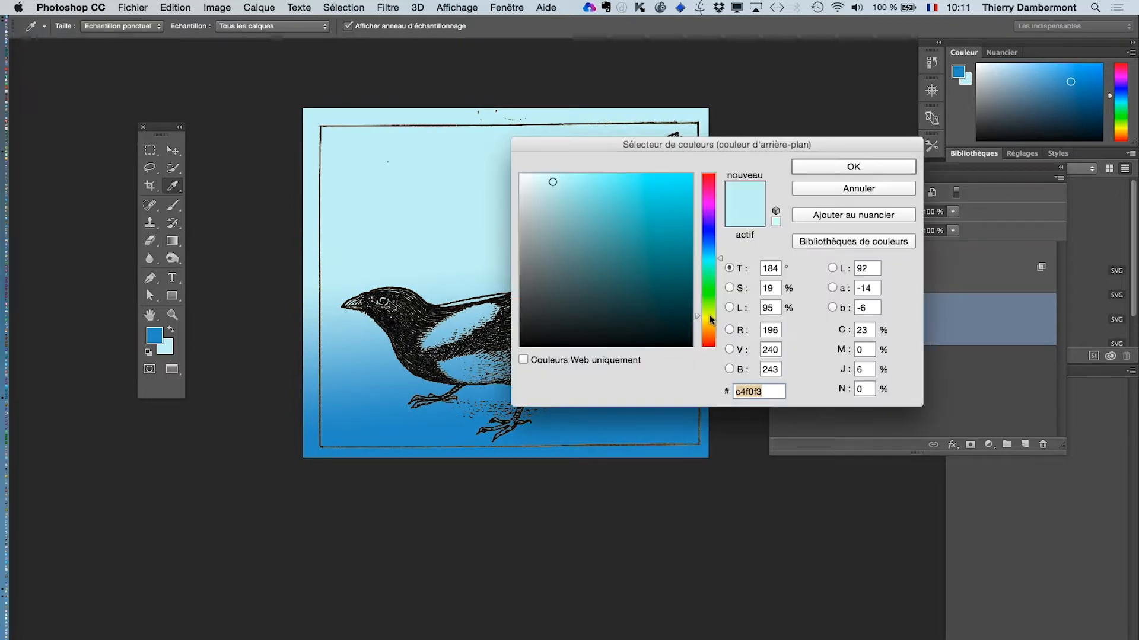
click(709, 316)
click(839, 165)
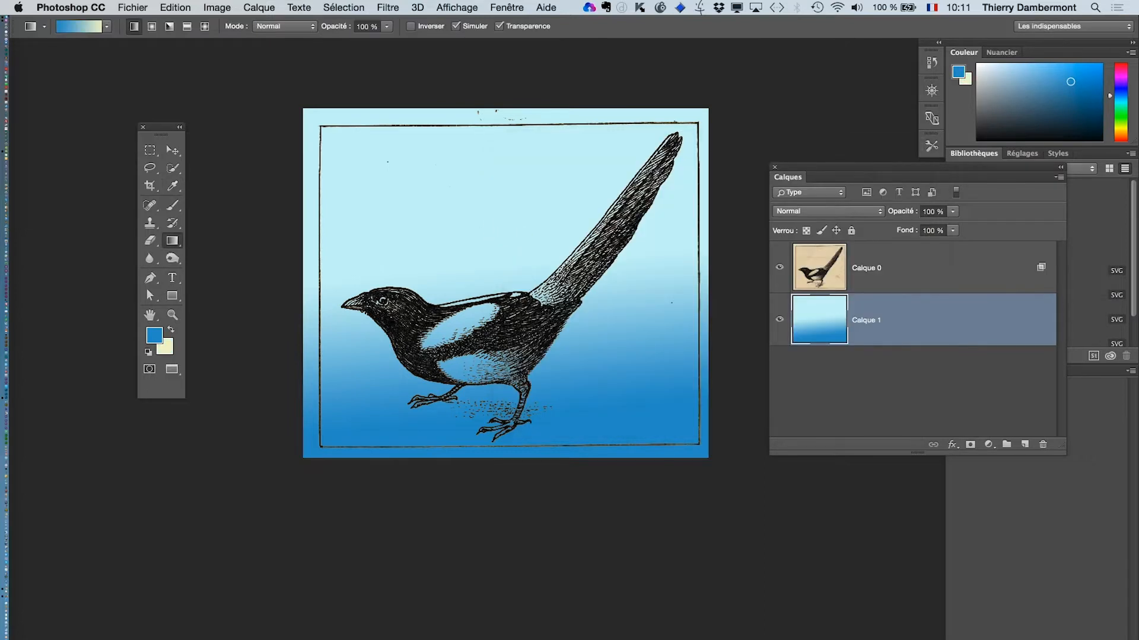
drag(489, 205, 515, 174)
key(super+z)
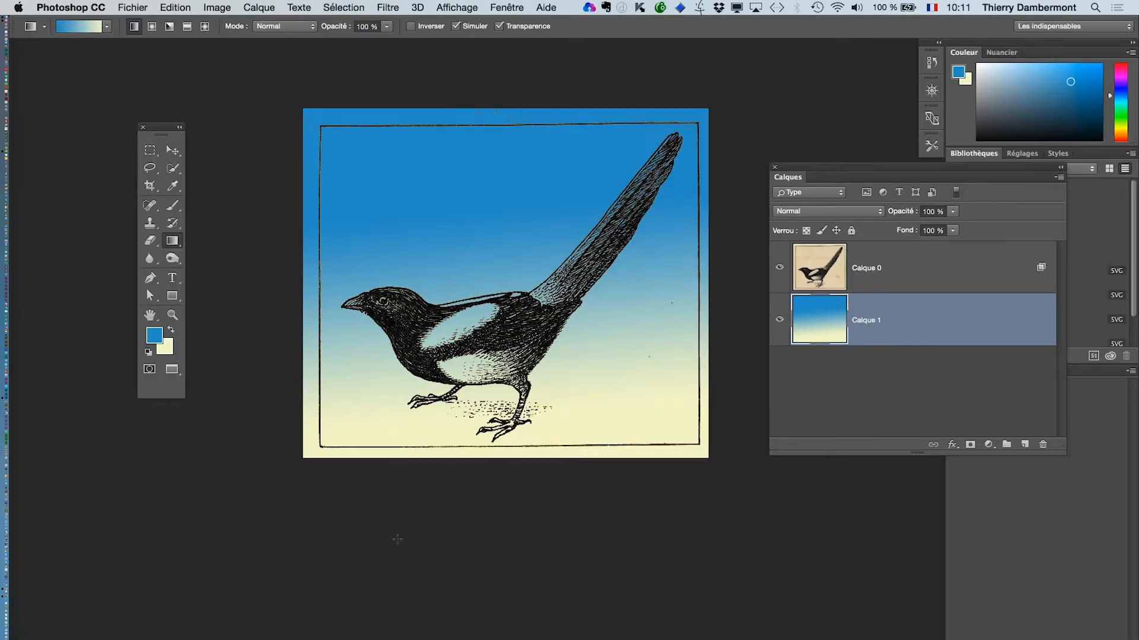
- Save the layered magpie document as pie-02.psd in Photoshop format with maximum compatibility
click(135, 7)
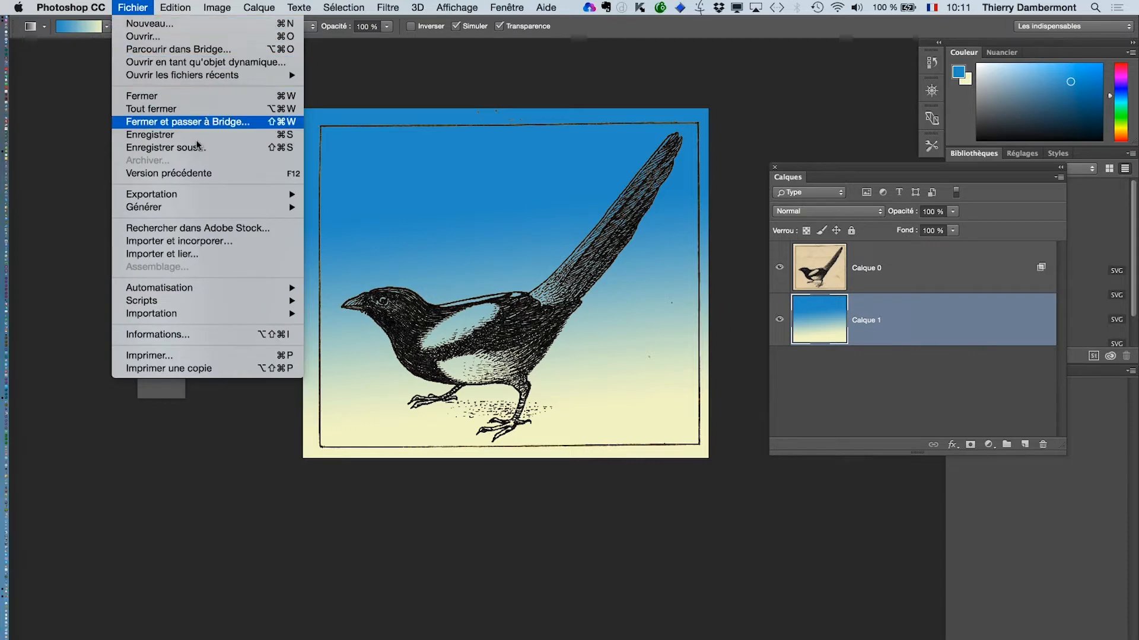
click(221, 151)
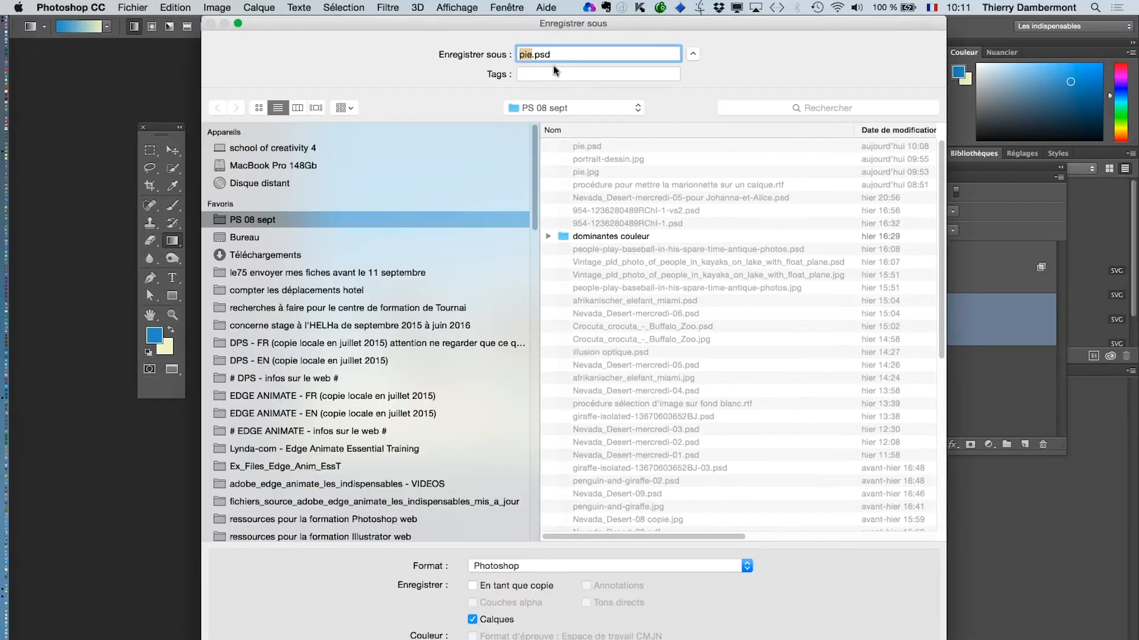
click(532, 54)
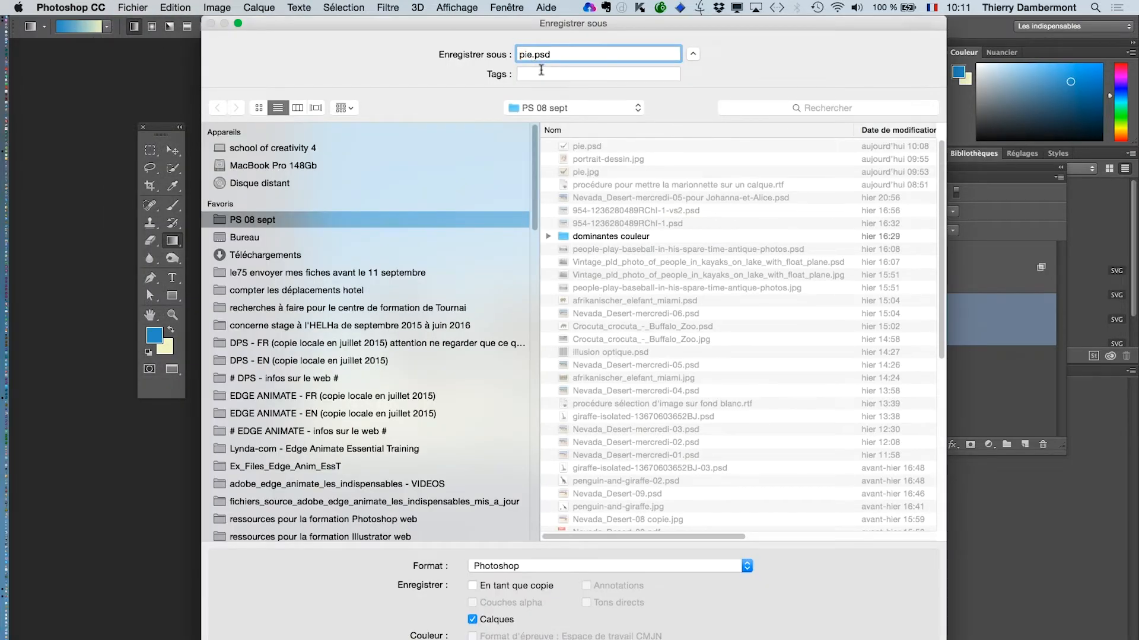
text(-02)
key(Return)
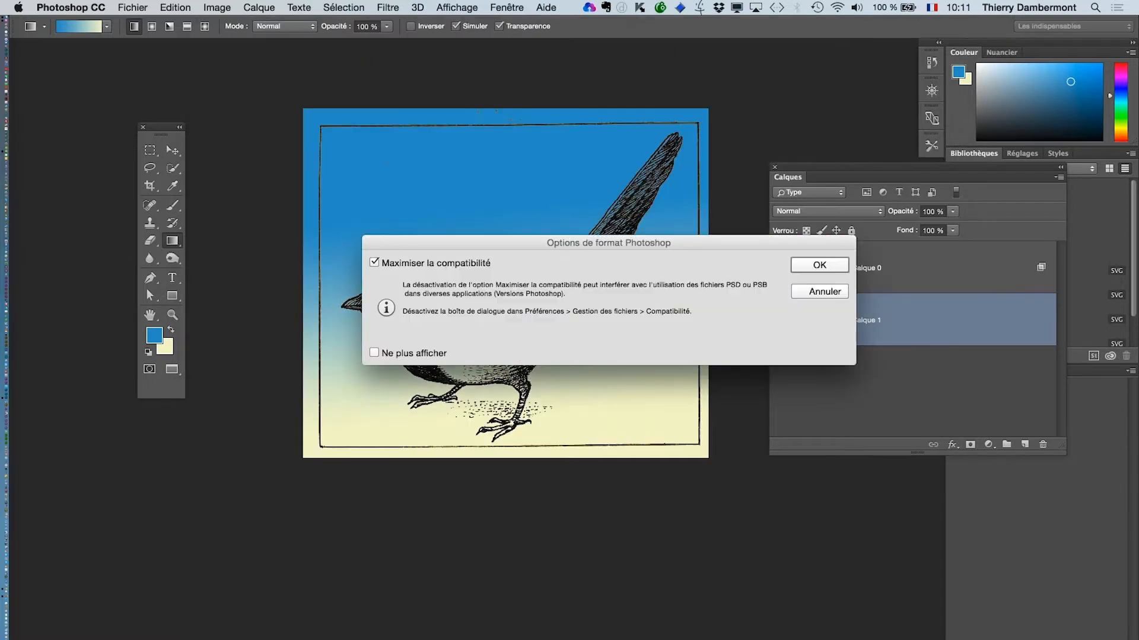
click(818, 266)
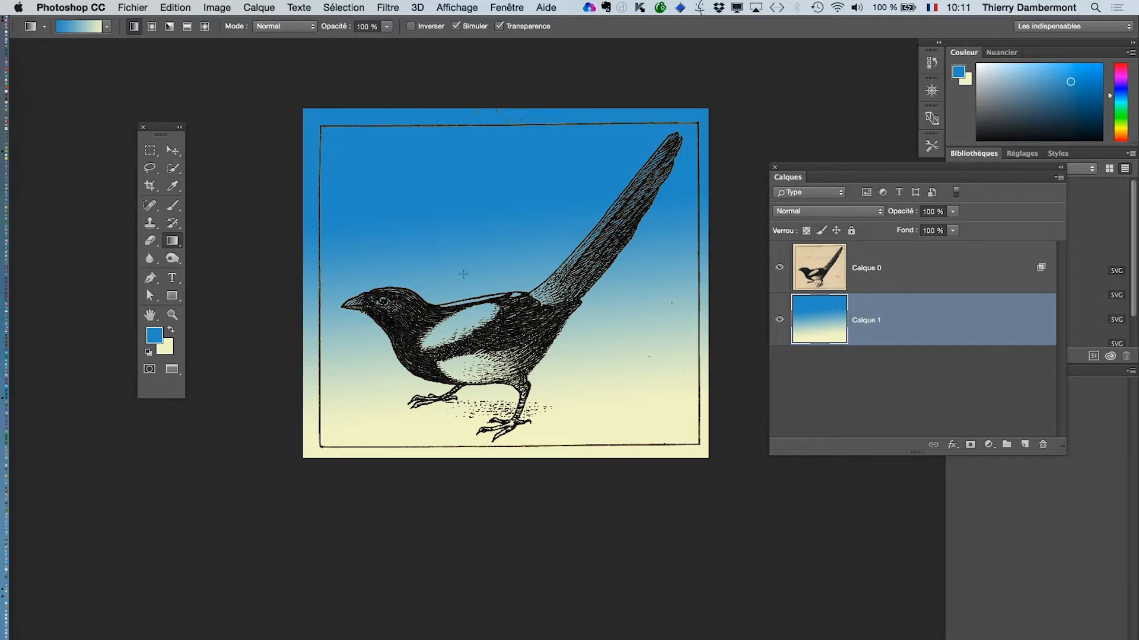
- In the Image Size settings, set the magpie image's width and height to 500 %, keeping the preserve-details resampling
super+click(475, 322)
super+click(452, 314)
super+click(454, 309)
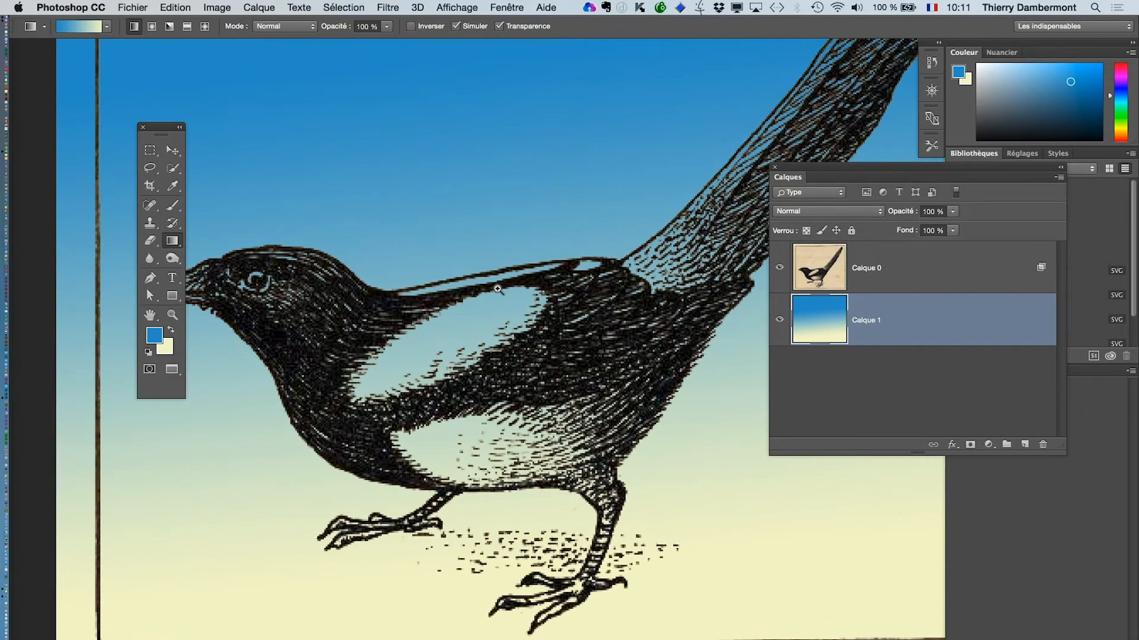
super+click(496, 289)
super+click(497, 289)
super+click(497, 289)
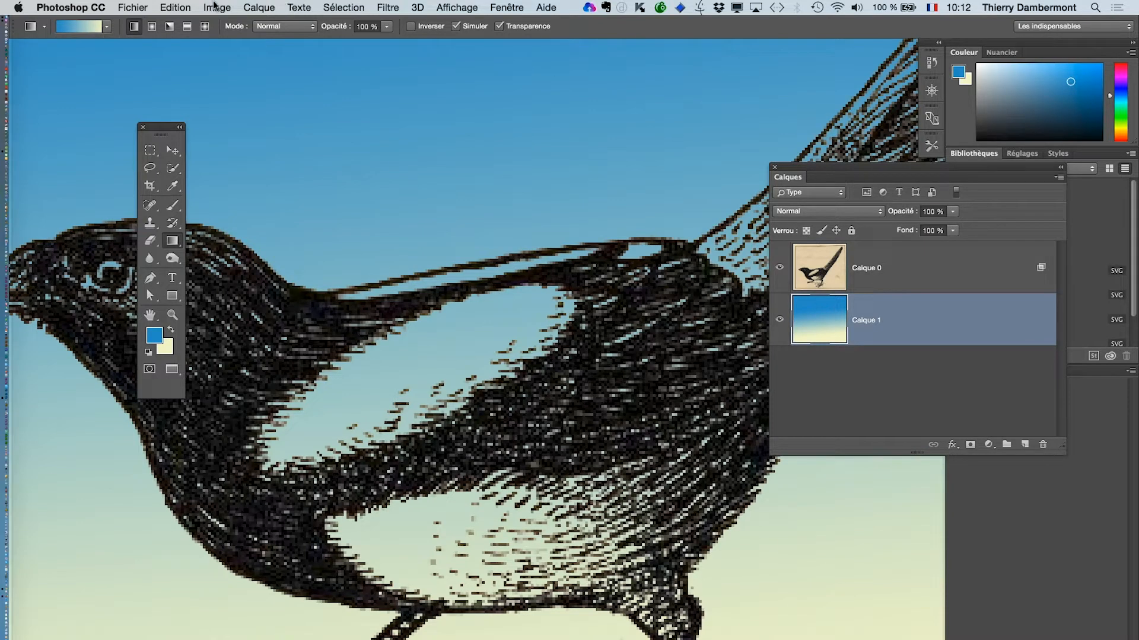
click(216, 7)
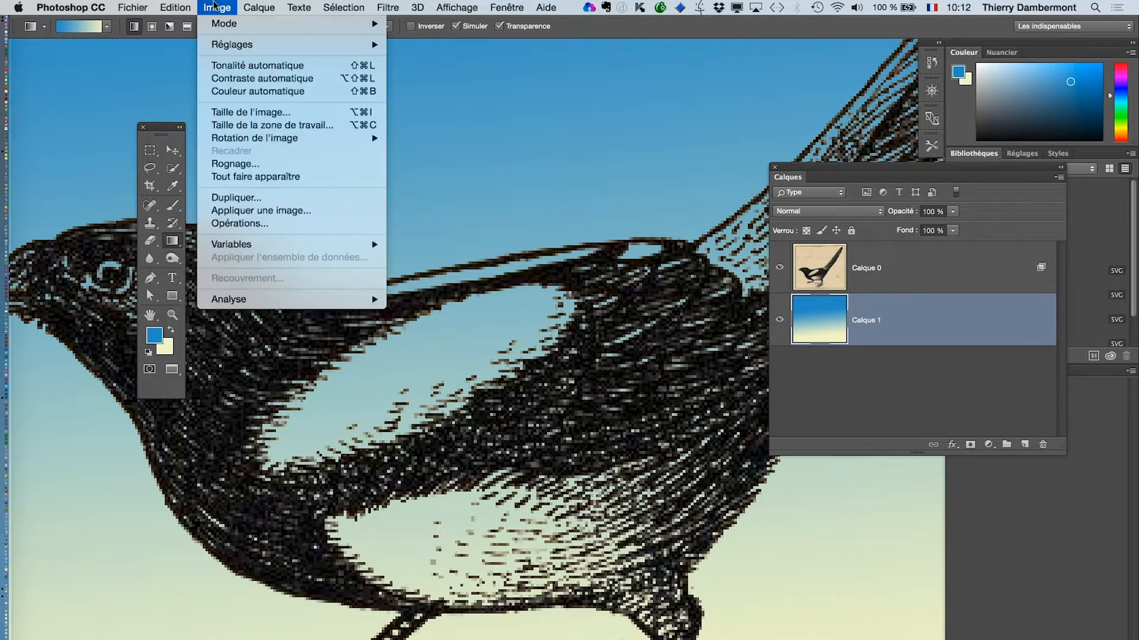
click(228, 113)
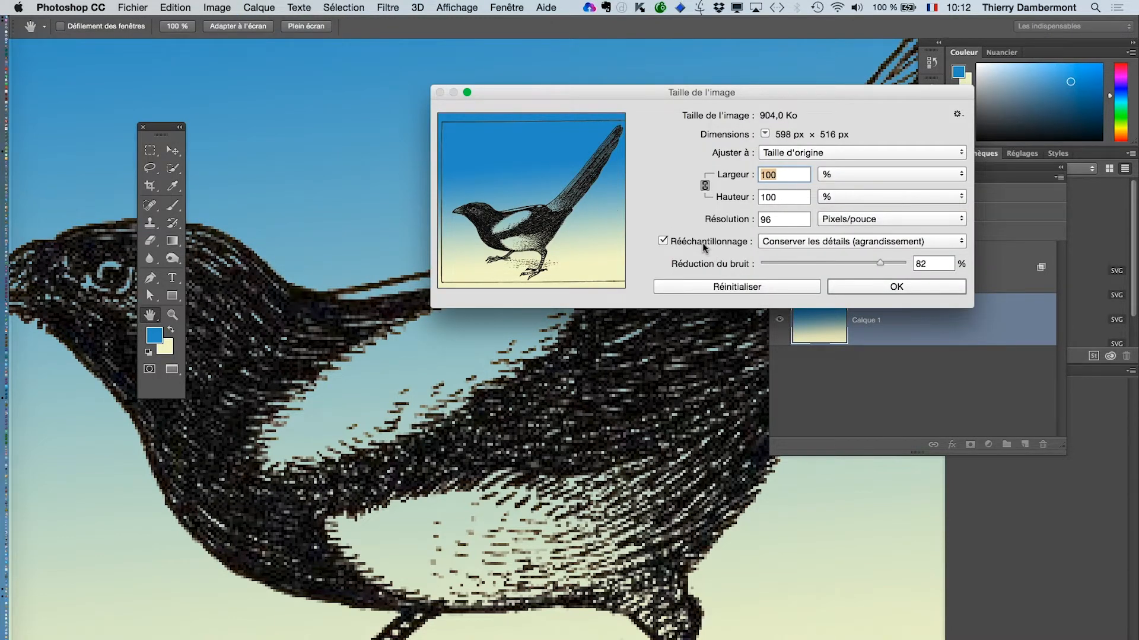
key(alt+super+8)
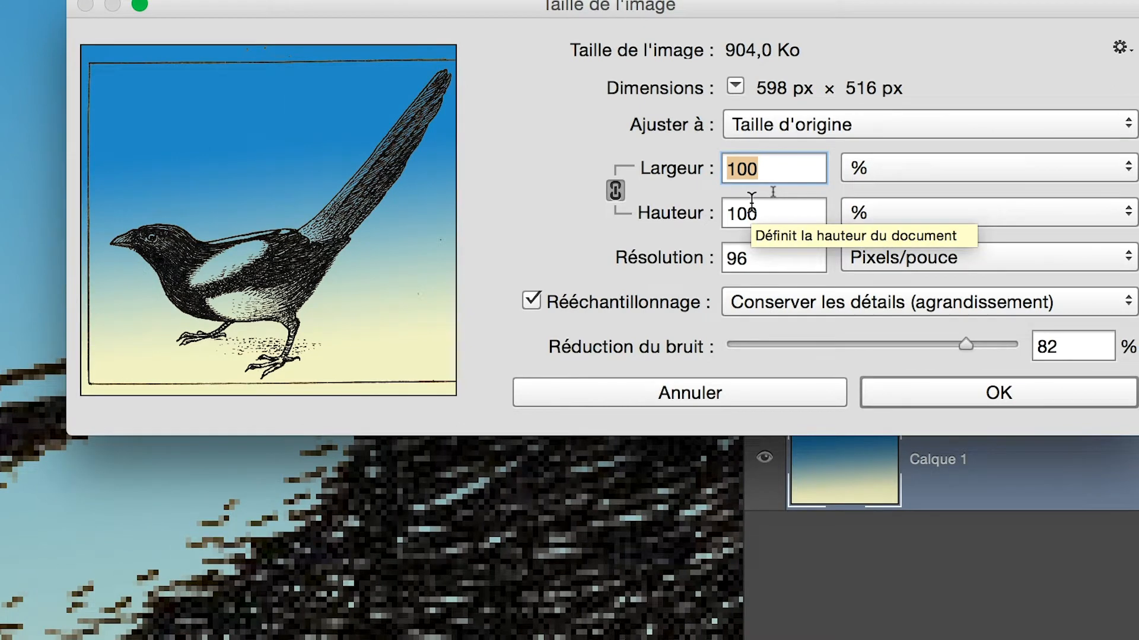
text(500)
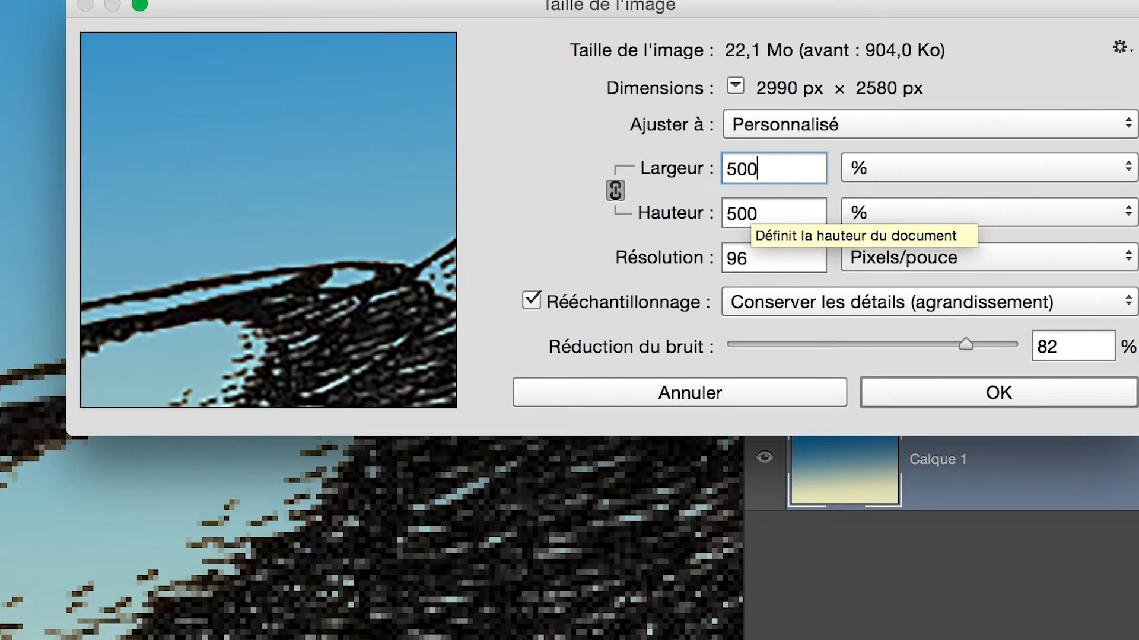
- Compare the original pixels with the resampled preview around the magpie's back and wing feathers
key(alt)
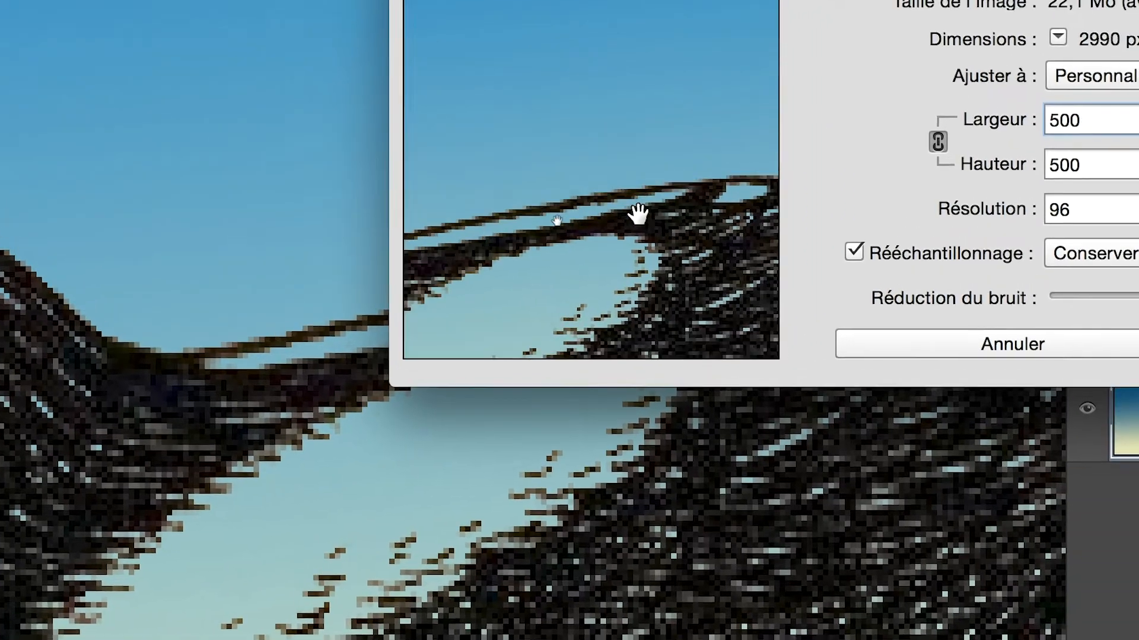
drag(638, 213, 709, 189)
click(708, 189)
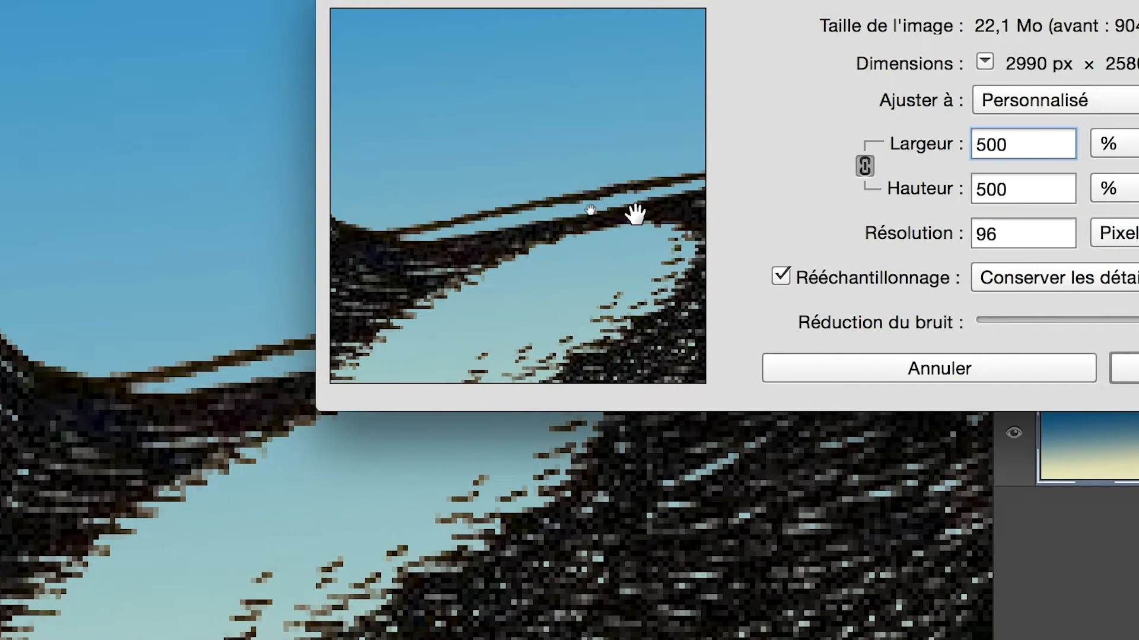
click(636, 213)
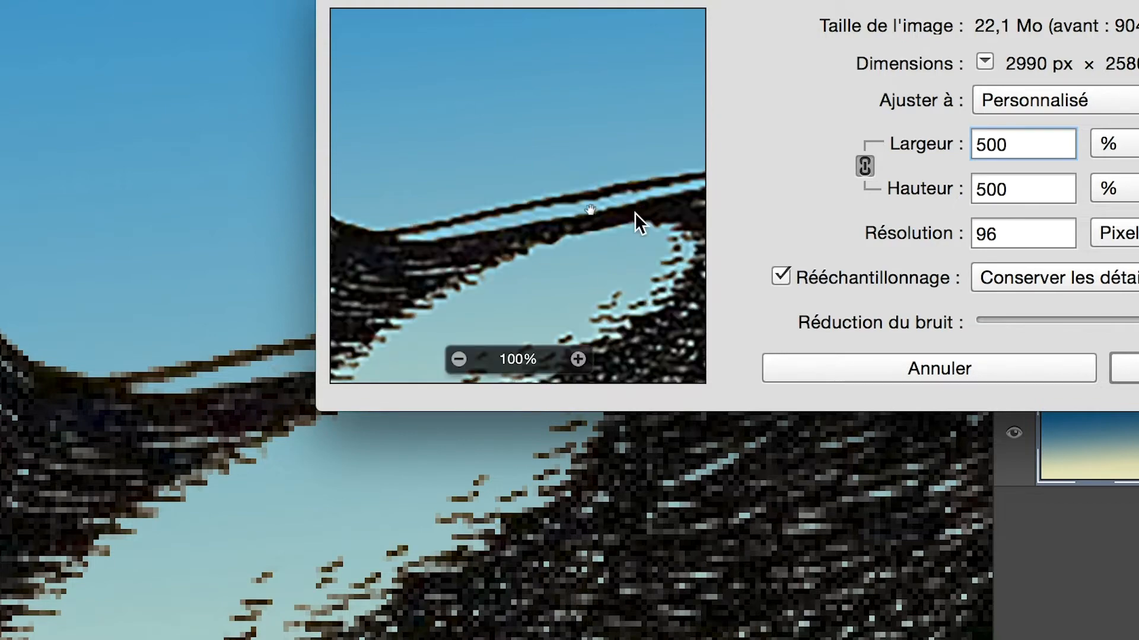
drag(635, 212, 649, 191)
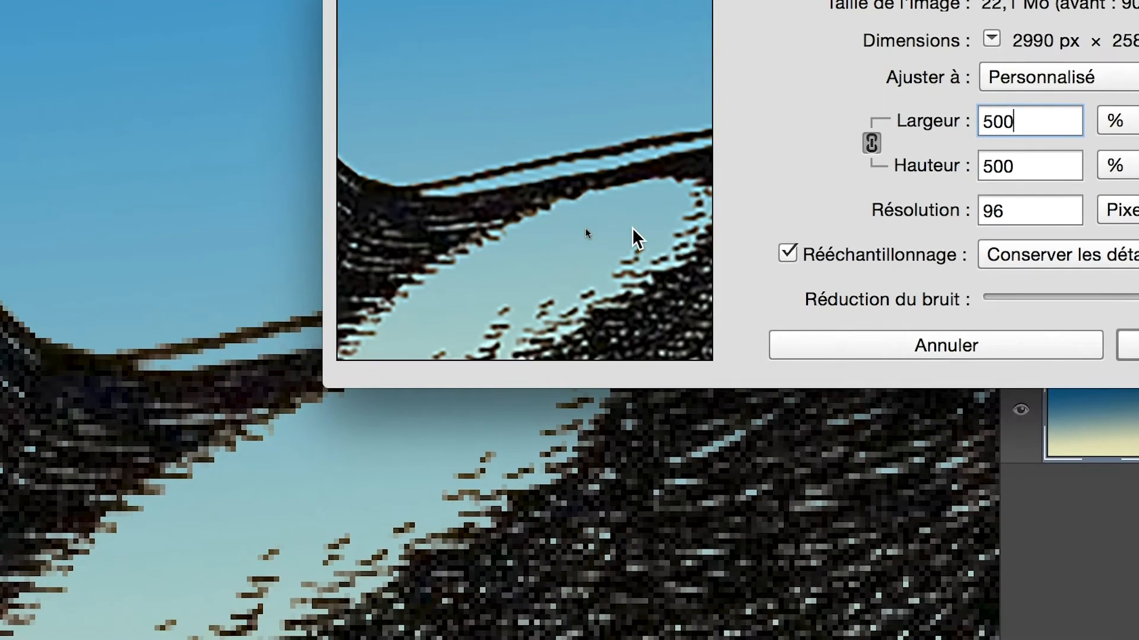
drag(635, 239, 622, 144)
click(634, 230)
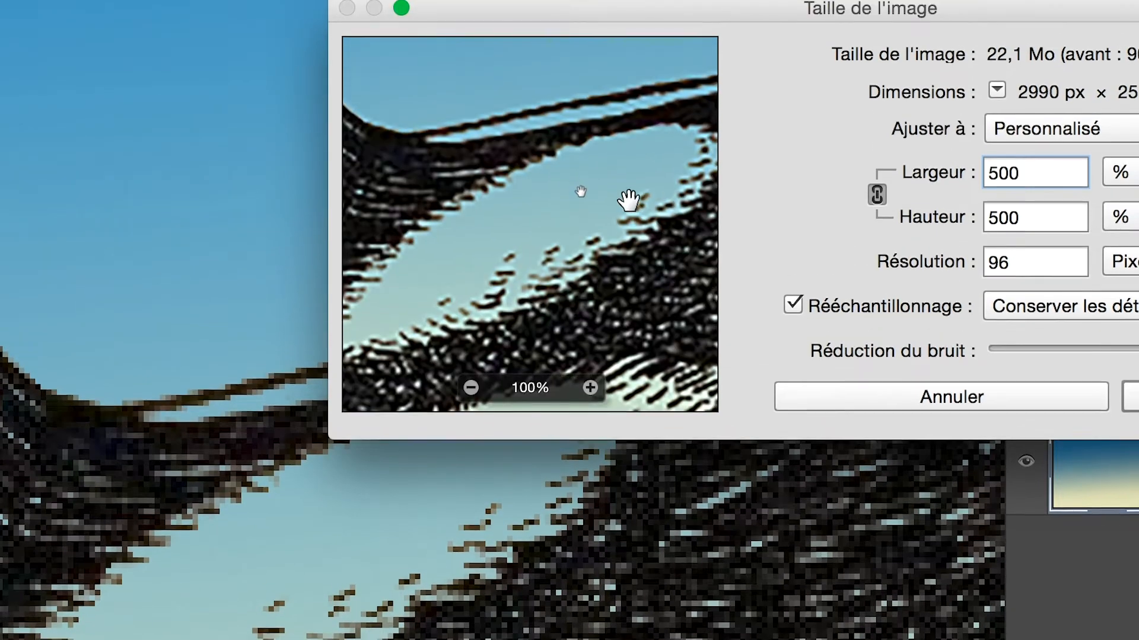
click(581, 191)
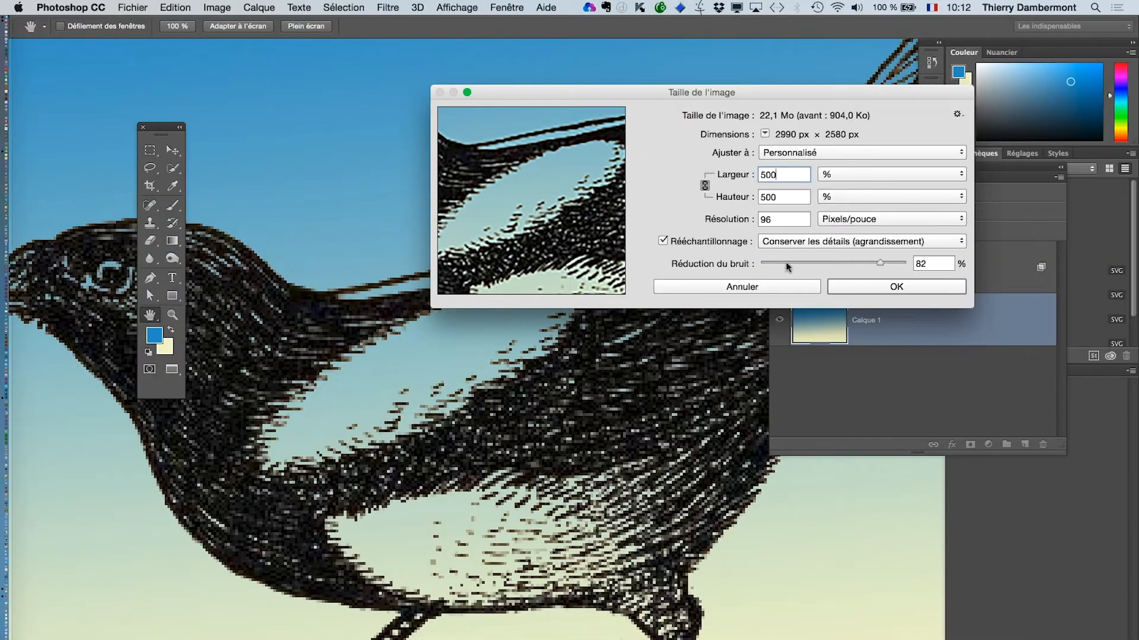
- Try a noise reduction of 0 %, raise it again to a high value, and apply the image enlargement
drag(785, 265, 744, 263)
key(alt)
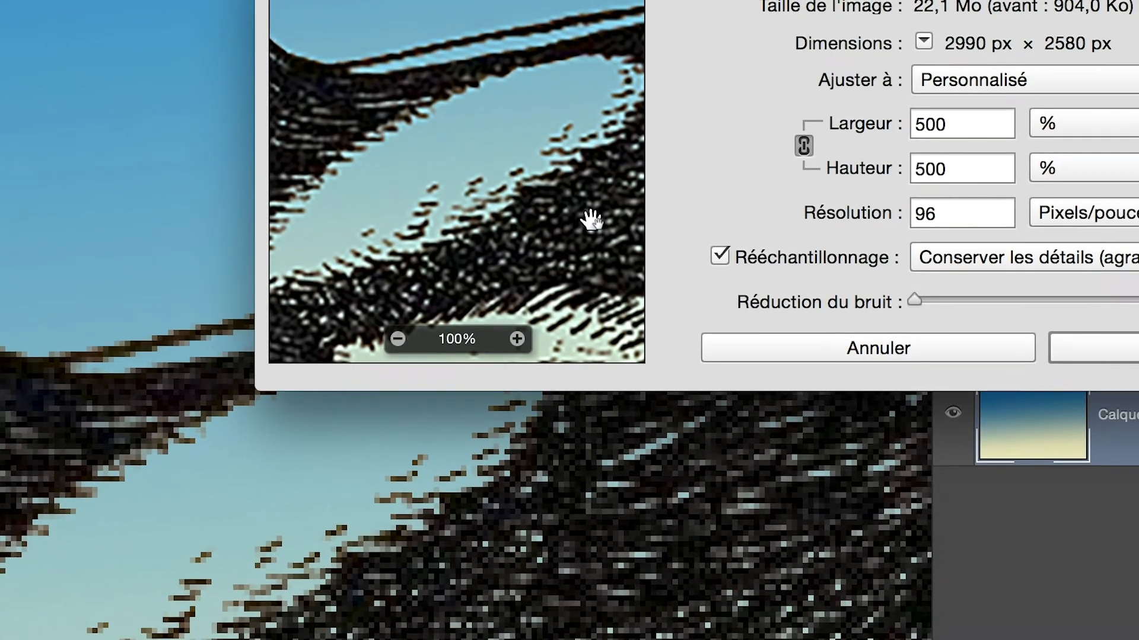
key(alt)
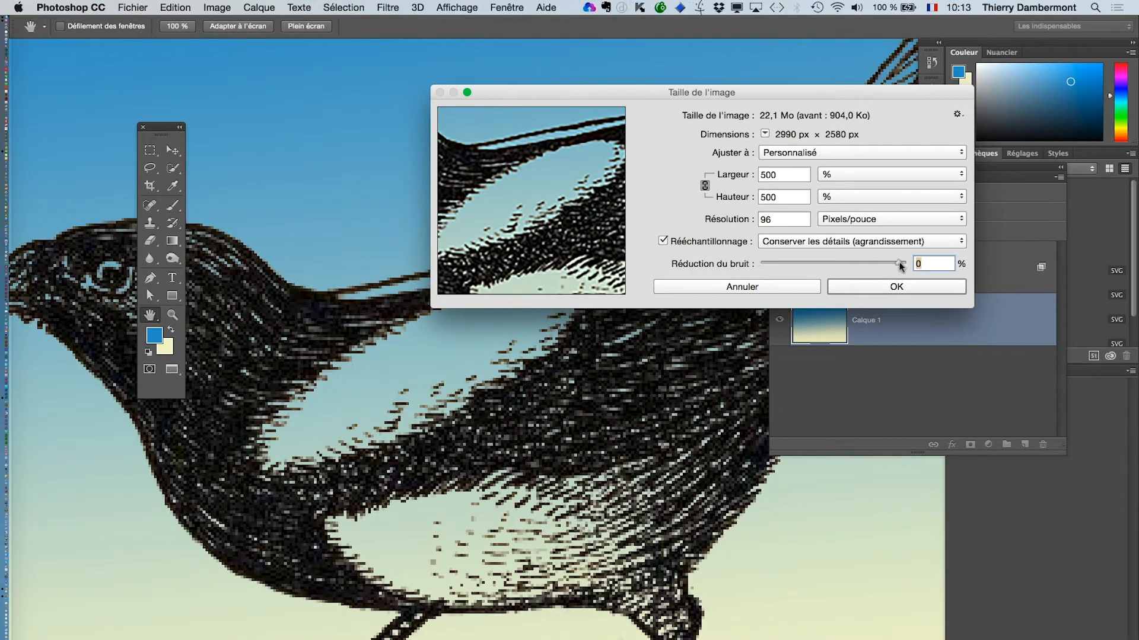
click(901, 264)
drag(839, 261, 902, 253)
click(873, 288)
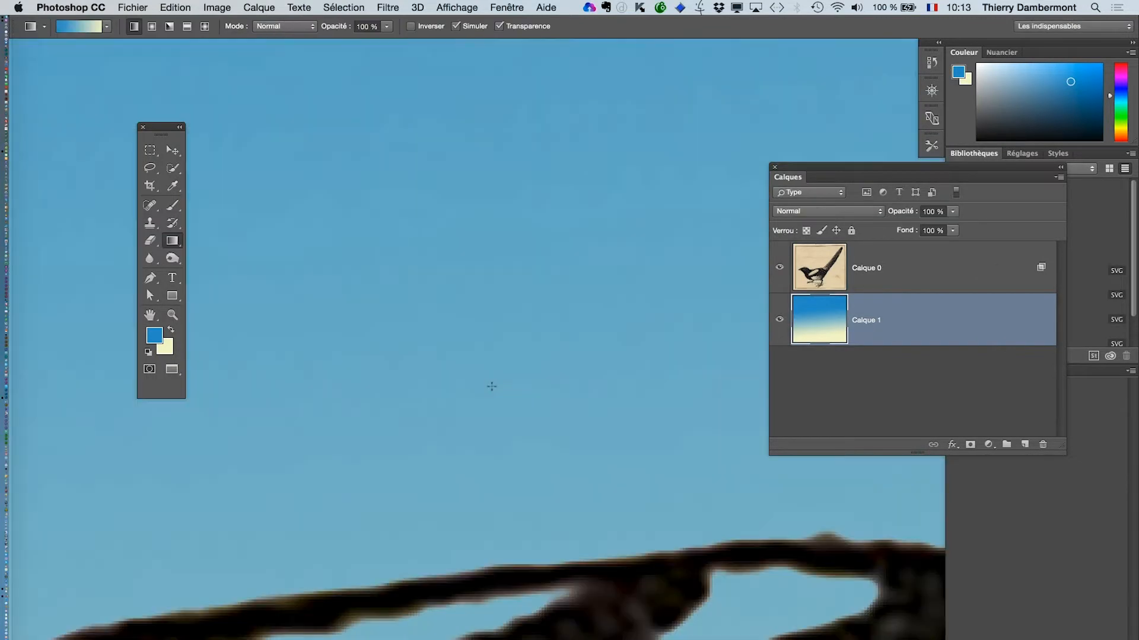
- Examine the line quality of the enlarged magpie drawing, both as a whole and close up on the wing
alt+click(545, 414)
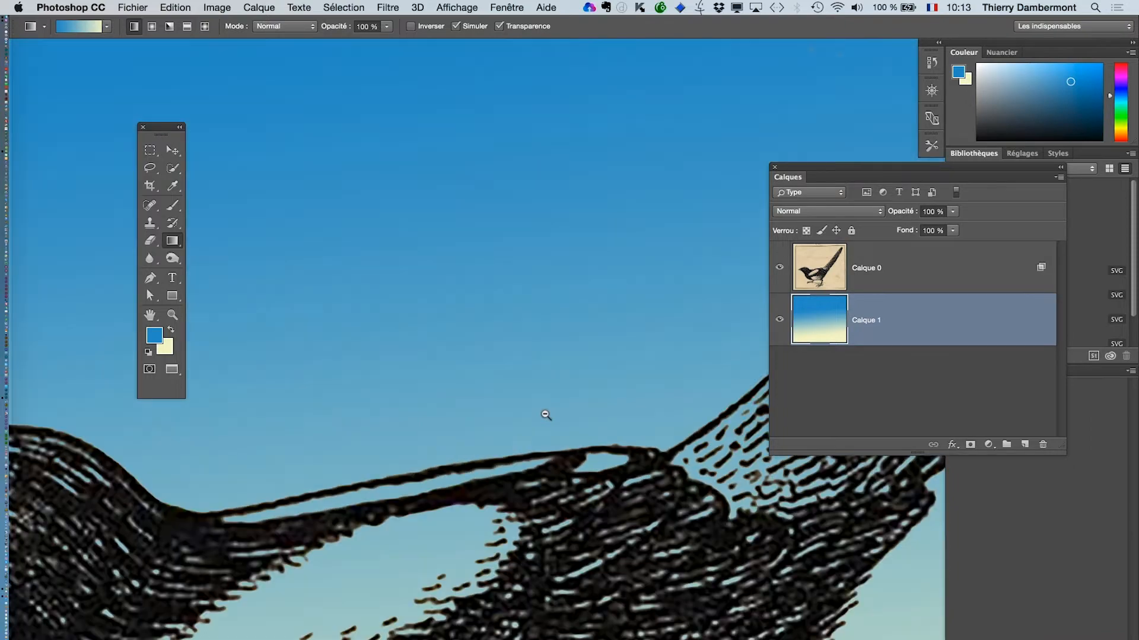
alt+click(545, 415)
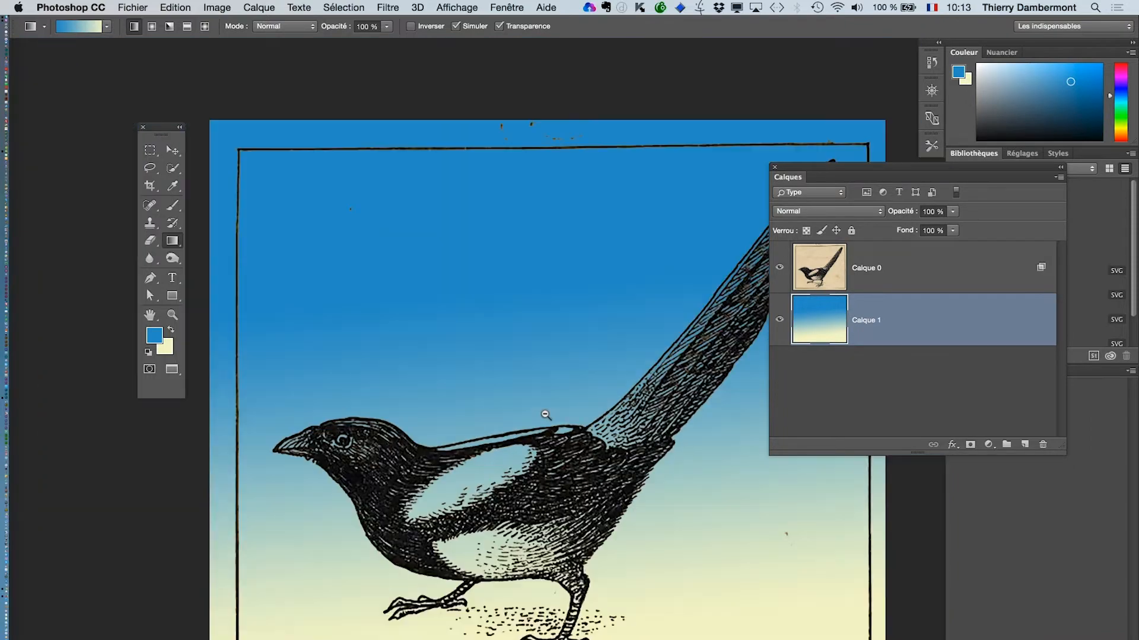
alt+click(491, 466)
super+click(491, 471)
super+click(492, 471)
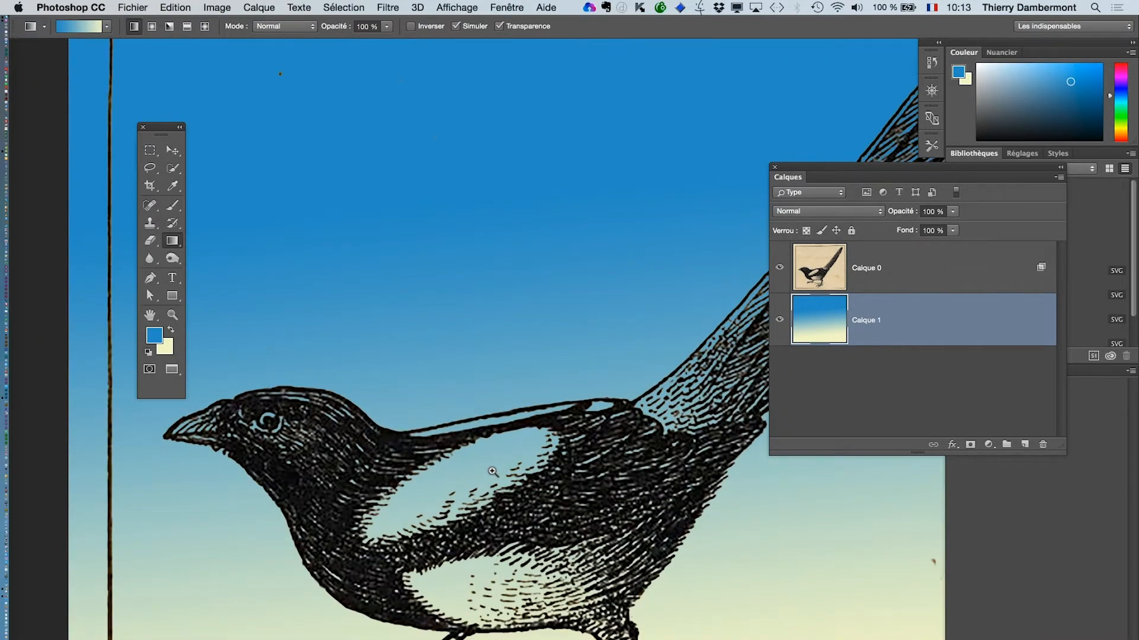
super+click(491, 475)
drag(512, 367, 523, 359)
alt+click(522, 363)
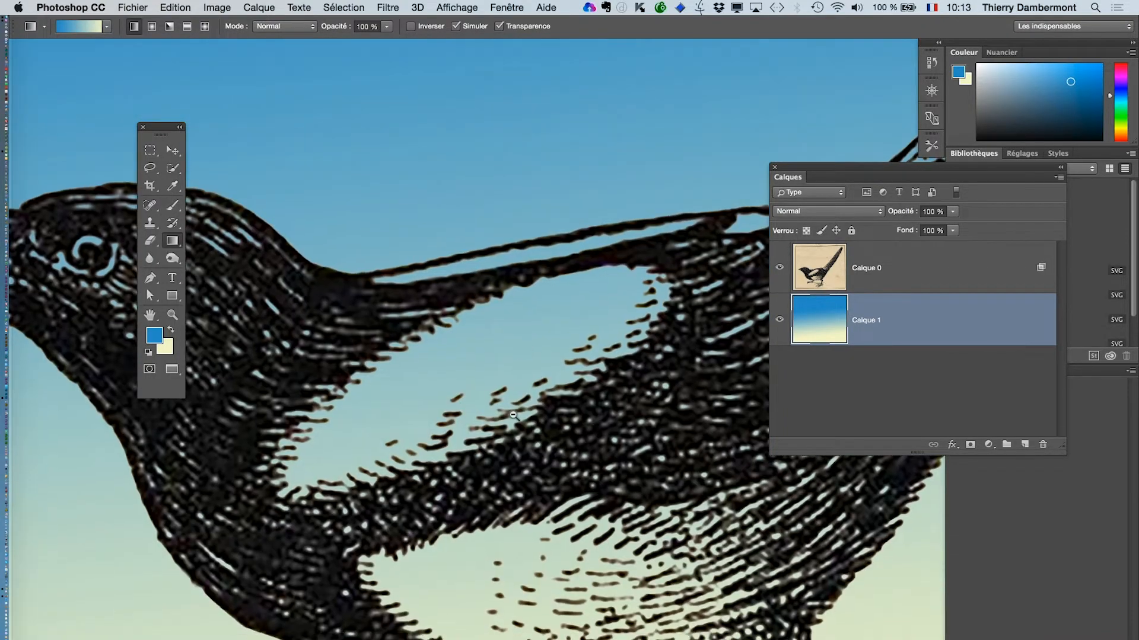
alt+click(513, 415)
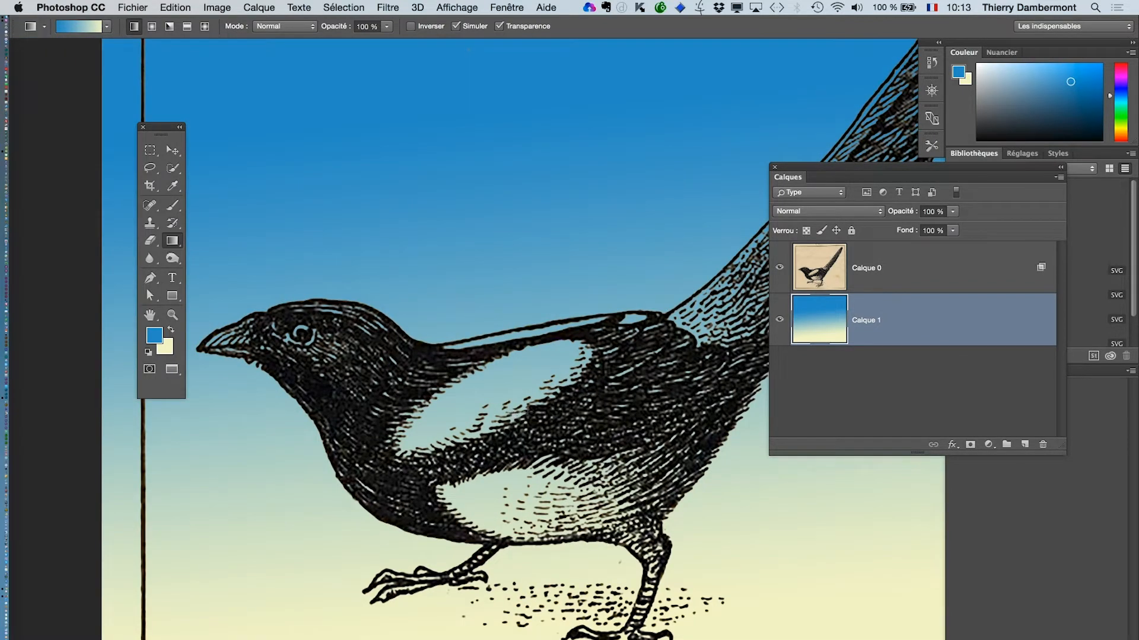
- Save the enlarged magpie document as a new version named pie-03.psd, with maximum compatibility kept on
click(137, 7)
click(183, 148)
click(545, 56)
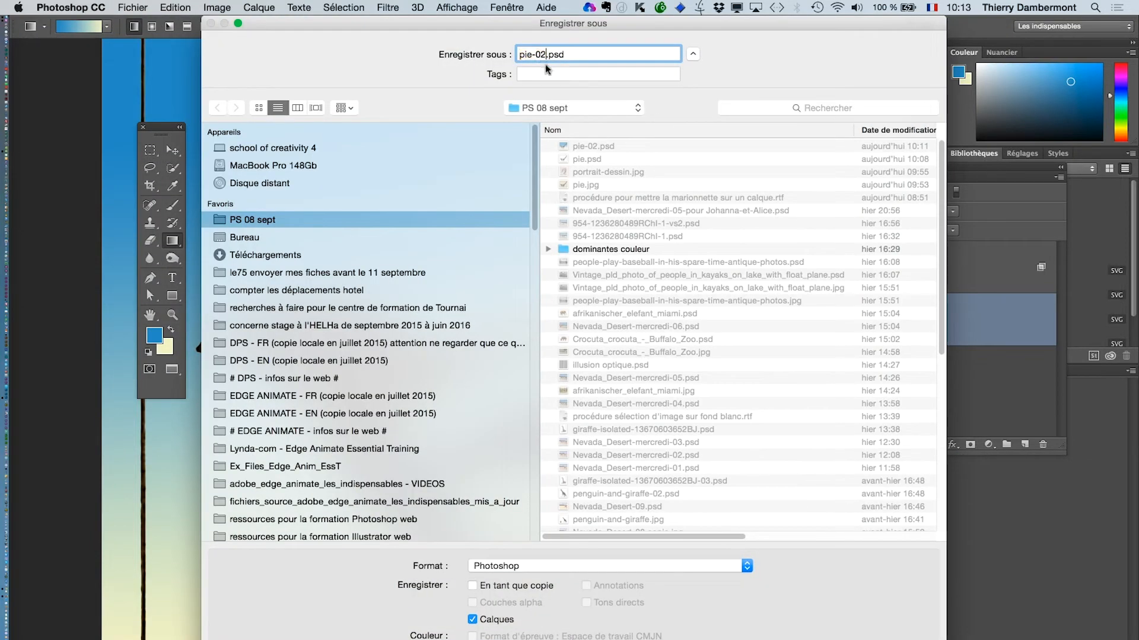
key(BackSpace)
text(3)
key(Return)
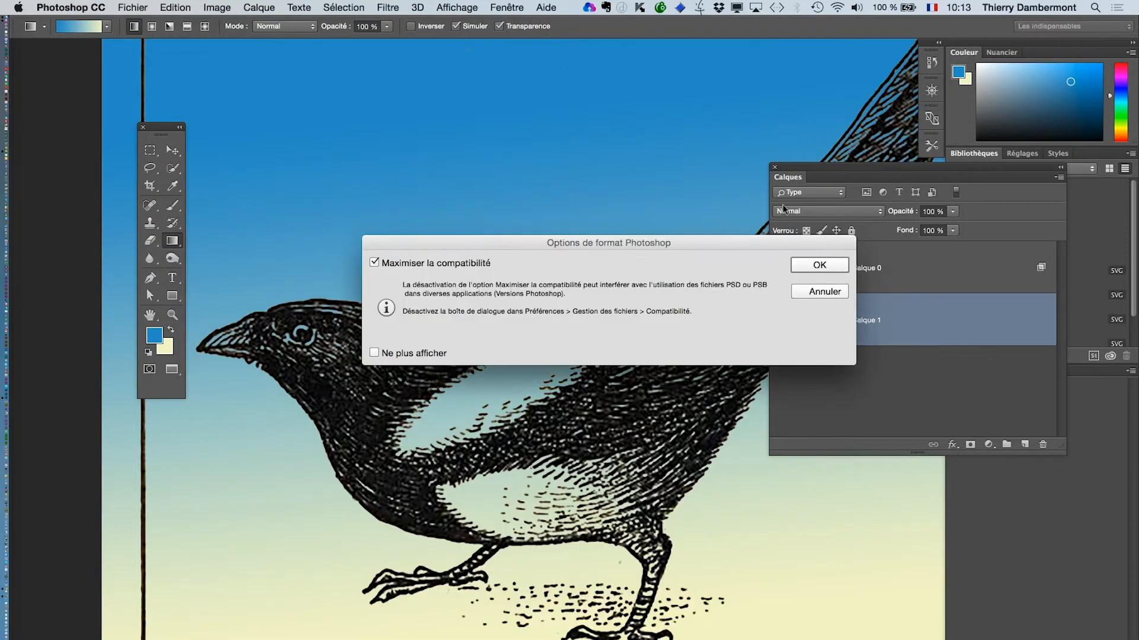
click(836, 263)
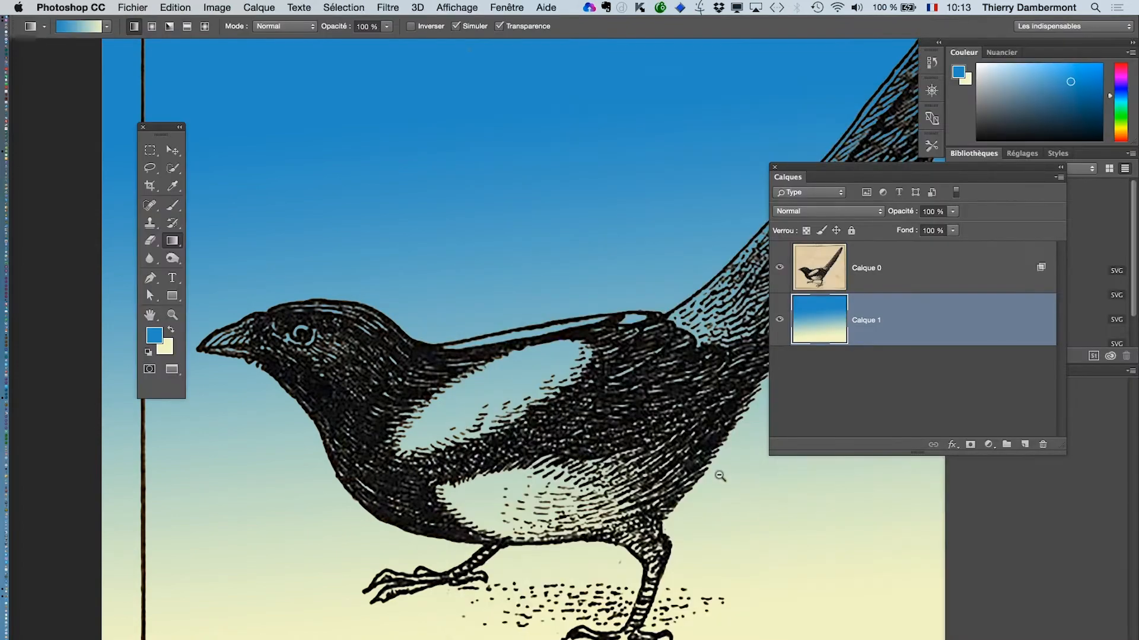
- Review the blending options of the magpie drawing layer Calque 0, and close them without changes
alt+click(719, 476)
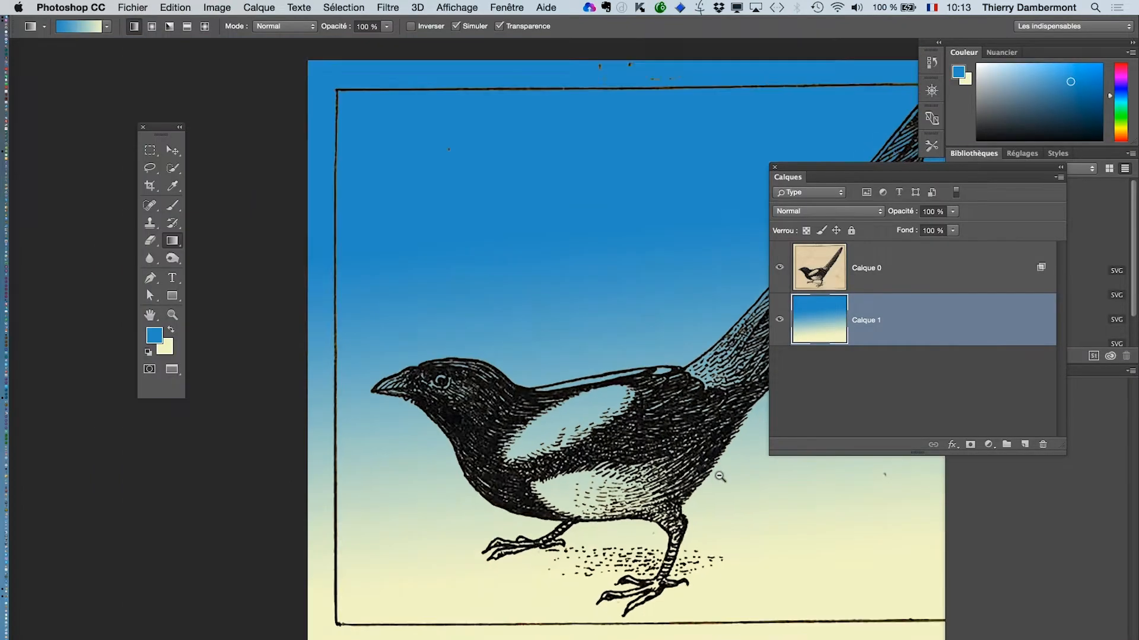
alt+click(719, 476)
drag(621, 451, 463, 404)
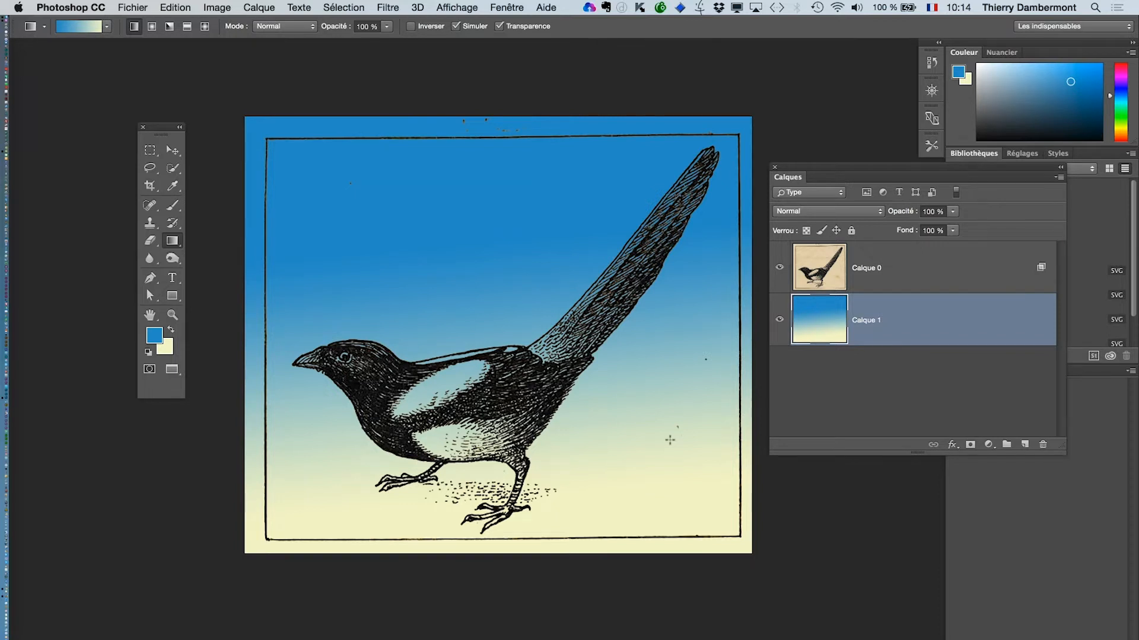
click(896, 270)
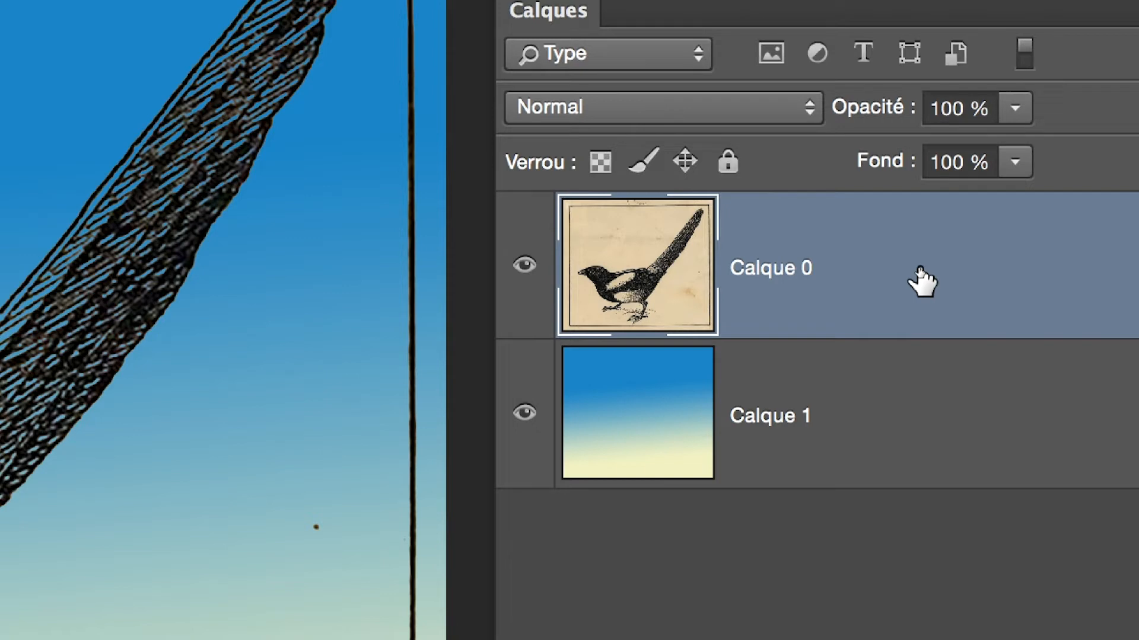
double_click(921, 281)
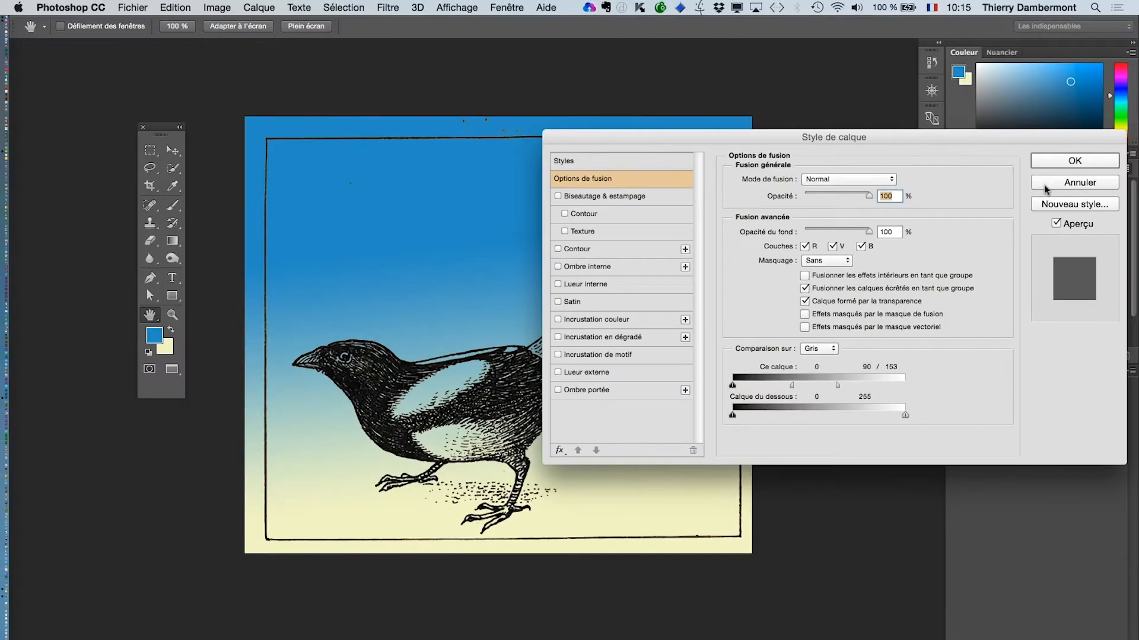
click(1067, 183)
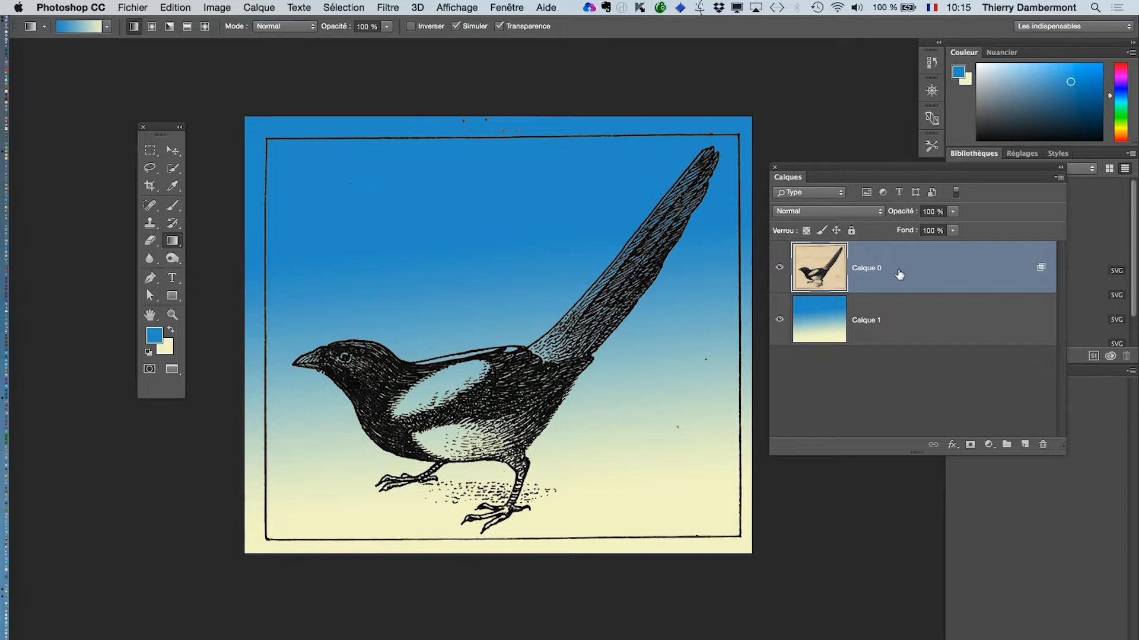
- Add a reveal-all layer mask to the magpie drawing layer Calque 0
click(259, 8)
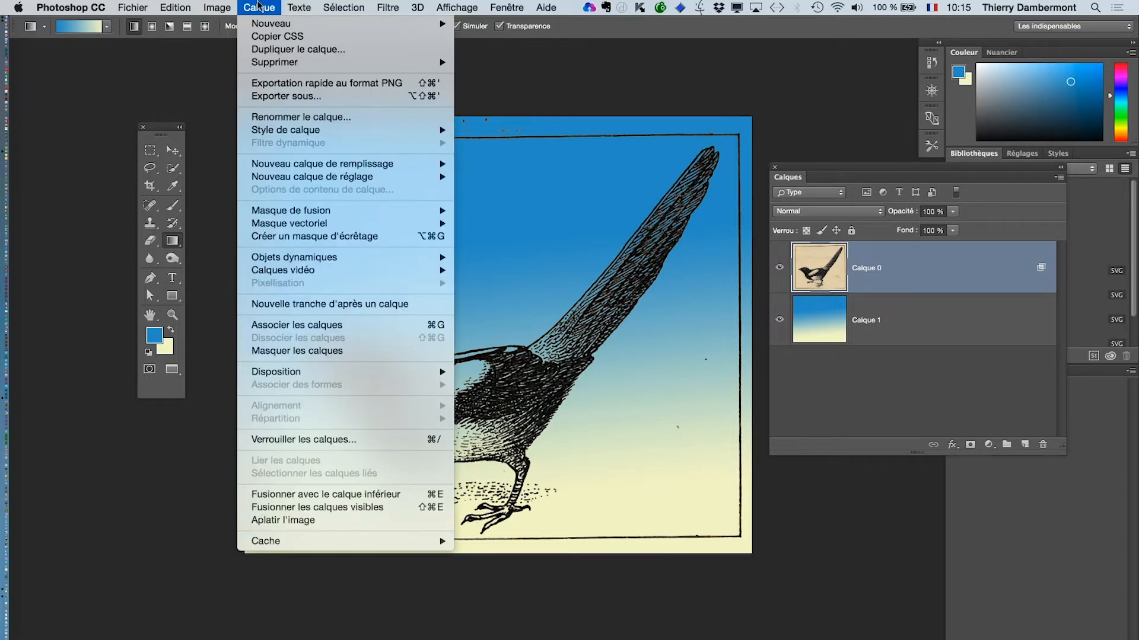
mouse_move(311, 212)
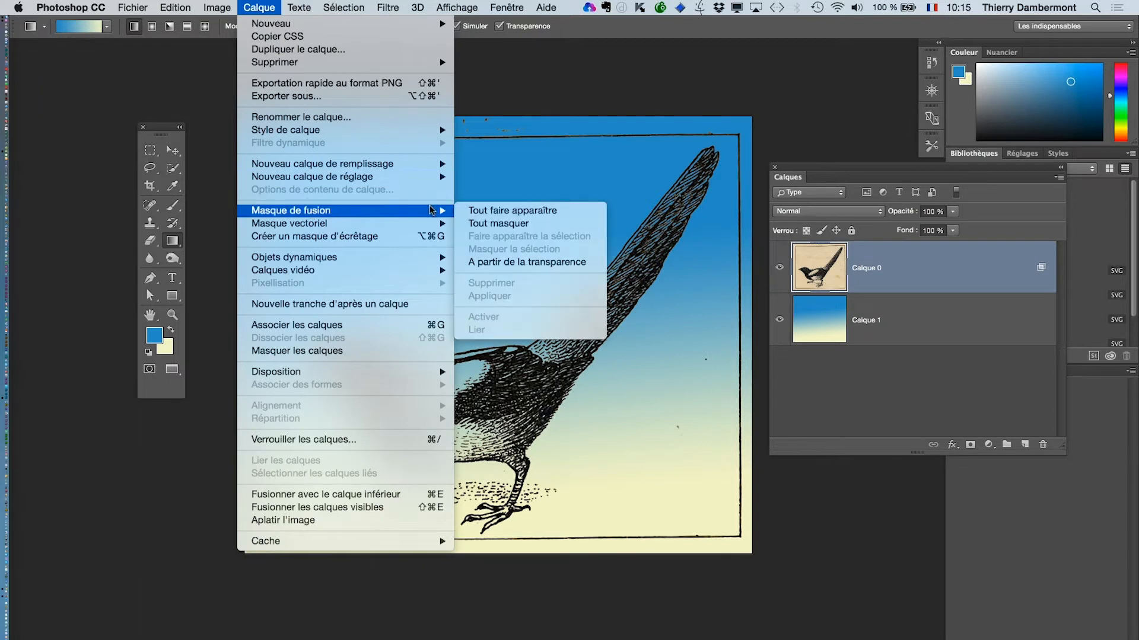
click(550, 217)
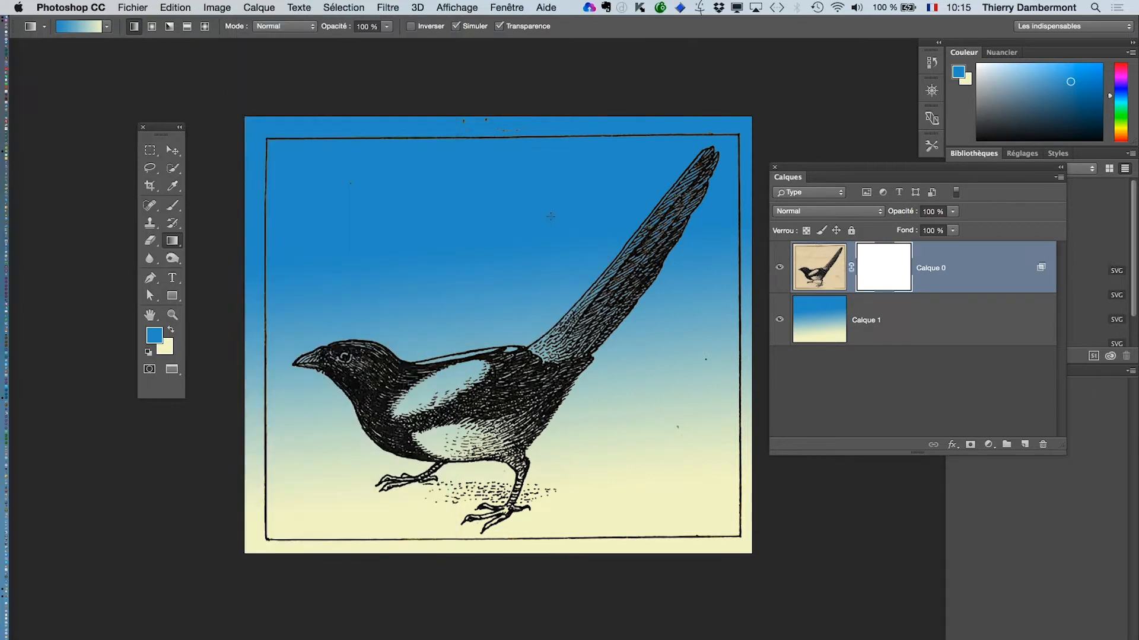
- On the mask, paint straight black strokes with a 136 px brush along all four sides of the rectangular frame to hide it
key(d)
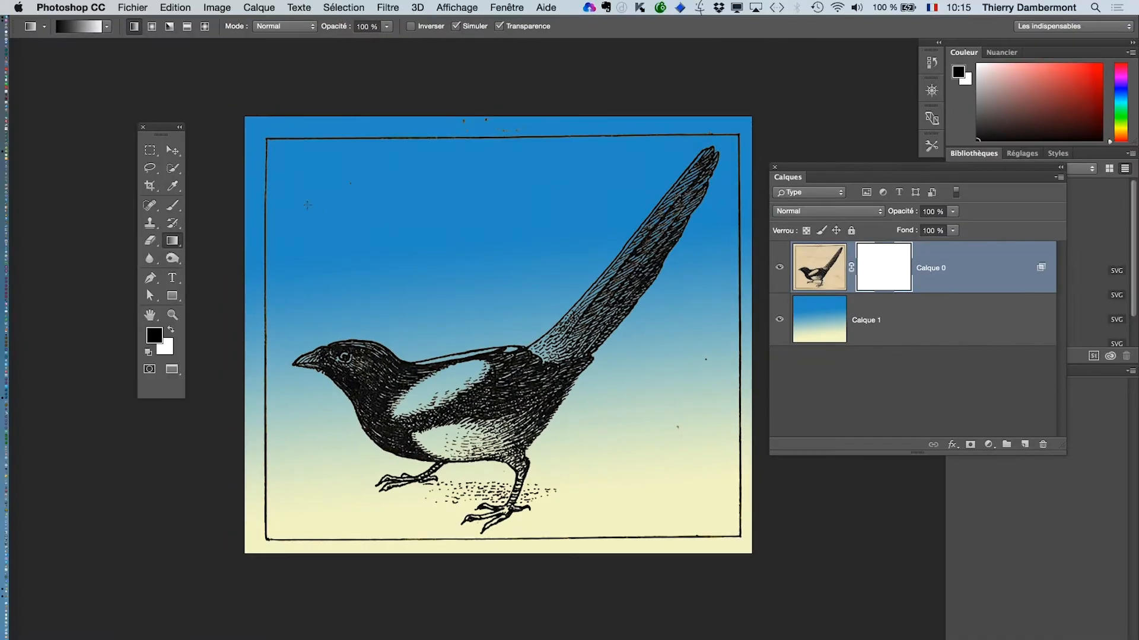
click(170, 209)
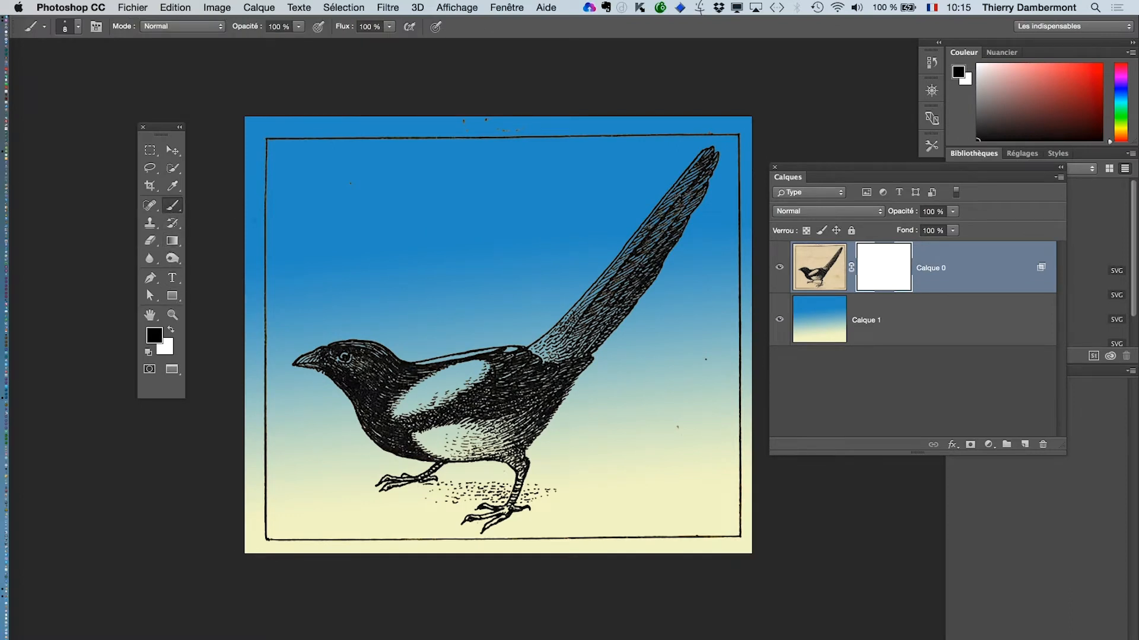
mouse_move(270, 199)
mouse_down()
mouse_move(292, 197)
mouse_move(289, 275)
mouse_move(284, 178)
mouse_up()
click(266, 138)
shift+click(265, 540)
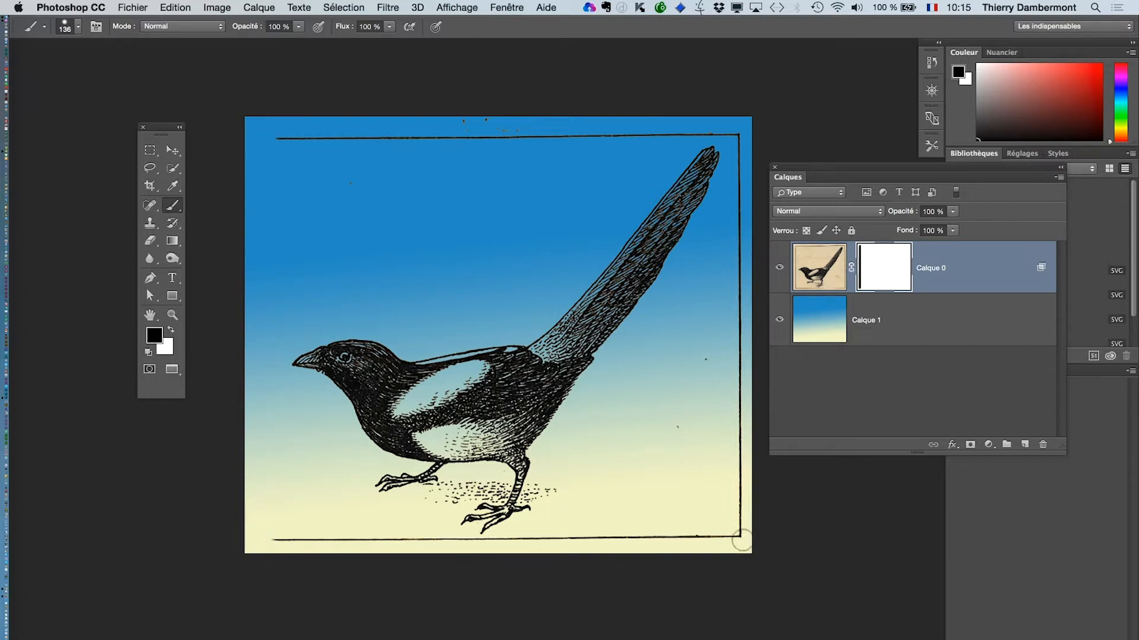
shift+click(741, 540)
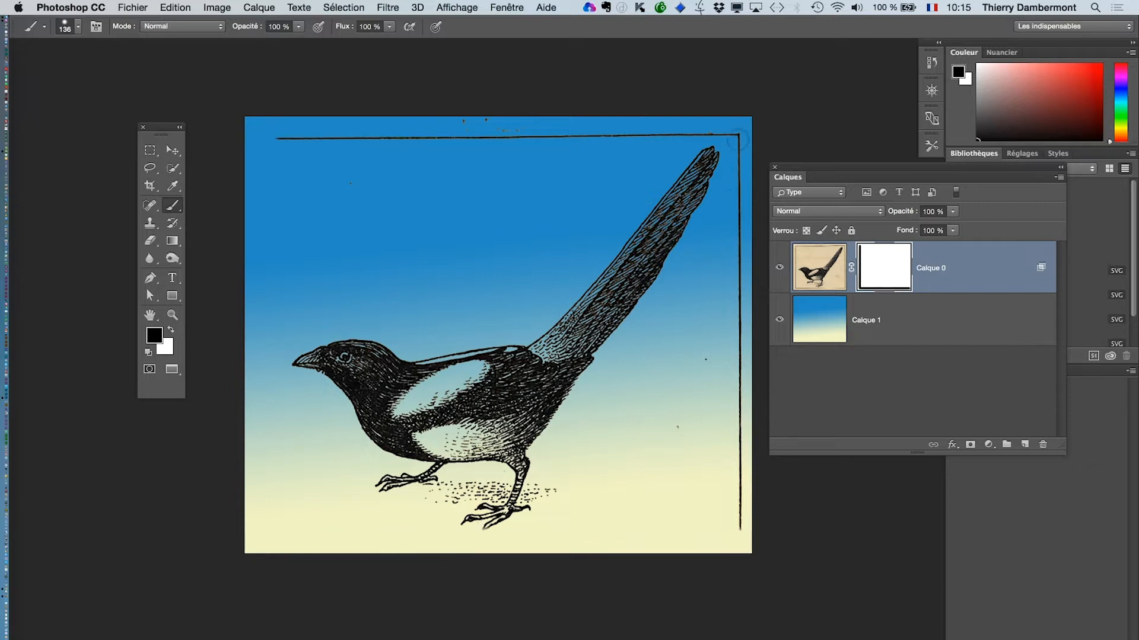
shift+click(738, 129)
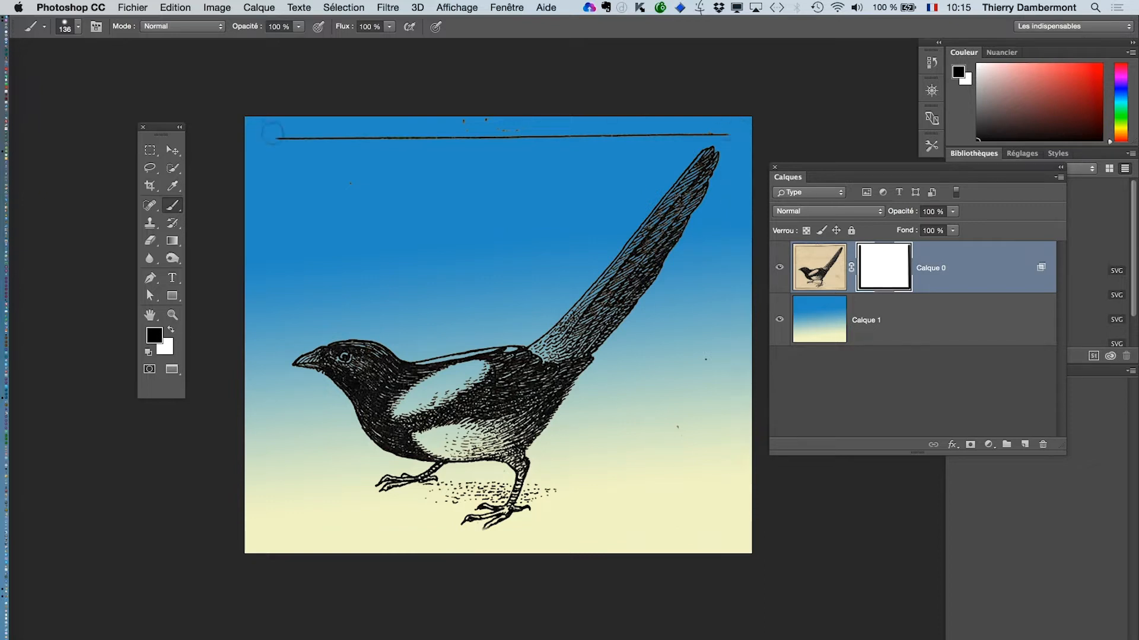
shift+click(273, 132)
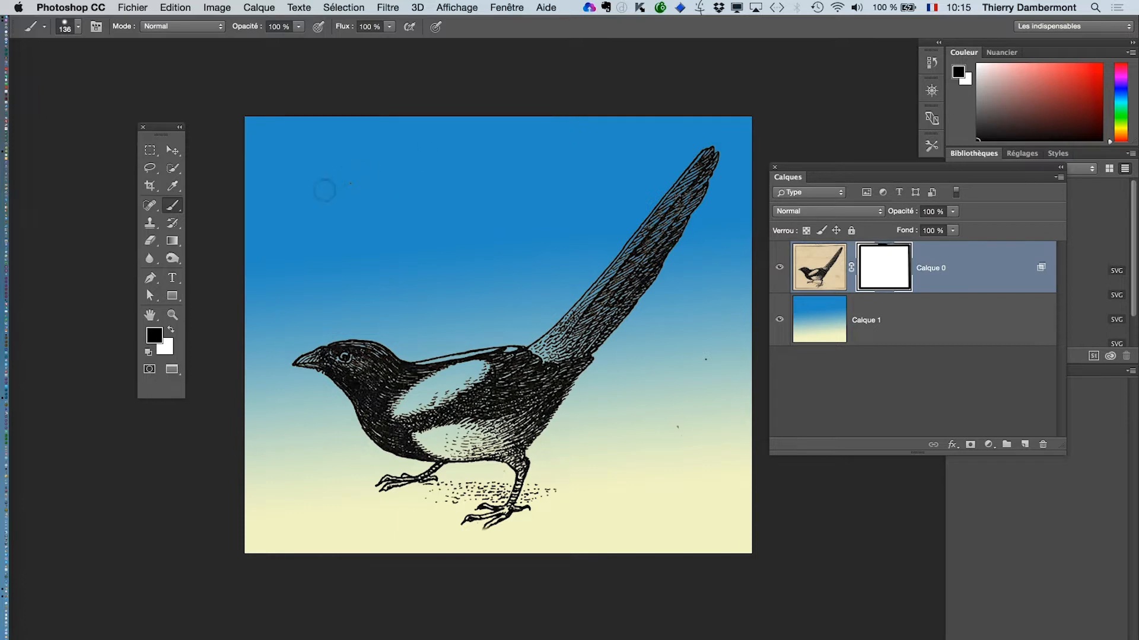
- Mask out the stray specks in the sky and beside the magpie with black brush dabs
click(351, 188)
click(677, 427)
click(705, 360)
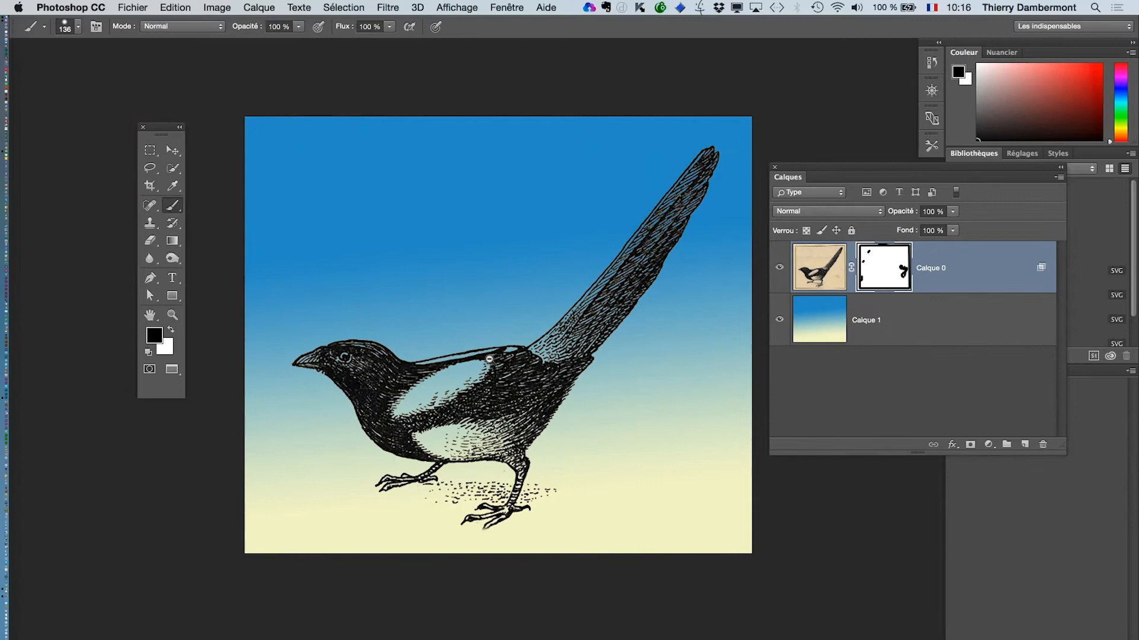
- Save the masked magpie document as a new version named pie-04.psd, with maximum compatibility kept on
alt+click(489, 359)
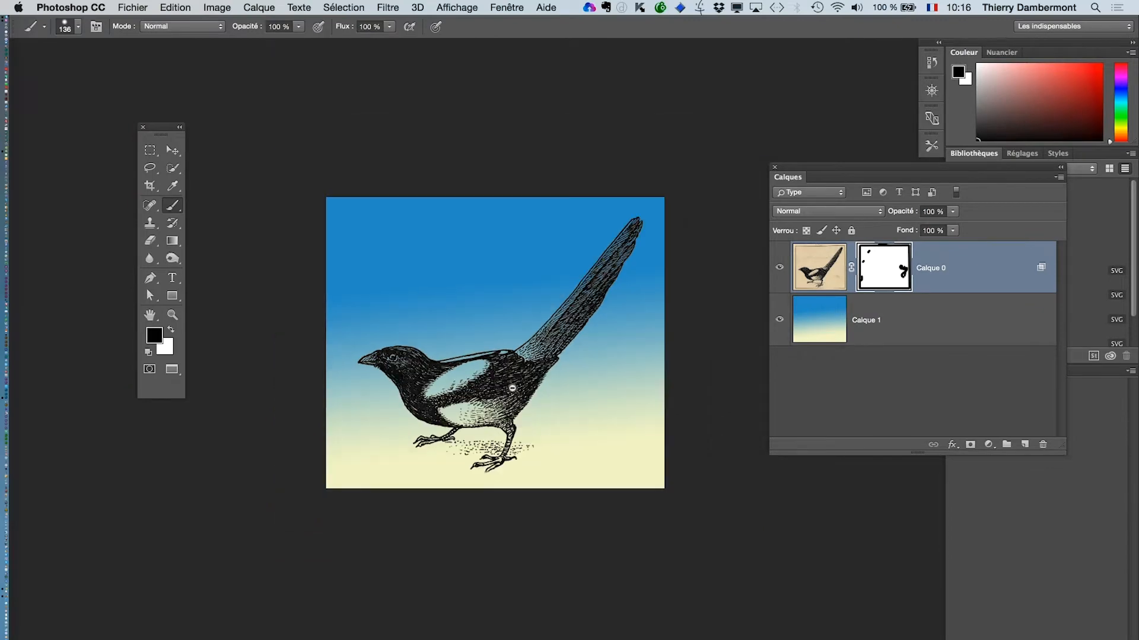
drag(481, 375, 458, 332)
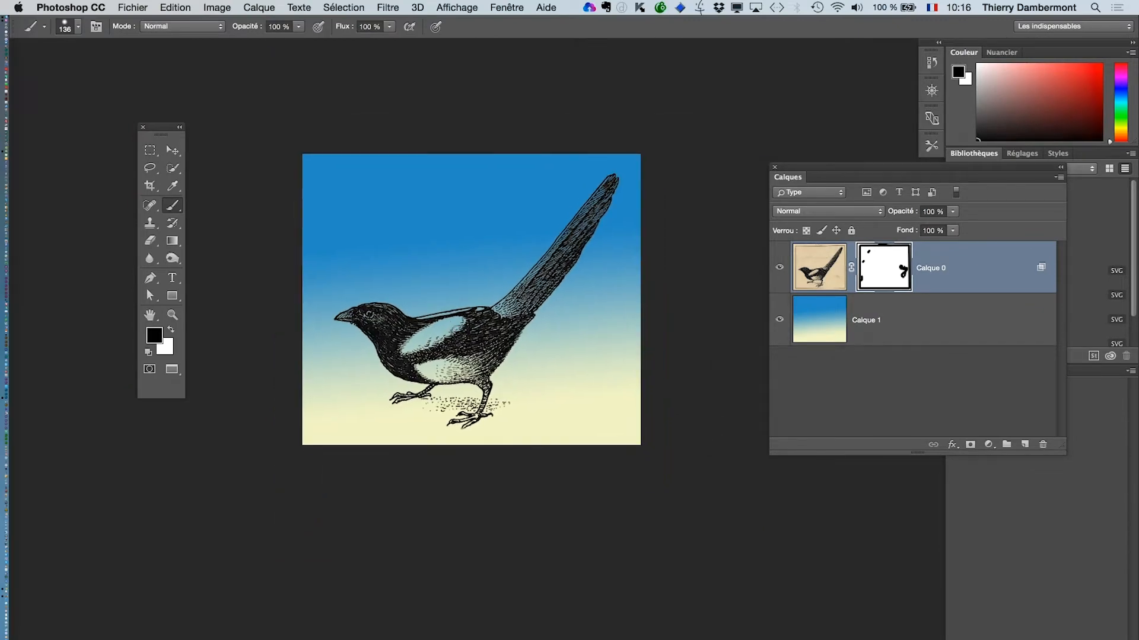
key(super+Tab)
click(393, 489)
click(122, 8)
click(189, 153)
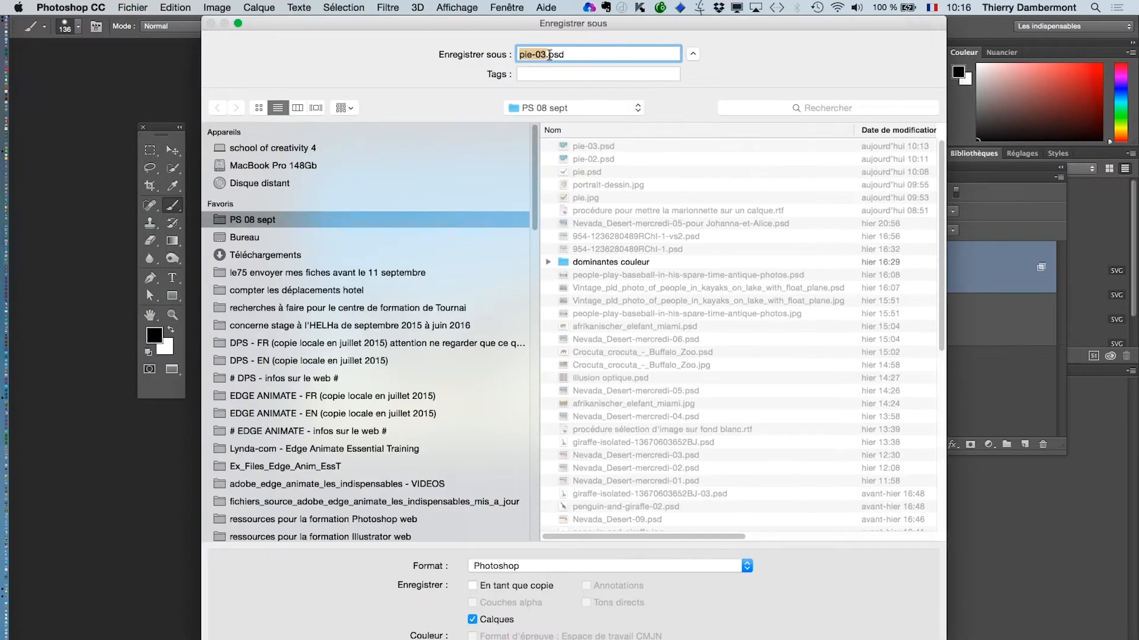
click(546, 55)
key(BackSpace)
text(4)
key(Return)
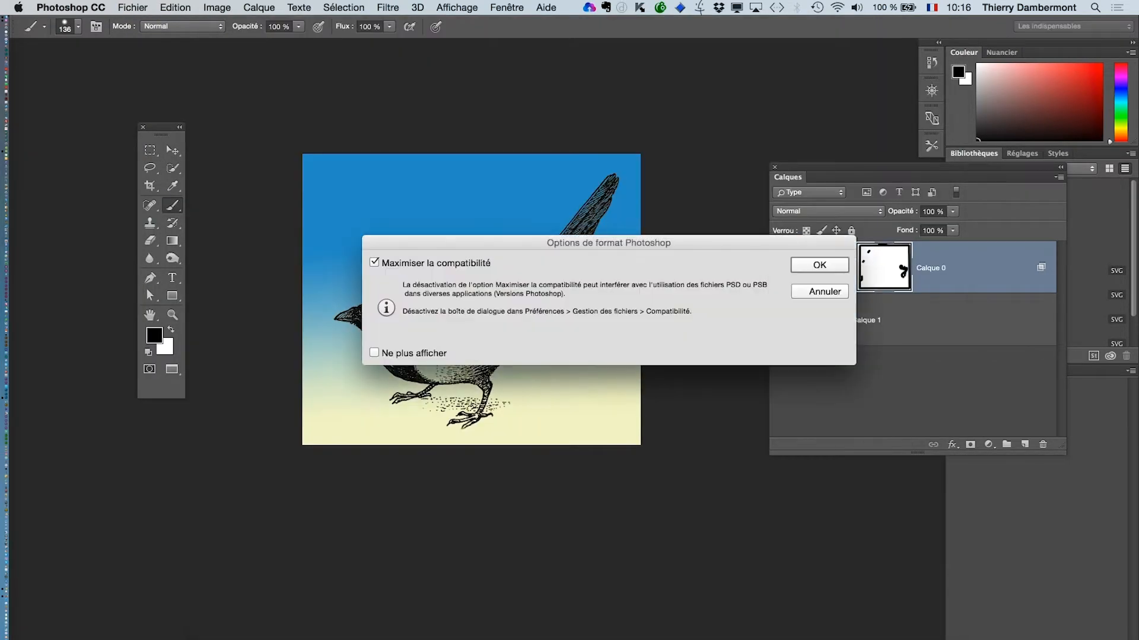
click(800, 261)
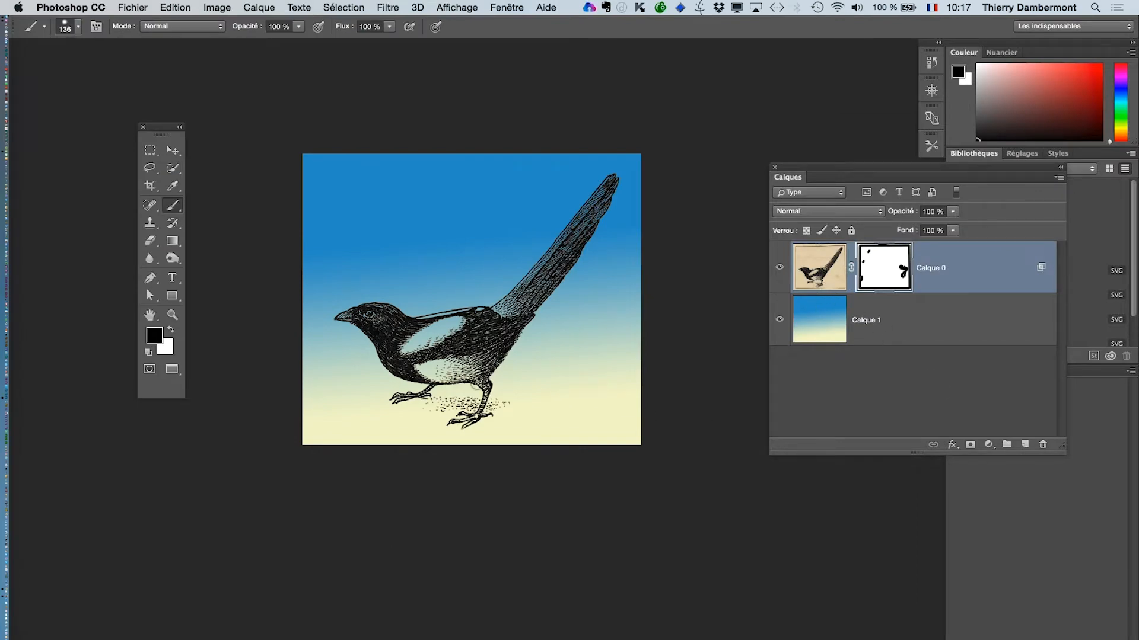
- Create a new empty layer and place it between the magpie drawing and the gradient layer
super+click(443, 366)
super+click(459, 394)
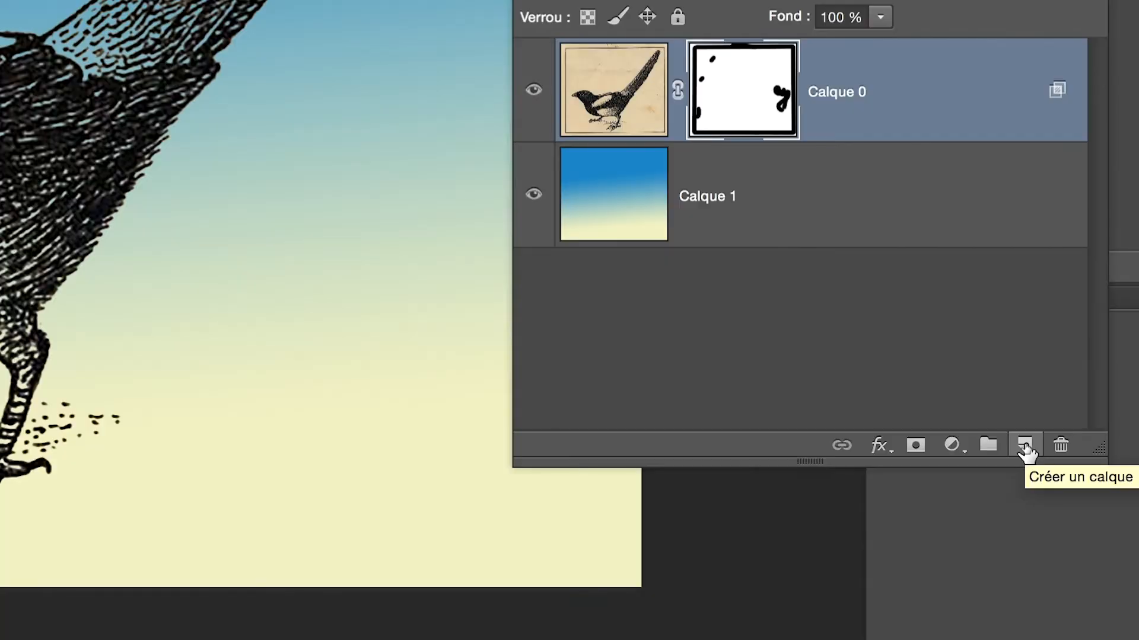
click(1025, 451)
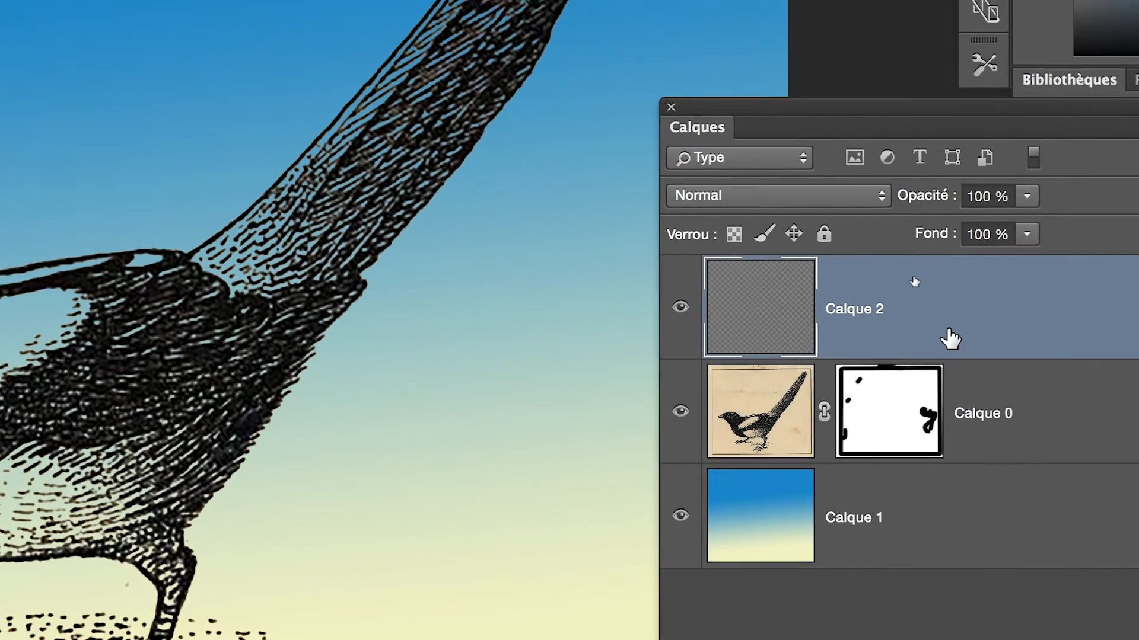
drag(930, 279, 953, 373)
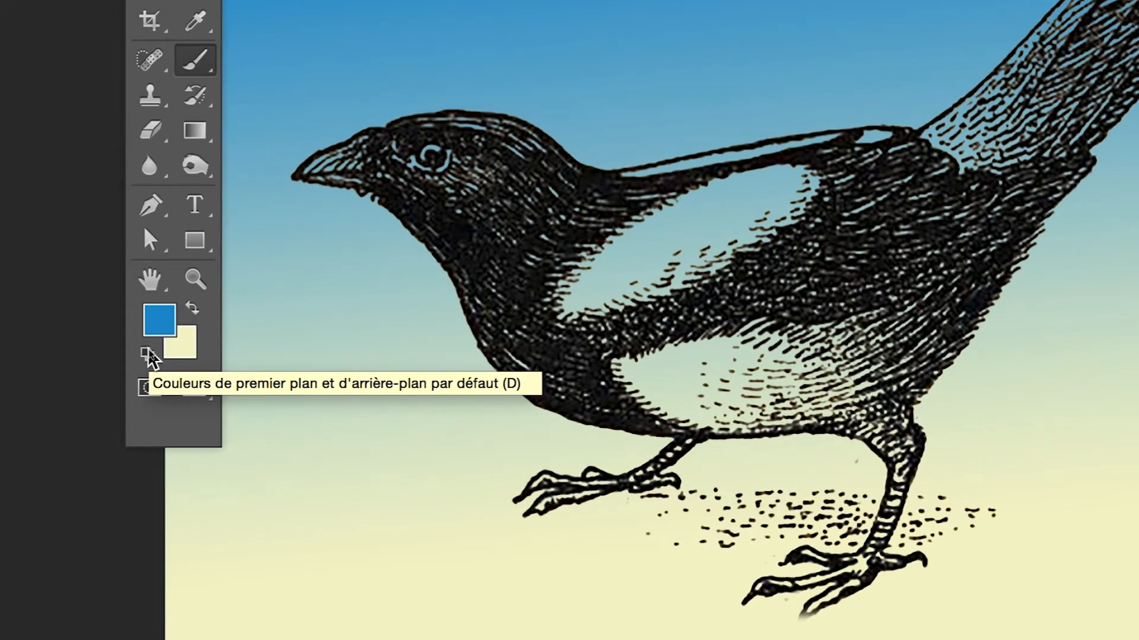
- Paint the magpie's wing patch and belly white on the new layer, using a 160 px brush with 44 % hardness
click(147, 349)
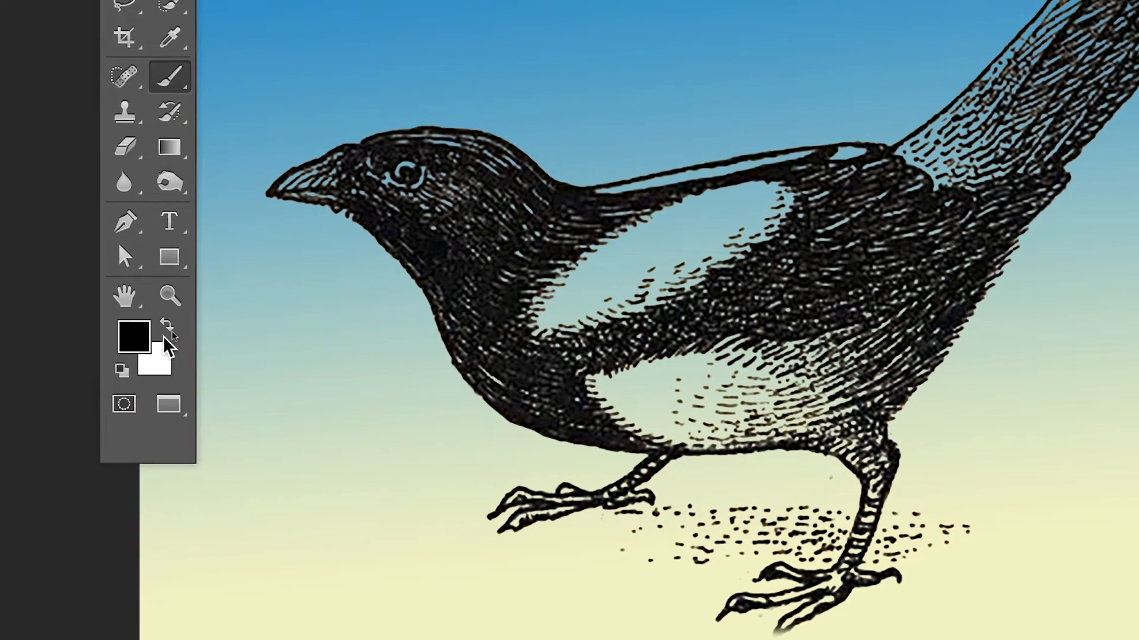
click(193, 305)
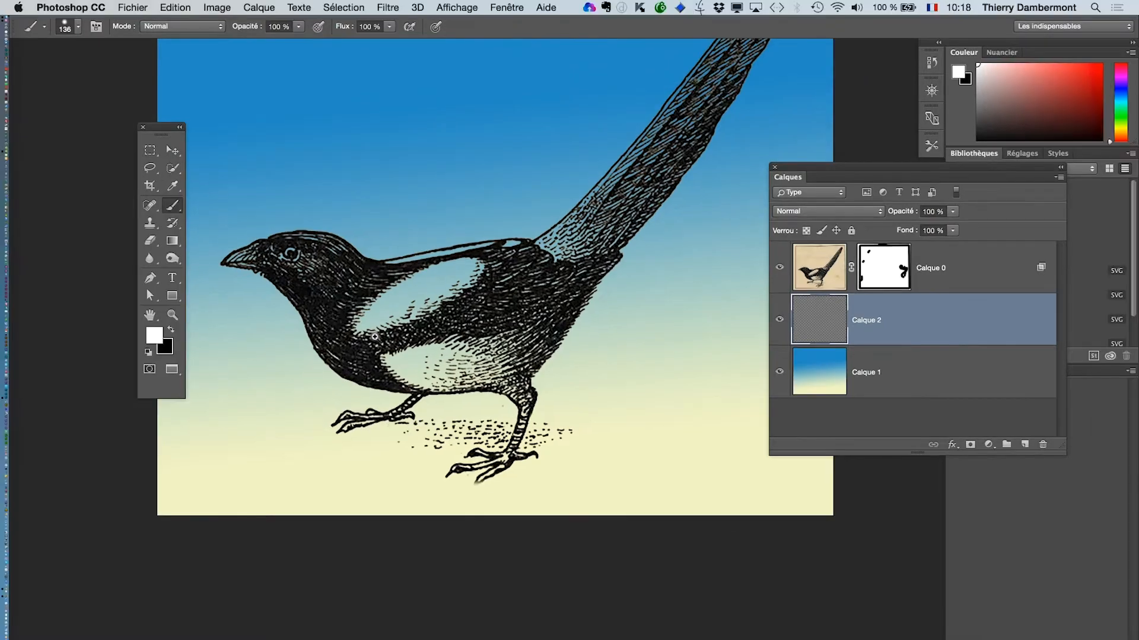
key(super+plus)
drag(444, 293, 423, 296)
mouse_move(498, 234)
mouse_down()
mouse_move(404, 256)
mouse_move(510, 243)
mouse_up()
drag(400, 309, 350, 319)
drag(373, 313, 396, 314)
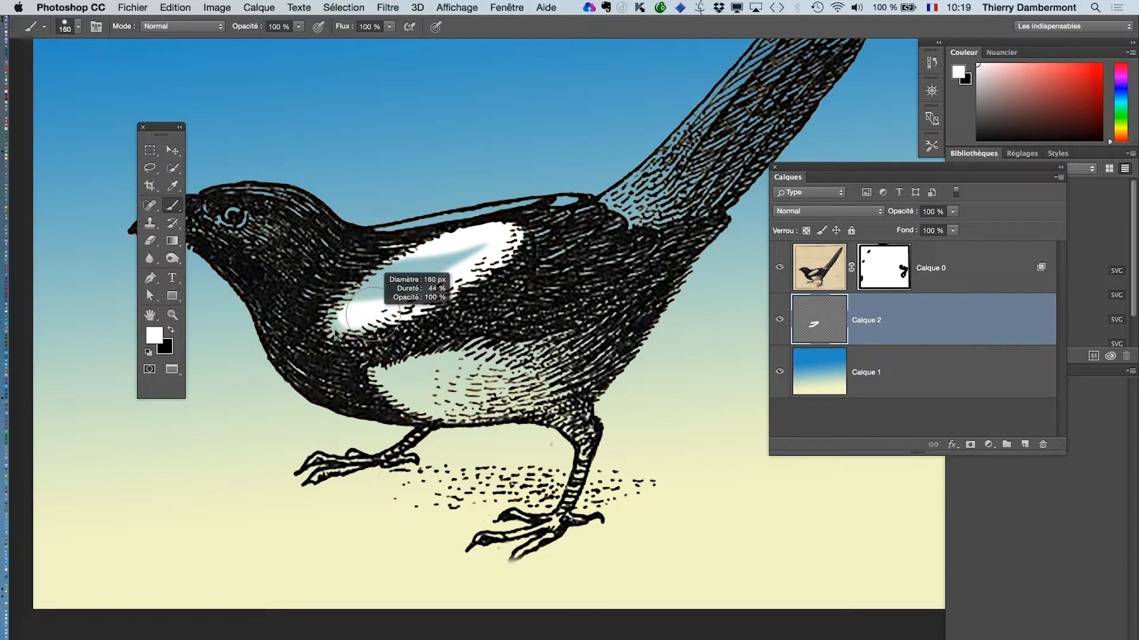
mouse_move(446, 268)
mouse_down()
mouse_move(353, 308)
mouse_move(394, 370)
mouse_move(435, 365)
mouse_move(414, 387)
mouse_move(441, 393)
mouse_move(418, 392)
mouse_move(474, 391)
mouse_move(477, 356)
mouse_move(435, 363)
mouse_move(475, 270)
mouse_move(475, 356)
mouse_move(450, 412)
mouse_up()
- Try painting white beneath the magpie's tail feathers on the new layer, and undo the stroke
alt+click(466, 336)
mouse_move(468, 359)
mouse_down()
mouse_move(558, 278)
mouse_move(649, 151)
mouse_up()
key(super+z)
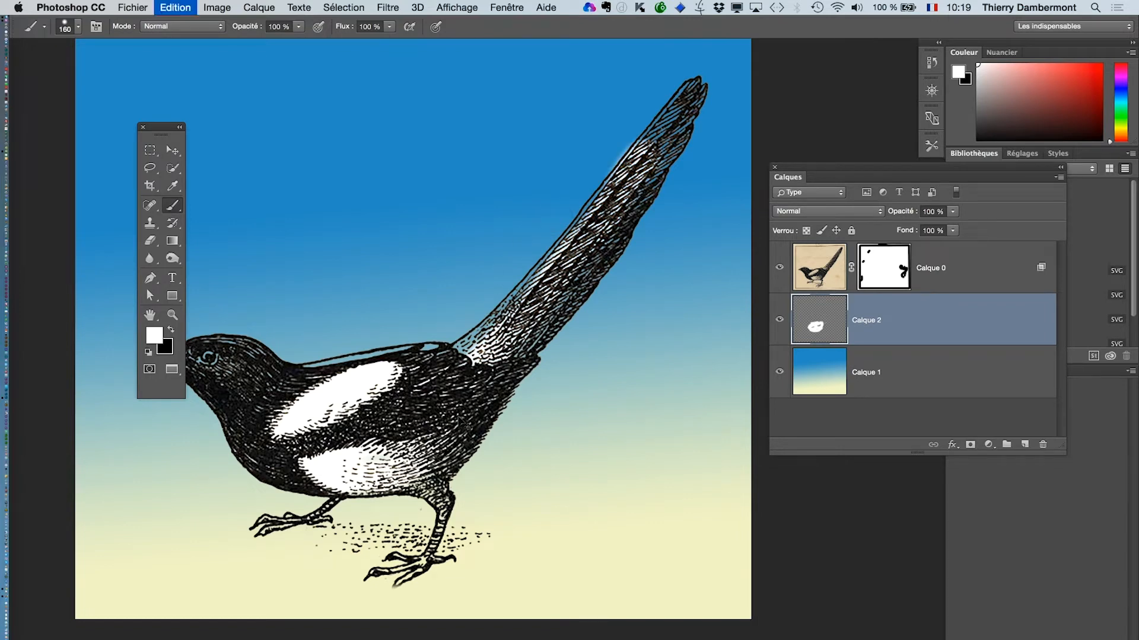
- Paint white on Calque 2 along the thin strip of the magpie's back with a 55-pixel brush
scroll(454, 450, down, 2)
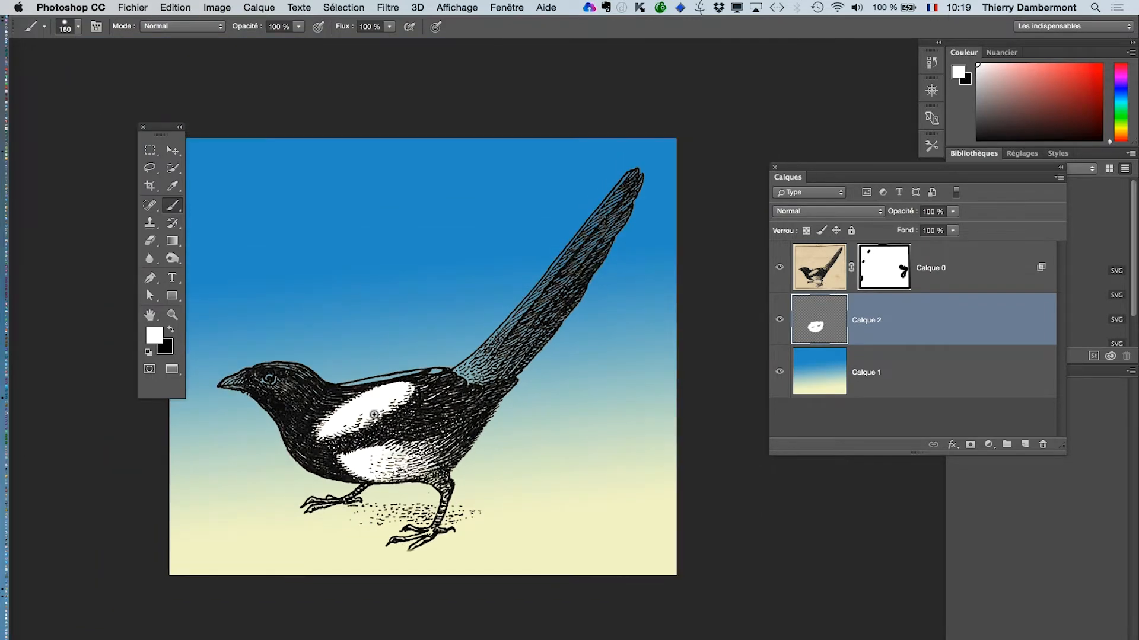
scroll(375, 415, up, 1)
scroll(374, 414, up, 3)
drag(375, 414, 355, 419)
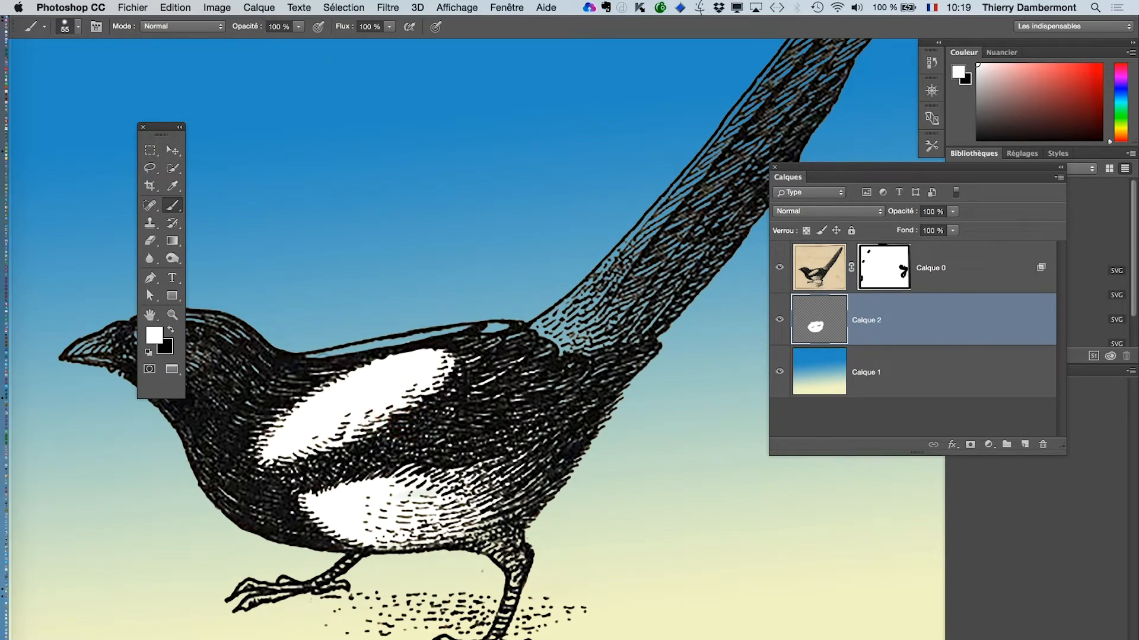
mouse_move(307, 358)
mouse_down()
mouse_move(506, 318)
mouse_move(414, 327)
mouse_up()
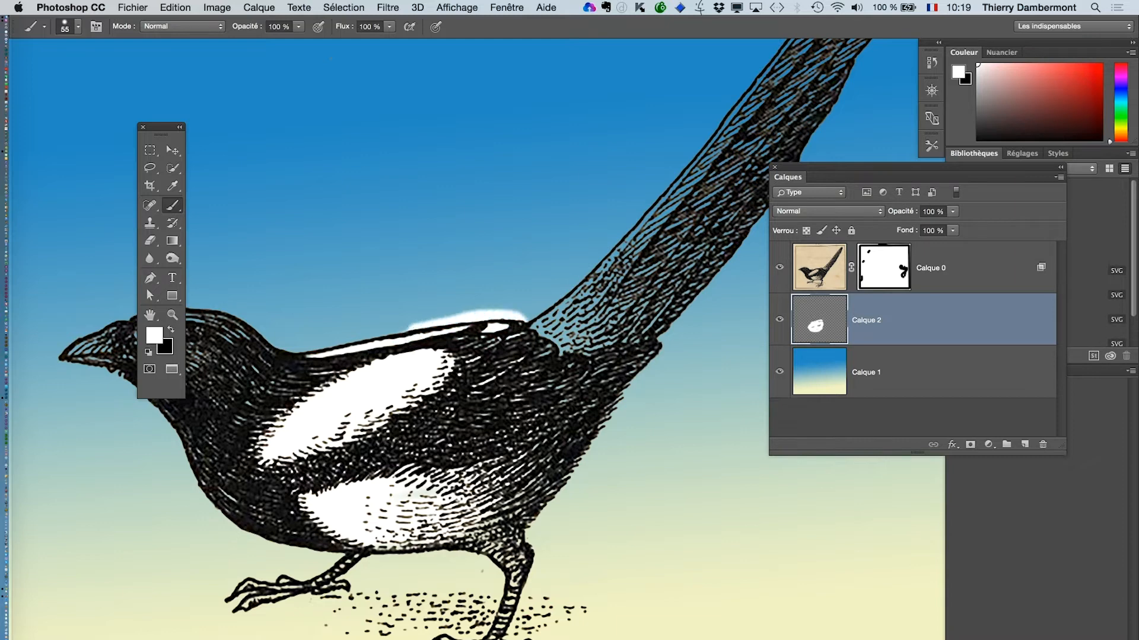
- Erase the white paint spilling into the sky above the magpie's back on Calque 2
click(150, 241)
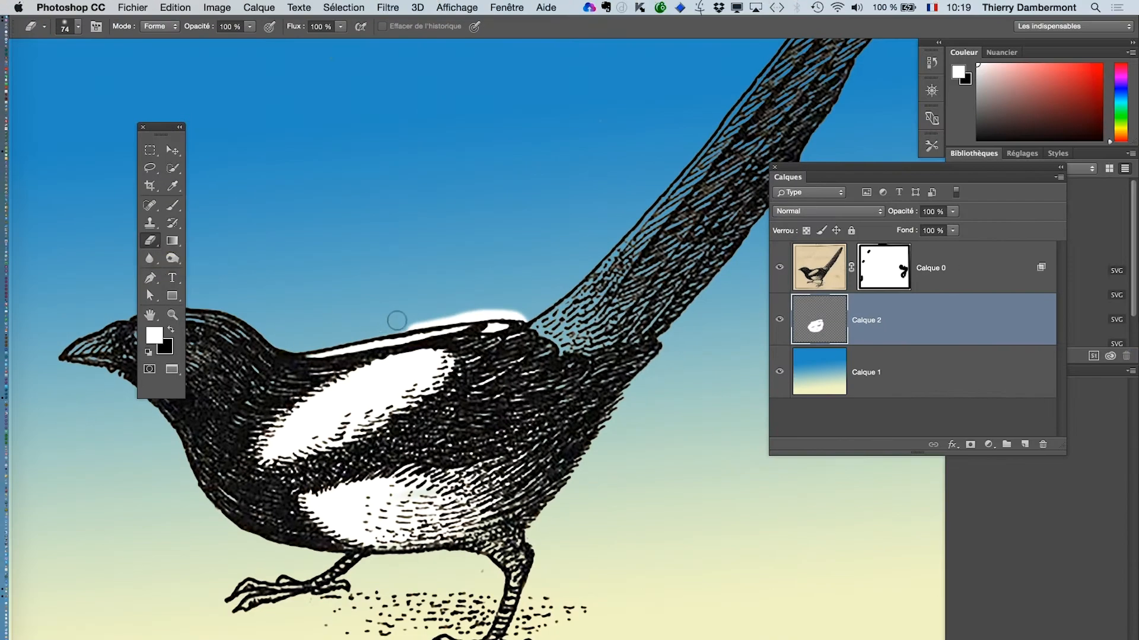
mouse_move(453, 309)
mouse_down()
mouse_move(524, 313)
mouse_move(378, 326)
mouse_move(549, 308)
mouse_move(464, 313)
mouse_move(512, 311)
mouse_up()
alt+super+click(519, 469)
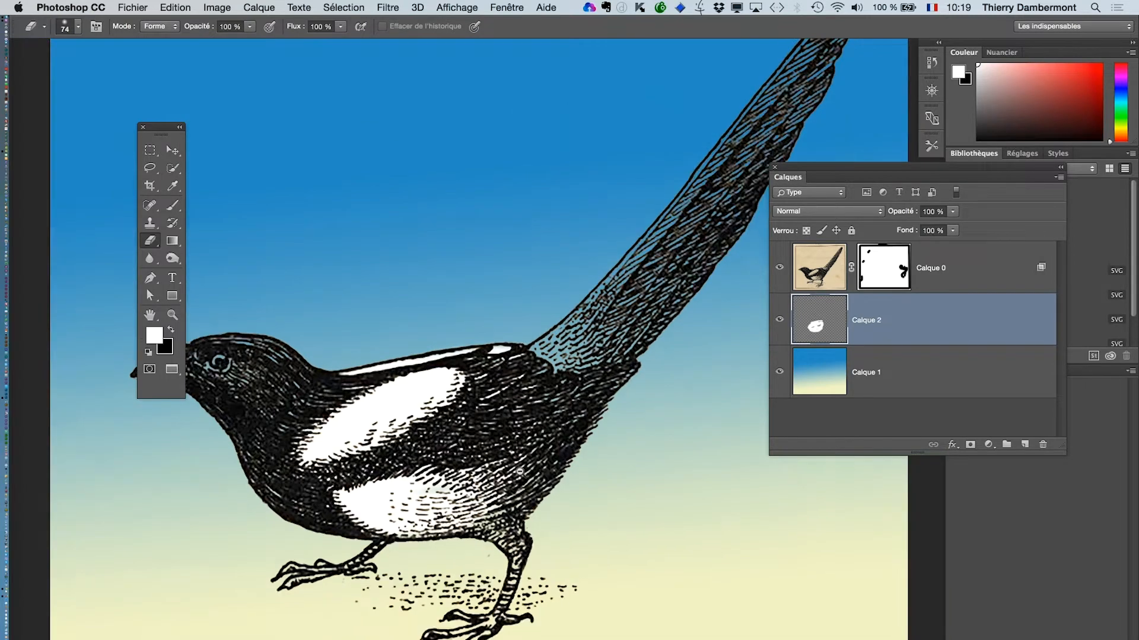
super+click(506, 551)
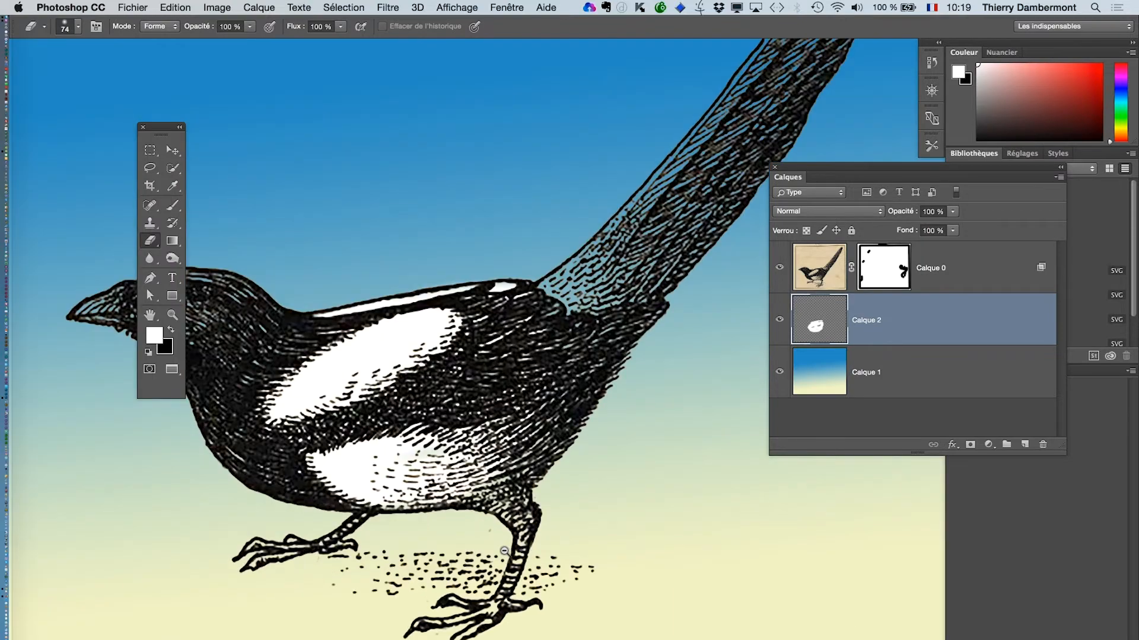
alt+super+click(505, 551)
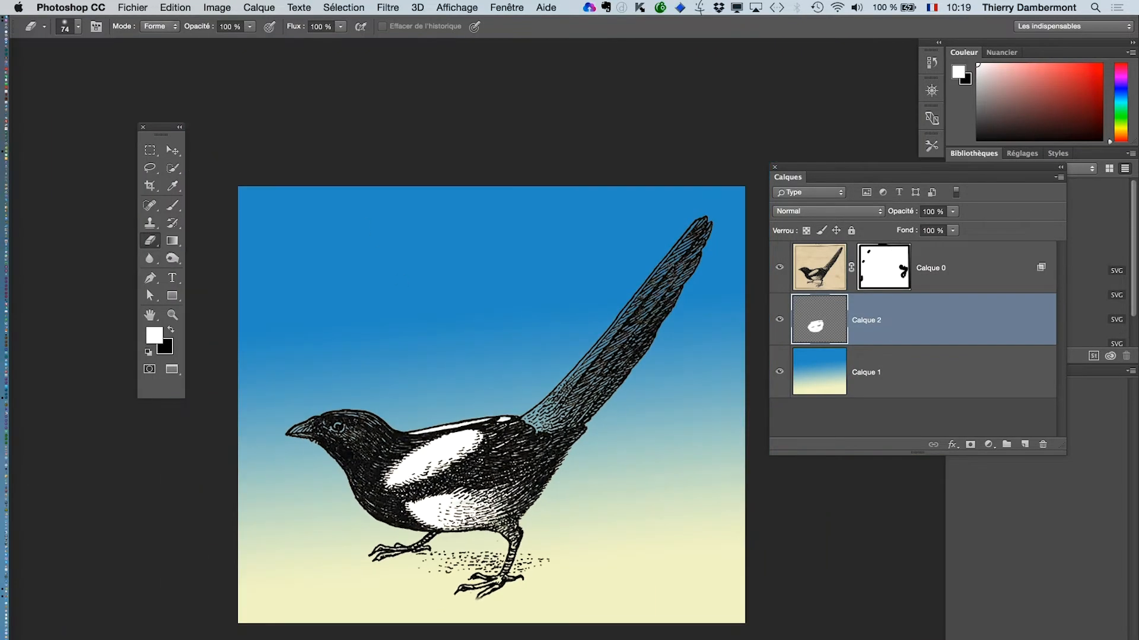
- Save a new version of the document as pie-05.psd in the PS 08 sept folder
click(131, 8)
click(178, 146)
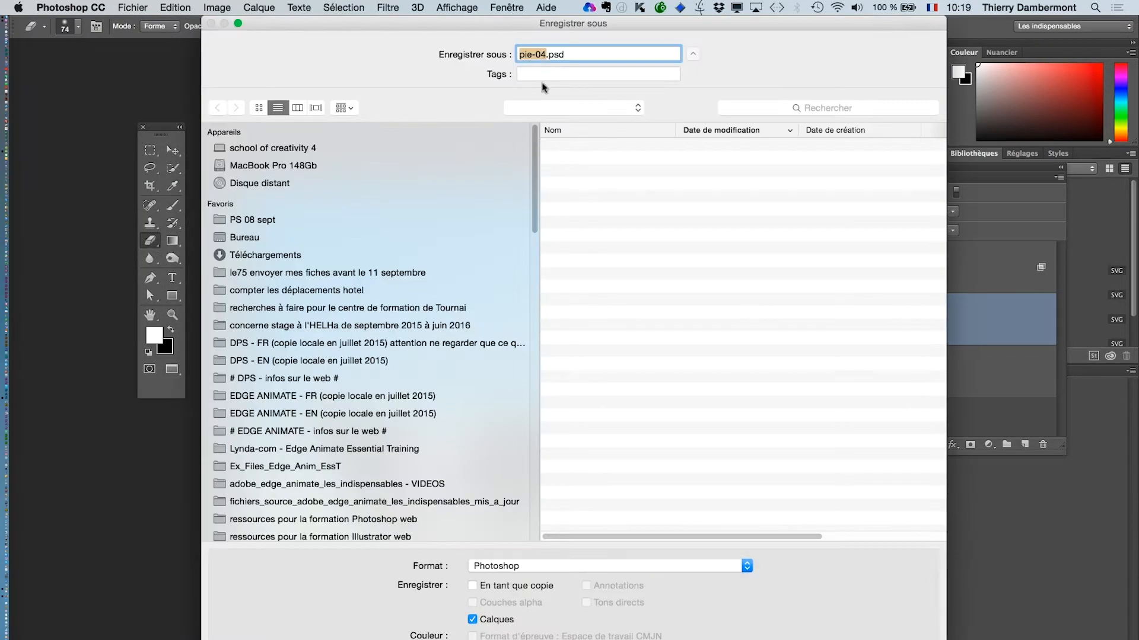
click(544, 55)
key(BackSpace)
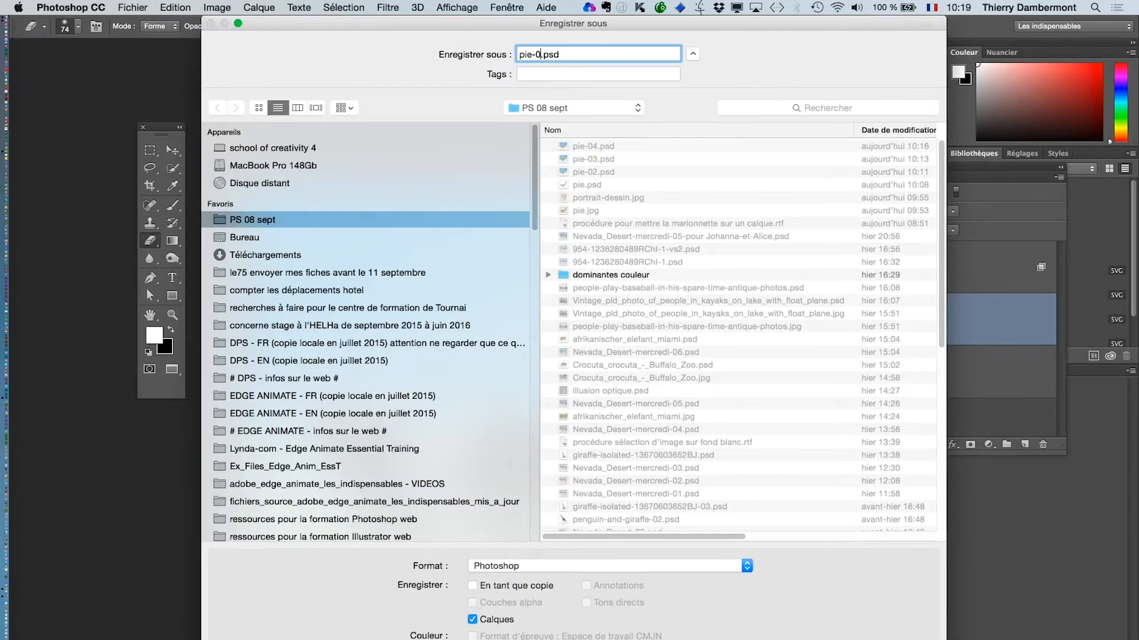
text(5)
key(Return)
click(818, 265)
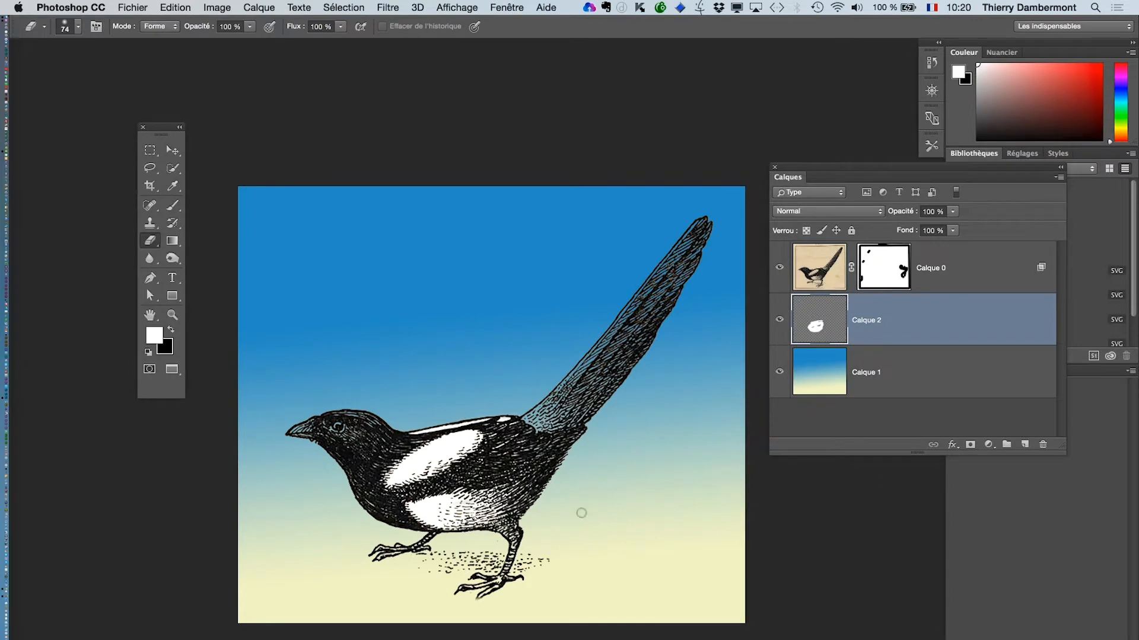
alt+super+click(593, 490)
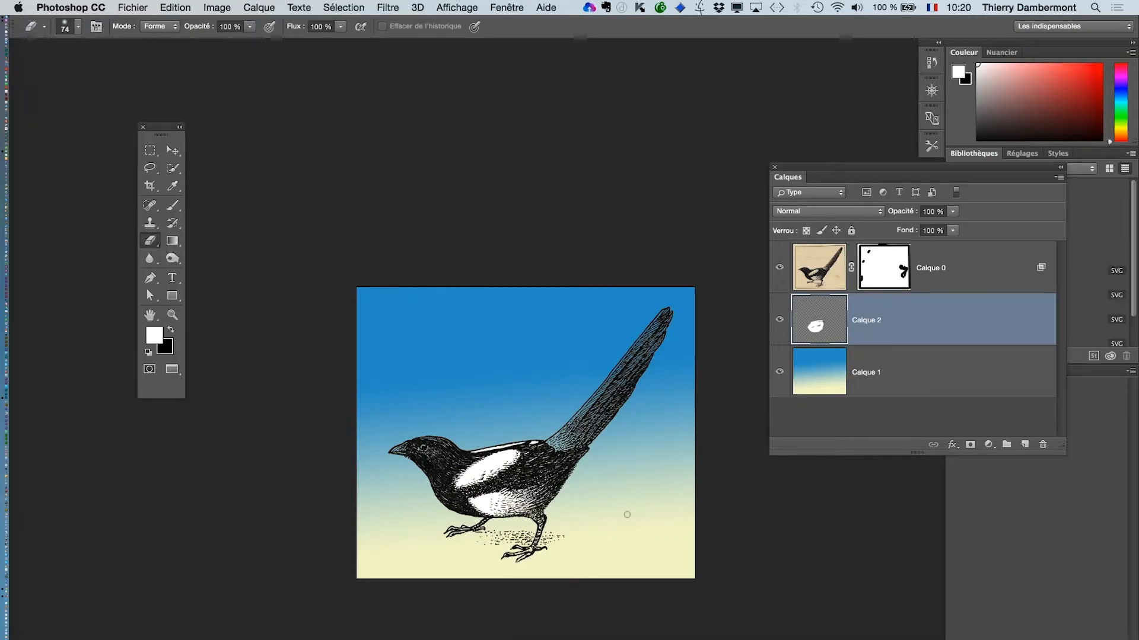
super+click(534, 483)
super+click(535, 519)
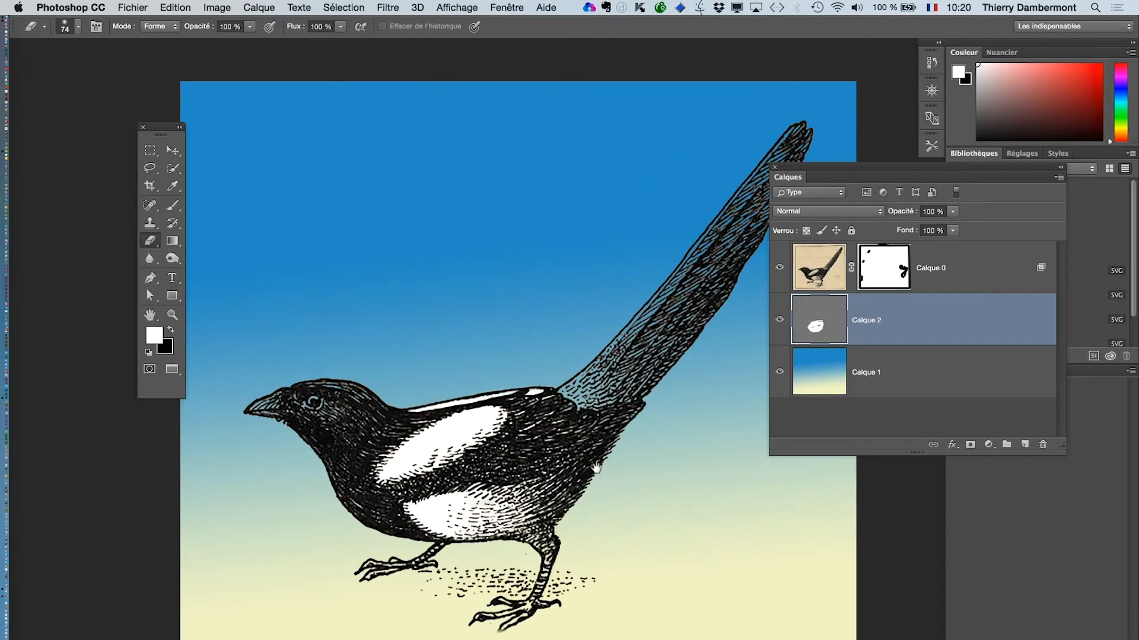
mouse_move(558, 470)
mouse_down()
mouse_move(540, 470)
mouse_move(536, 451)
mouse_up()
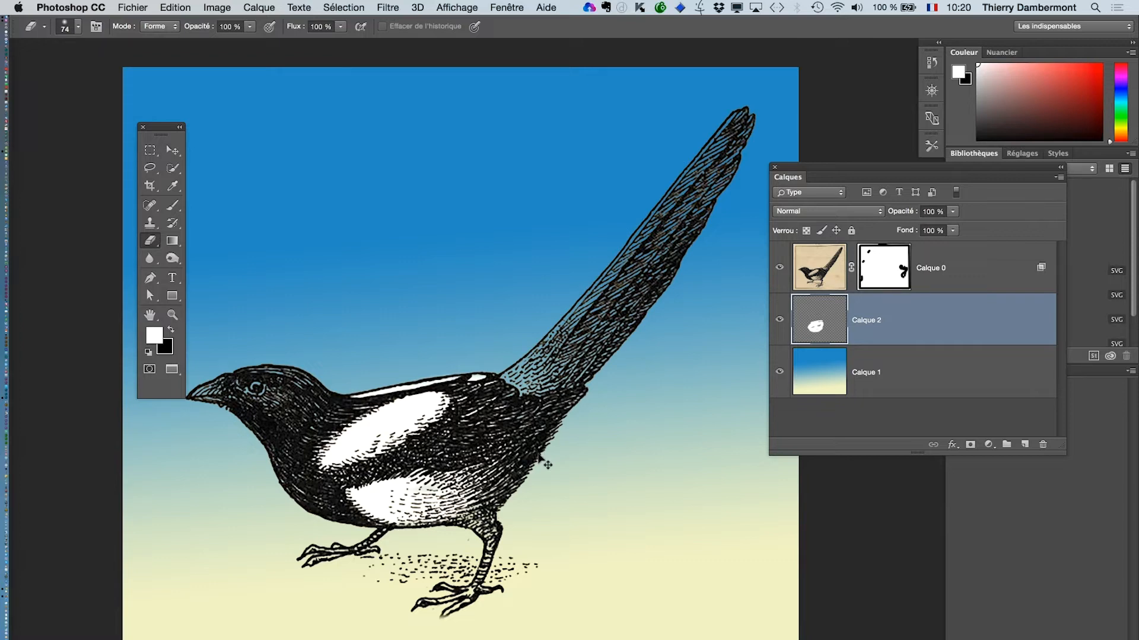
key(super+Tab)
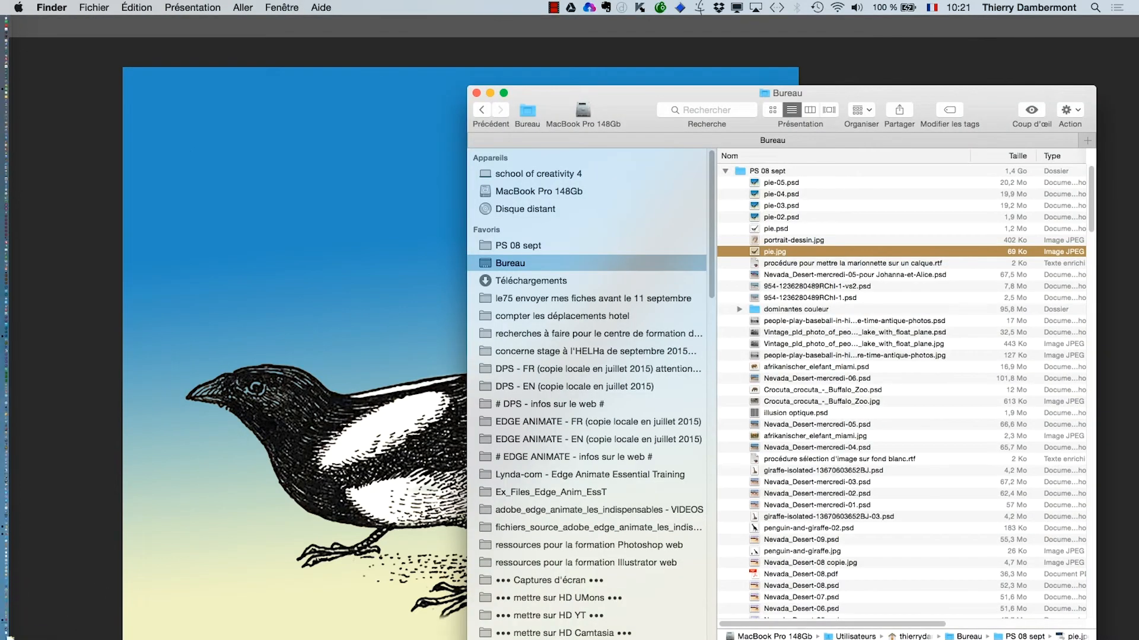
key(super+Tab)
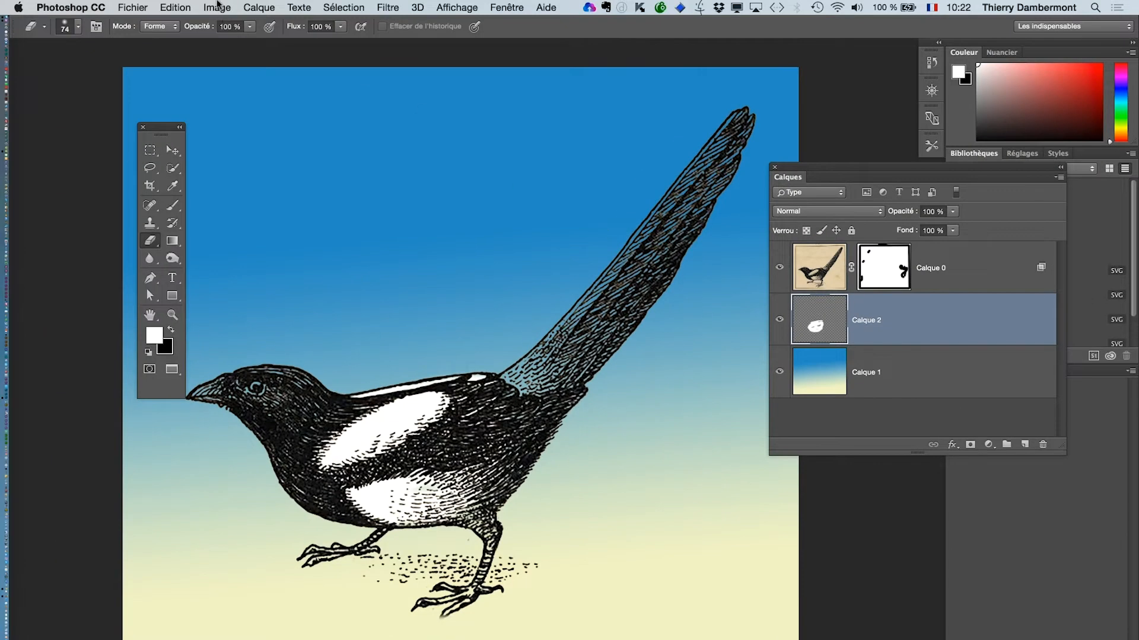
- Start a Teinte/Saturation adjustment on Calque 2, the layer with the magpie's white patches
click(217, 7)
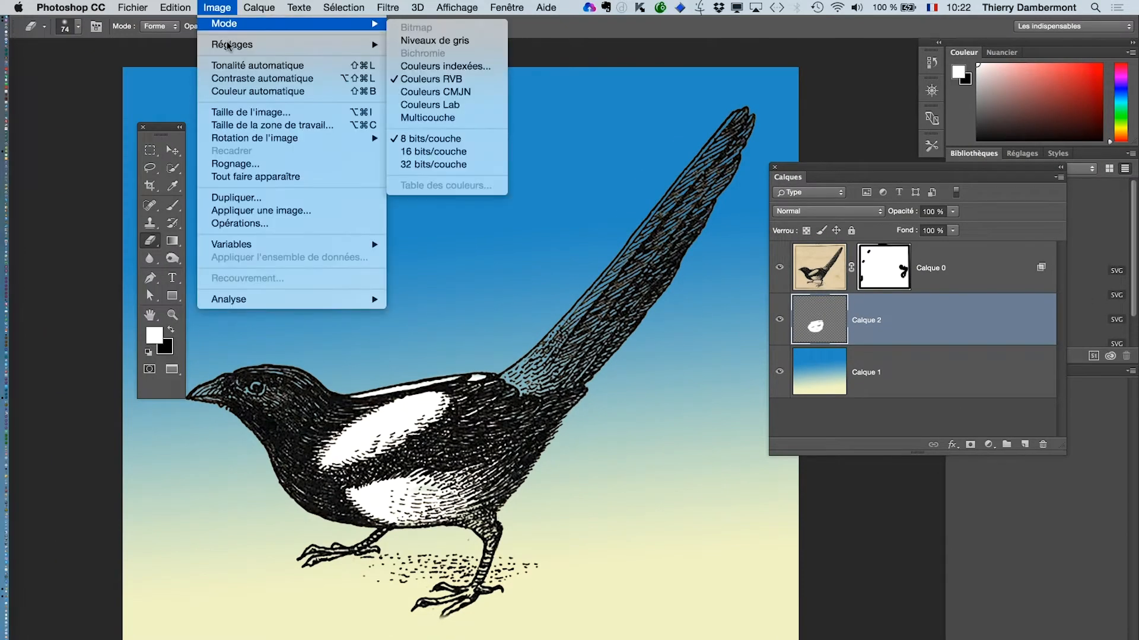
mouse_move(238, 44)
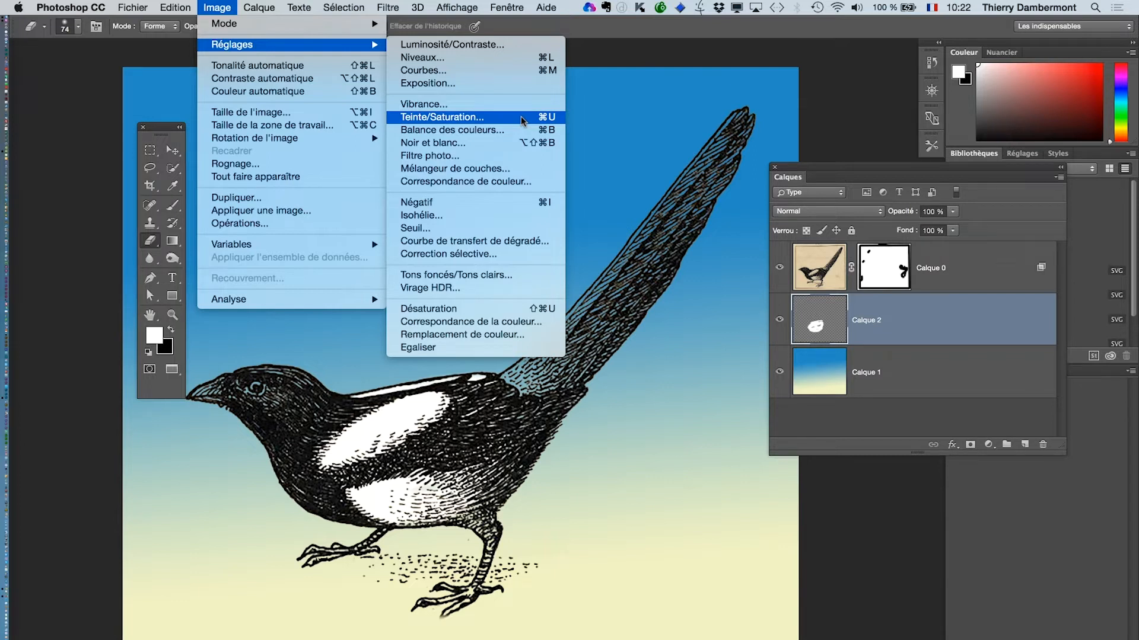
click(821, 342)
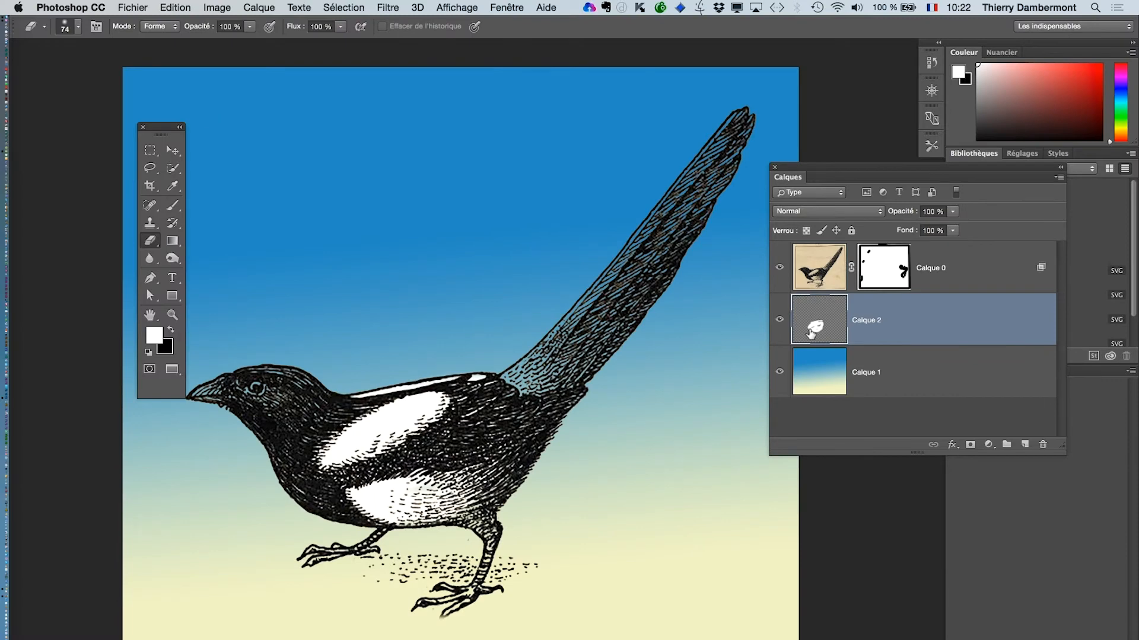
click(207, 7)
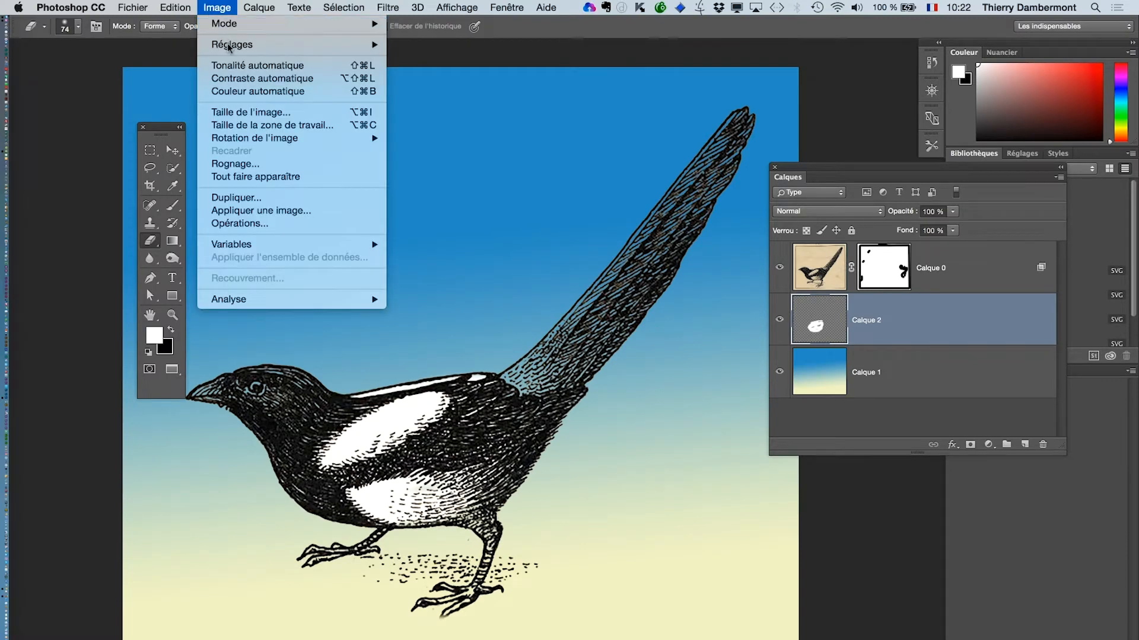
mouse_move(230, 47)
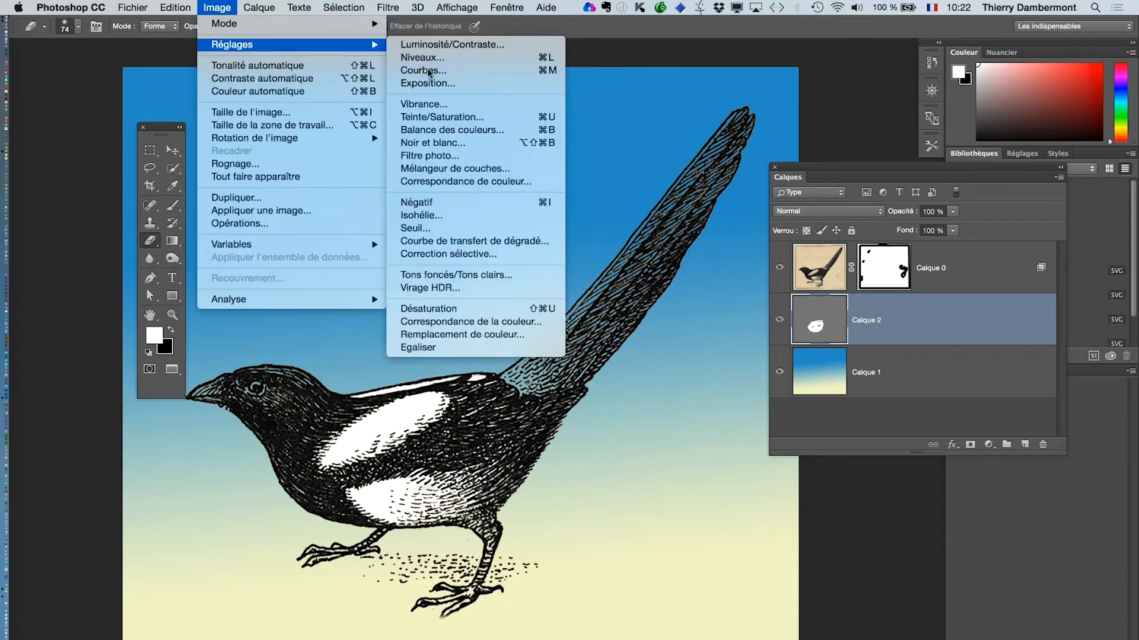
click(468, 120)
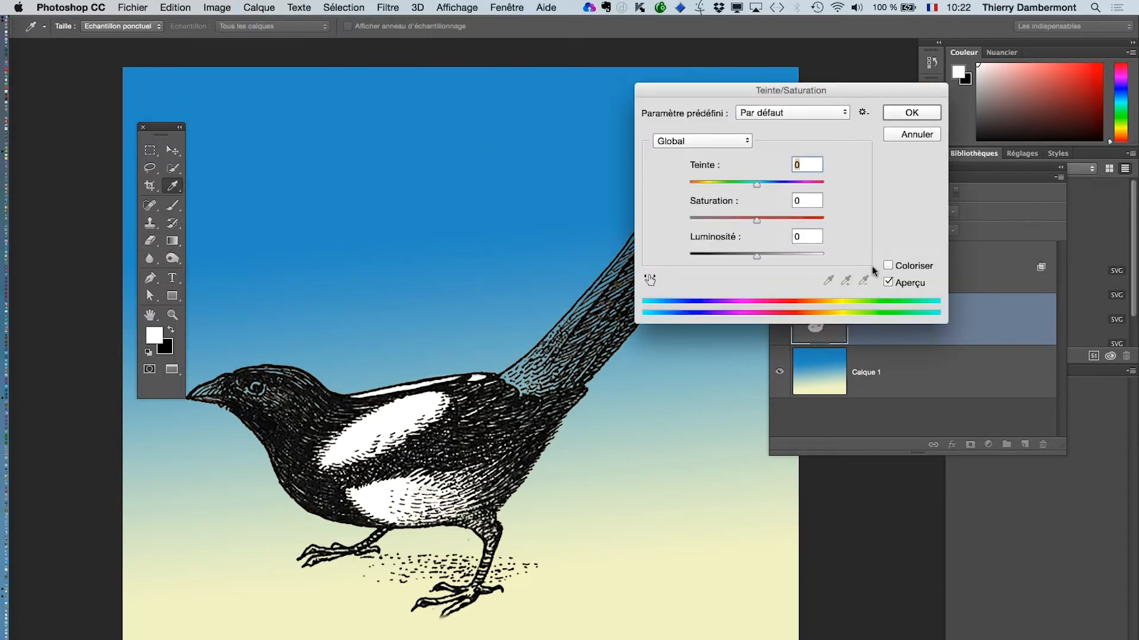
- Try a hue of -109 on the white patches and enable the Coloriser option
drag(732, 183, 708, 184)
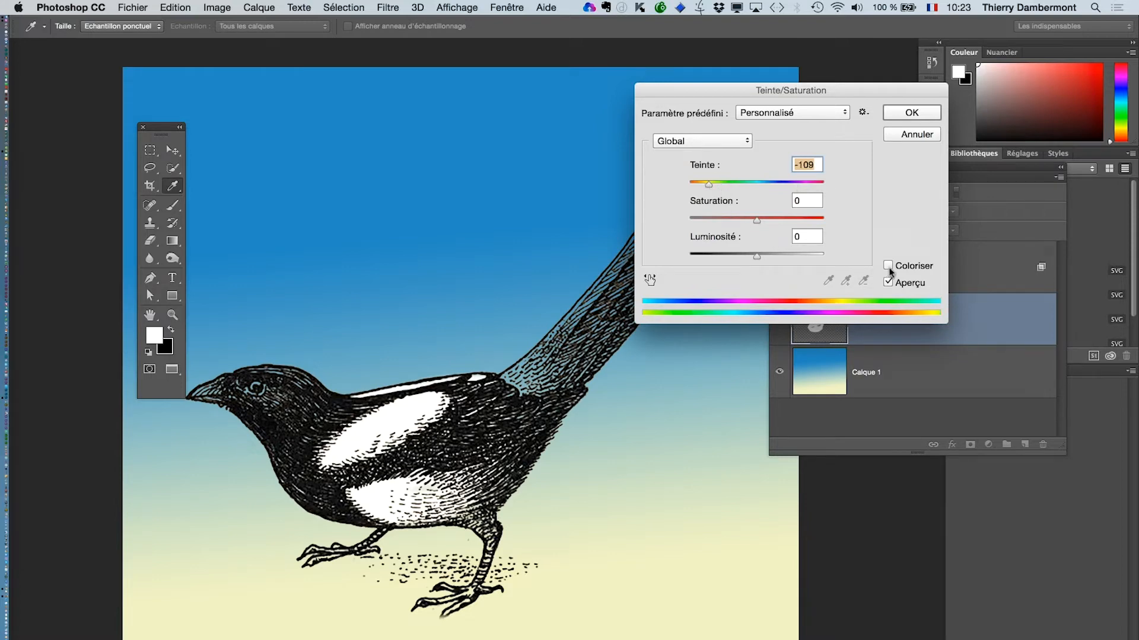
key(alt)
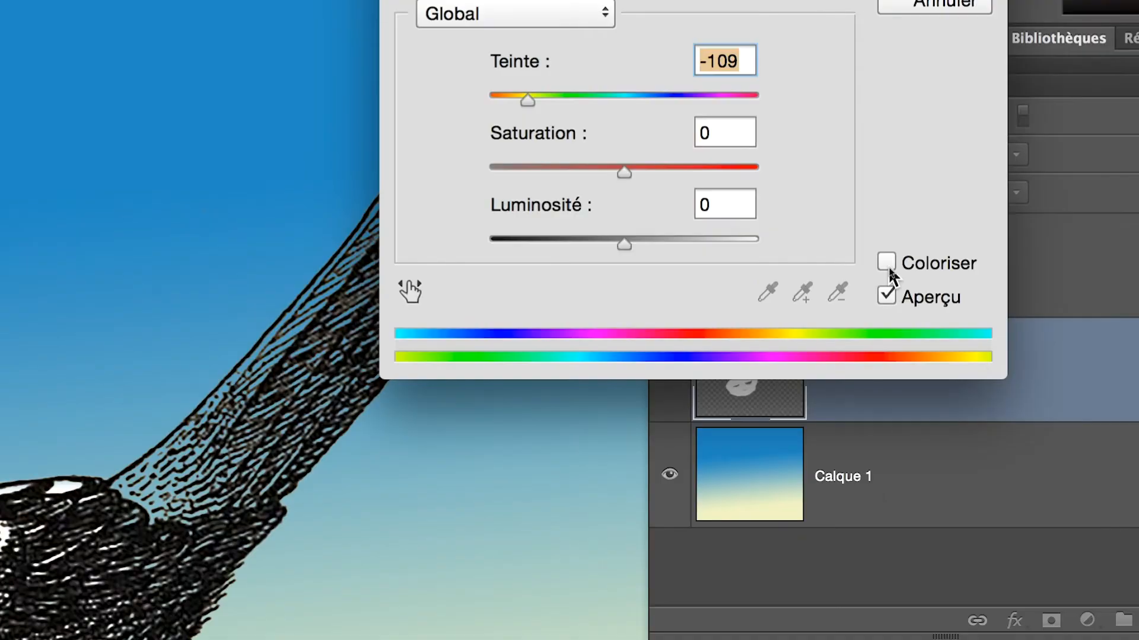
click(886, 262)
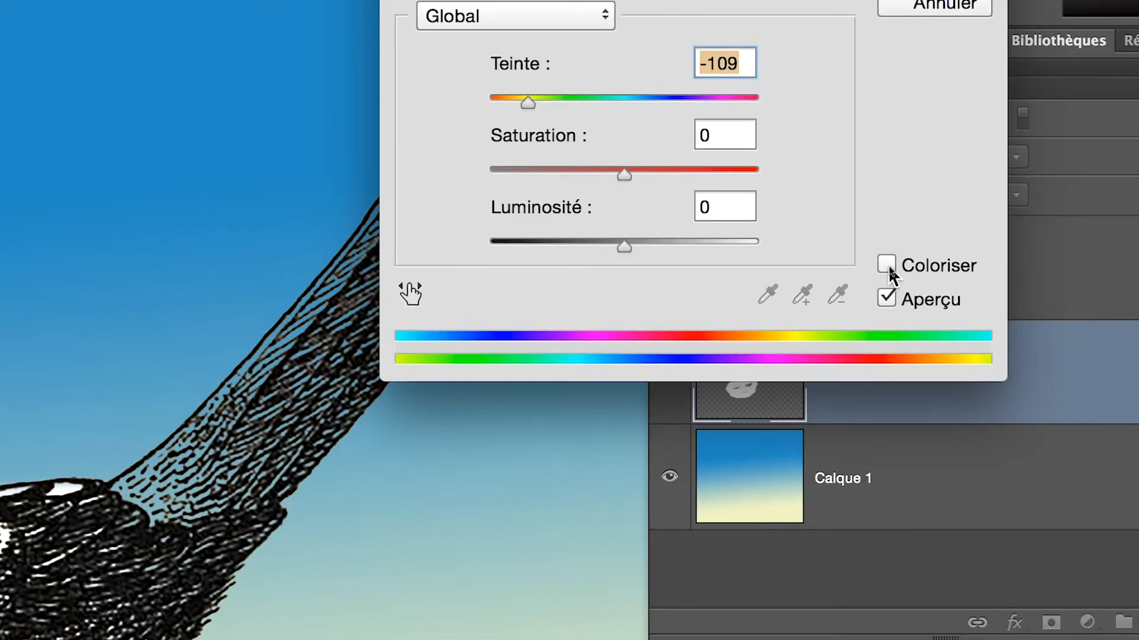
key(alt)
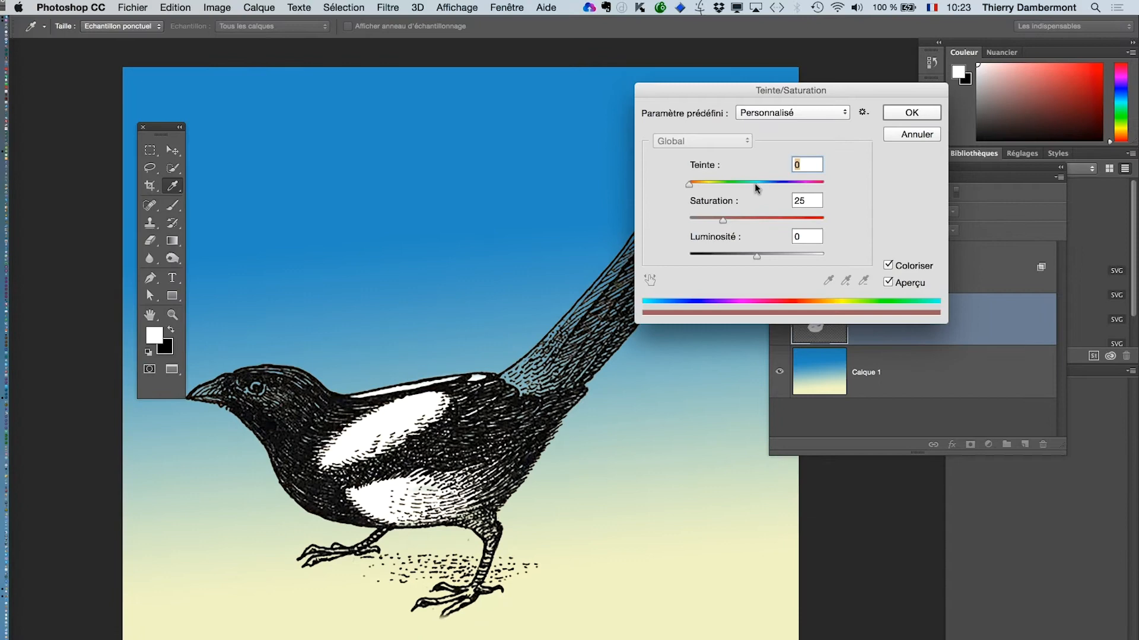
- Colour the white patches magenta with hue 304, saturation 69 and lightness -35
click(757, 184)
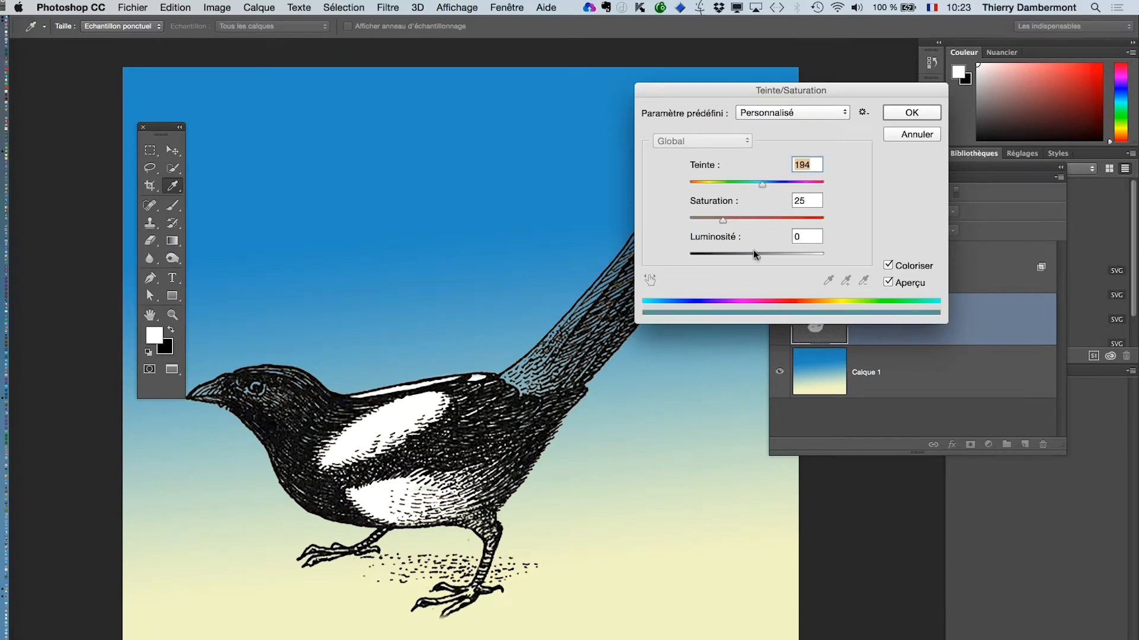
click(738, 255)
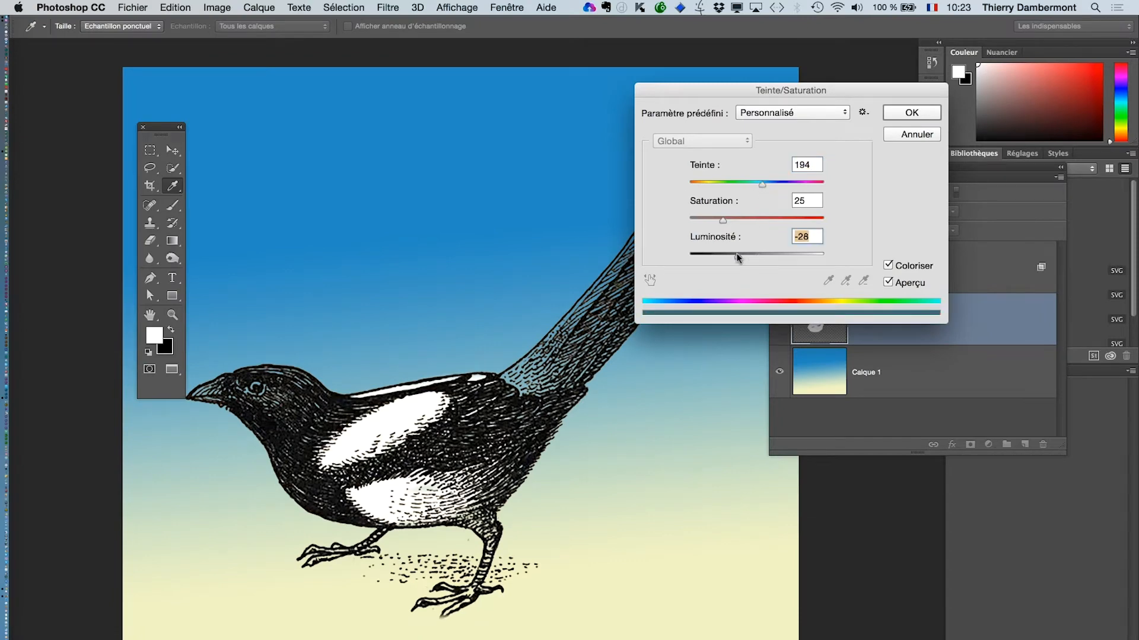
click(759, 219)
drag(796, 184, 803, 185)
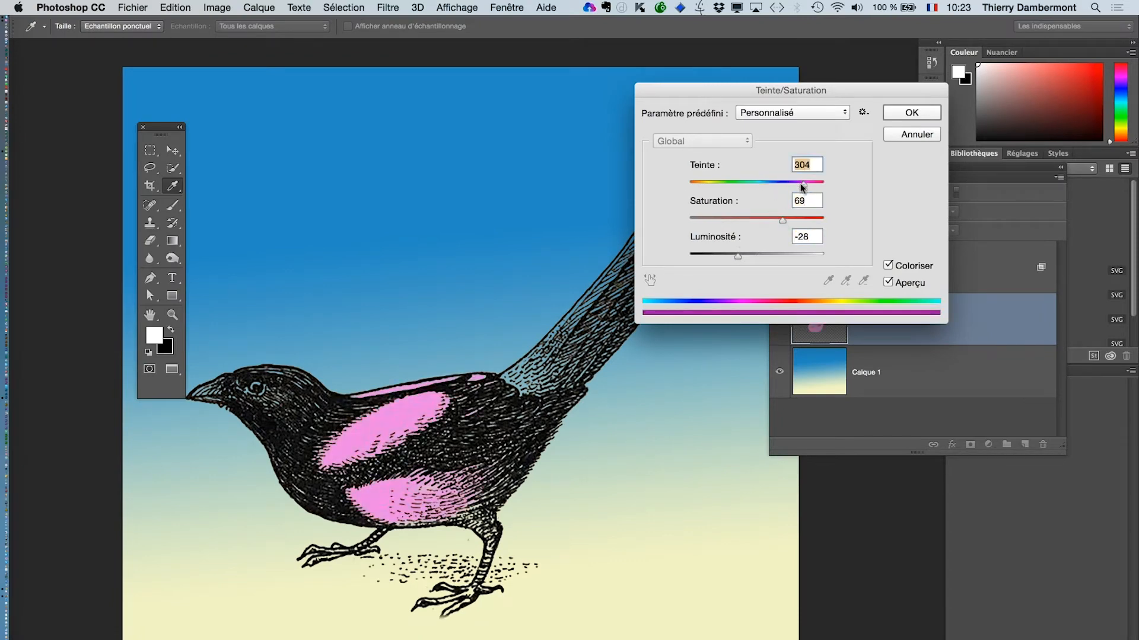
click(746, 255)
drag(736, 254, 732, 258)
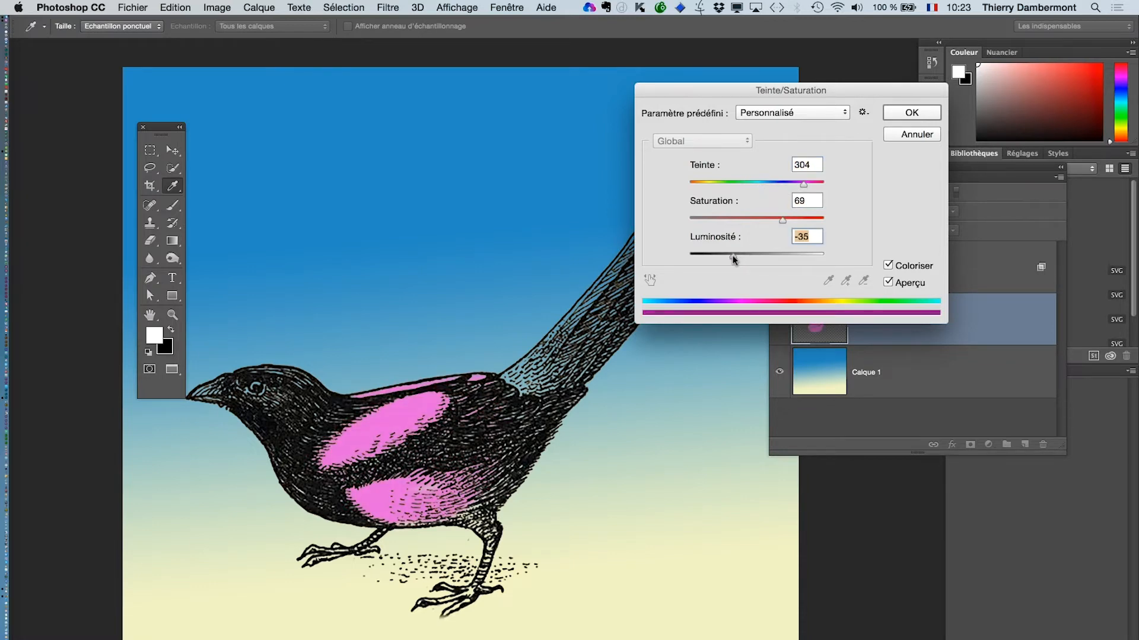
- Change the patches to a muted green with hue 90 and saturation 33
click(724, 183)
click(709, 184)
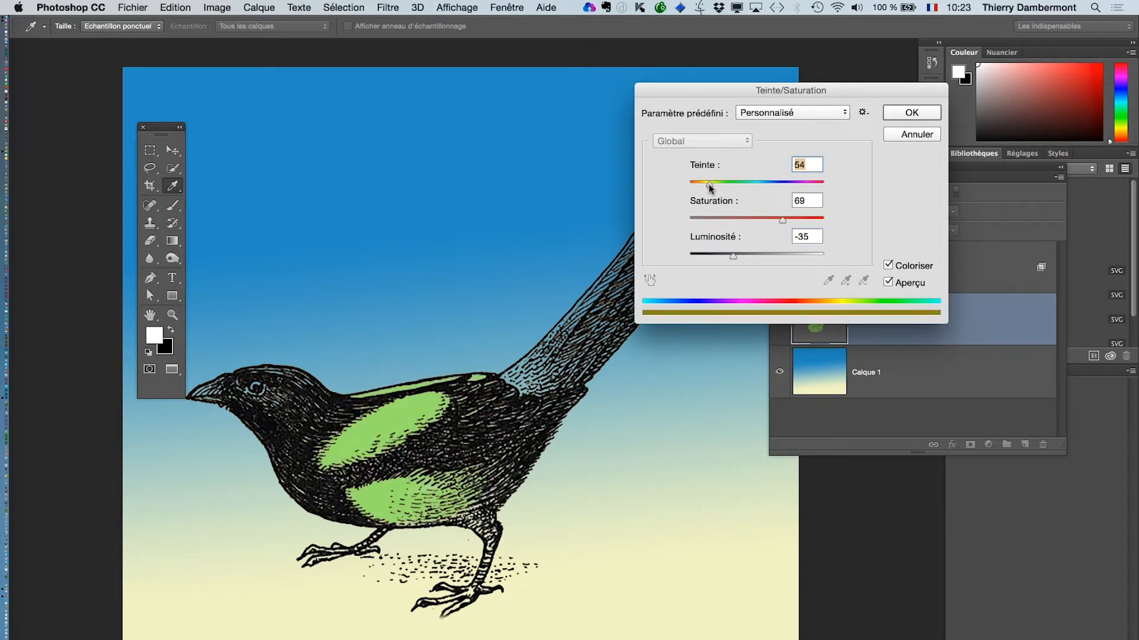
click(723, 184)
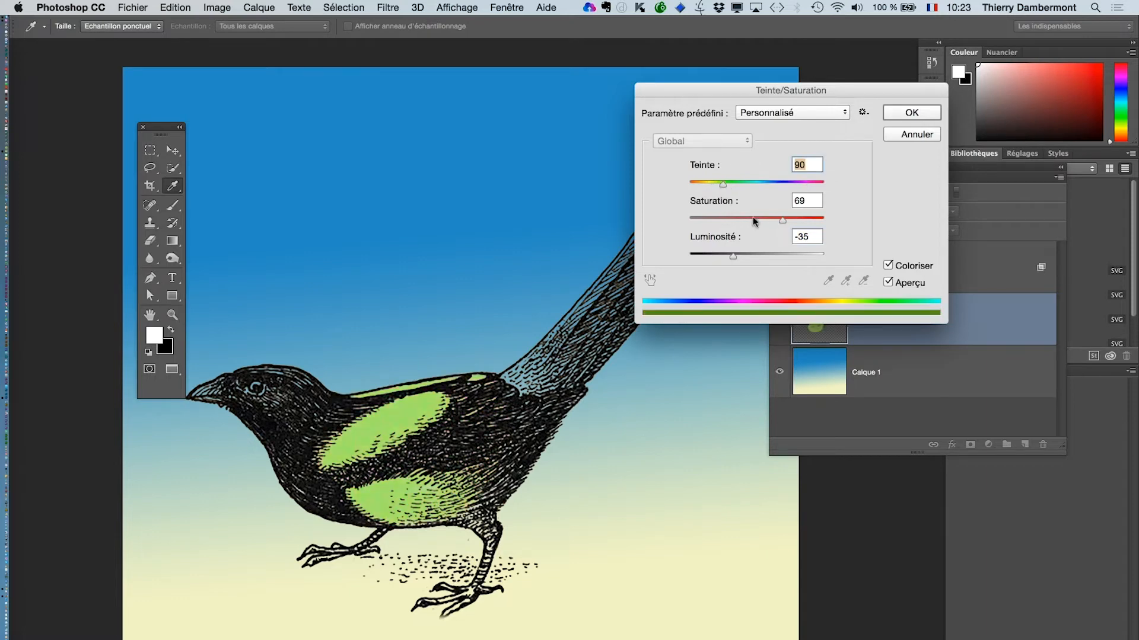
click(750, 217)
click(734, 217)
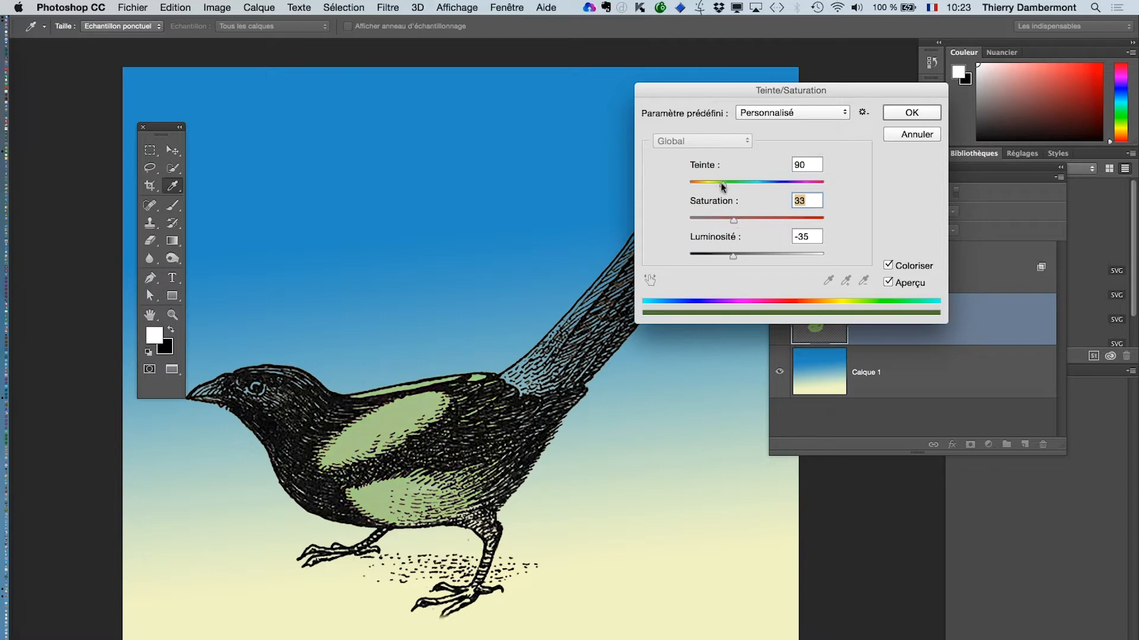
- Try hues of 310 and 148 on the patches, set the hue to 31, and apply the Teinte/Saturation adjustment
drag(721, 183, 700, 182)
click(786, 183)
click(805, 184)
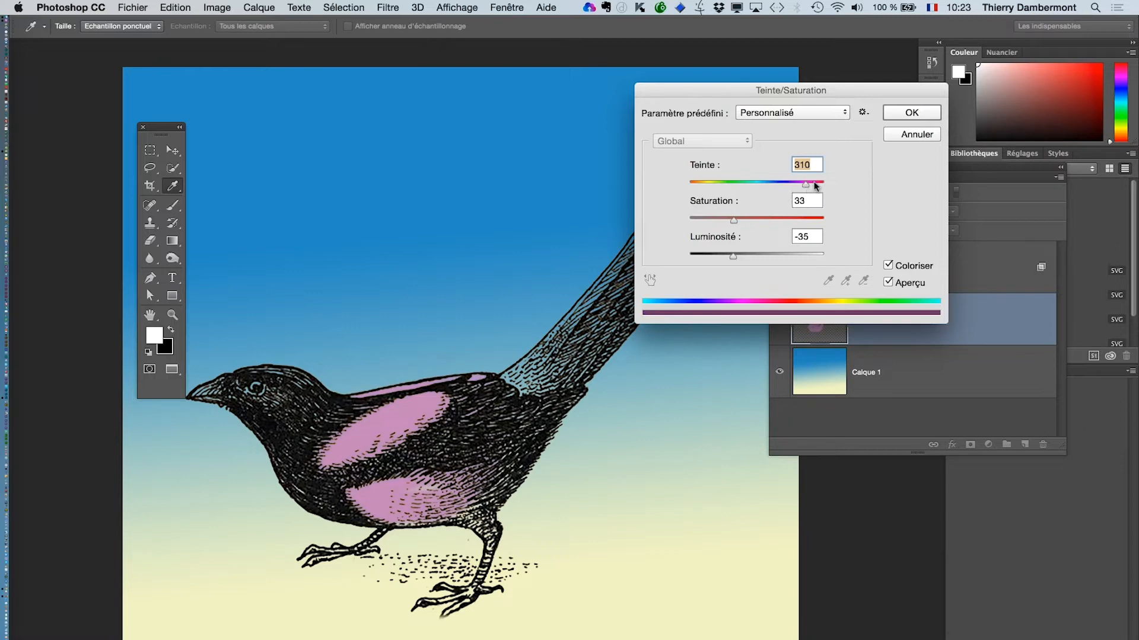
drag(814, 186, 744, 184)
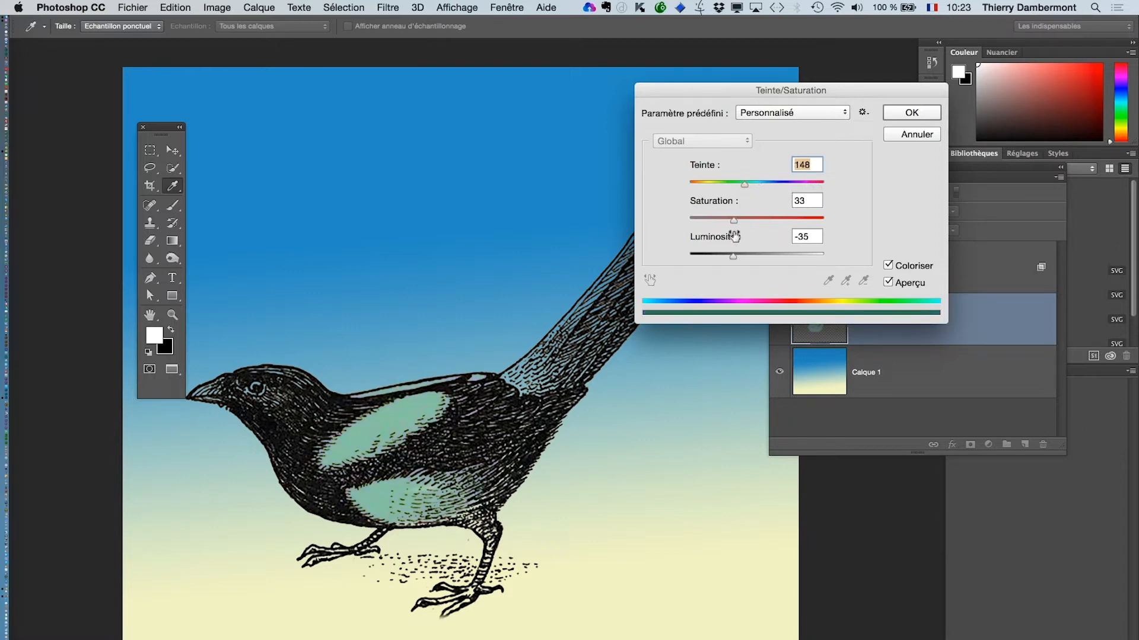
click(700, 184)
click(902, 113)
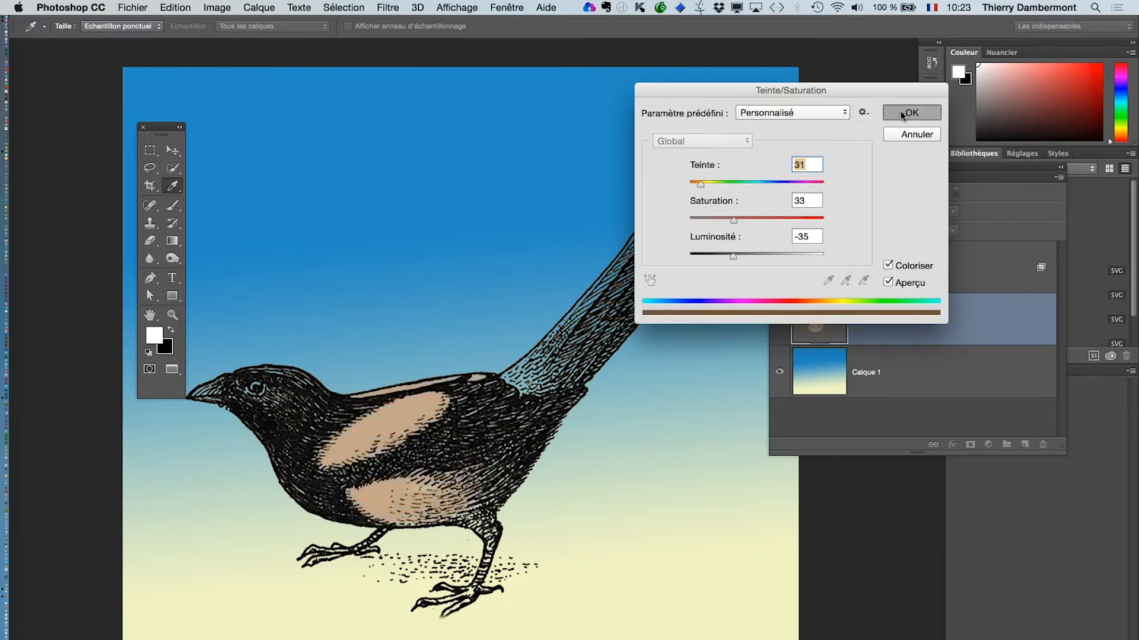
- Activate the Gradient tool and set the foreground colour to a bright pink with hue 308
key(e)
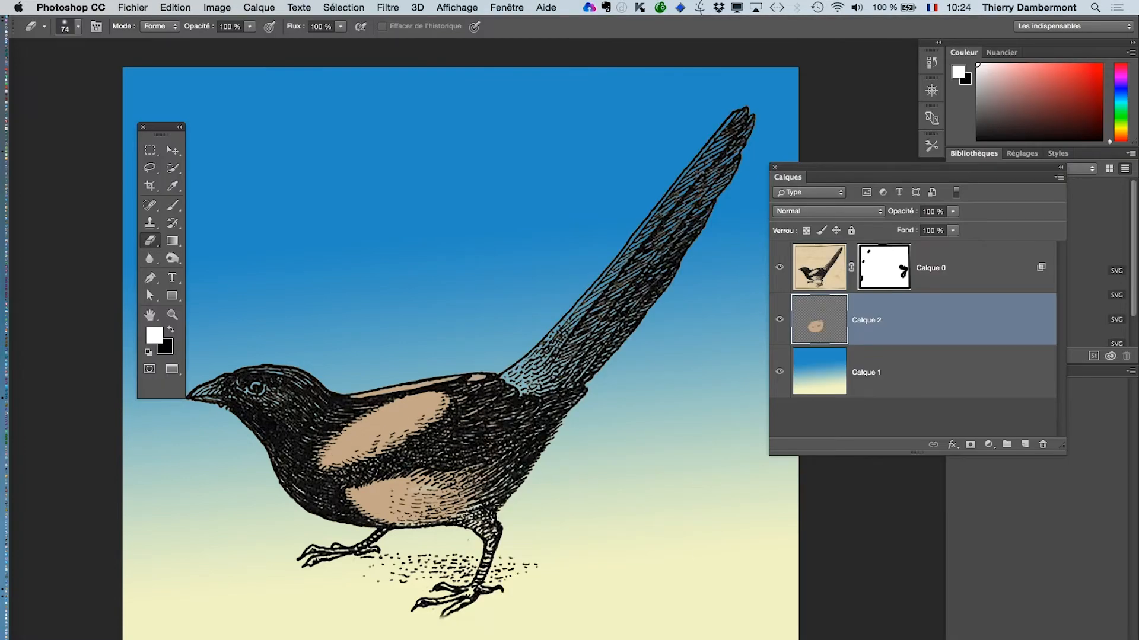
scroll(396, 468, up, 1)
scroll(416, 481, up, 3)
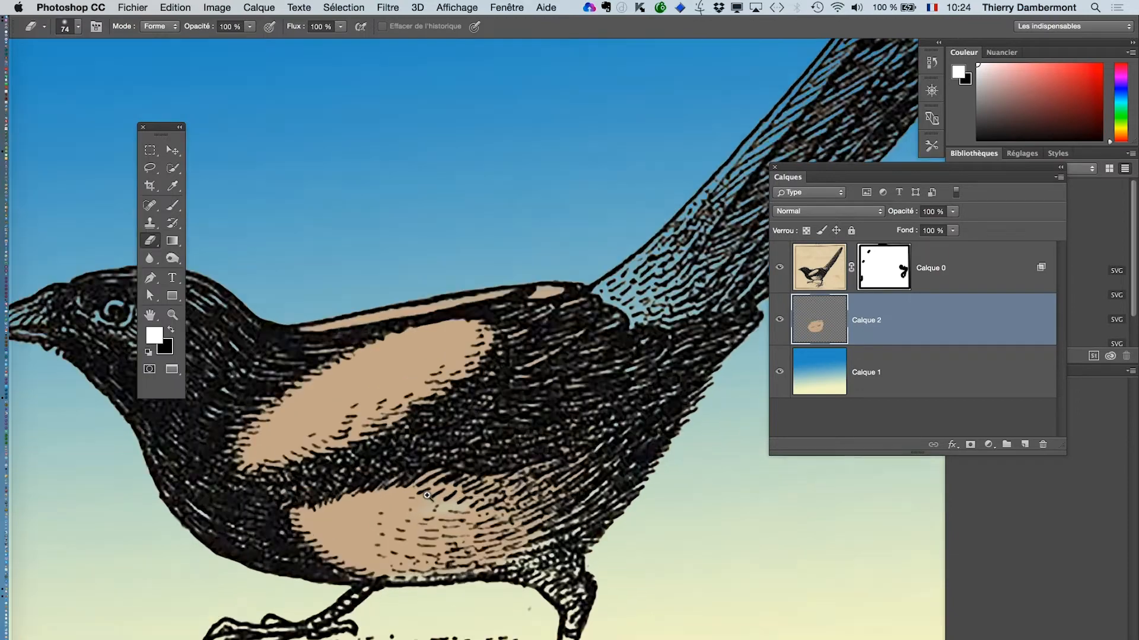
scroll(409, 510, down, 3)
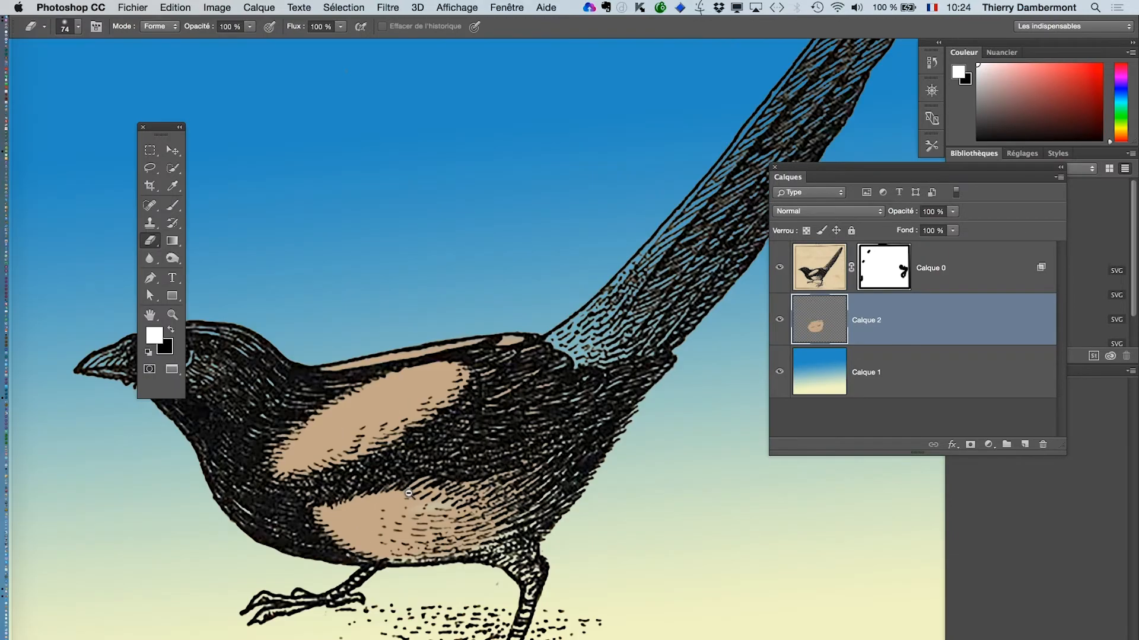
click(172, 241)
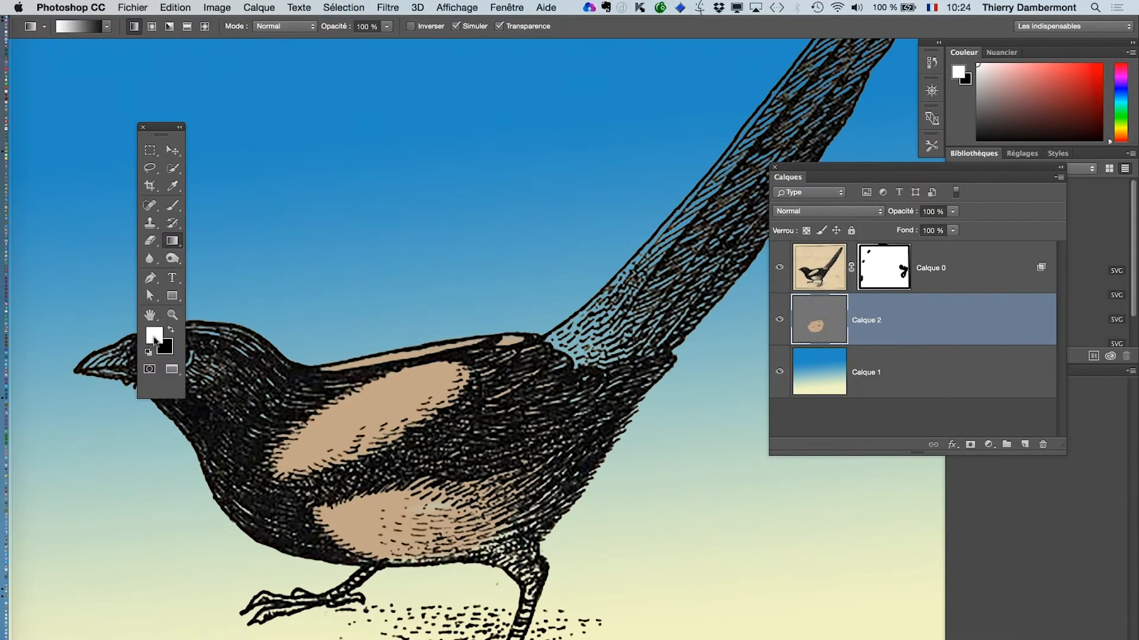
click(152, 337)
click(708, 199)
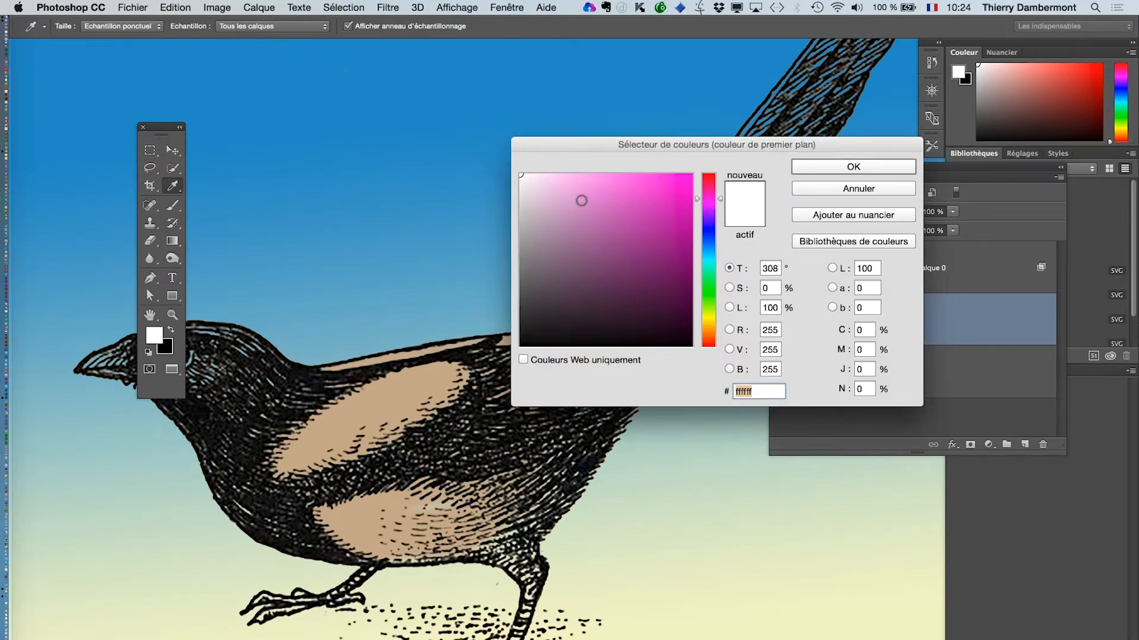
click(561, 194)
click(644, 180)
click(873, 166)
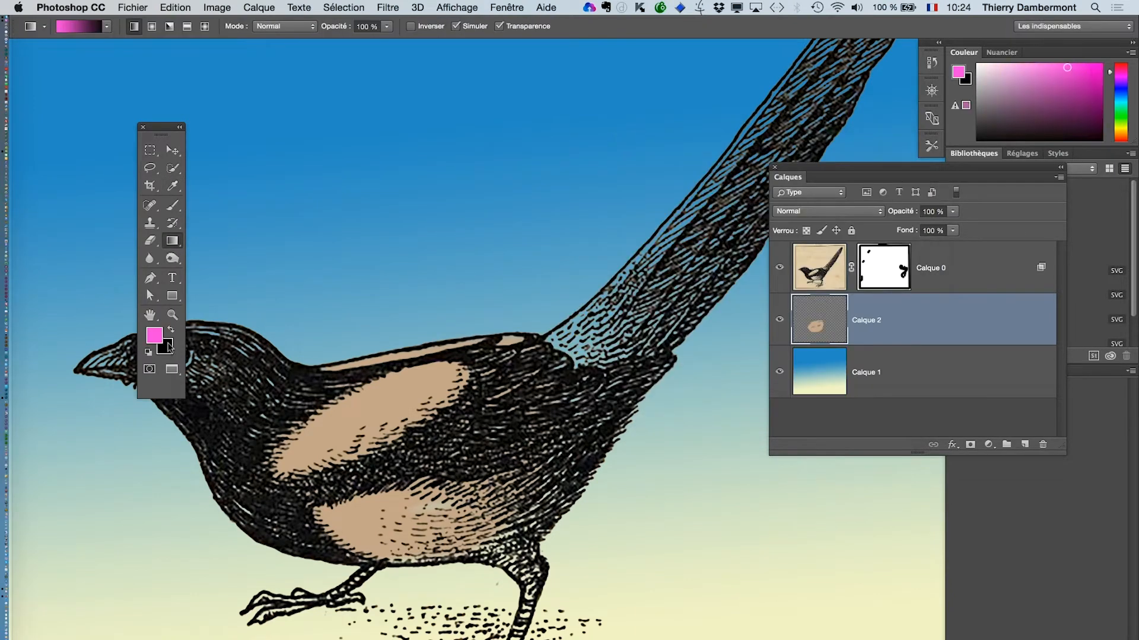
- Set the background colour to a dark green with hue 106 for the gradient
click(167, 347)
click(704, 294)
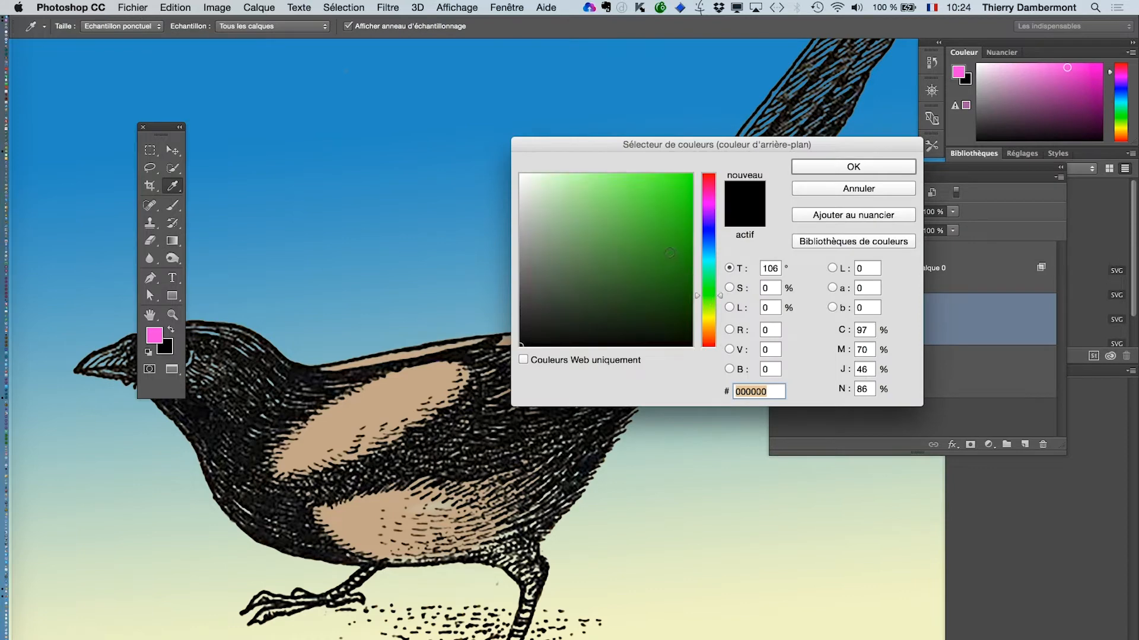
click(668, 249)
click(803, 171)
key(g)
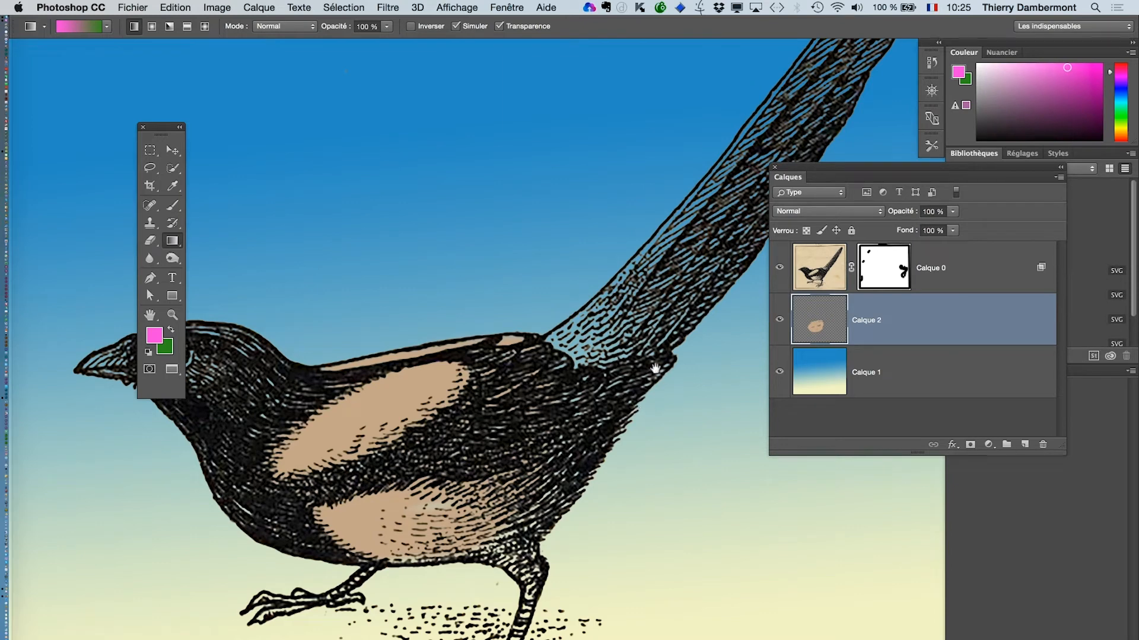
- Try a diagonal linear pink-to-green gradient on the unlocked Calque 2 and undo it
scroll(655, 369, down, 3)
scroll(656, 369, left, 2)
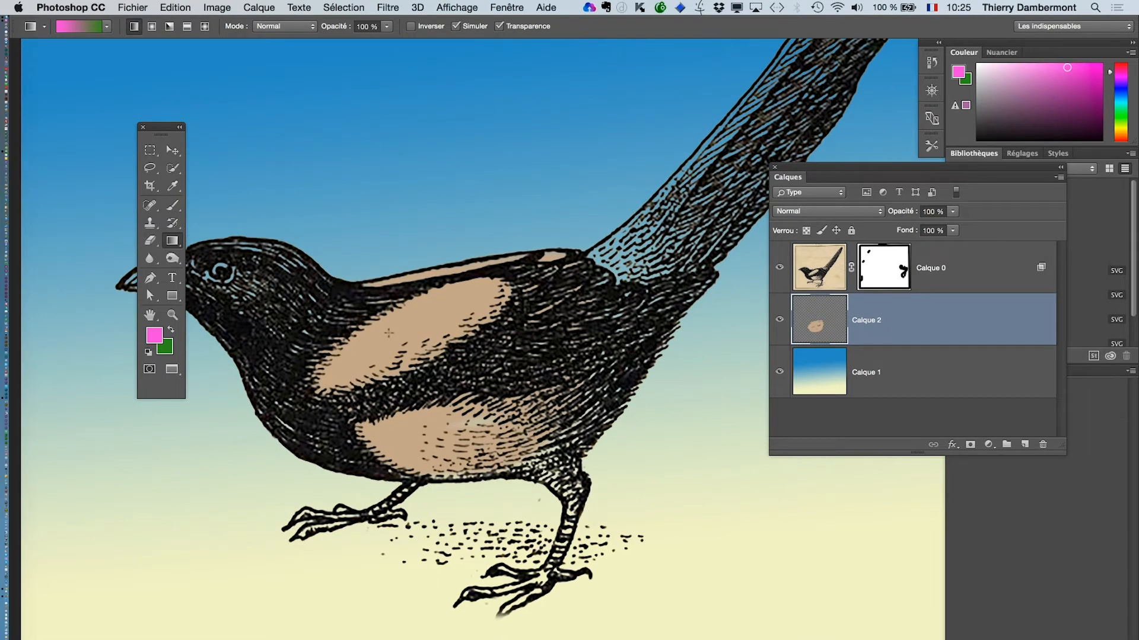
drag(392, 335, 462, 397)
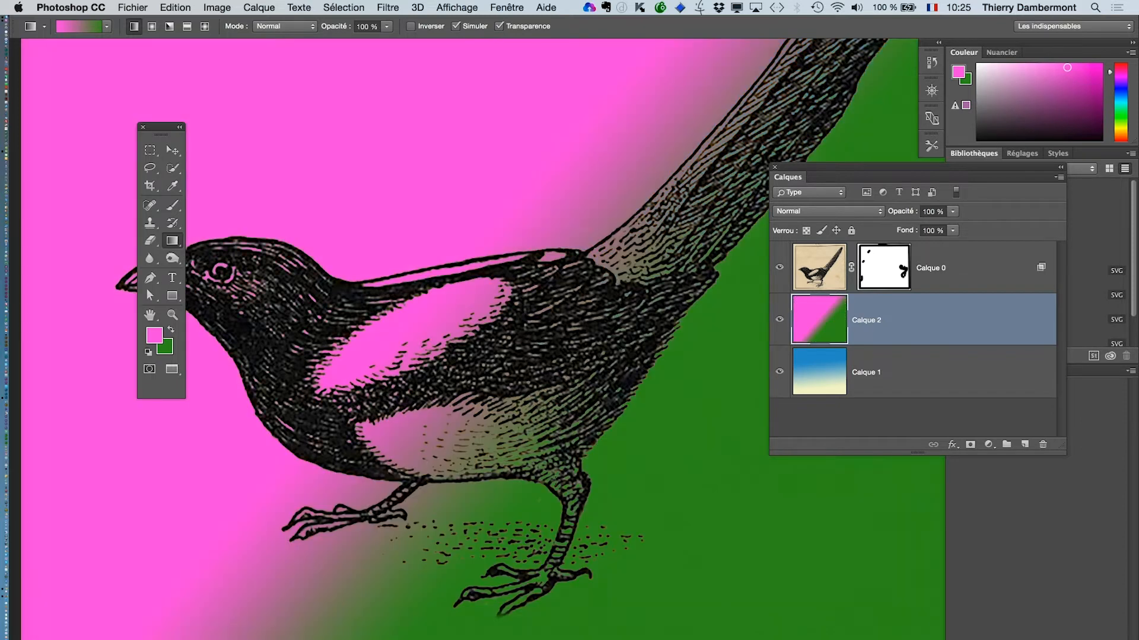
scroll(576, 463, down, 2)
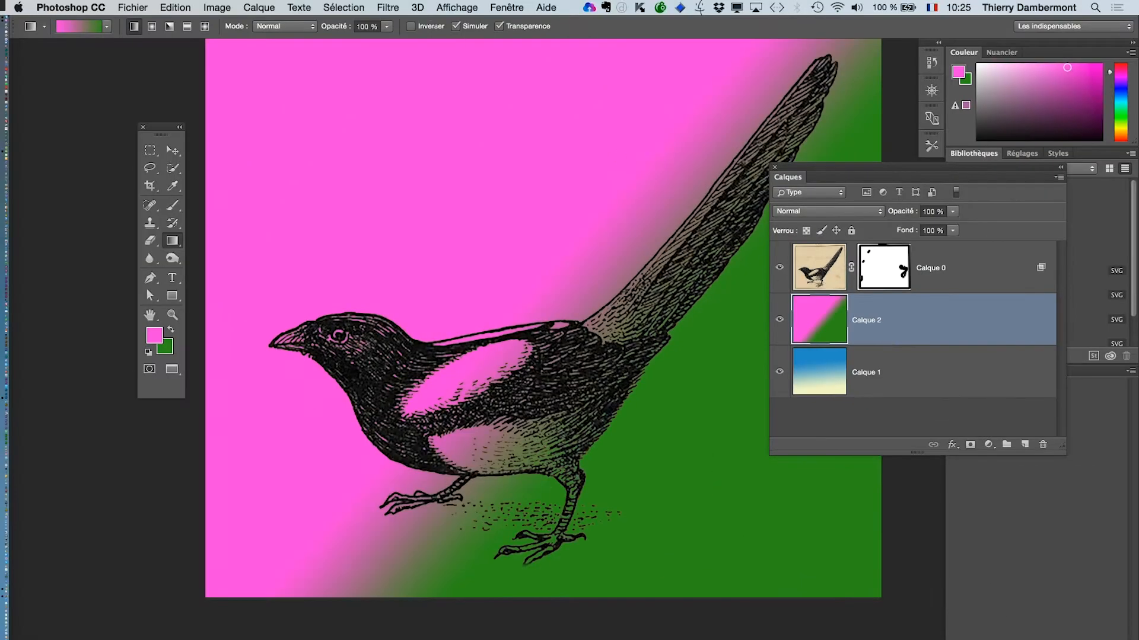
click(185, 10)
click(201, 23)
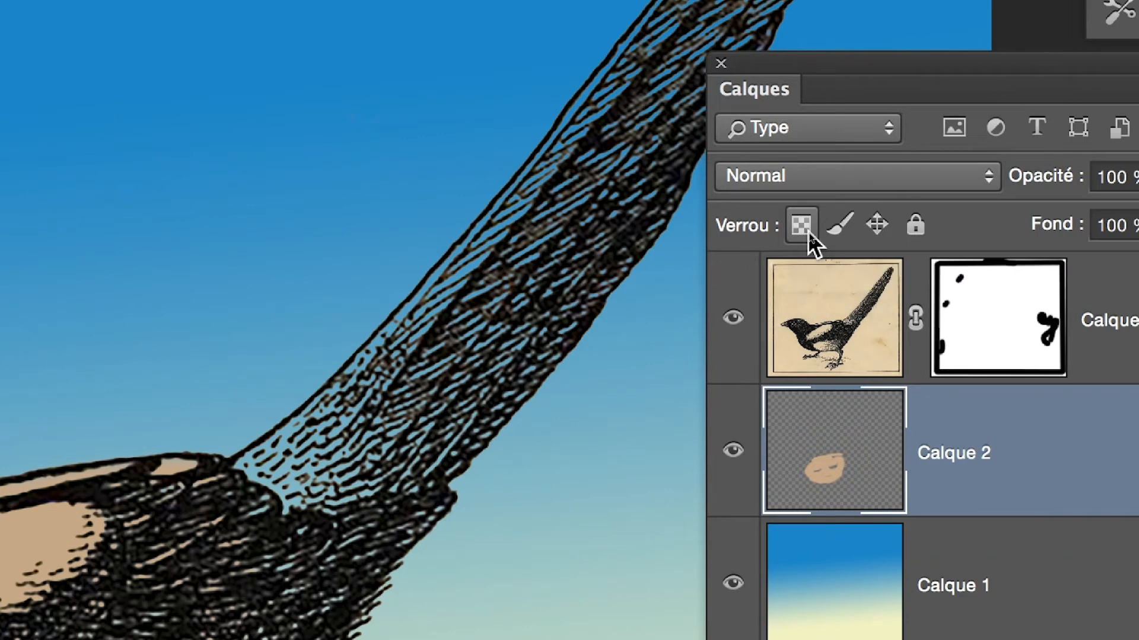
- Lock the transparent pixels of Calque 2 and try linear pink-and-green gradients in several directions across the magpie's patches
click(802, 225)
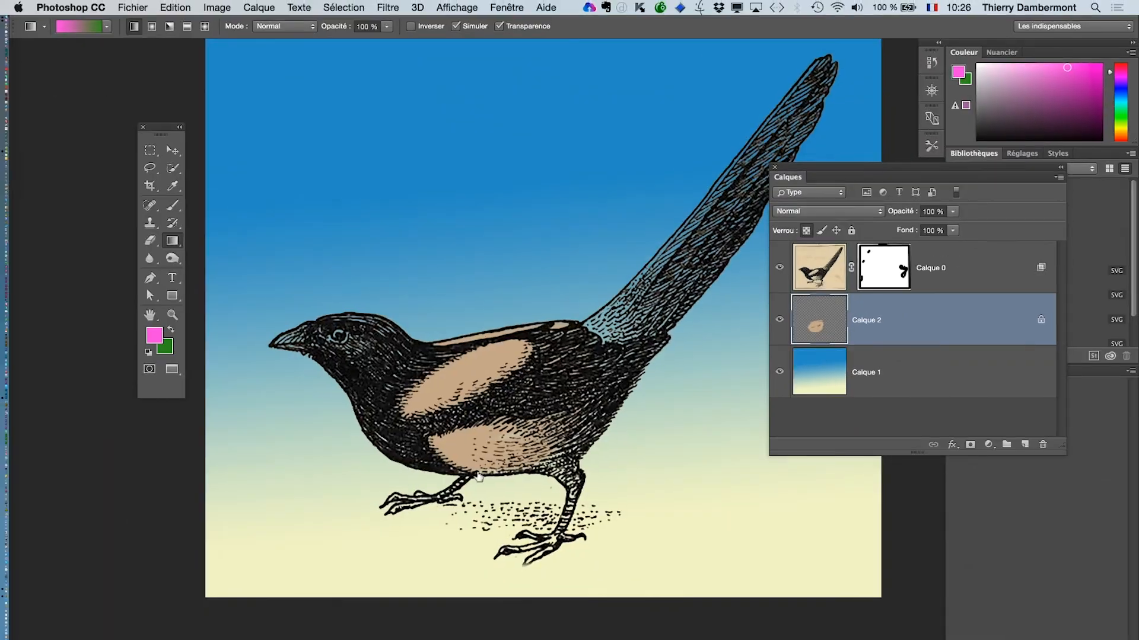
drag(423, 394, 622, 565)
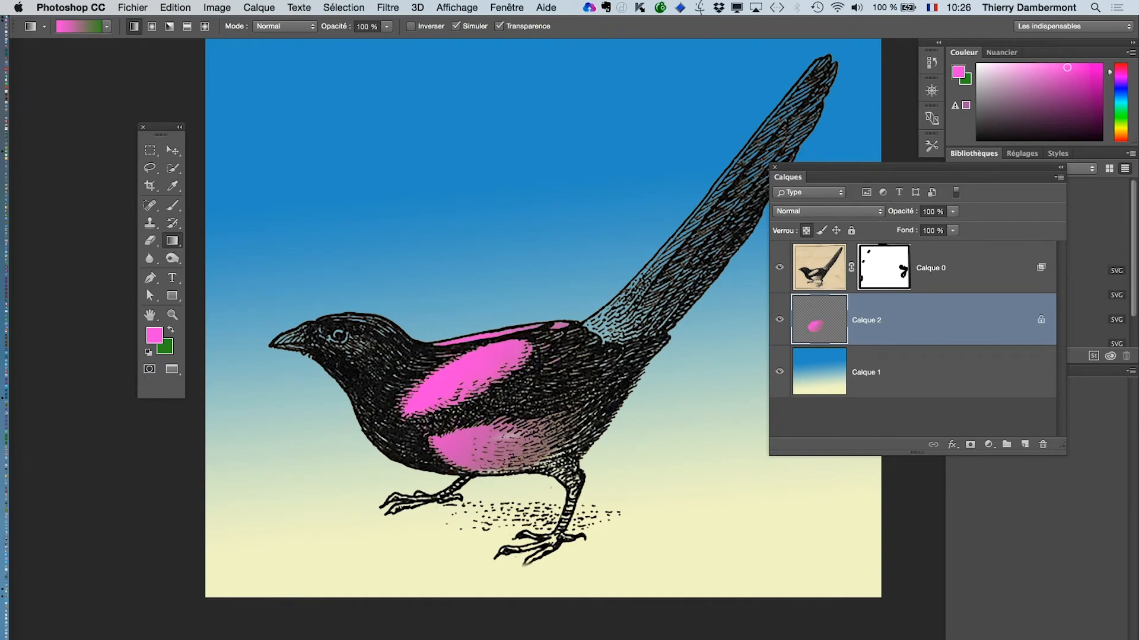
drag(492, 388, 495, 323)
drag(338, 411, 597, 380)
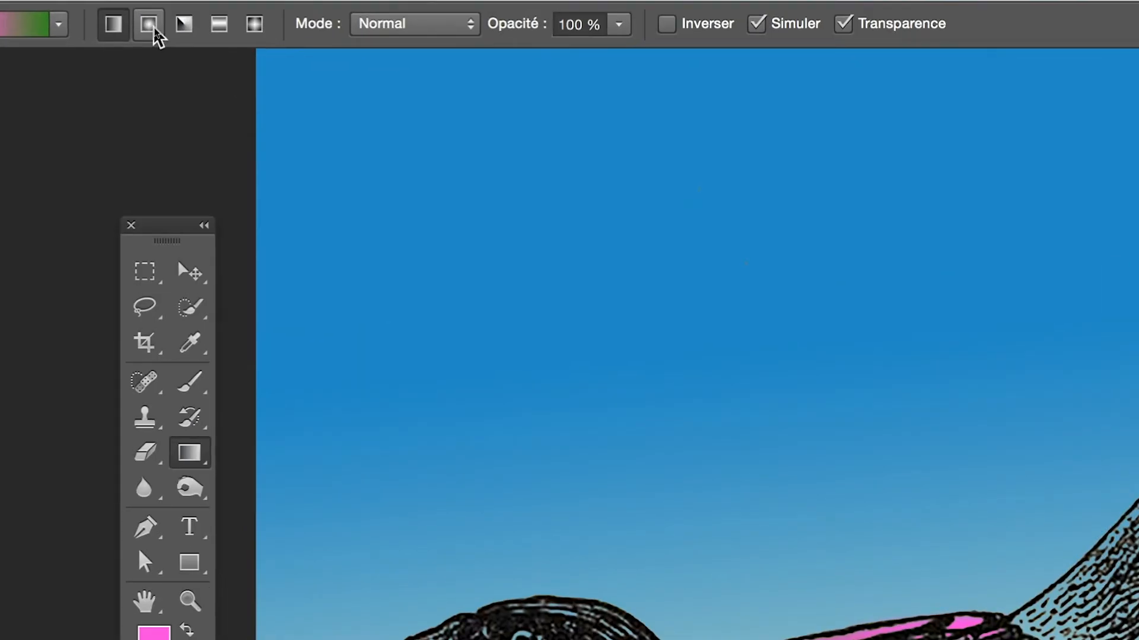
- Switch to a radial gradient and recolour the patches with a pink centre fading out to green
click(154, 28)
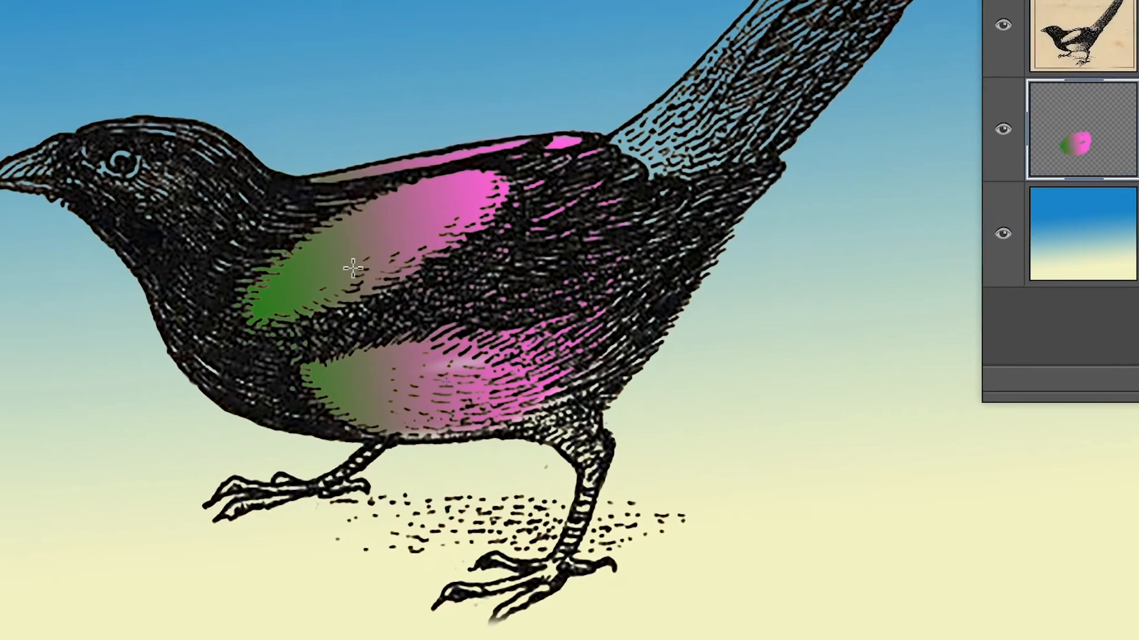
drag(359, 265, 430, 186)
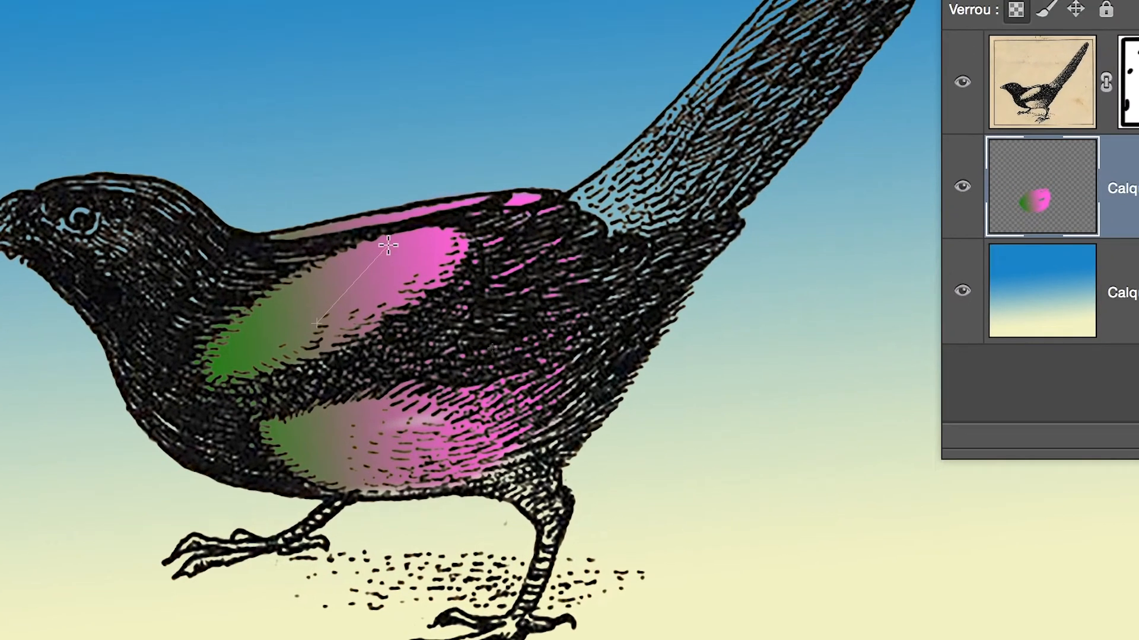
drag(389, 244, 389, 244)
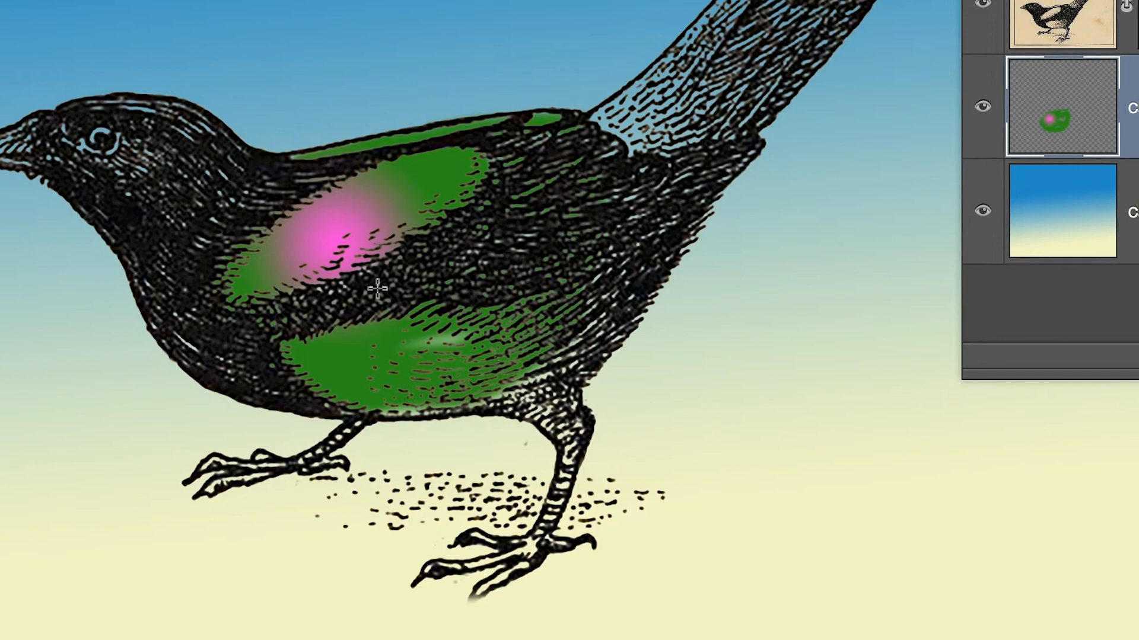
drag(354, 374, 405, 186)
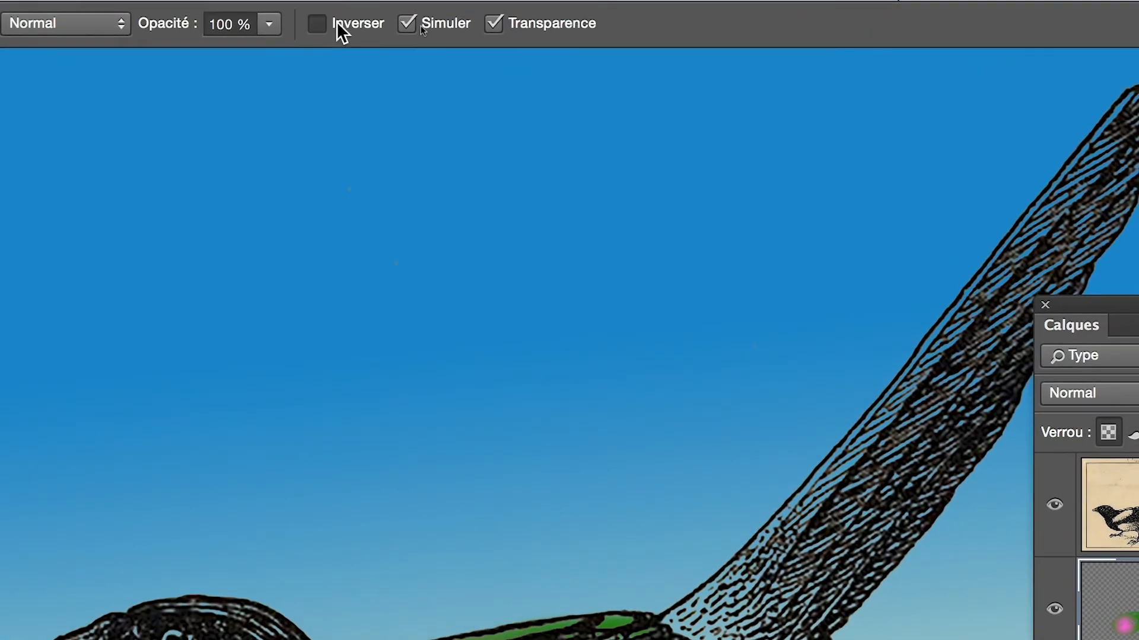
- Enable Inverser for the gradient and apply green-centred radial gradients fading to pink over the patches
click(336, 21)
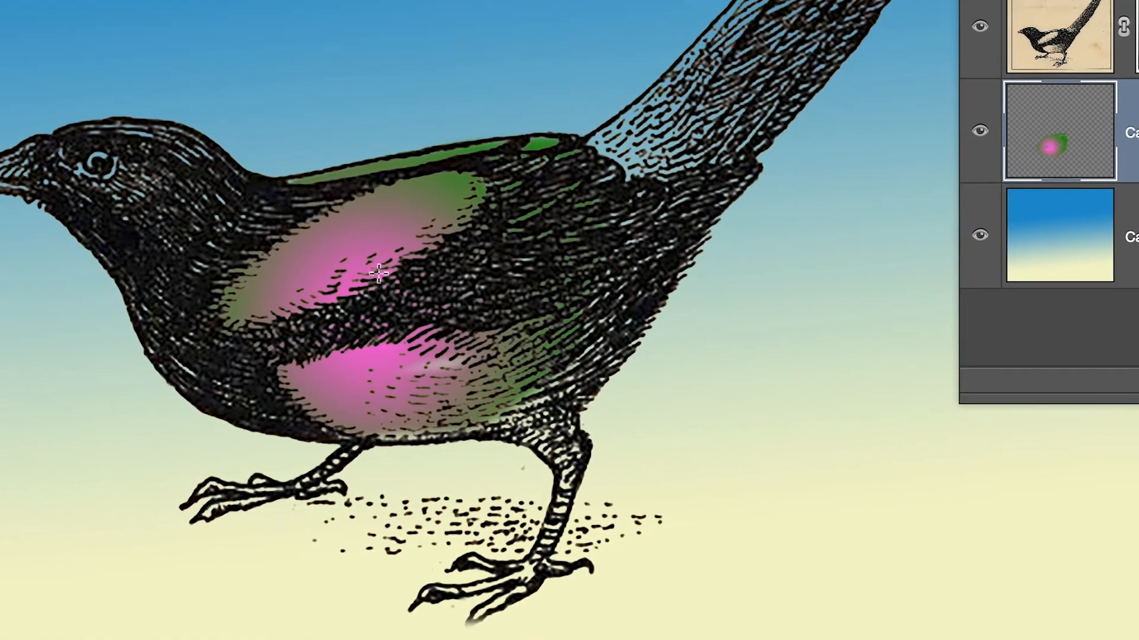
drag(378, 273, 444, 104)
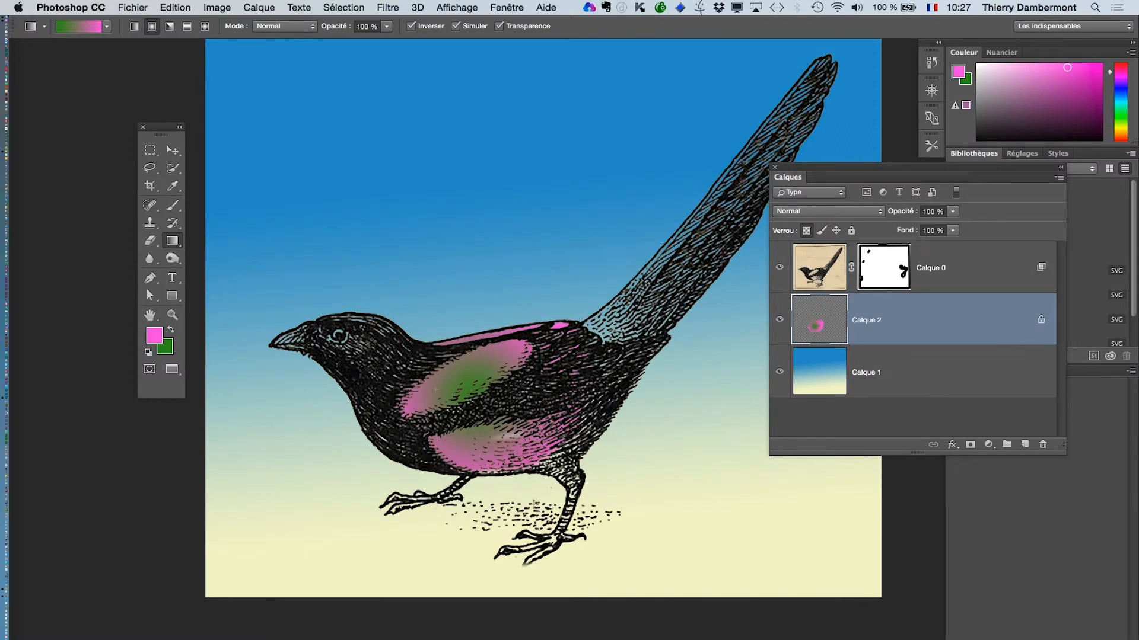
drag(534, 504, 534, 533)
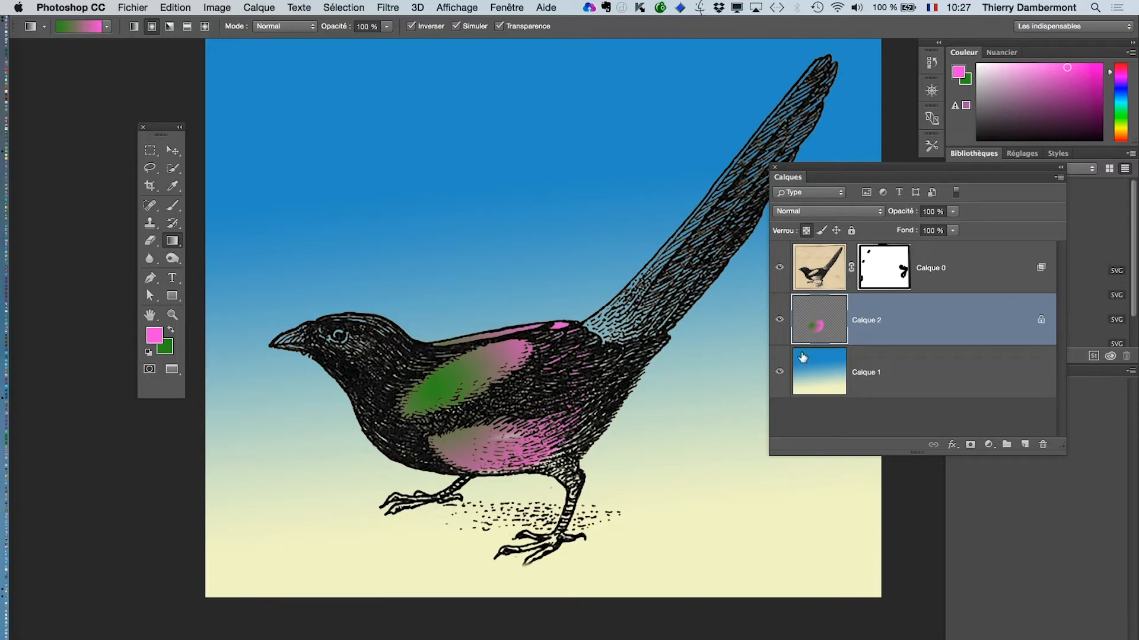
- Reset the colours to default black and white and shade the patches with a radial gradient, white at its centre
click(149, 351)
drag(495, 399, 576, 312)
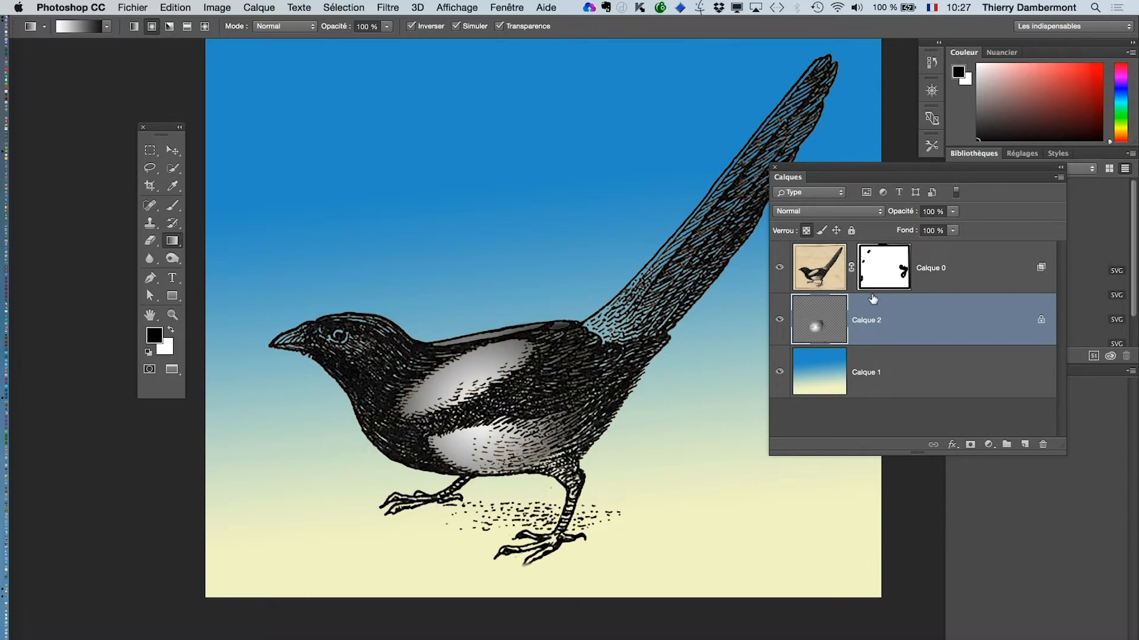
drag(677, 392, 635, 401)
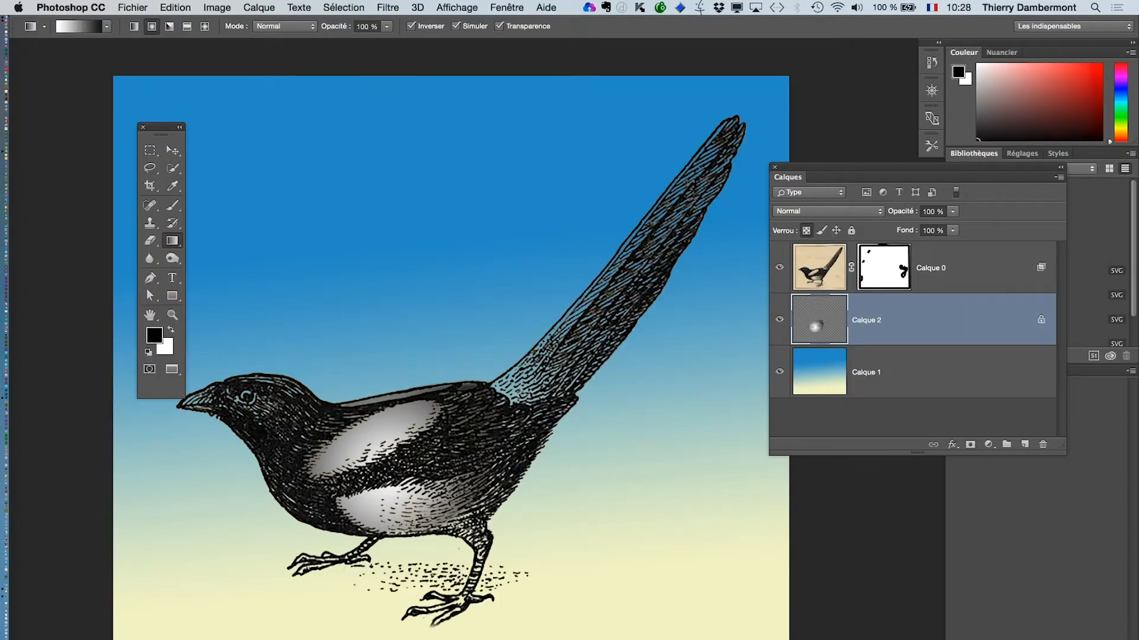
scroll(467, 412, down, 2)
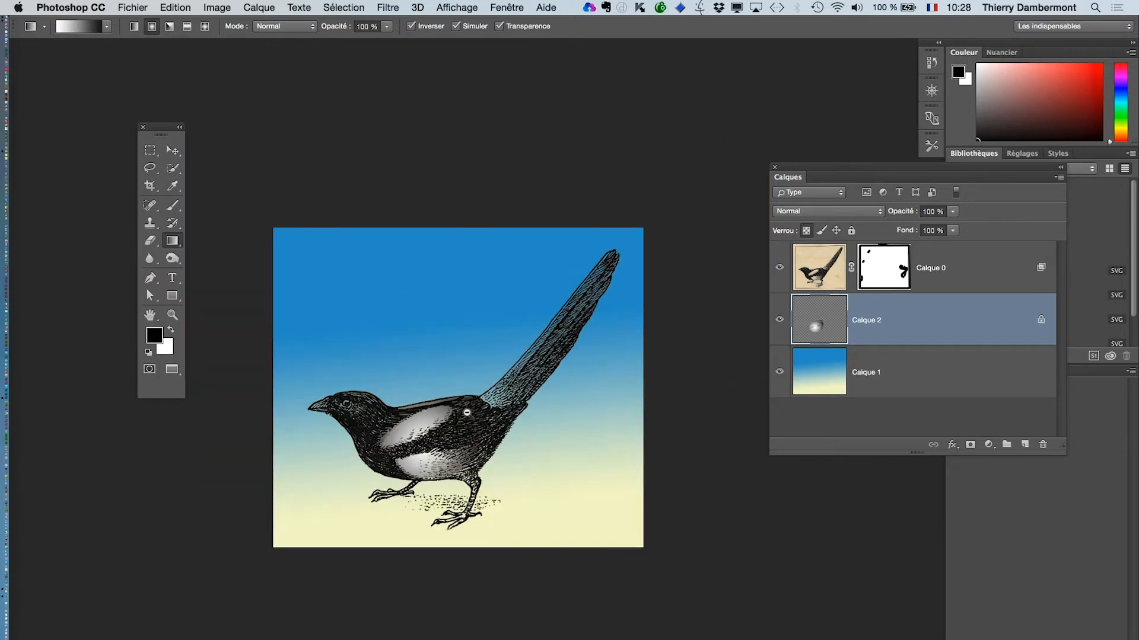
- Save a new version of the document as pie-06.psd in the PS 08 sept folder
click(138, 7)
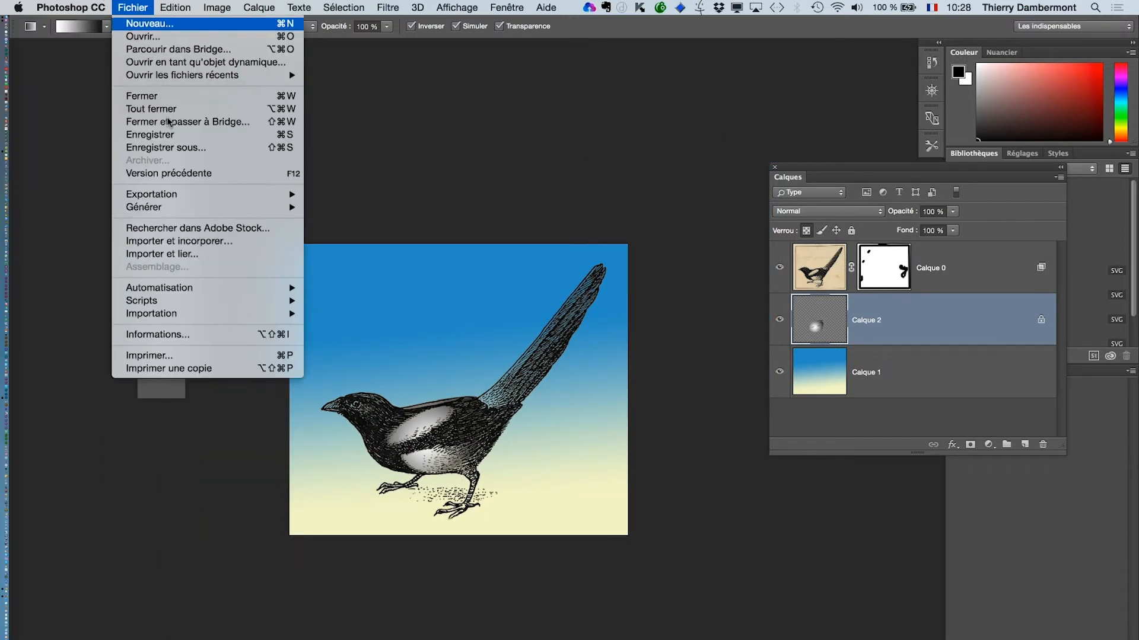
click(176, 150)
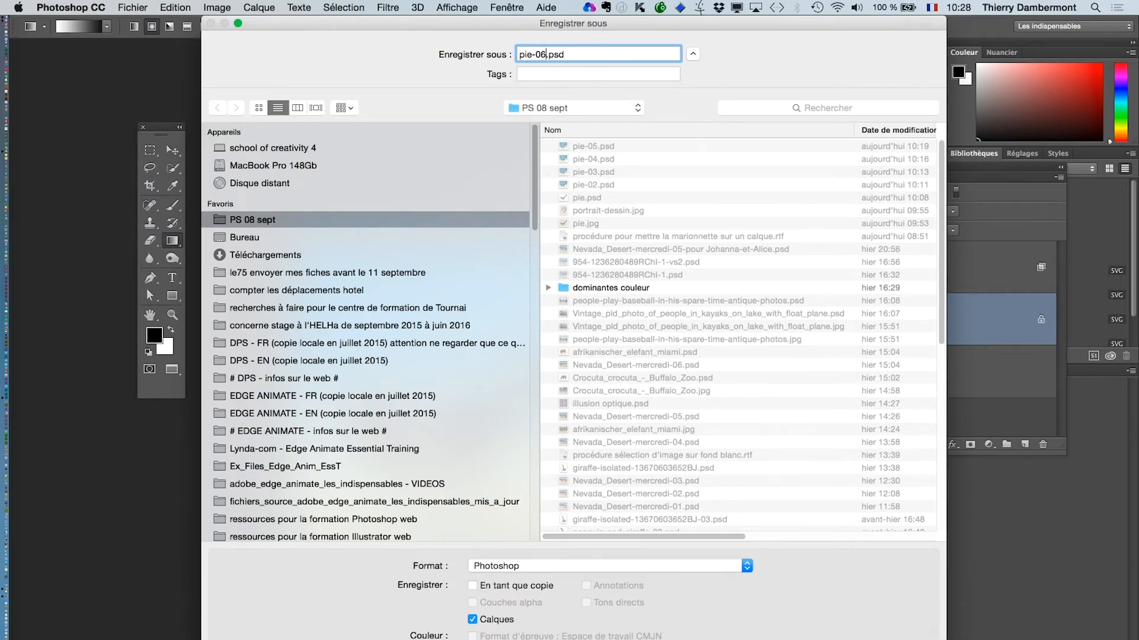
key(Return)
click(816, 266)
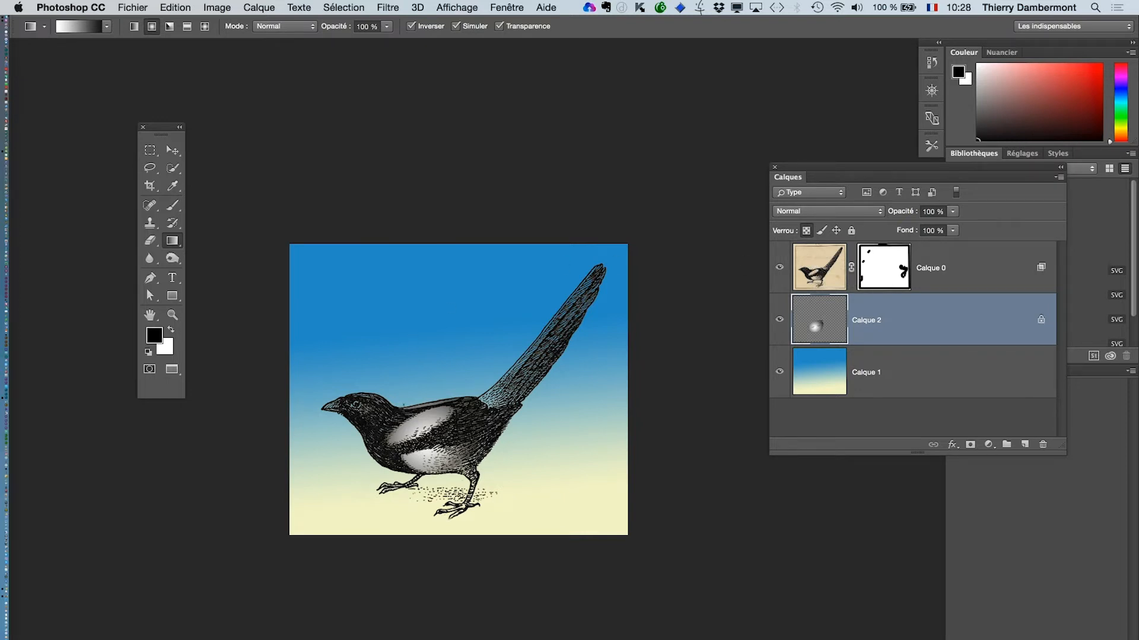
- Switch to Firefox, search Google Images for wood texture "public domain", and widen the browser window
click(13, 596)
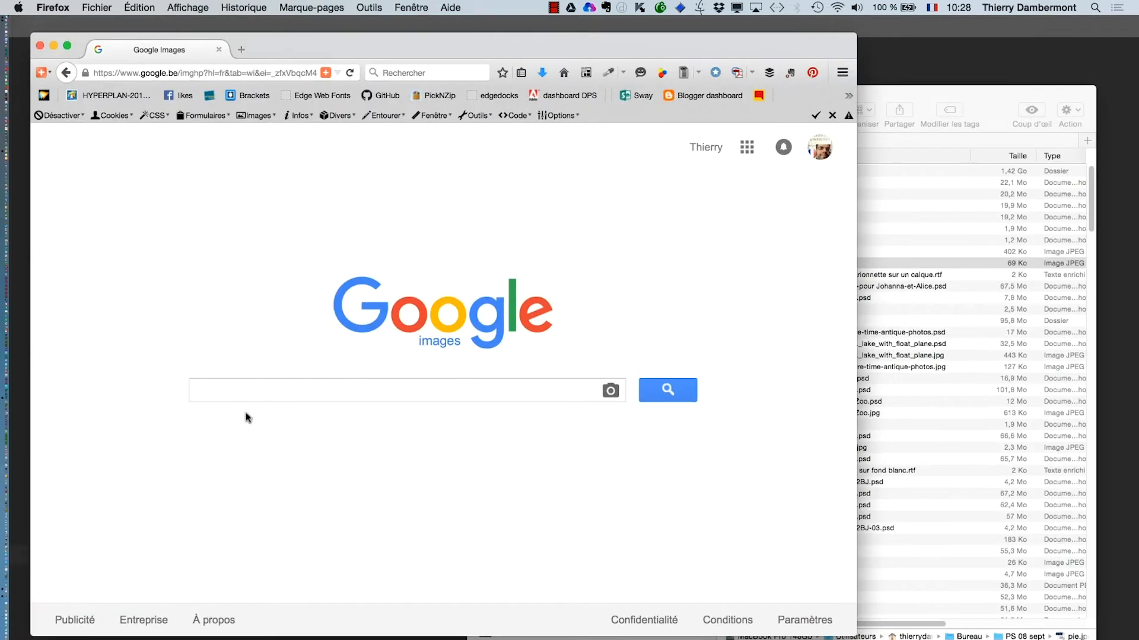
click(205, 397)
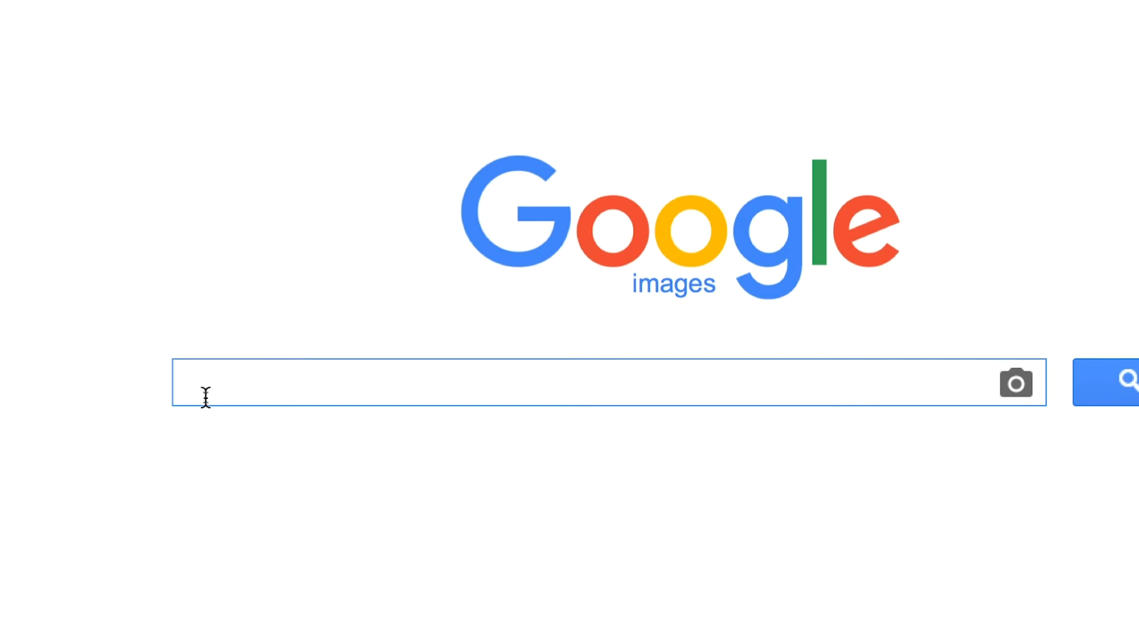
text(wood tex)
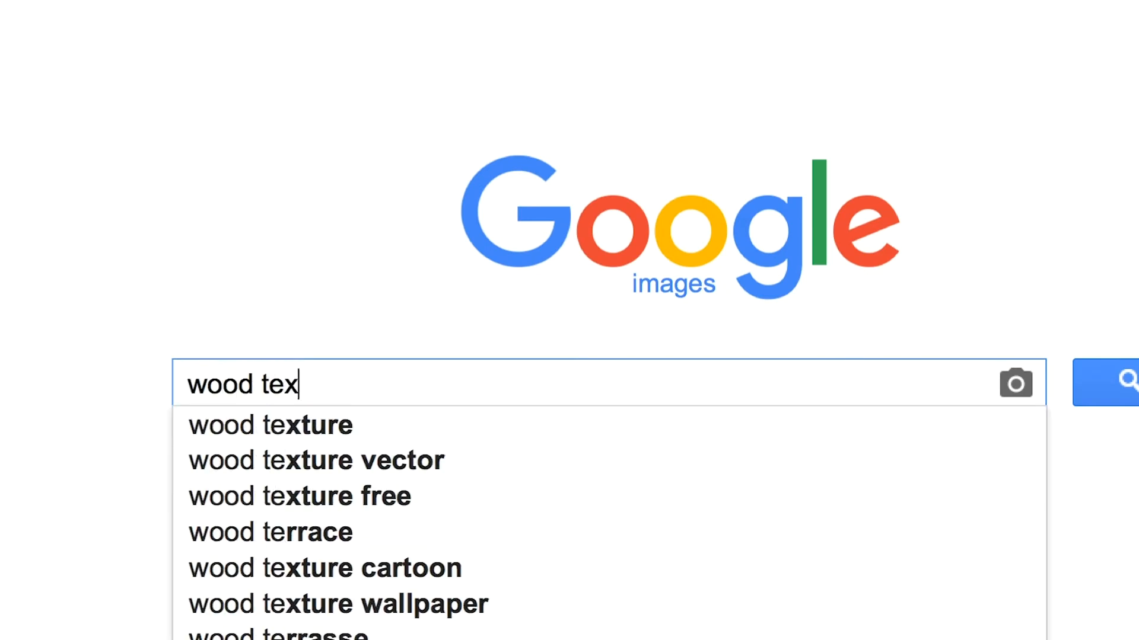
text(ture "p)
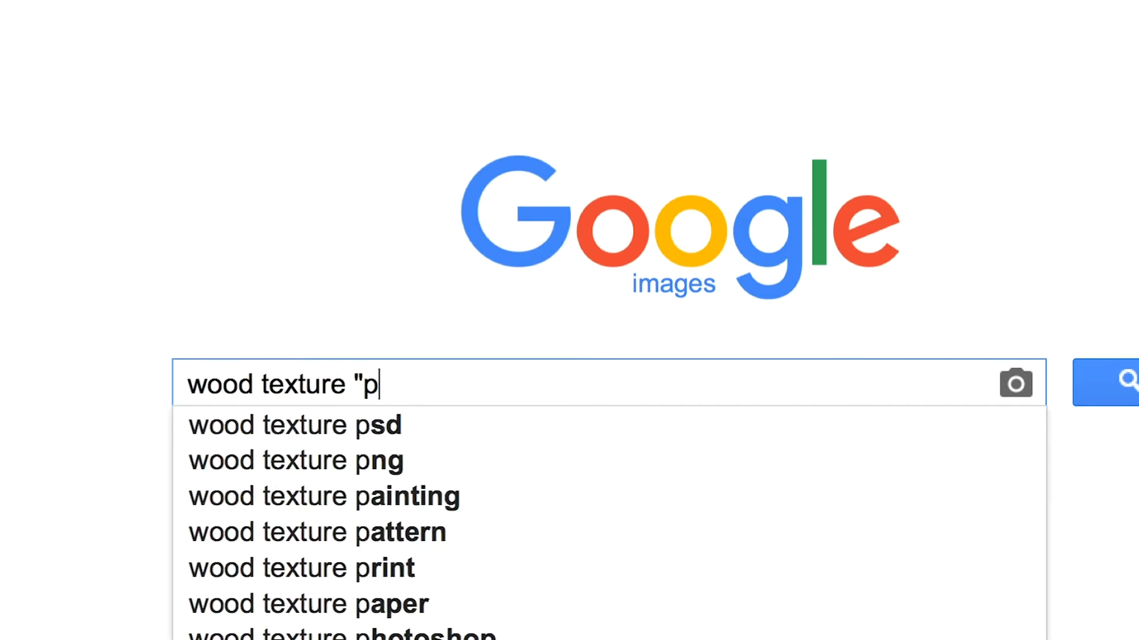
text(ublic domé)
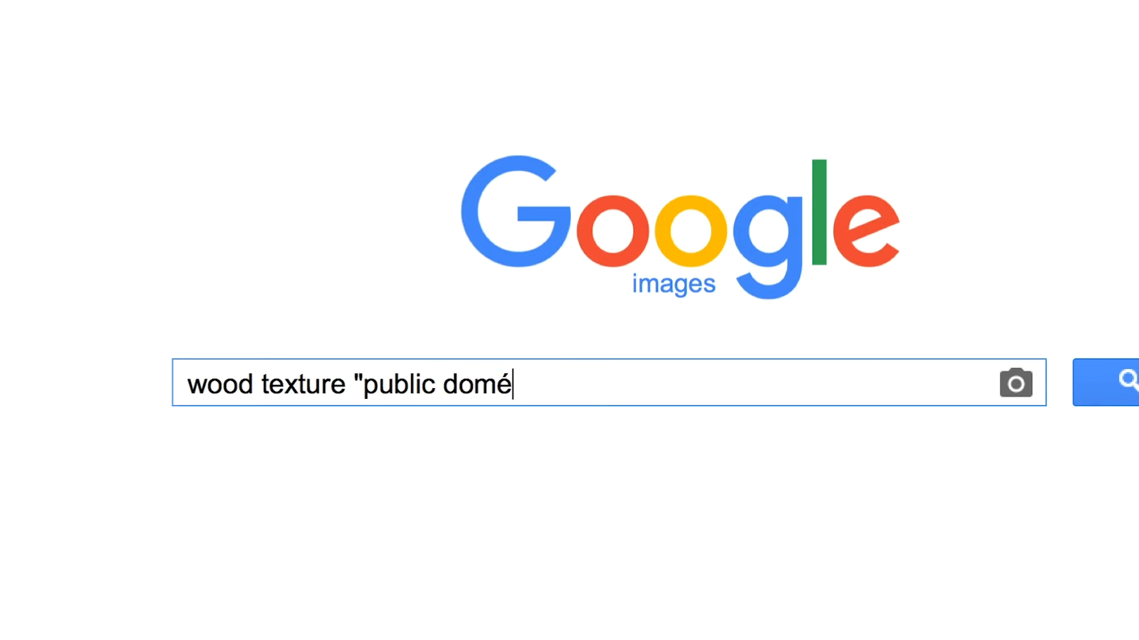
key(BackSpace)
text(ain")
key(Return)
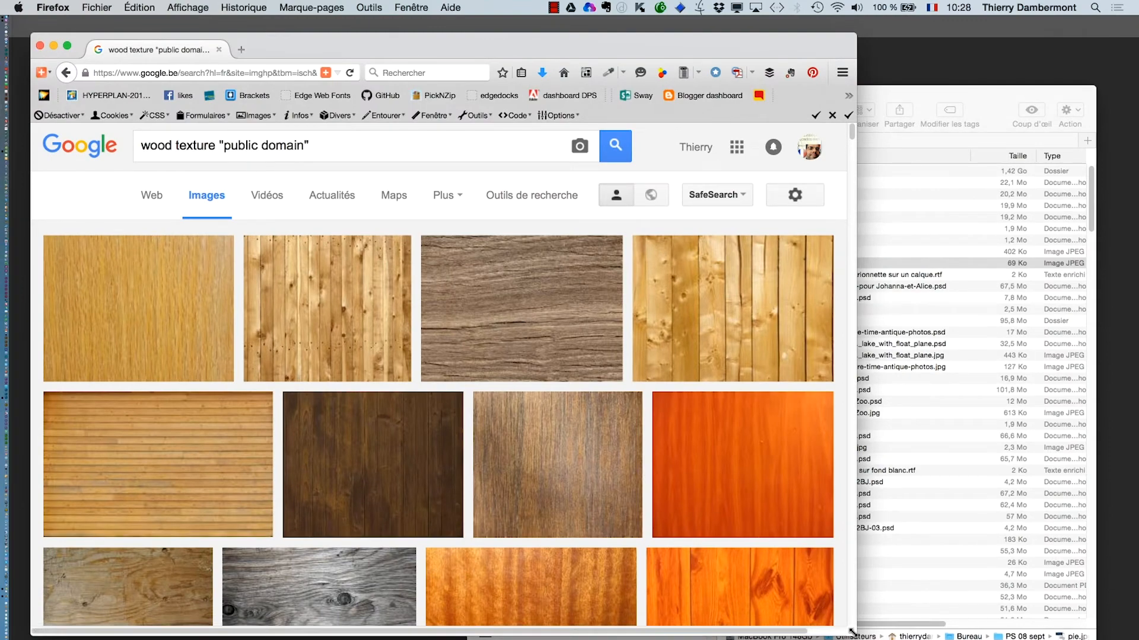
drag(851, 632, 996, 632)
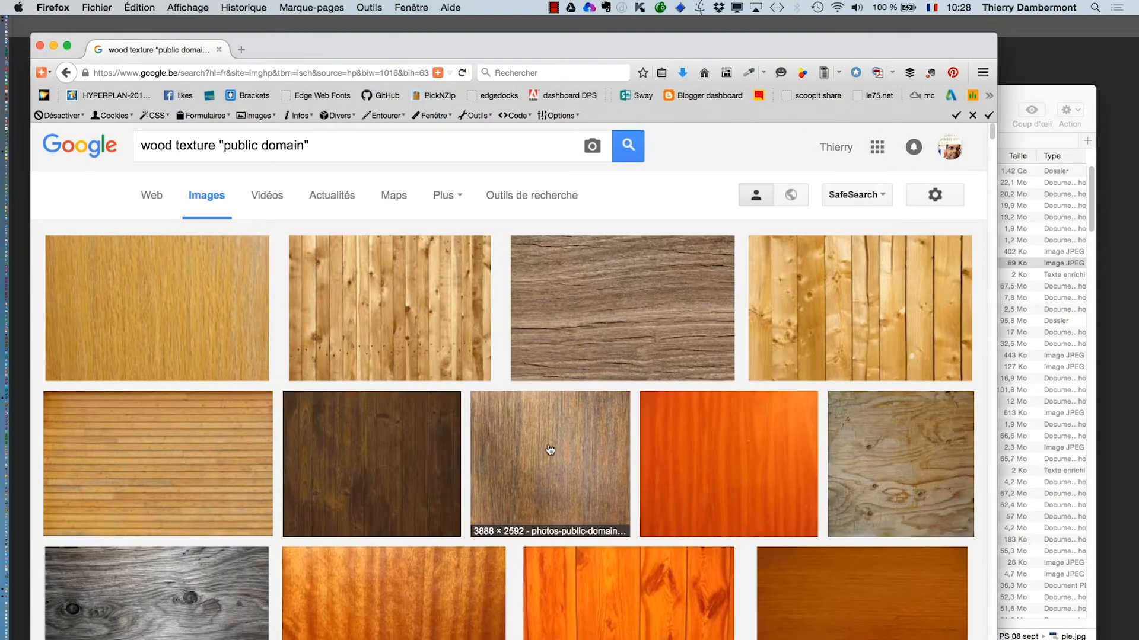
- Open the 3888 × 2592 walnut-stained wood texture from photos-public-domain in a new tab and display it at full size
super+click(551, 450)
click(301, 49)
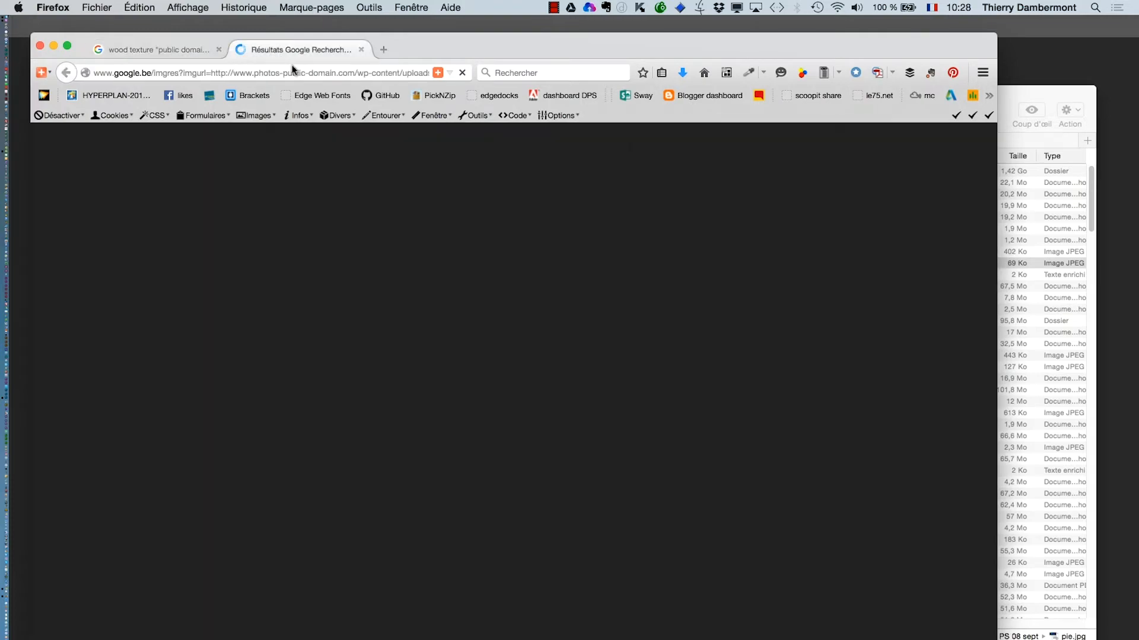
click(787, 336)
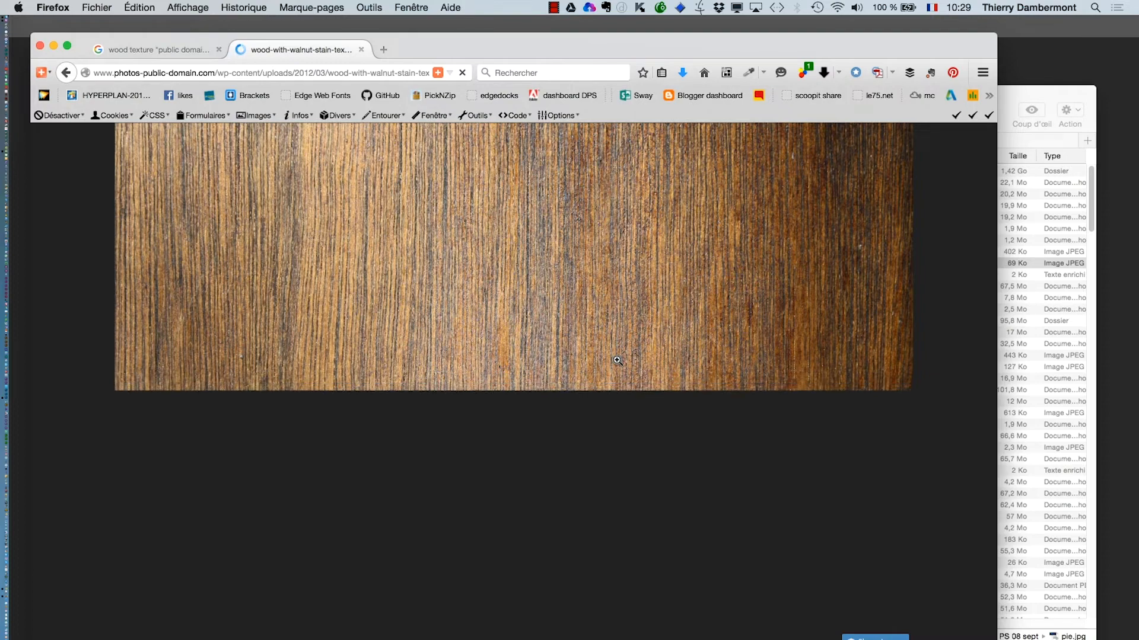
- Save the wood image as wood.jpg in the PS 08 sept folder
right_click(474, 359)
click(549, 403)
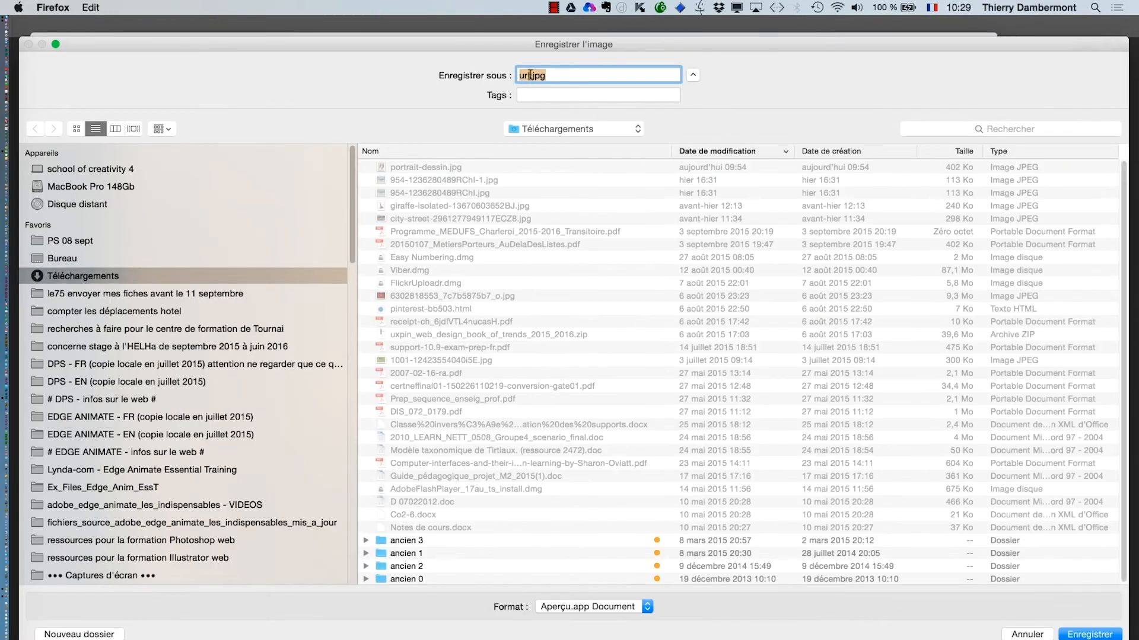
text(wood)
click(125, 259)
click(125, 241)
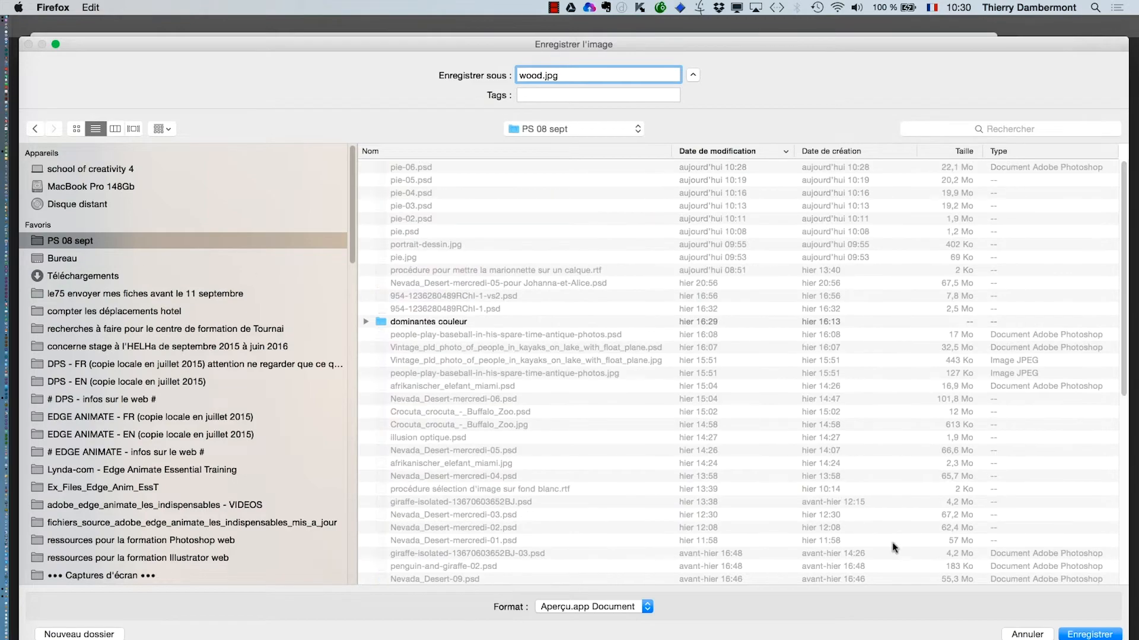
click(1090, 634)
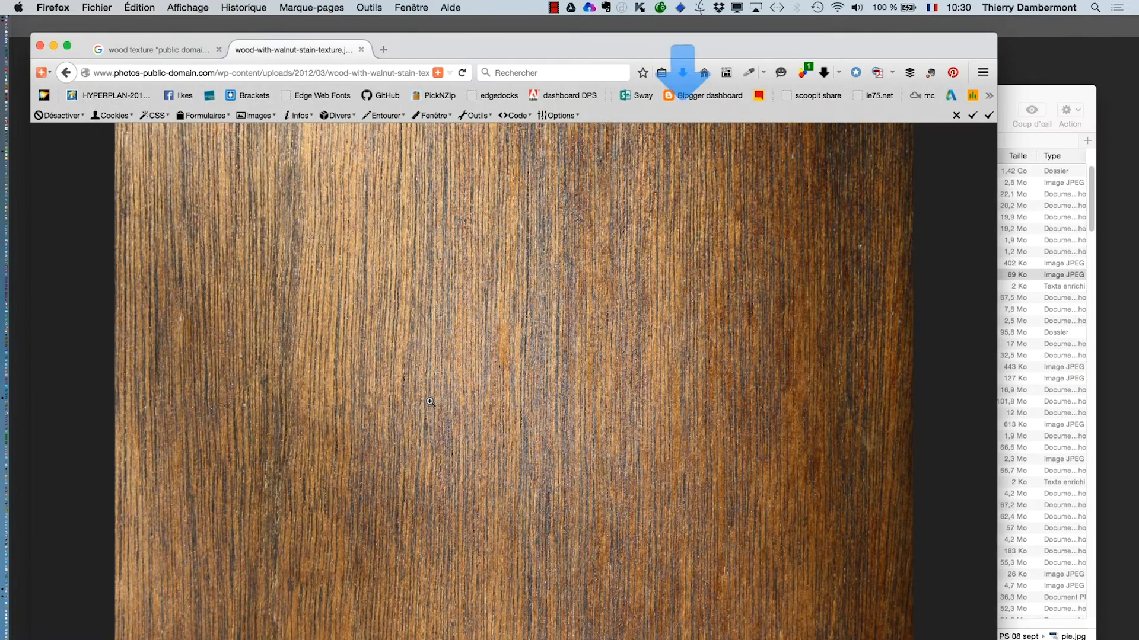
- Switch to Photoshop and open wood.jpg from the PS 08 sept folder
key(super+Tab)
key(super+Tab)
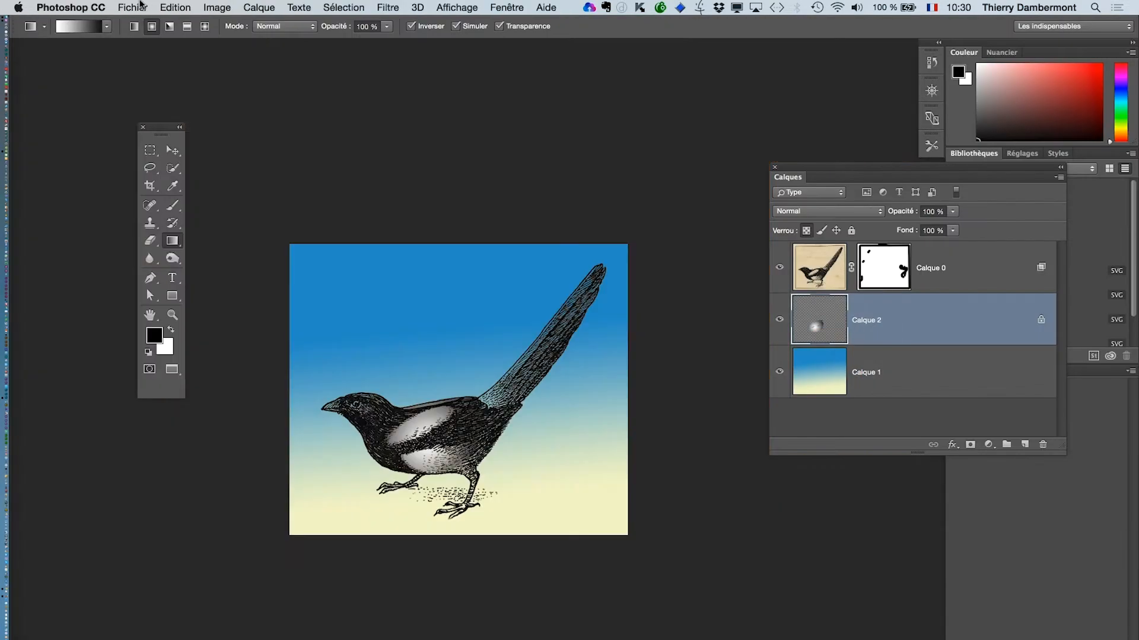
click(133, 7)
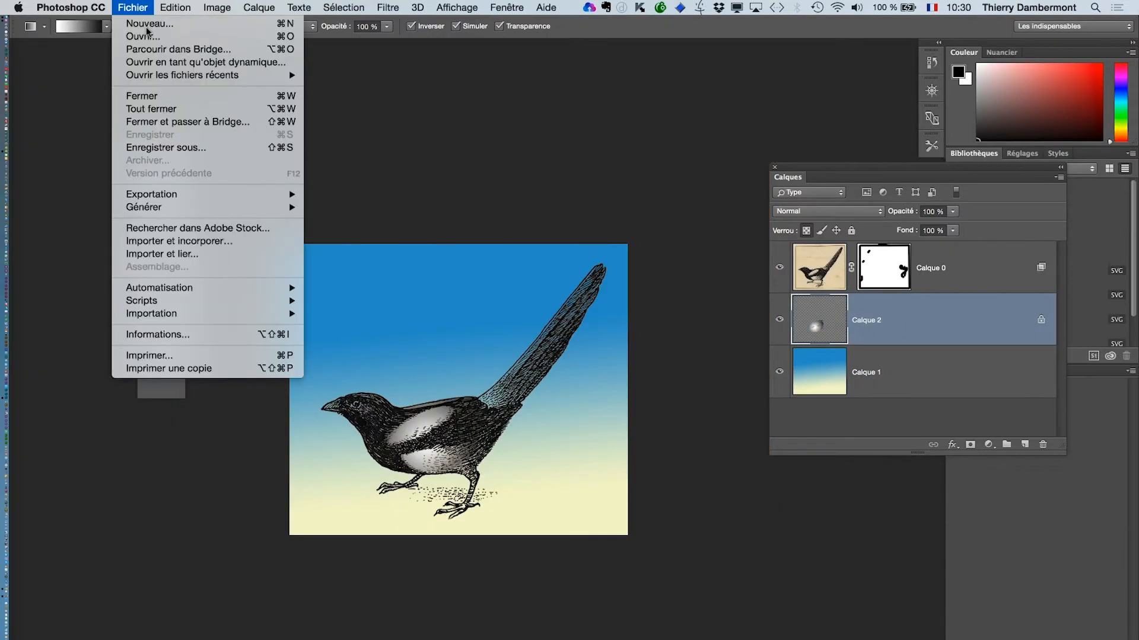
click(143, 36)
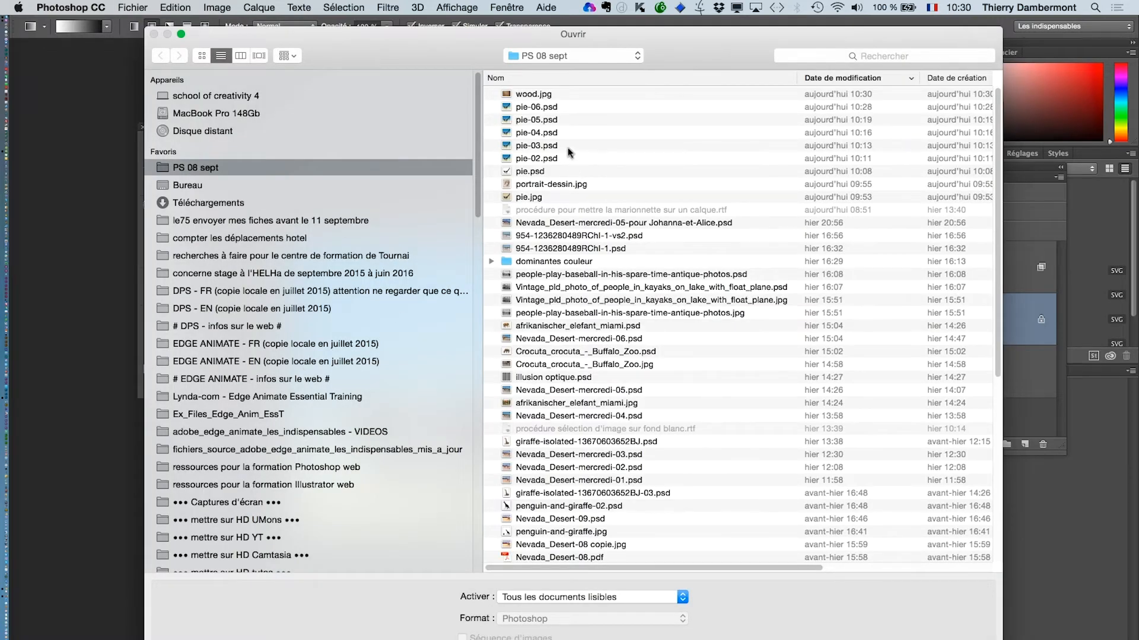
click(525, 94)
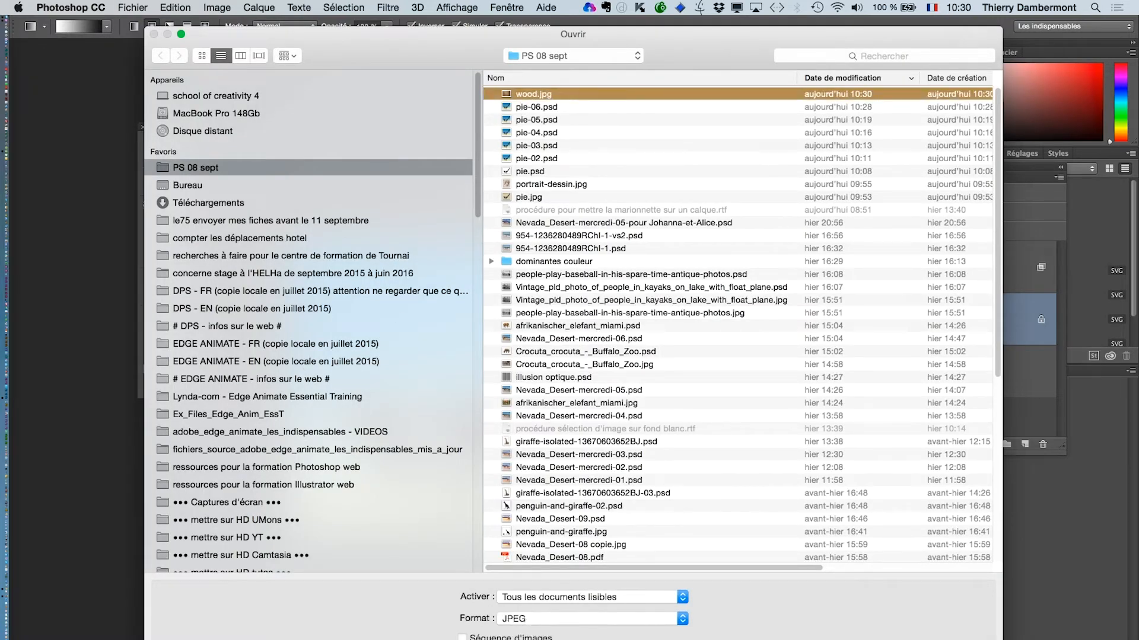
key(Return)
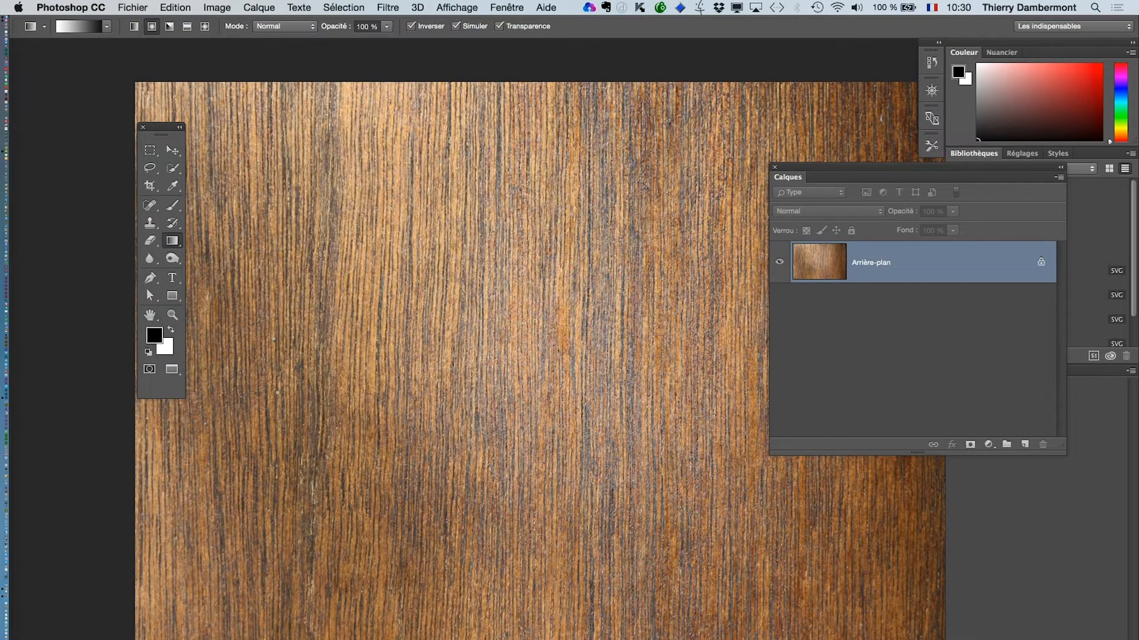
- Return to standard screen mode and float wood.jpg in its own window beside pie-06.psd
scroll(518, 432, down, 2)
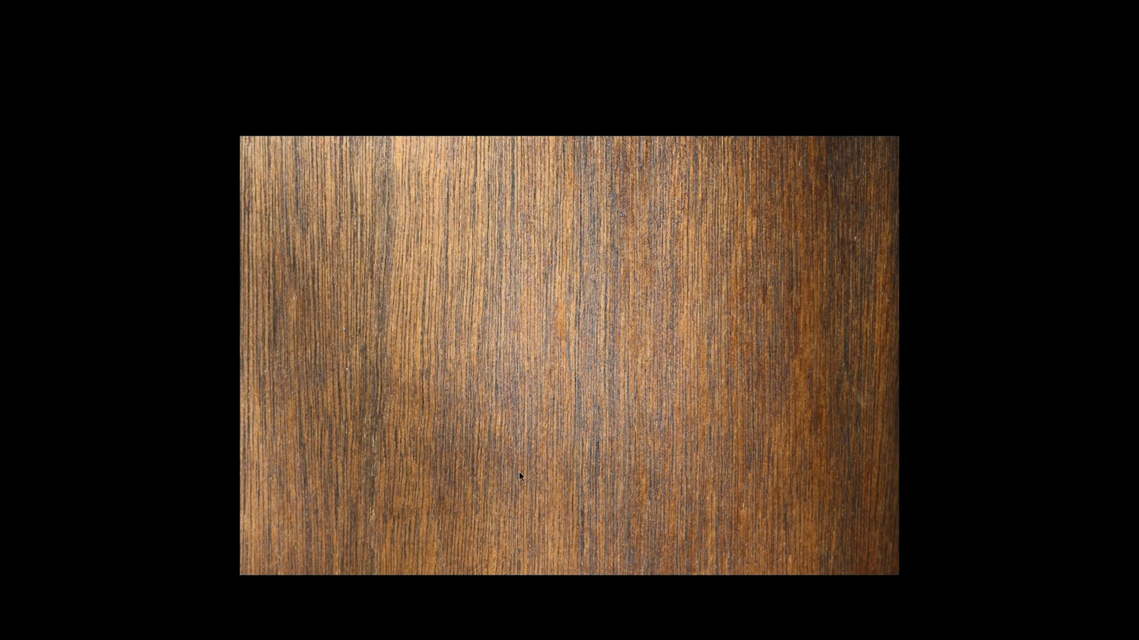
key(f)
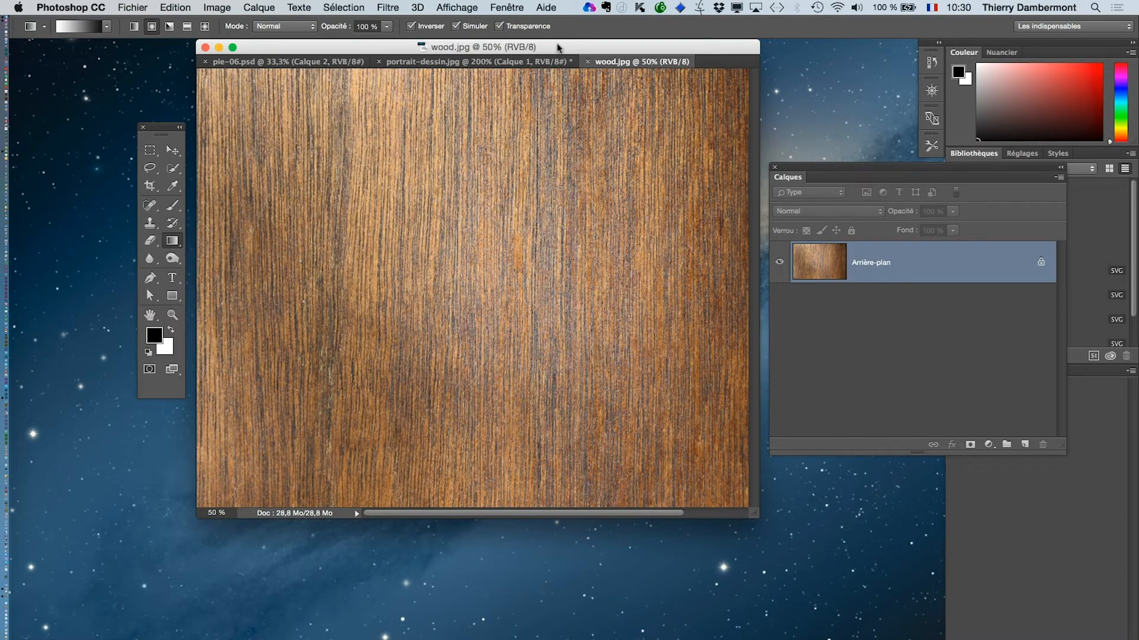
drag(537, 47, 421, 58)
drag(489, 74, 554, 266)
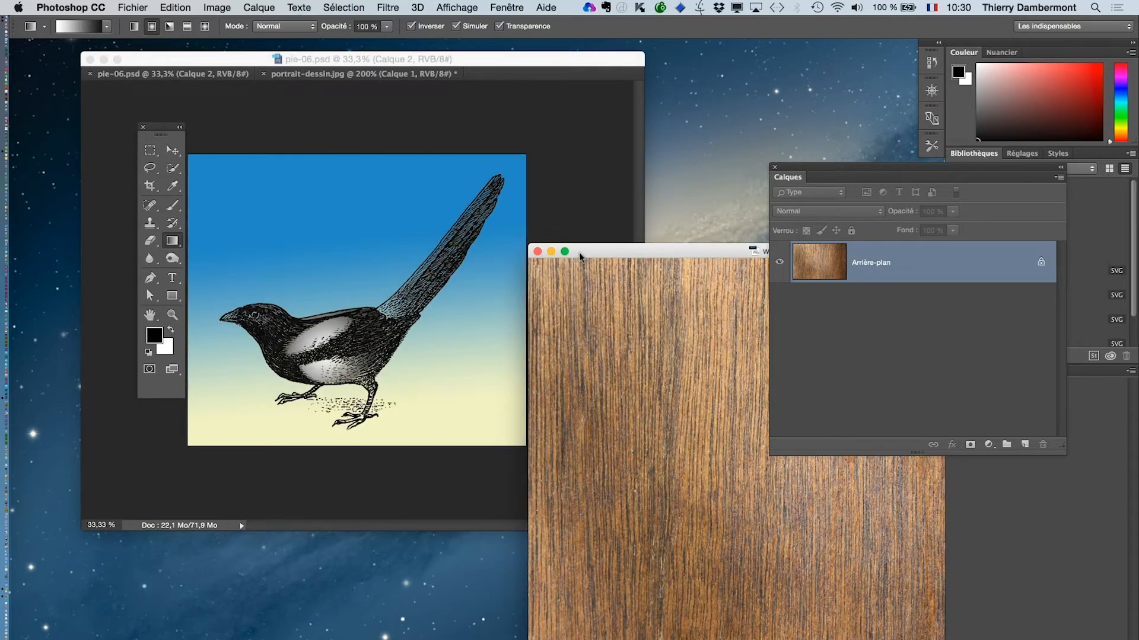
drag(580, 255, 600, 211)
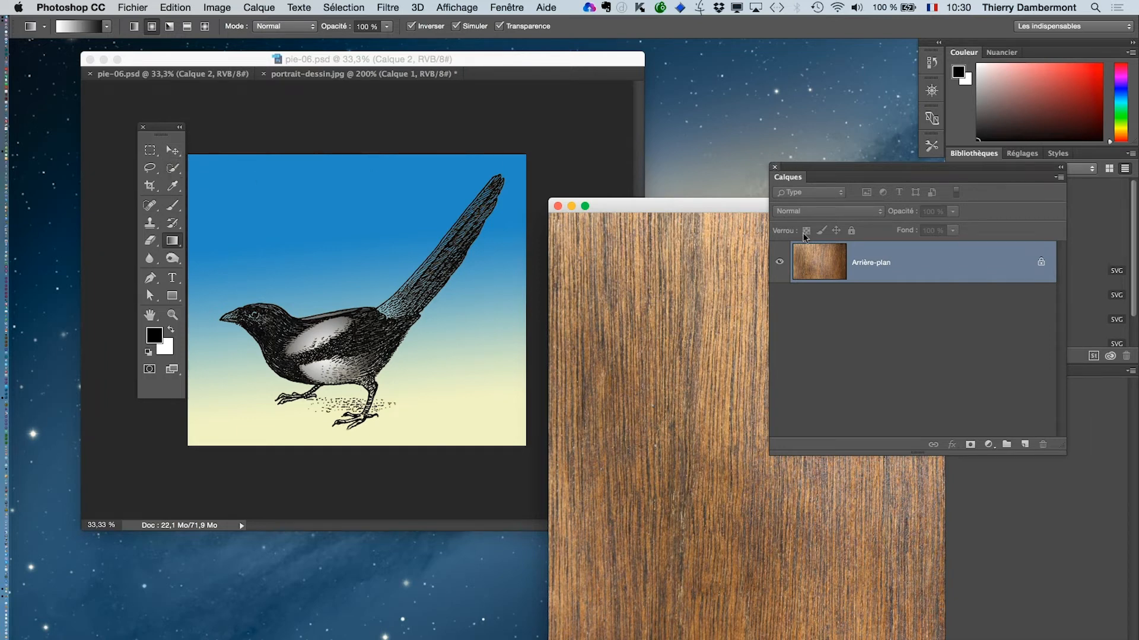
- Hide the Layers panel and make a rectangular selection on the wood texture with the Rectangular Marquee tool
key(F7)
click(151, 154)
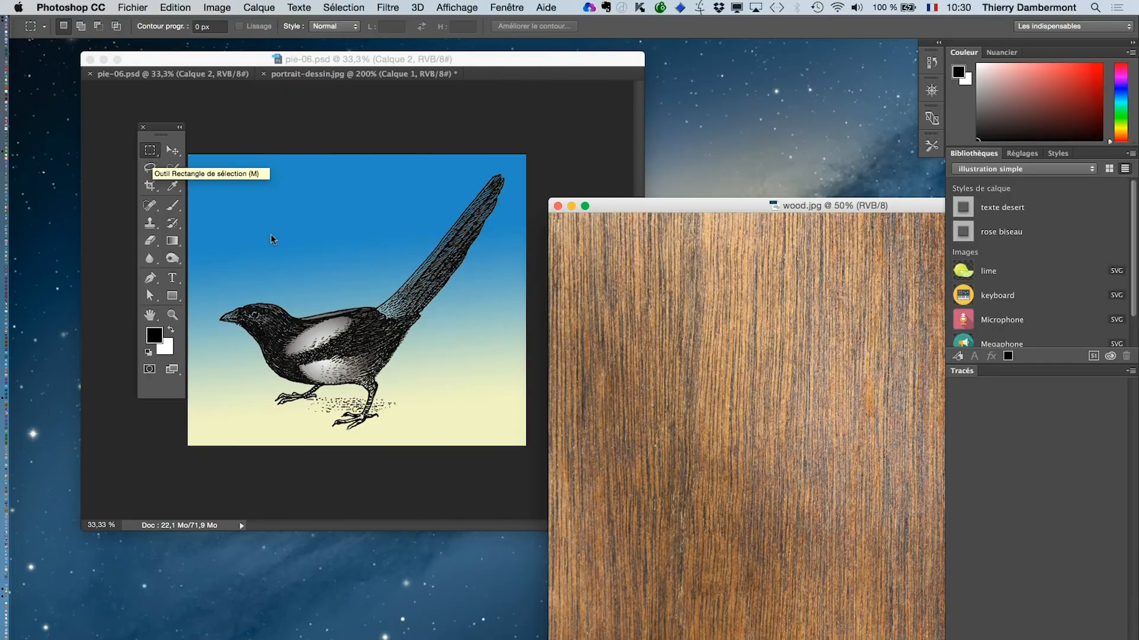
drag(570, 359, 861, 580)
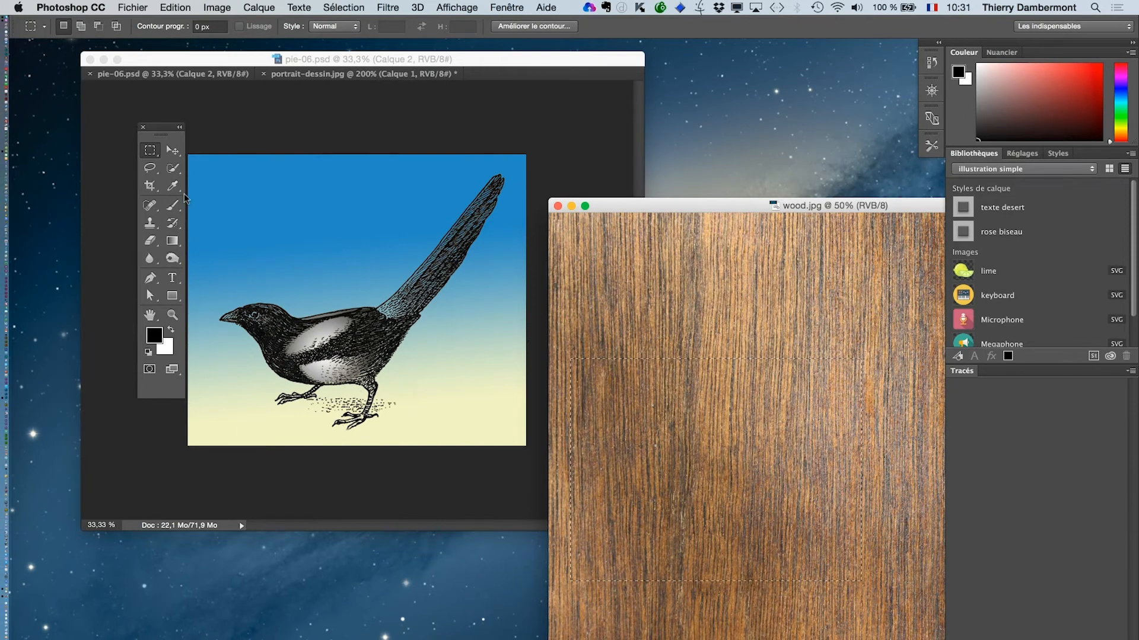
- Copy the selected wood into pie-06.psd with the Move tool and position it over the magpie's body
click(171, 153)
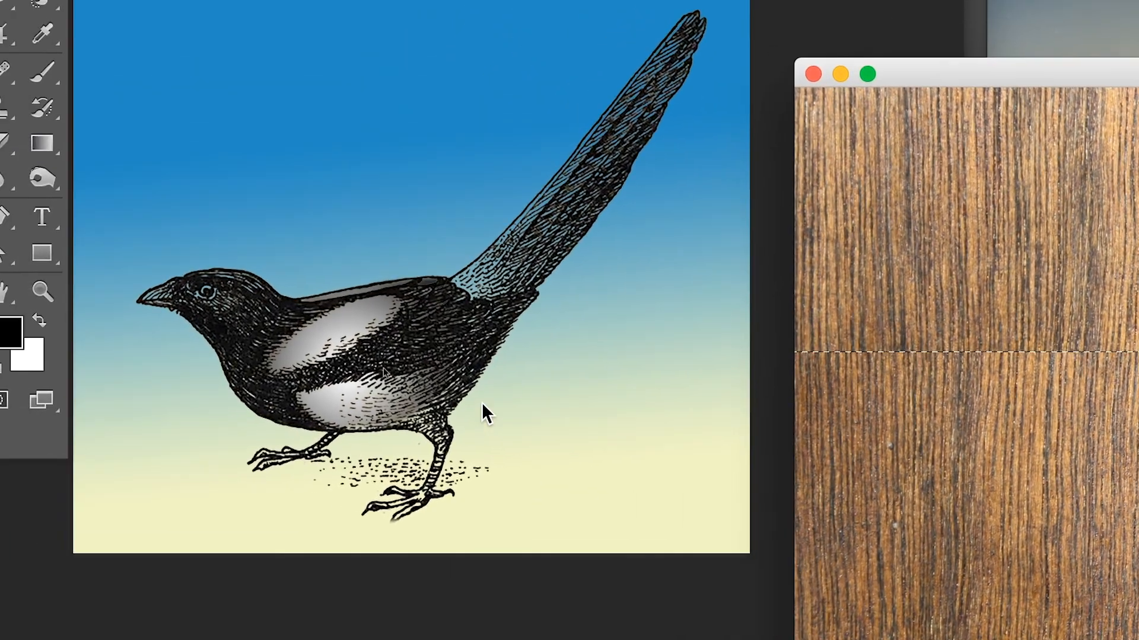
key(ctrl+v)
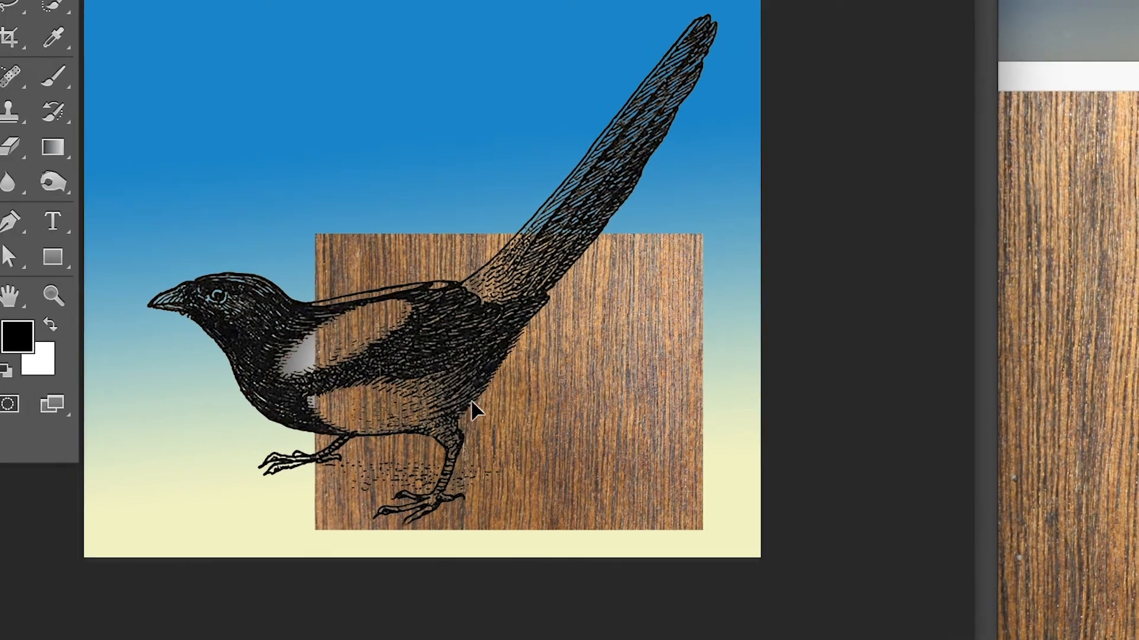
drag(526, 407, 468, 403)
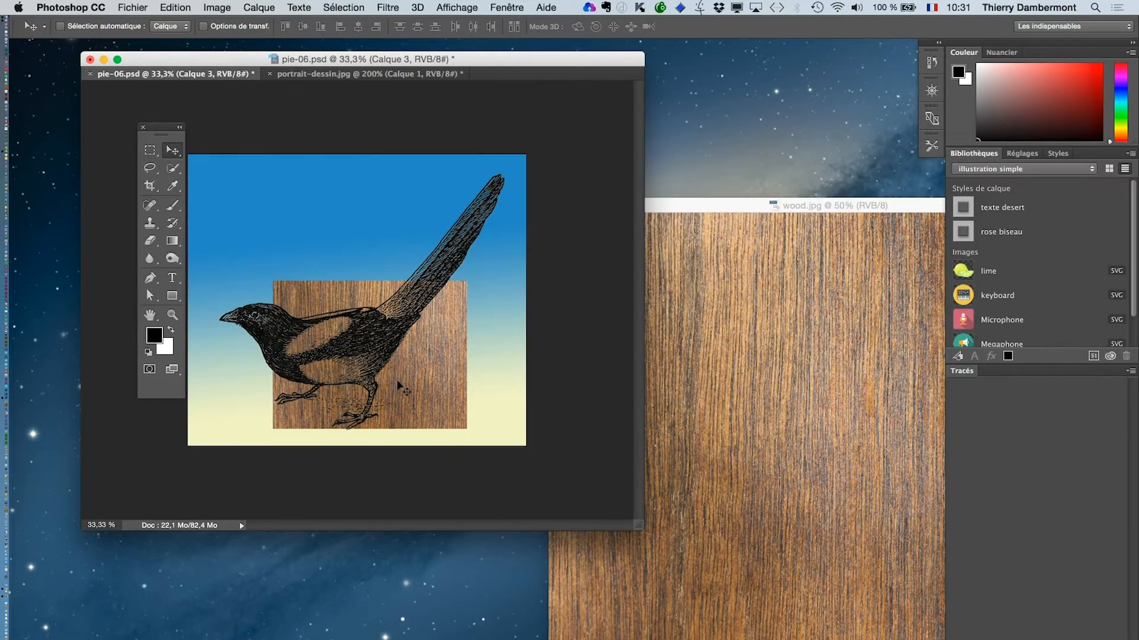
drag(397, 345, 386, 323)
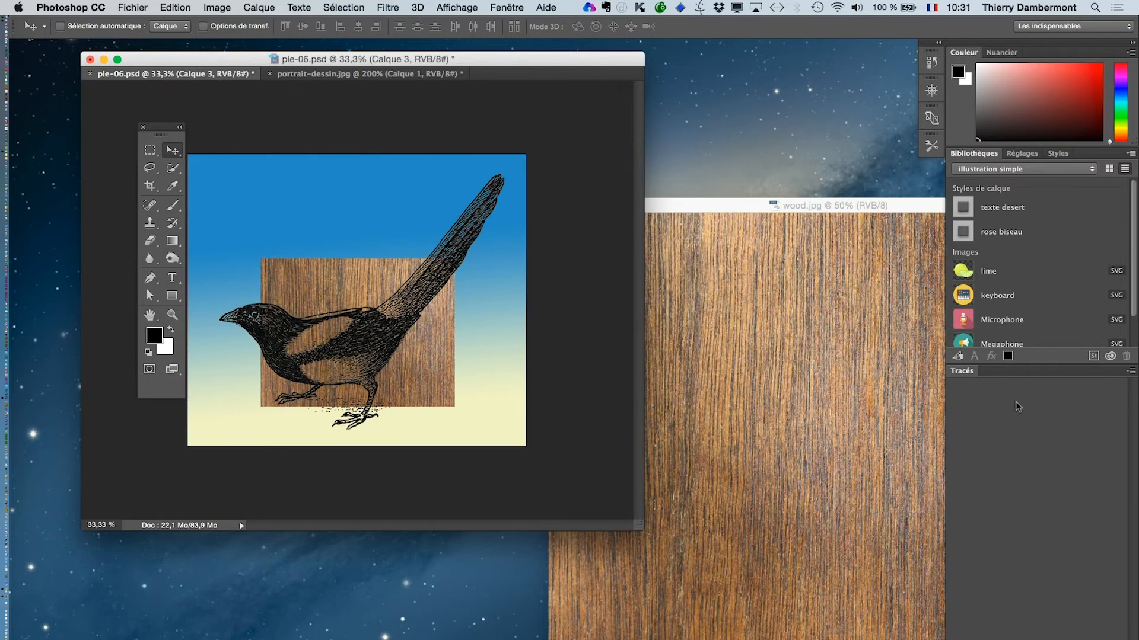
- Show the Layers panel again, lengthen it so all layers fit, and place it beside the magpie image
click(511, 6)
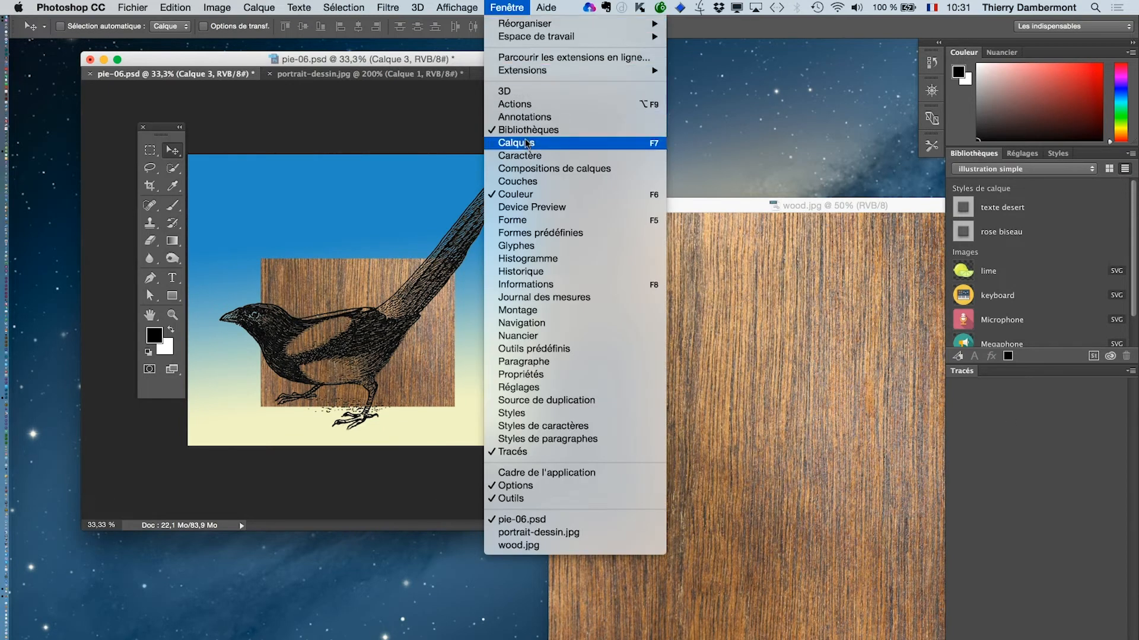
key(F7)
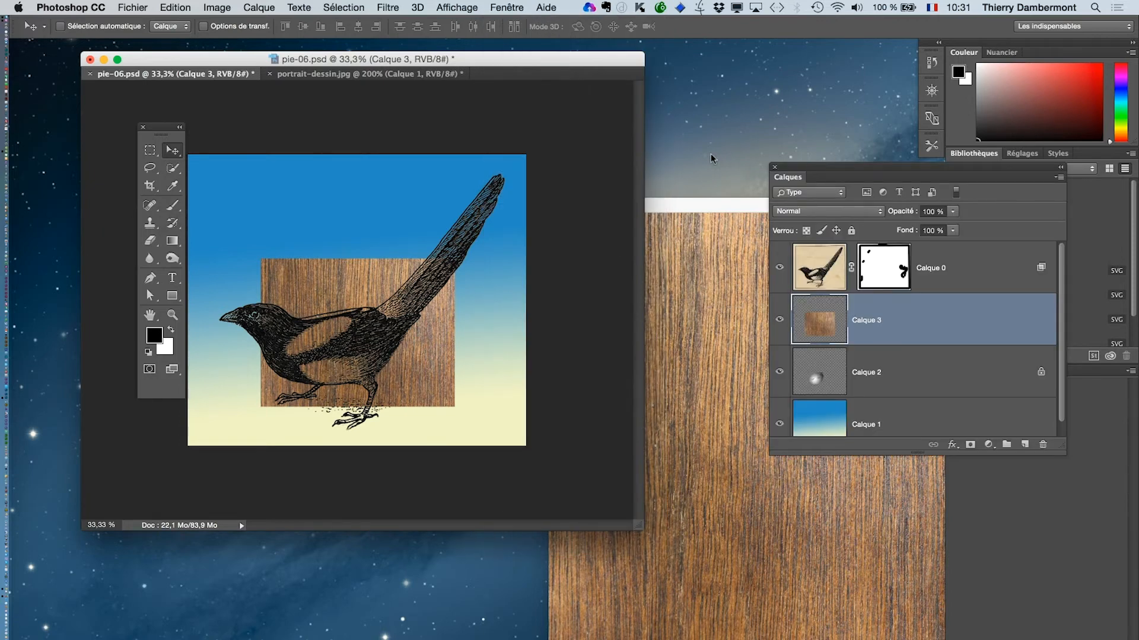
drag(890, 167, 683, 127)
drag(854, 405, 868, 601)
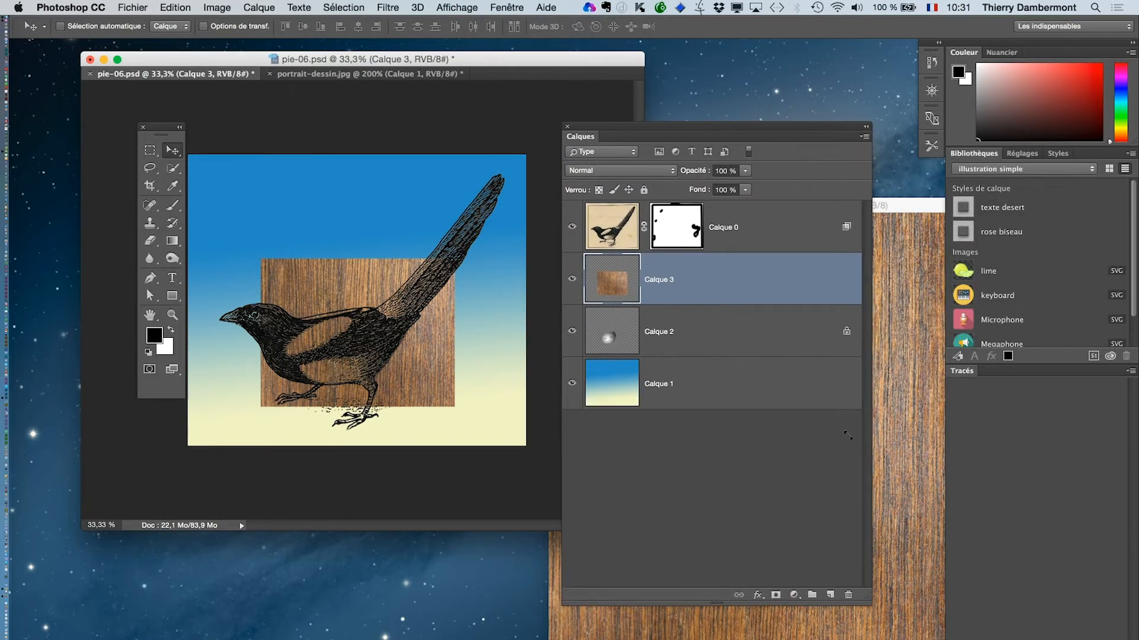
click(904, 209)
drag(591, 129, 637, 121)
click(570, 204)
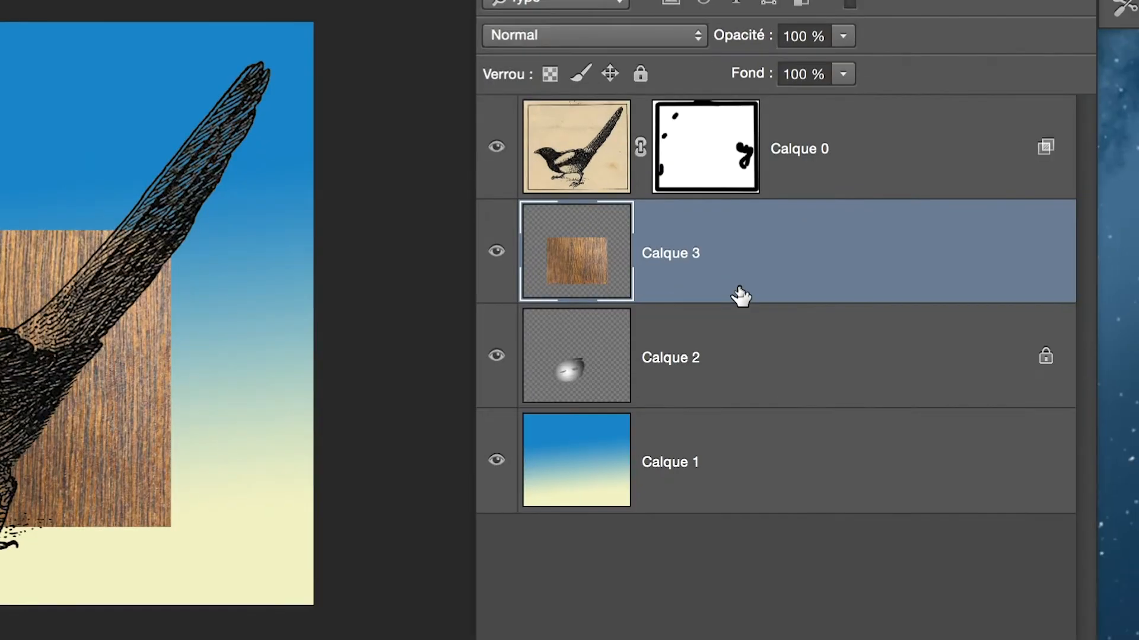
- Display the magpie document in full-screen mode and clip the wood layer, Calque 3, to the patch layer, Calque 2
drag(739, 277, 751, 392)
drag(742, 326, 740, 257)
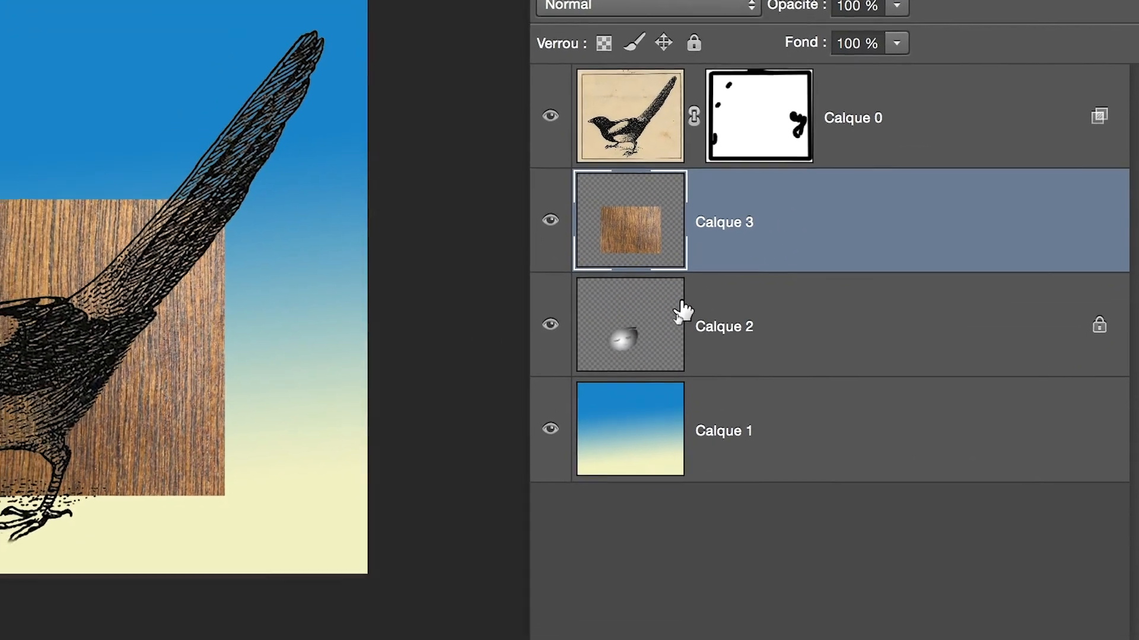
click(642, 337)
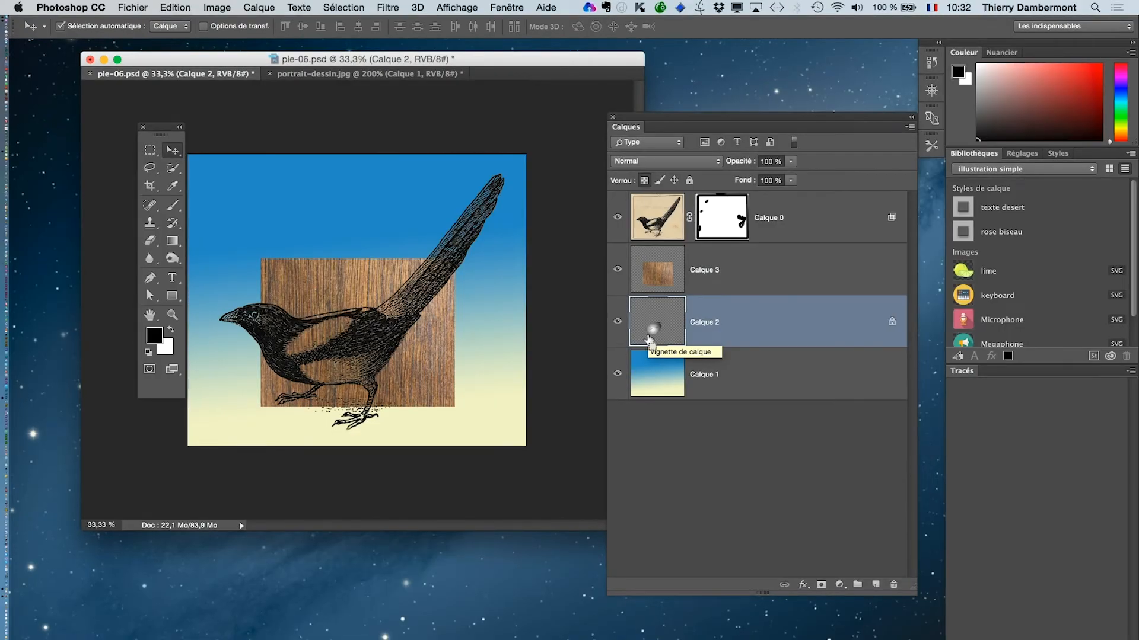
key(f)
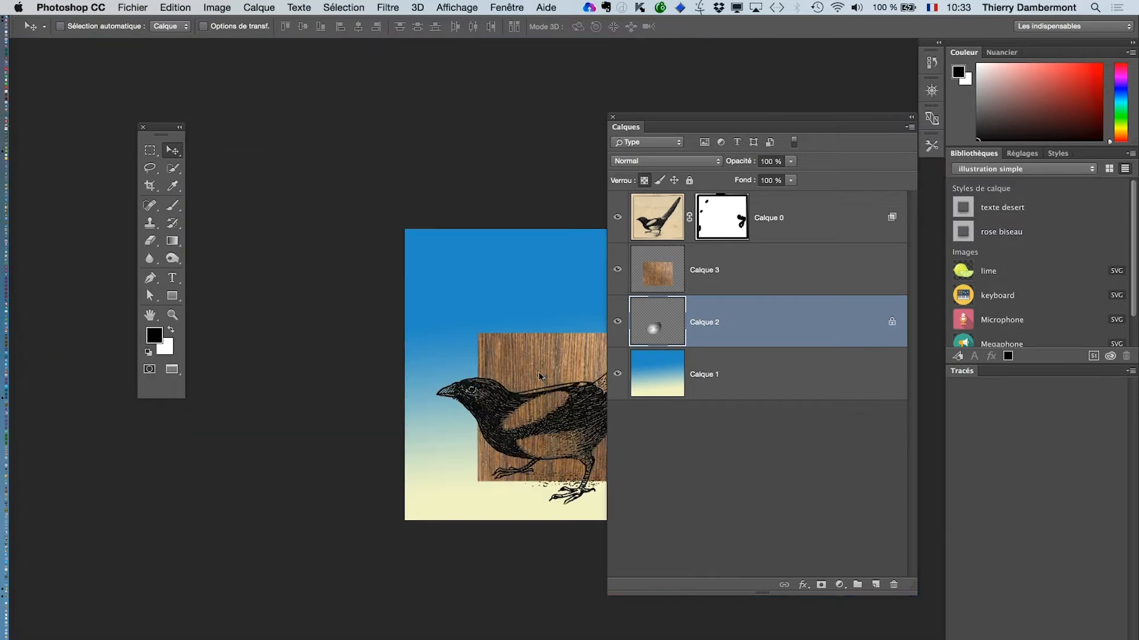
super+click(516, 364)
super+click(554, 408)
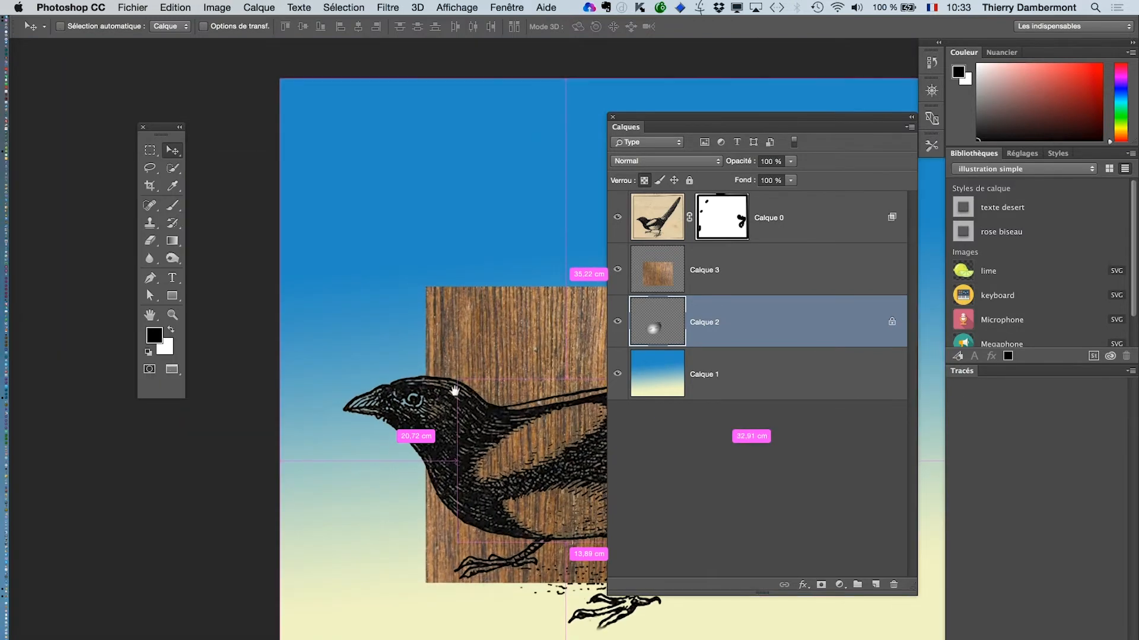
drag(442, 373, 339, 333)
scroll(339, 333, right, 5)
scroll(339, 332, down, 3)
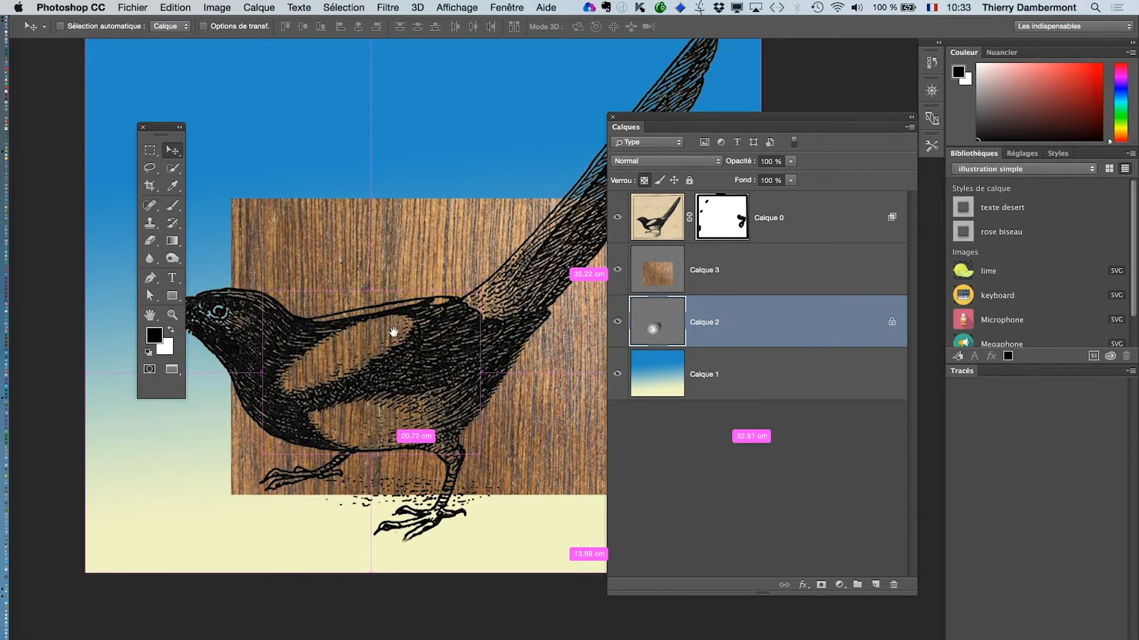
click(723, 278)
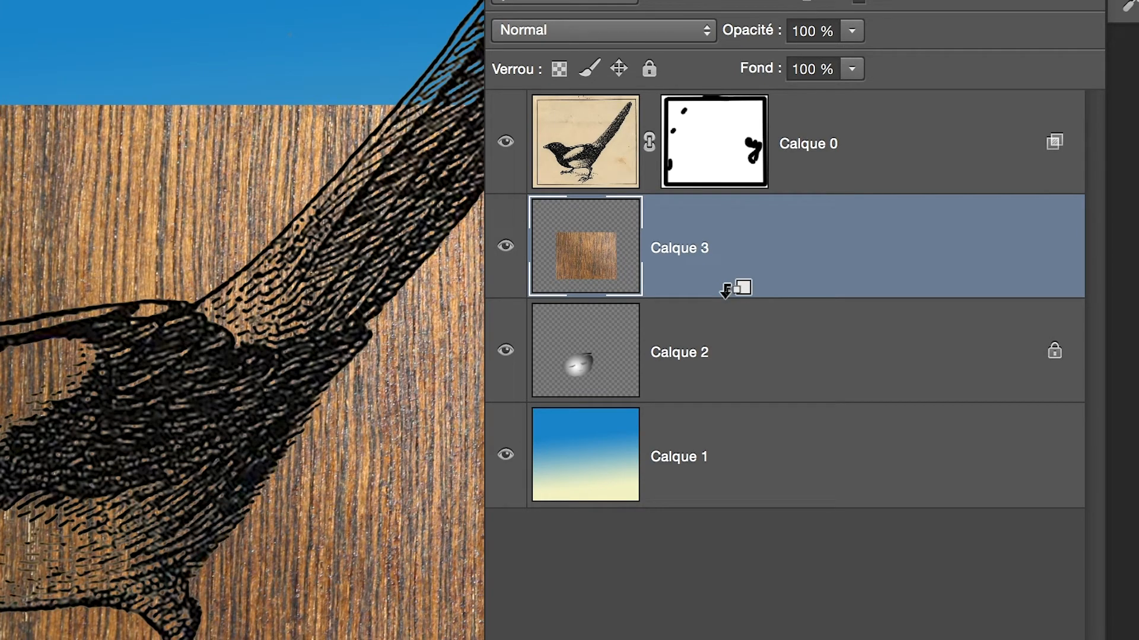
alt+click(725, 291)
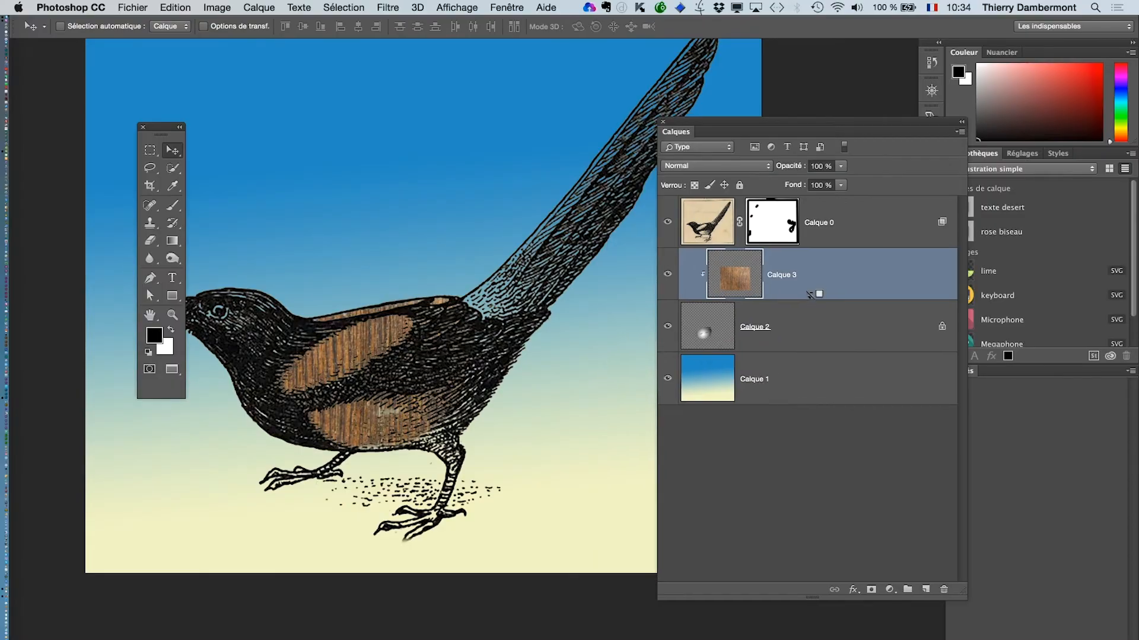
- Release the wood layer's clipping mask and move the wood up and left, clear of the magpie's patches
alt+click(810, 295)
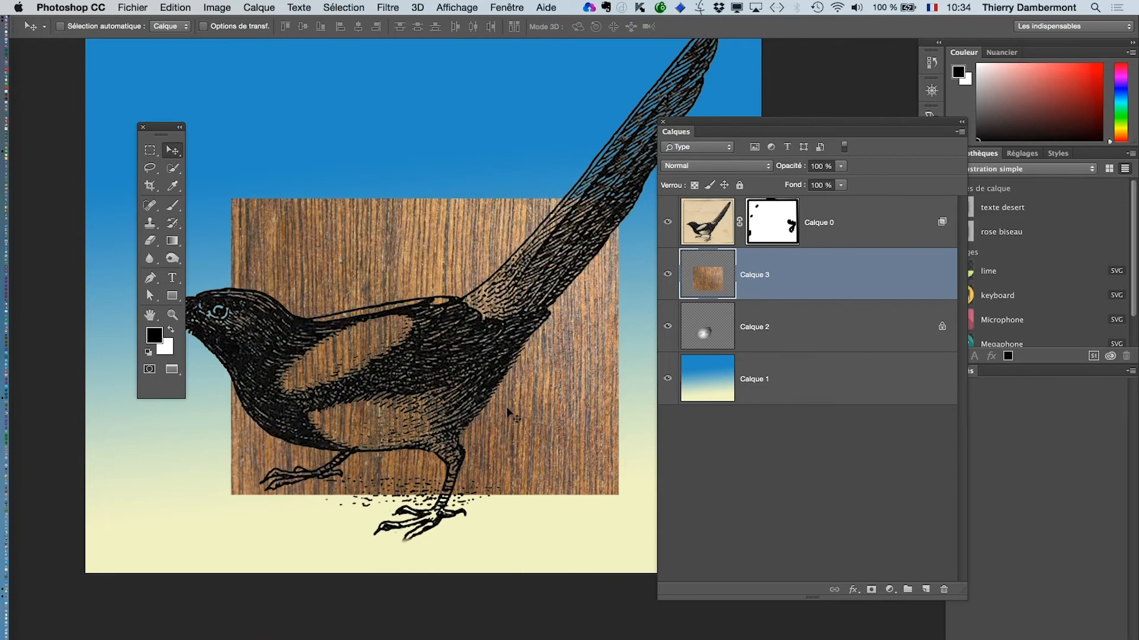
drag(541, 439, 448, 172)
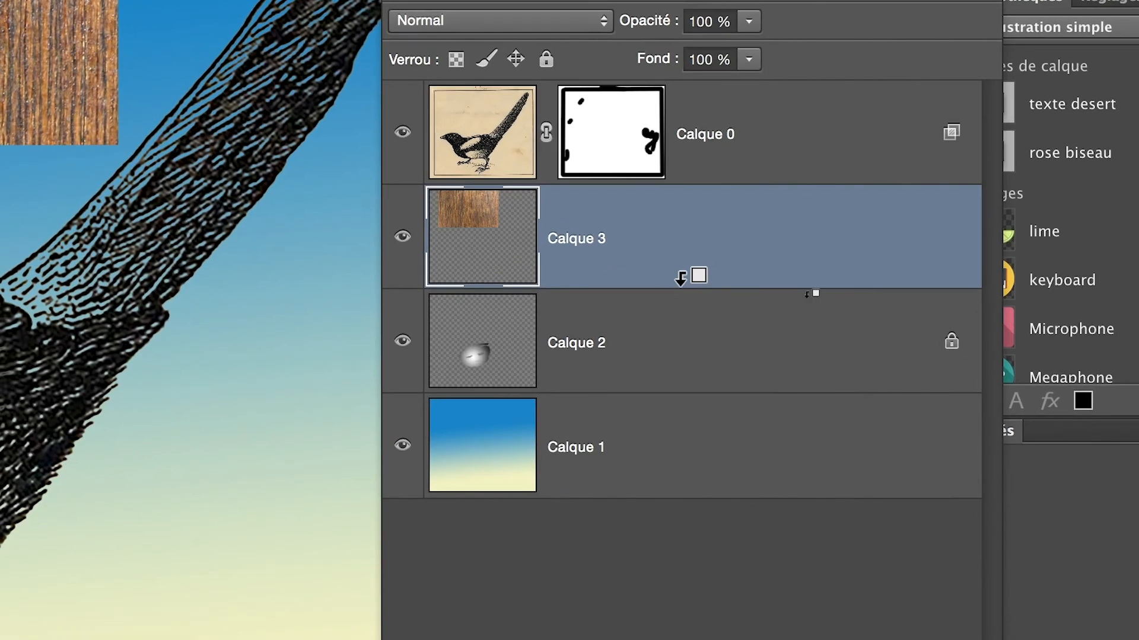
- Clip the wood layer, Calque 3, to Calque 2 again and move the wood down over the magpie's patches
alt+click(719, 290)
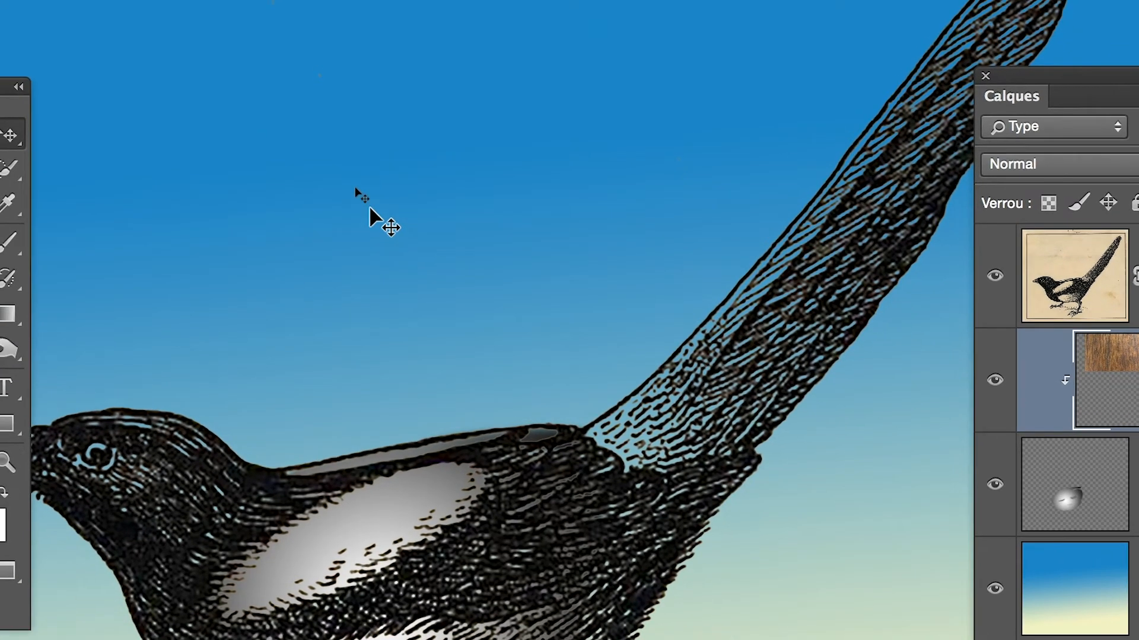
drag(369, 242, 393, 395)
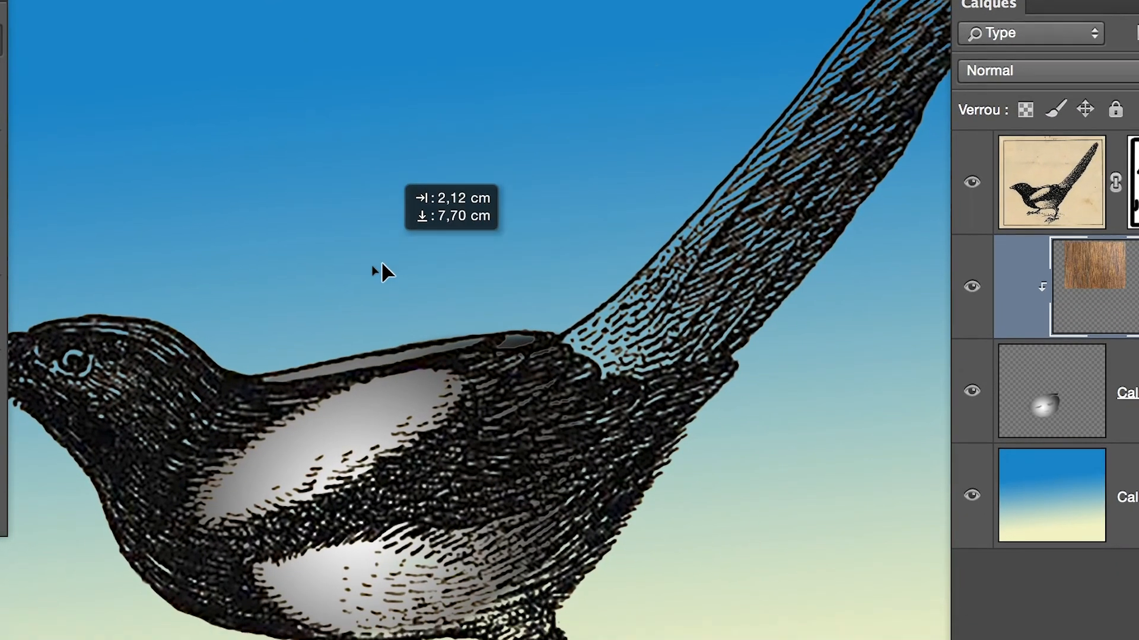
drag(377, 276, 370, 406)
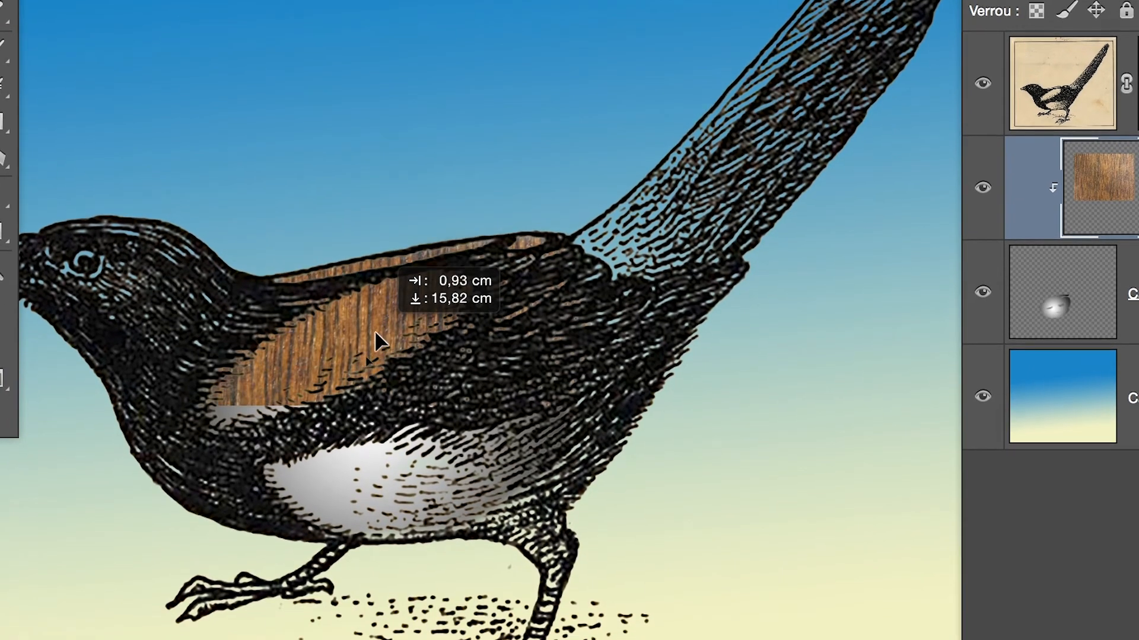
drag(375, 330, 398, 387)
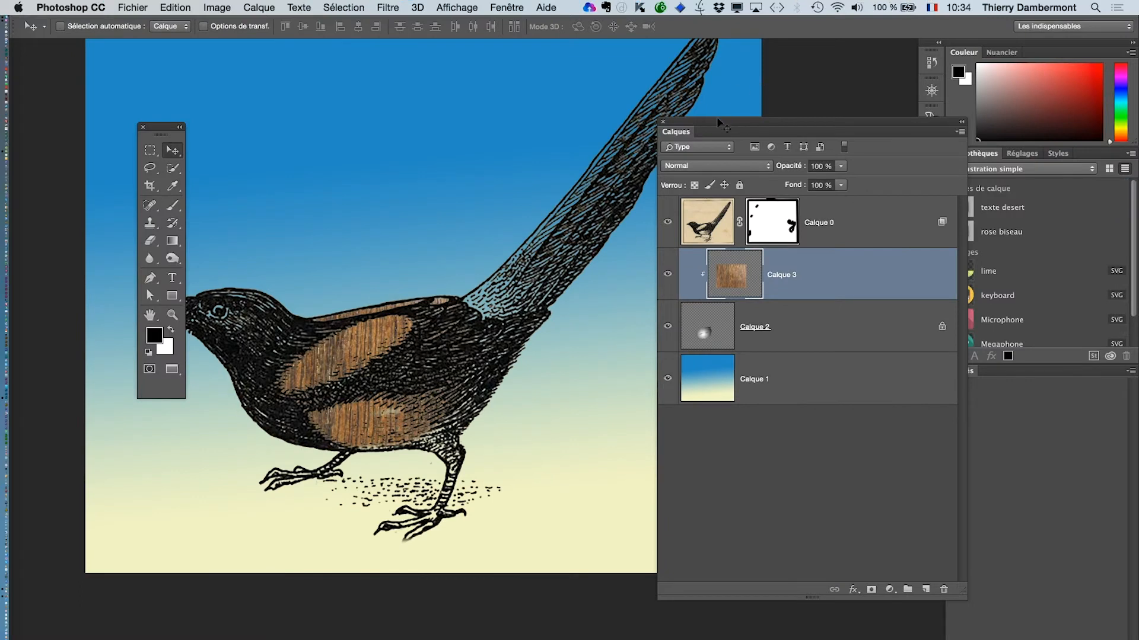
- Move the Layers panel clear of the magpie and reposition the wood inside the body patches
drag(716, 120, 806, 126)
drag(377, 368, 484, 316)
drag(483, 379, 422, 384)
alt+click(515, 377)
- Free-transform the wood layer to about 88 % width and 145 % height and position it over the patches
click(181, 7)
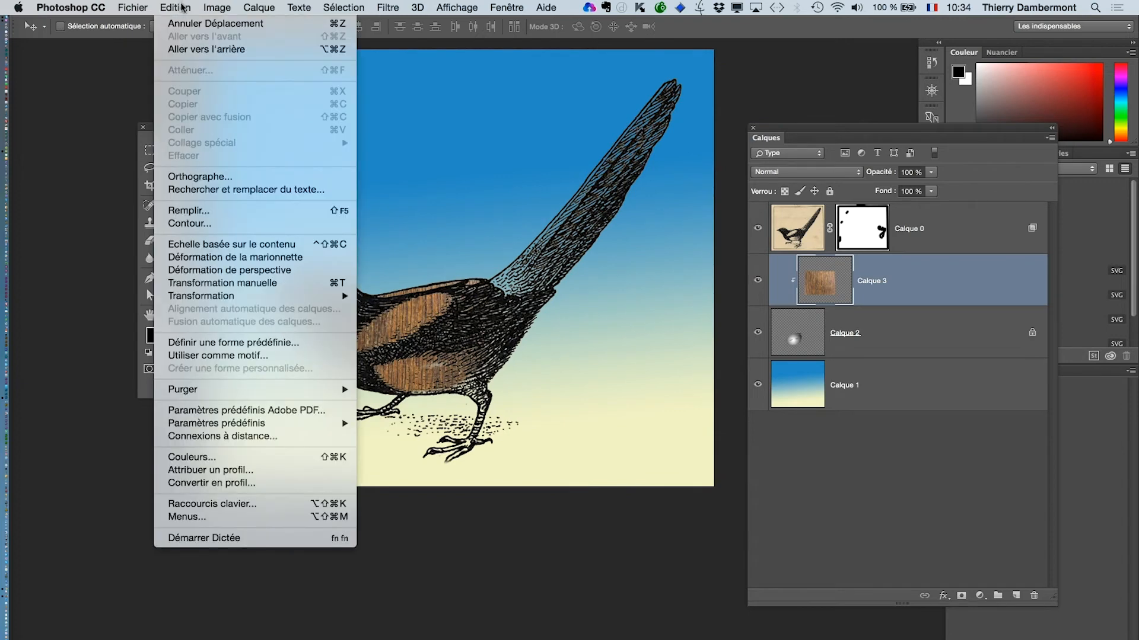
click(309, 283)
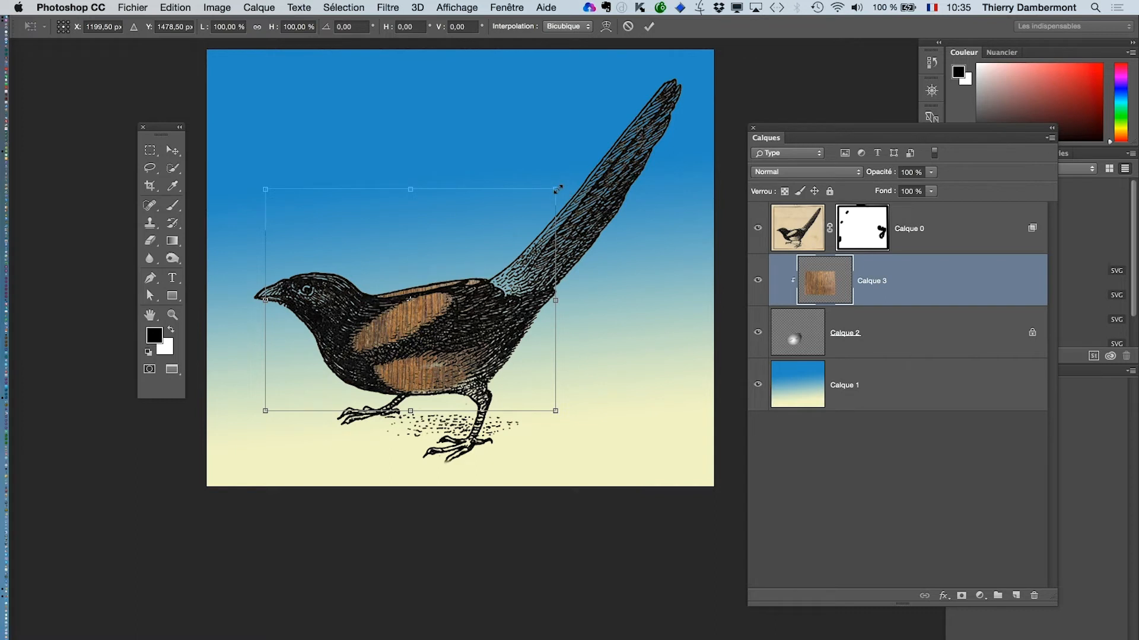
drag(556, 189, 520, 90)
drag(467, 362, 499, 384)
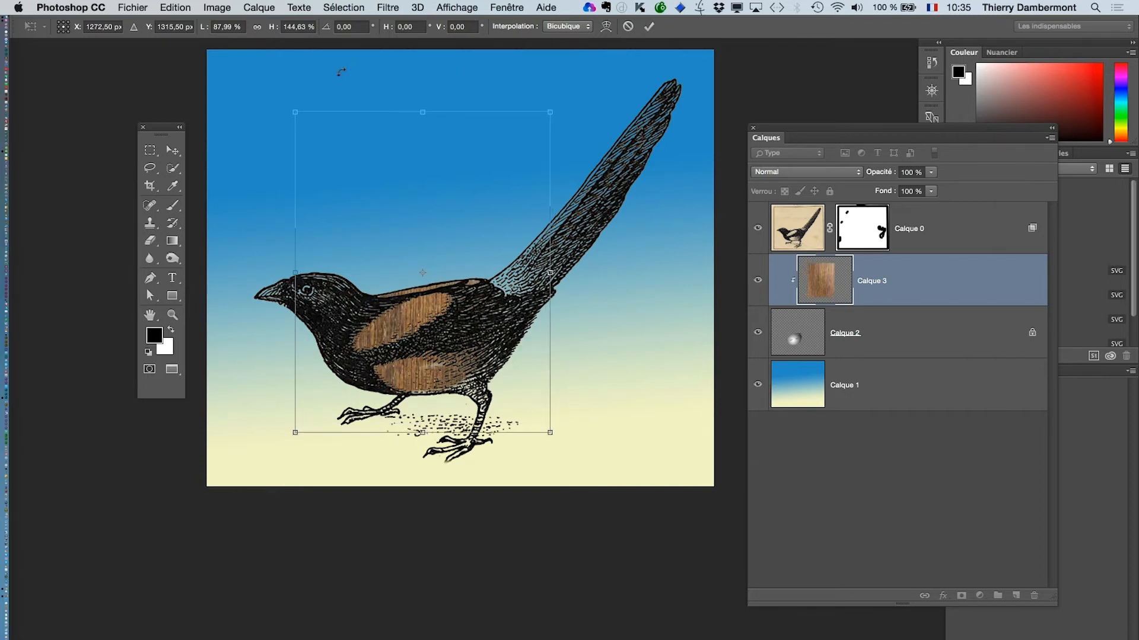
- Rotate the wood to about -63°, scale it to 89.64 % by 146.42 %, and apply the transformation
drag(261, 103, 310, 306)
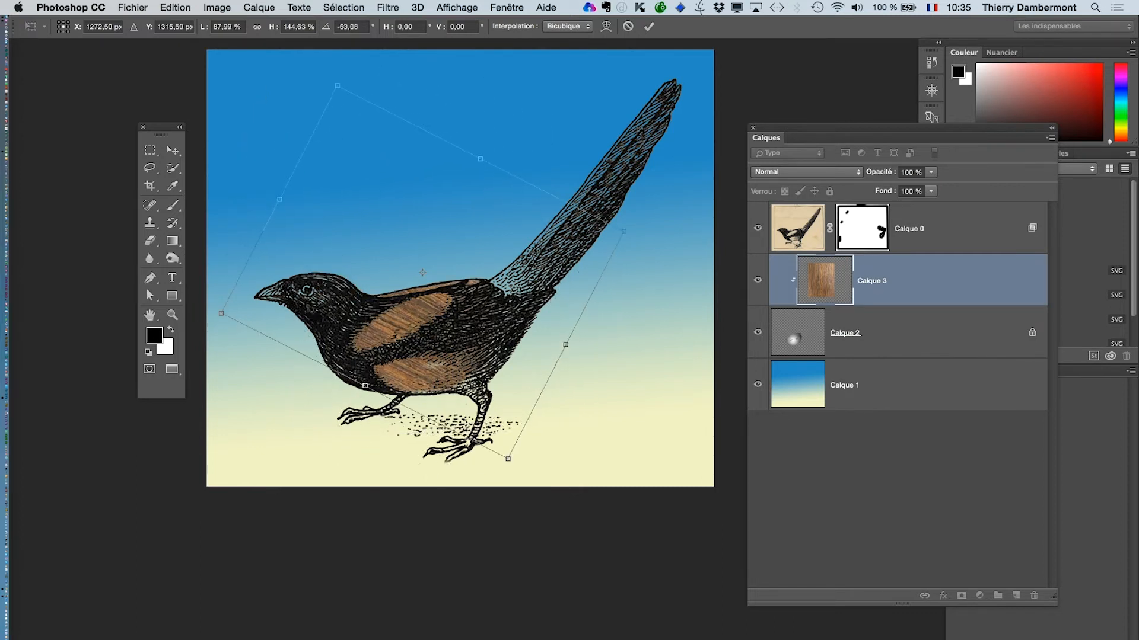
drag(521, 354, 514, 362)
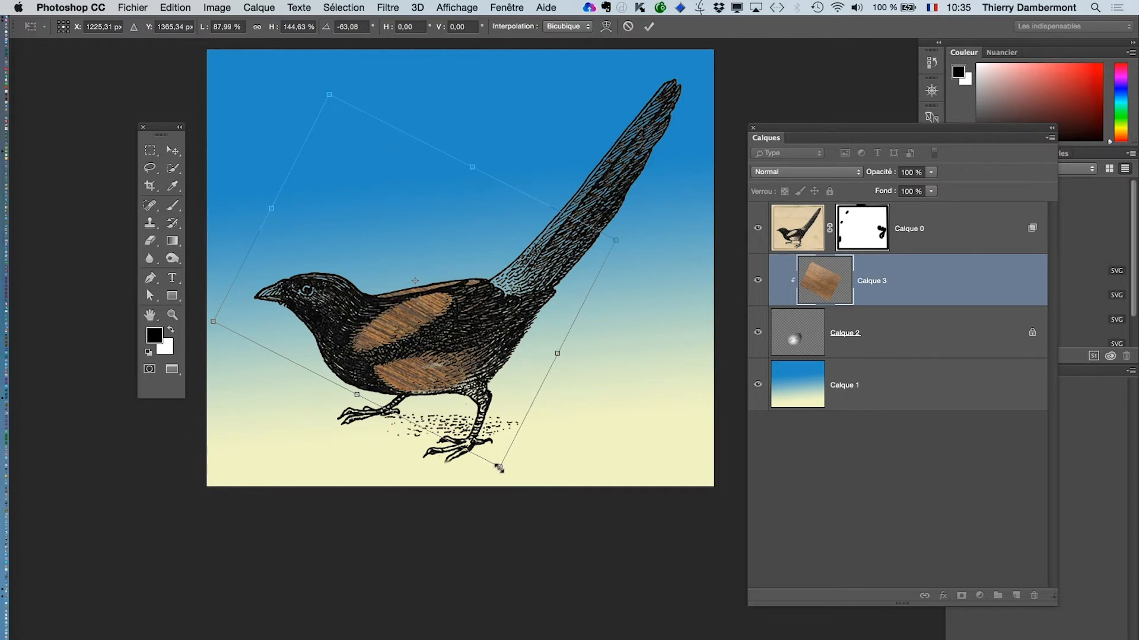
drag(499, 467, 501, 473)
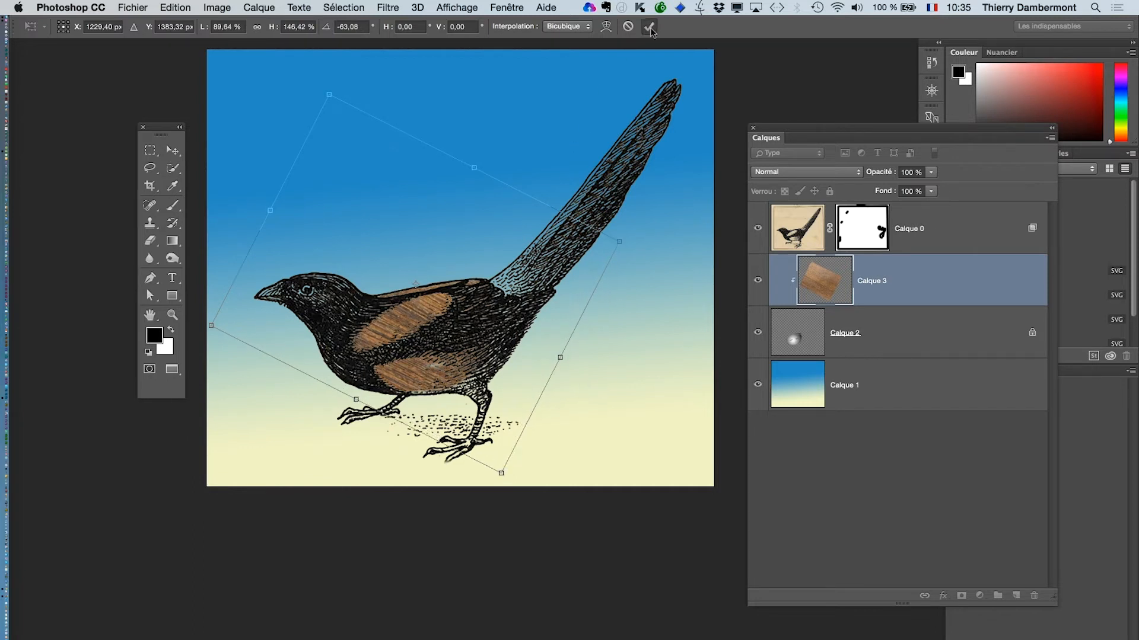
click(650, 28)
- Try moving the patch layer, Calque 2, by itself and undo the move
click(810, 353)
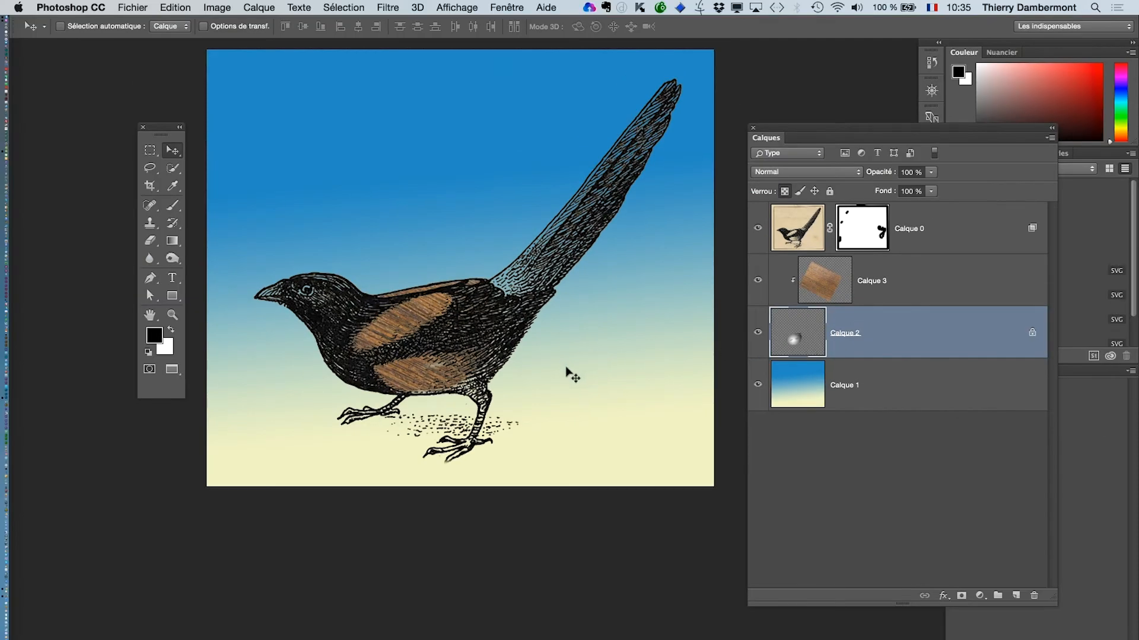
drag(566, 371, 460, 373)
key(super+z)
- Select the wood layer, Calque 3, and shift the wood grain within the magpie's patches
click(852, 292)
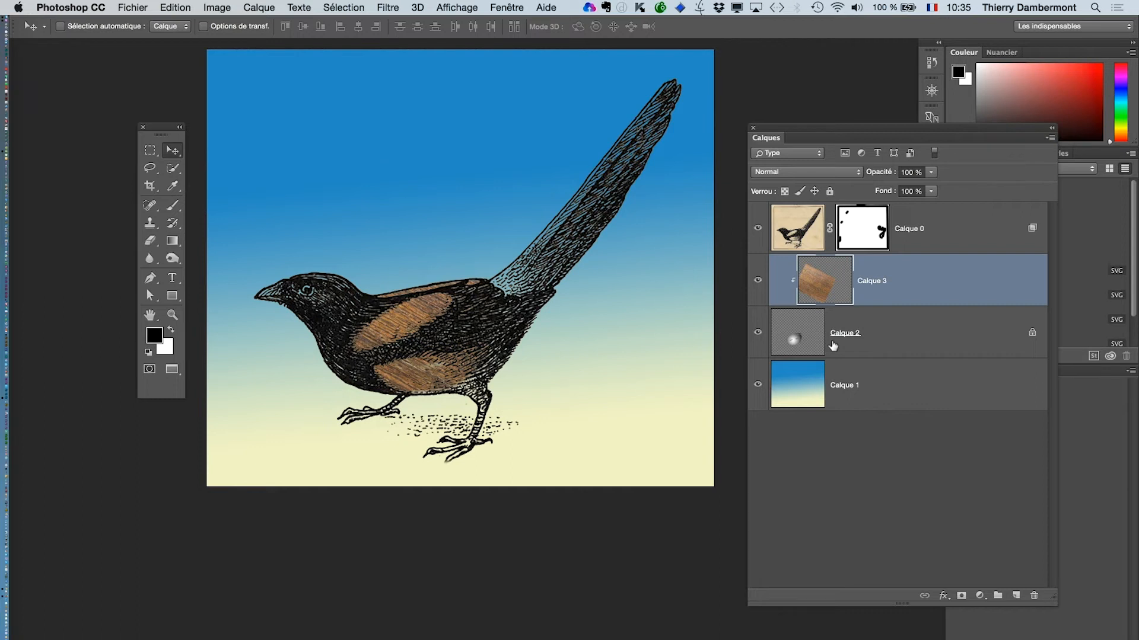
mouse_move(500, 417)
mouse_down()
mouse_move(462, 412)
mouse_move(514, 422)
mouse_up()
- Switch to Firefox and change the Google Images search to fruit texture "public domain"
key(super+Tab)
key(super+Tab)
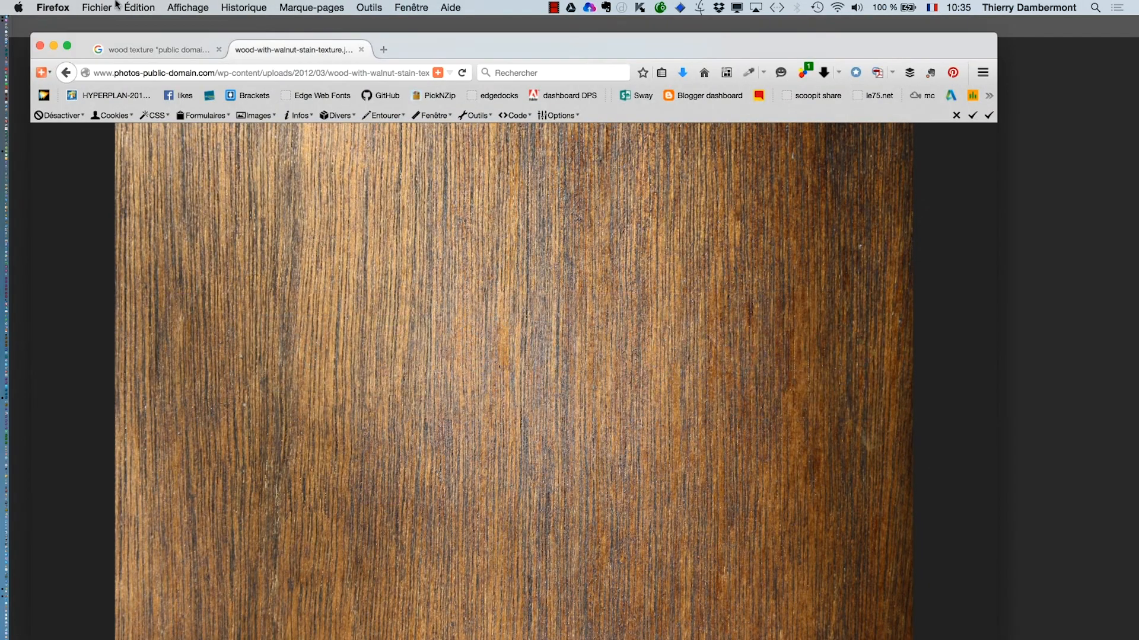
click(123, 51)
click(173, 145)
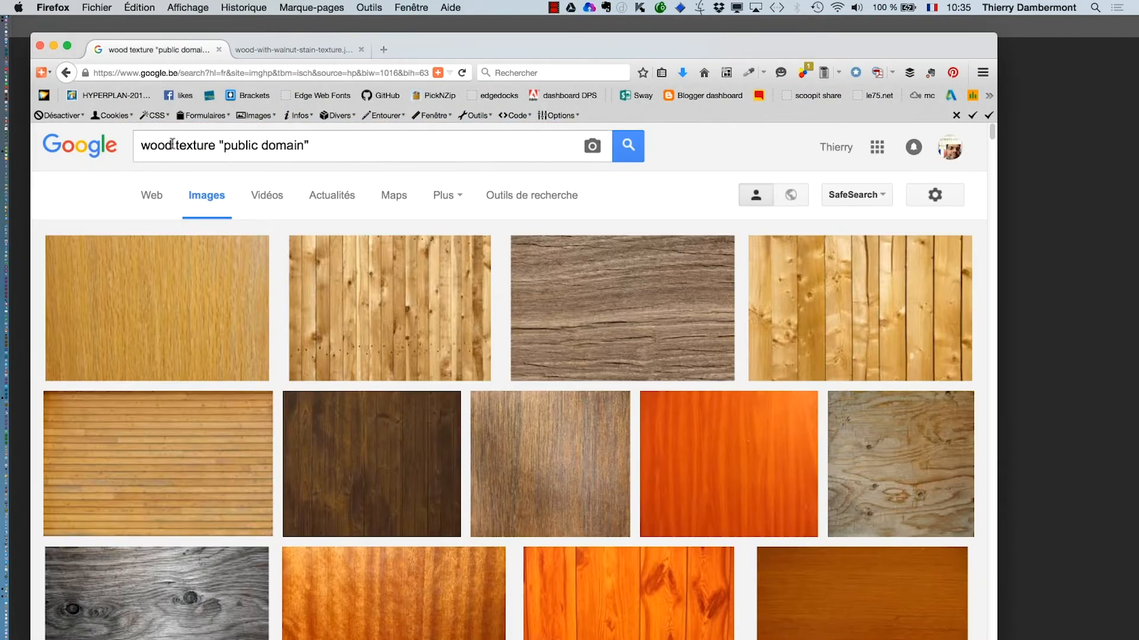
key(alt+shift+Left)
text(fruit)
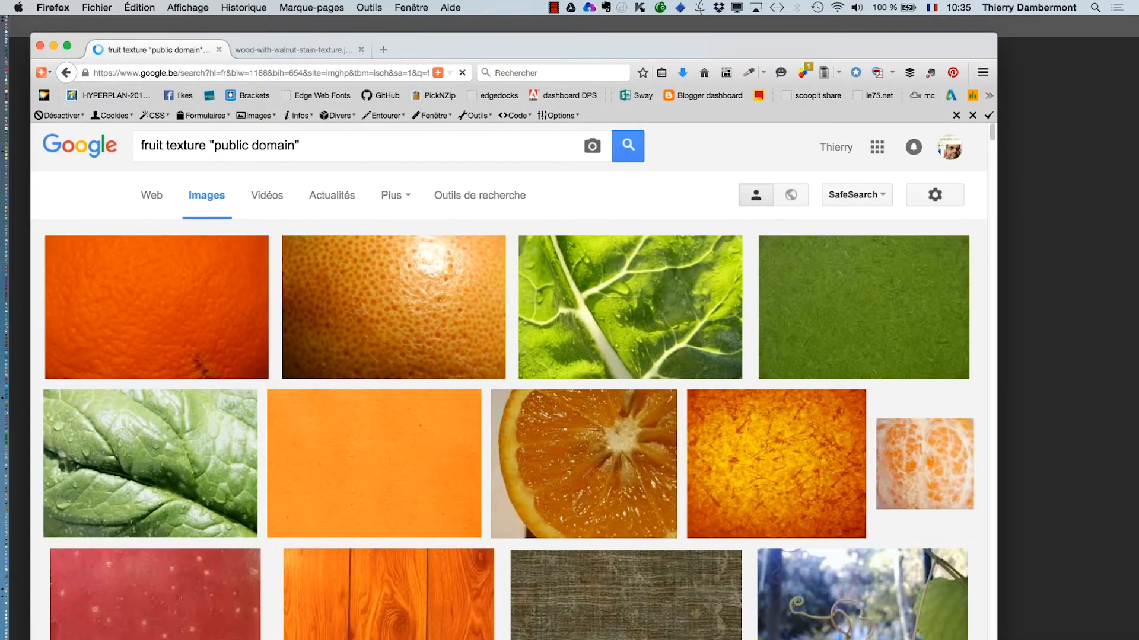
- Open the peeled orange result from pdpics.com in a new tab, try displaying its full image, and return to the result
scroll(683, 428, down, 5)
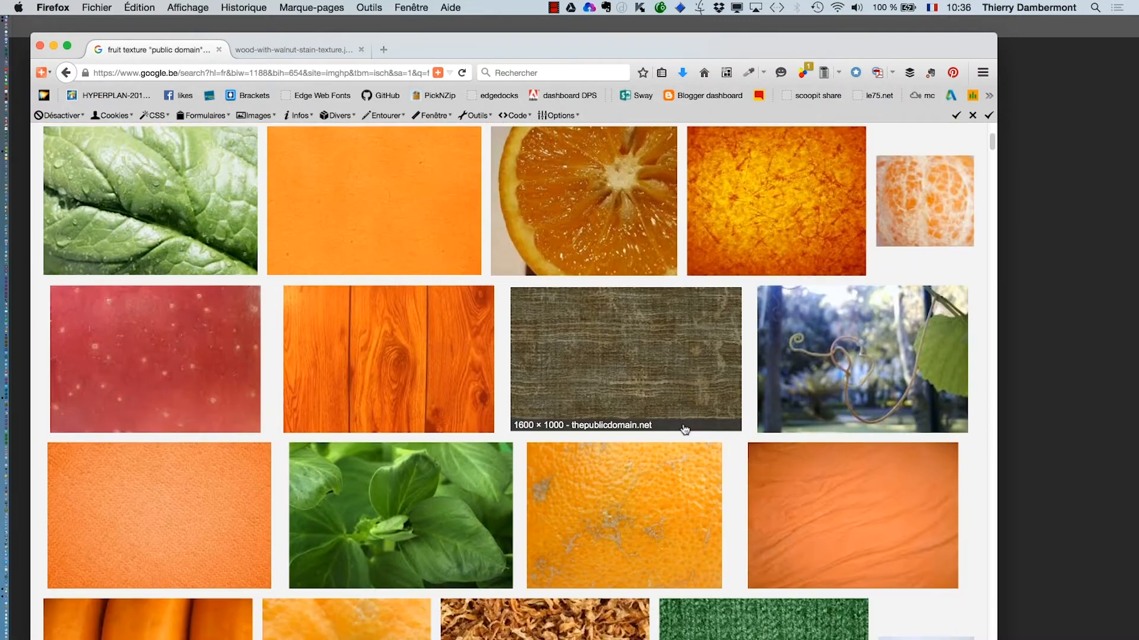
middle_click(906, 216)
click(304, 48)
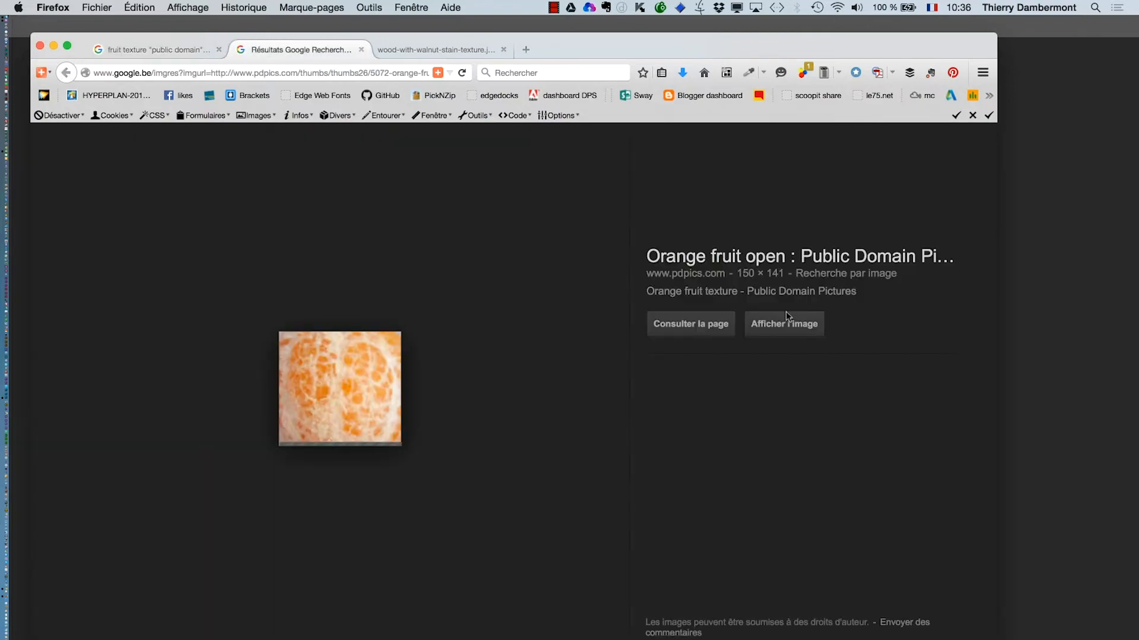
click(790, 328)
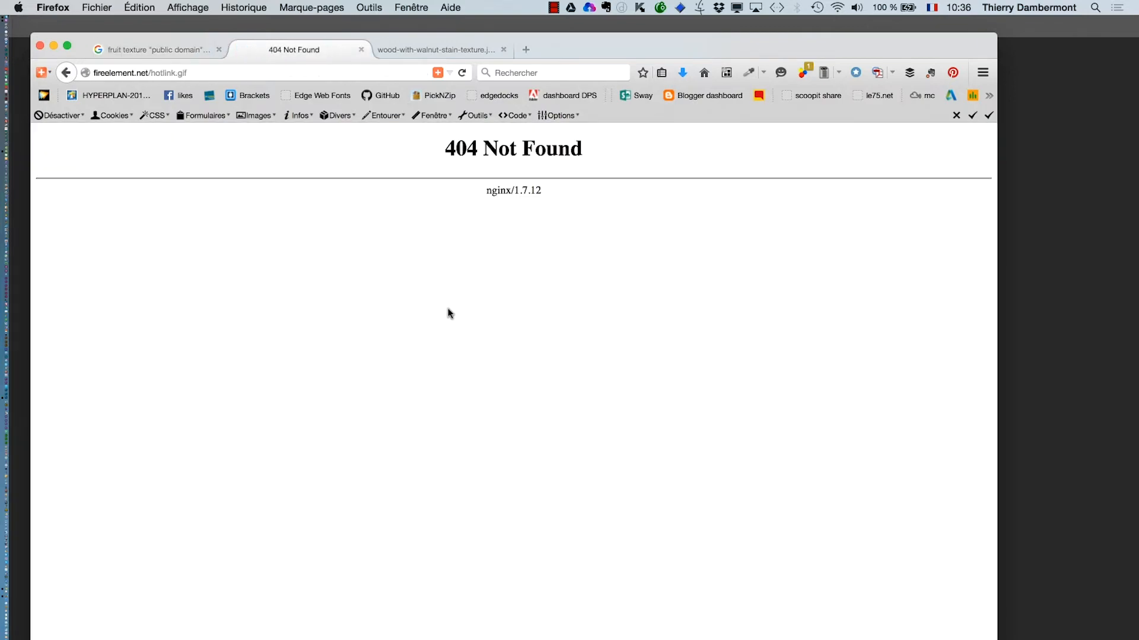
click(66, 72)
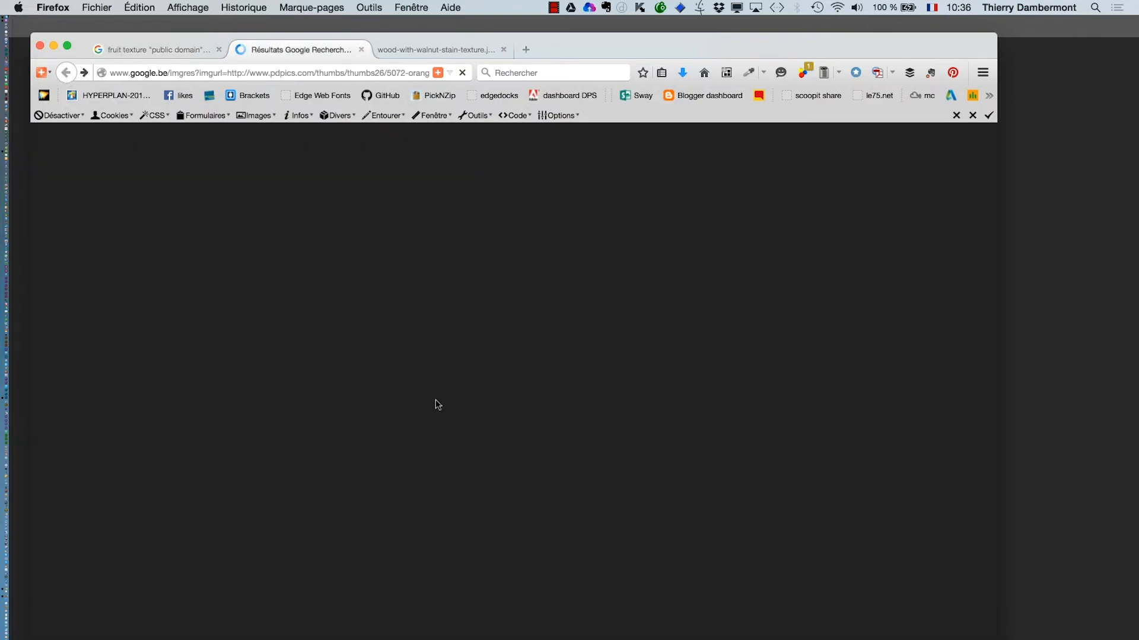
- Save the peeled orange image as orange.jpg in the Téléchargements folder
right_click(345, 382)
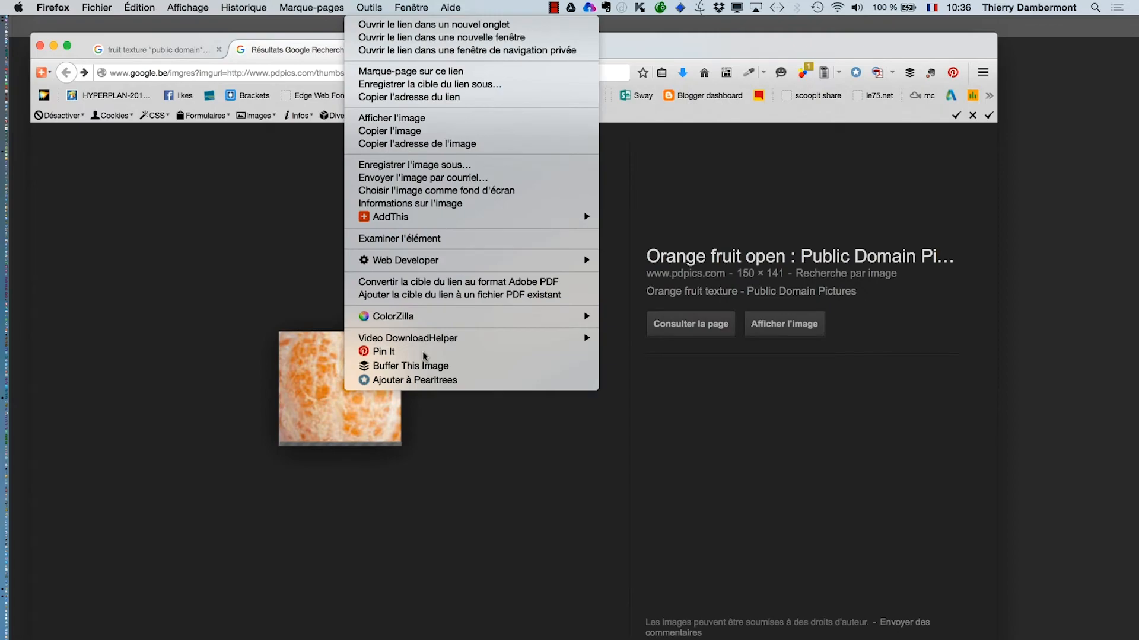
click(440, 166)
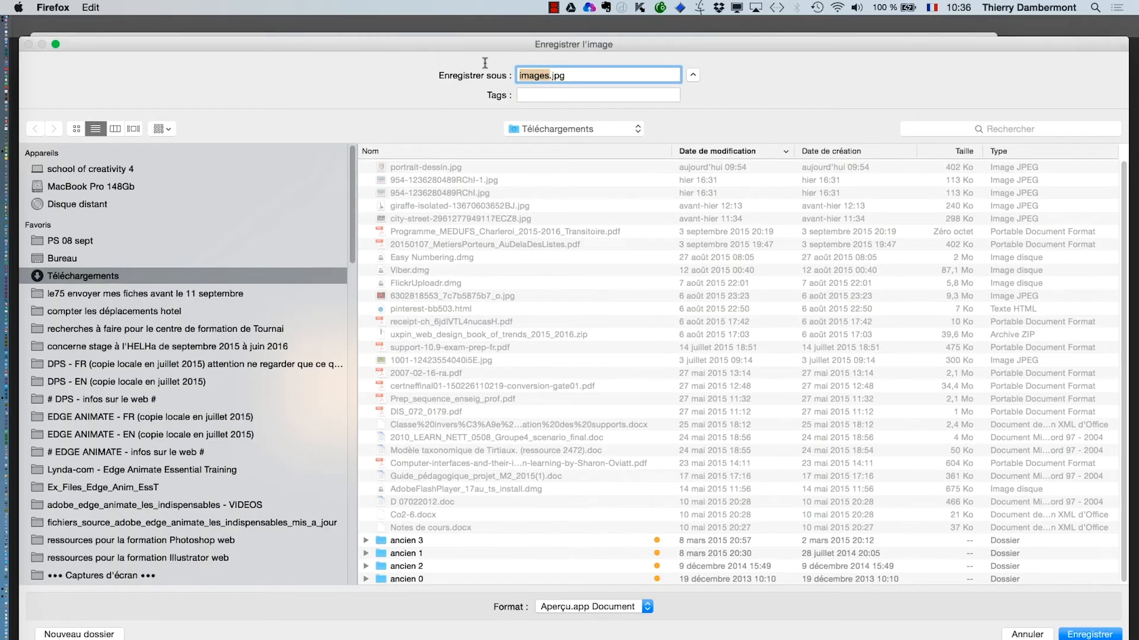
text(orange)
click(1083, 634)
- Switch to Photoshop, start opening a file, and sort the PS 08 sept folder by modification date
key(super+Tab)
key(super+Tab)
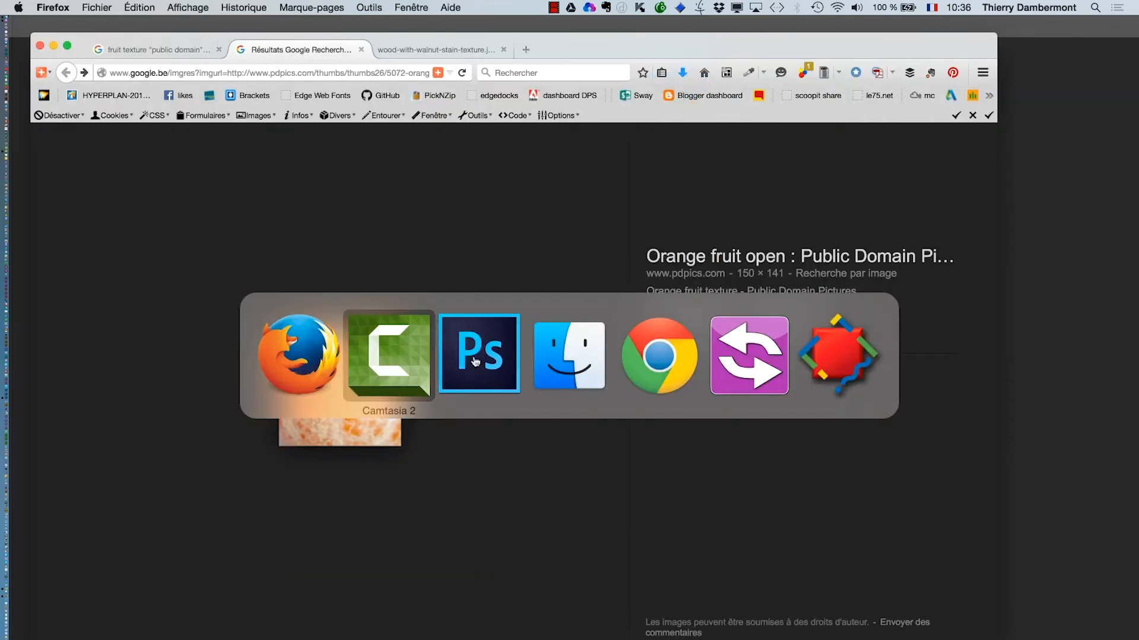
click(133, 7)
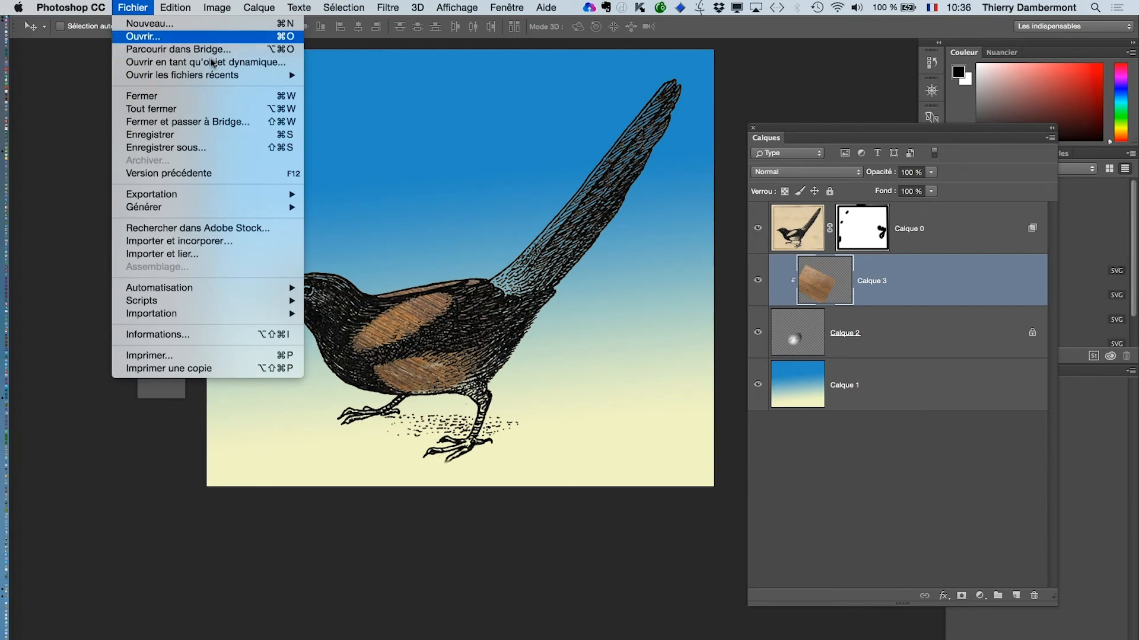
click(149, 37)
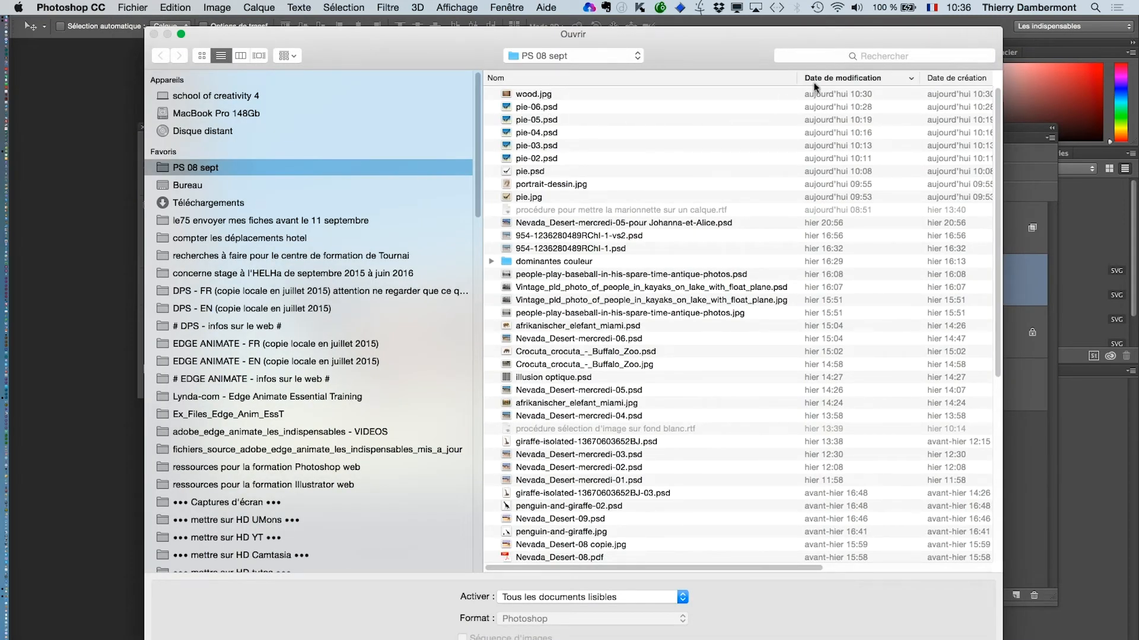
click(830, 78)
- Return to Firefox and save the orange image as fruit.jpg in the PS 08 sept folder
key(super+Tab)
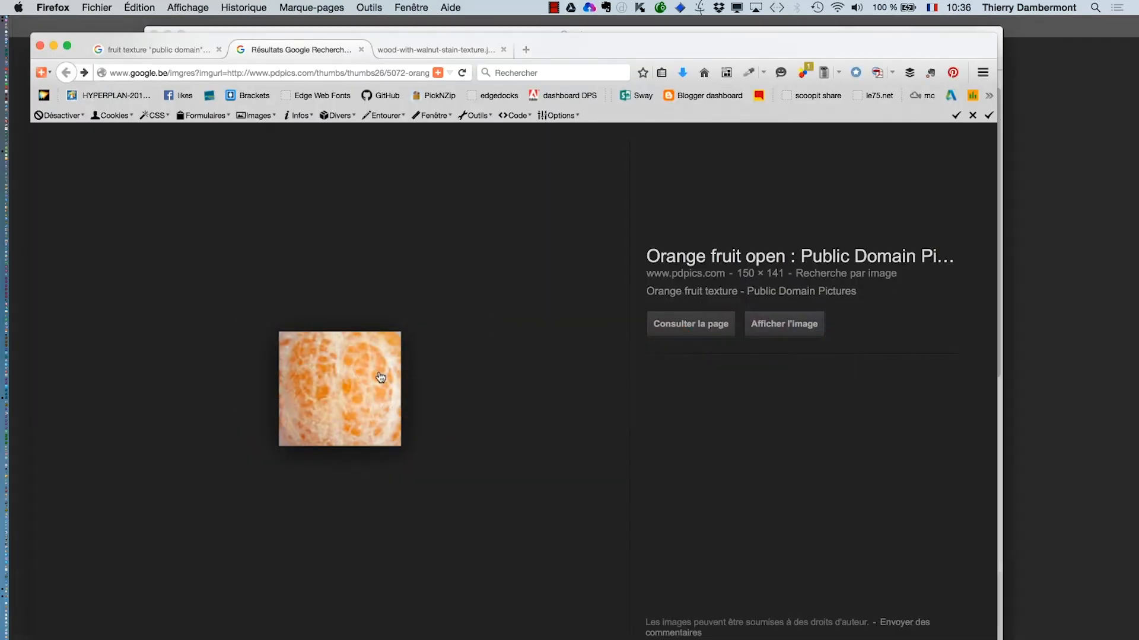
right_click(381, 377)
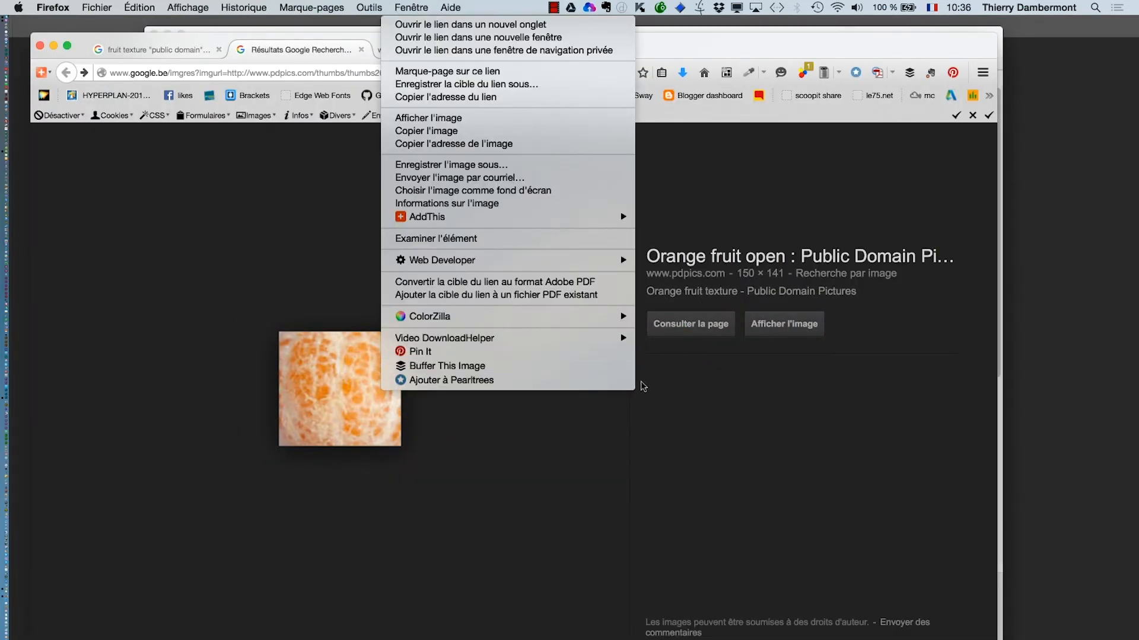
click(563, 166)
click(133, 238)
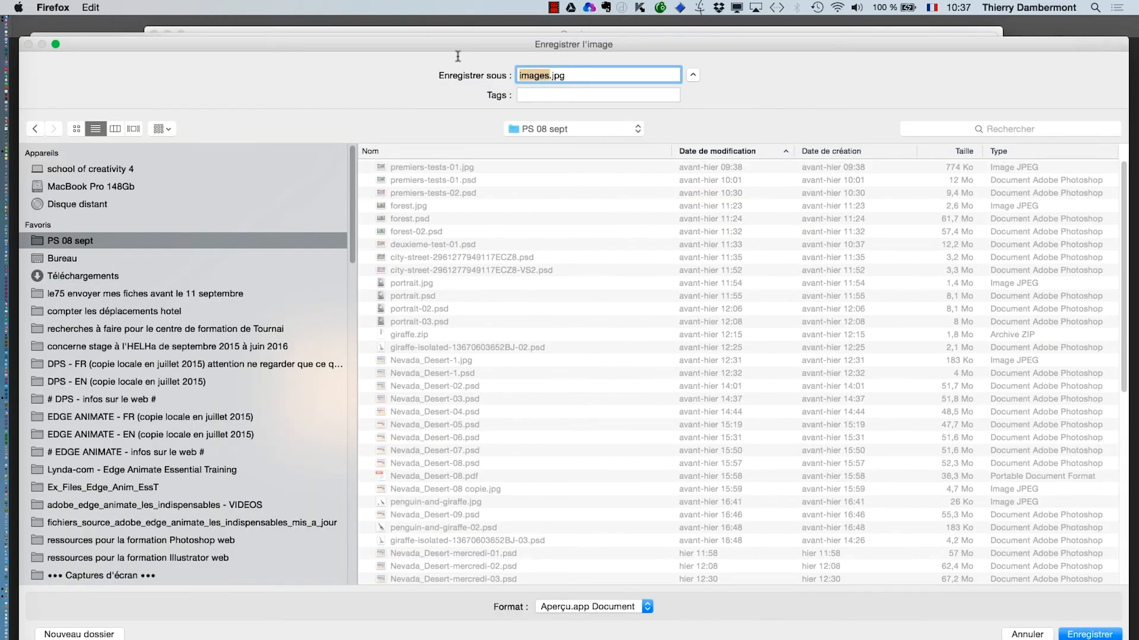
text(fruit)
key(Return)
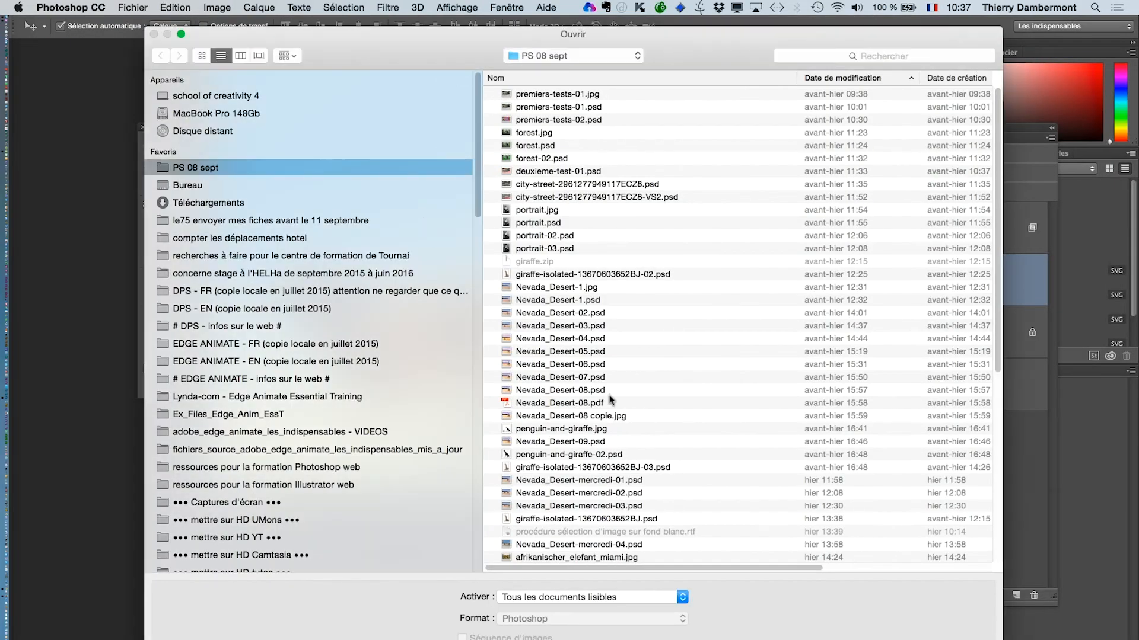
- In Photoshop, sort the PS 08 sept files newest first and open fruit.jpg
click(827, 80)
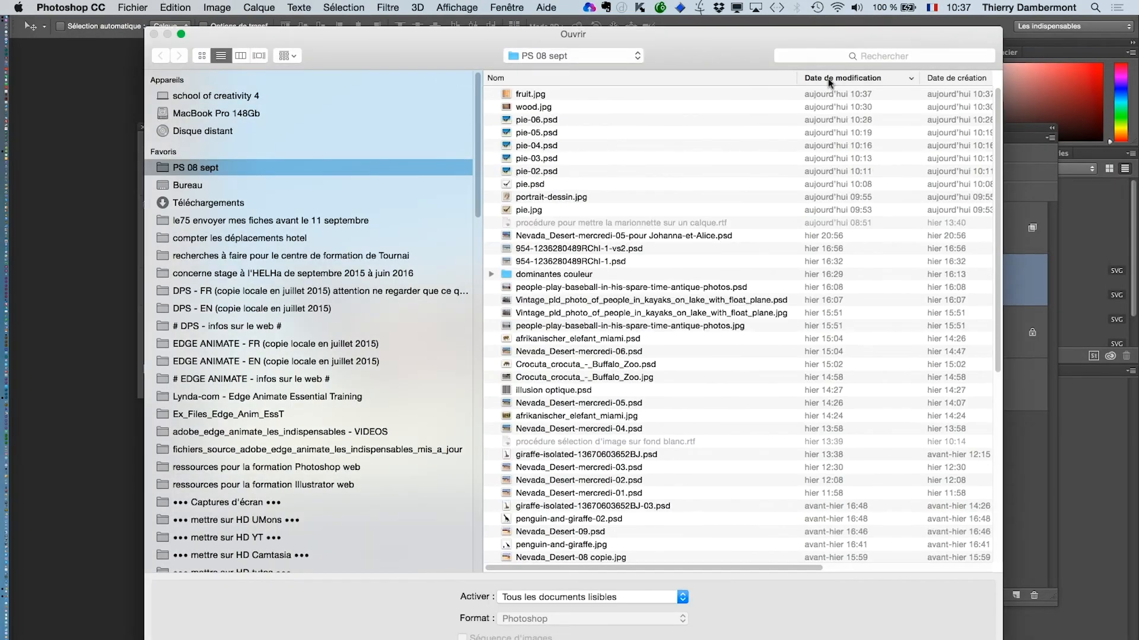
click(579, 94)
key(Return)
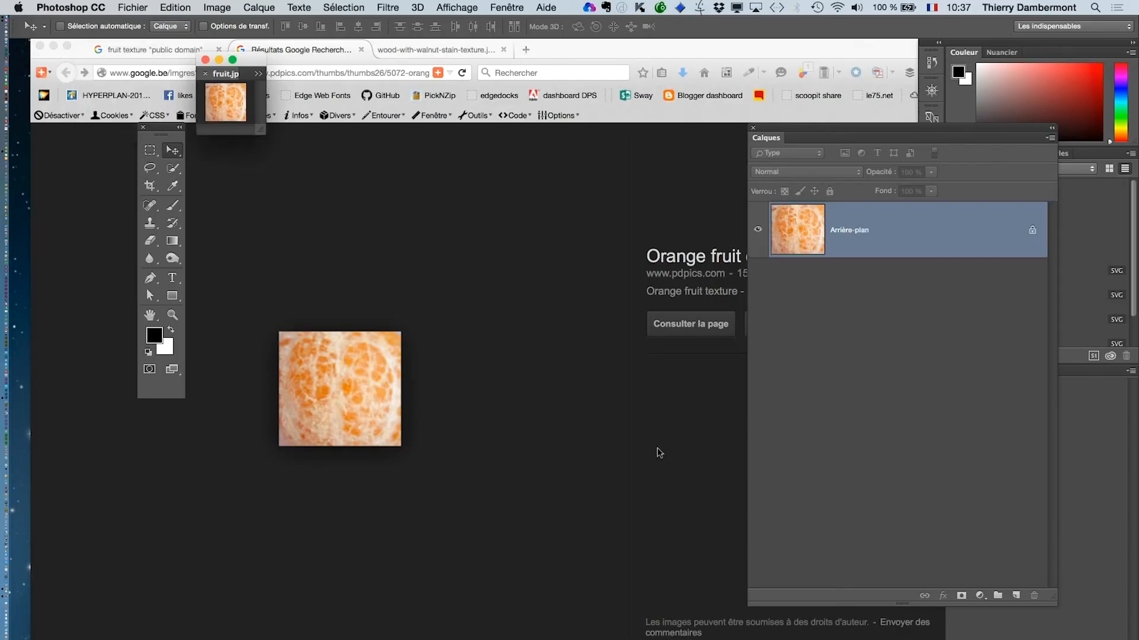
- Hide the other applications, enlarge the document window, and detach fruit.jpg into its own floating window
key(super+alt+h)
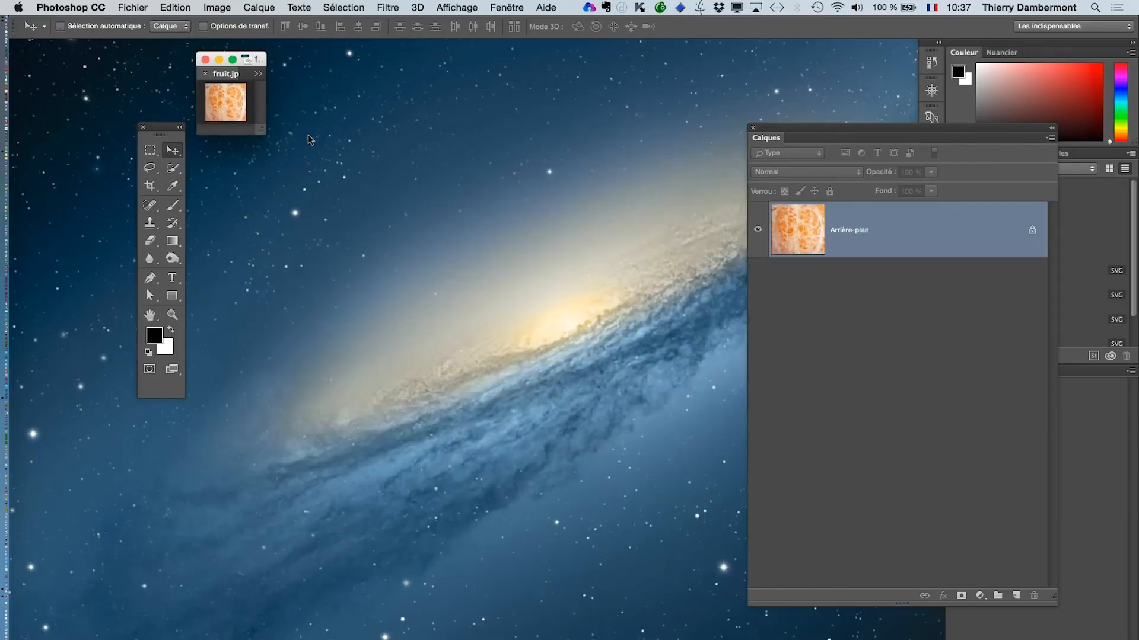
drag(260, 131, 495, 429)
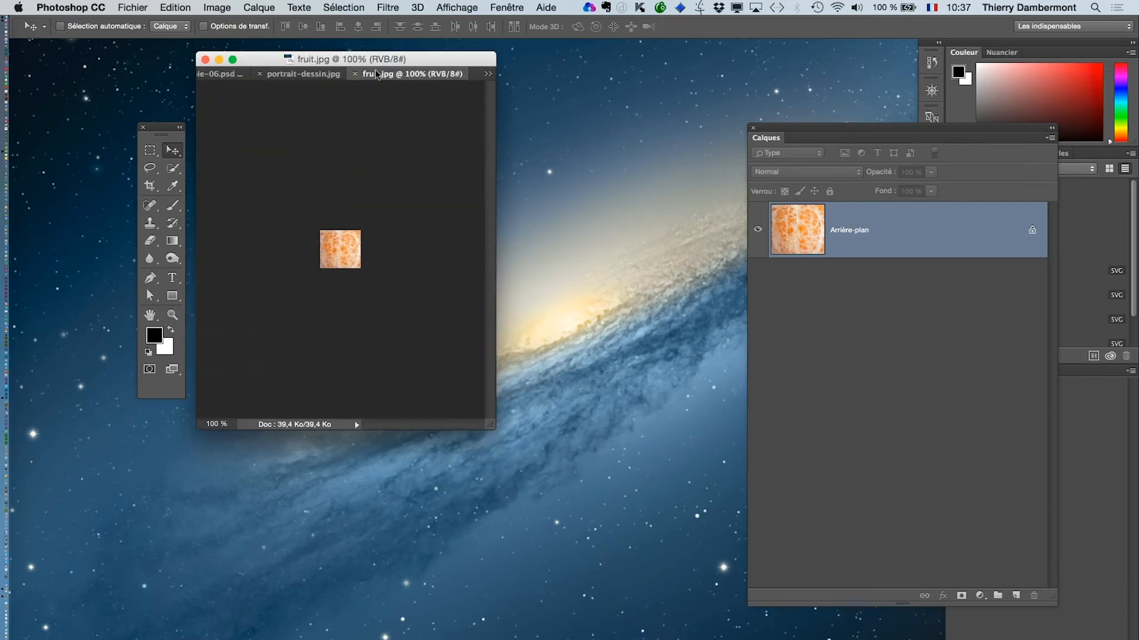
drag(376, 73, 548, 261)
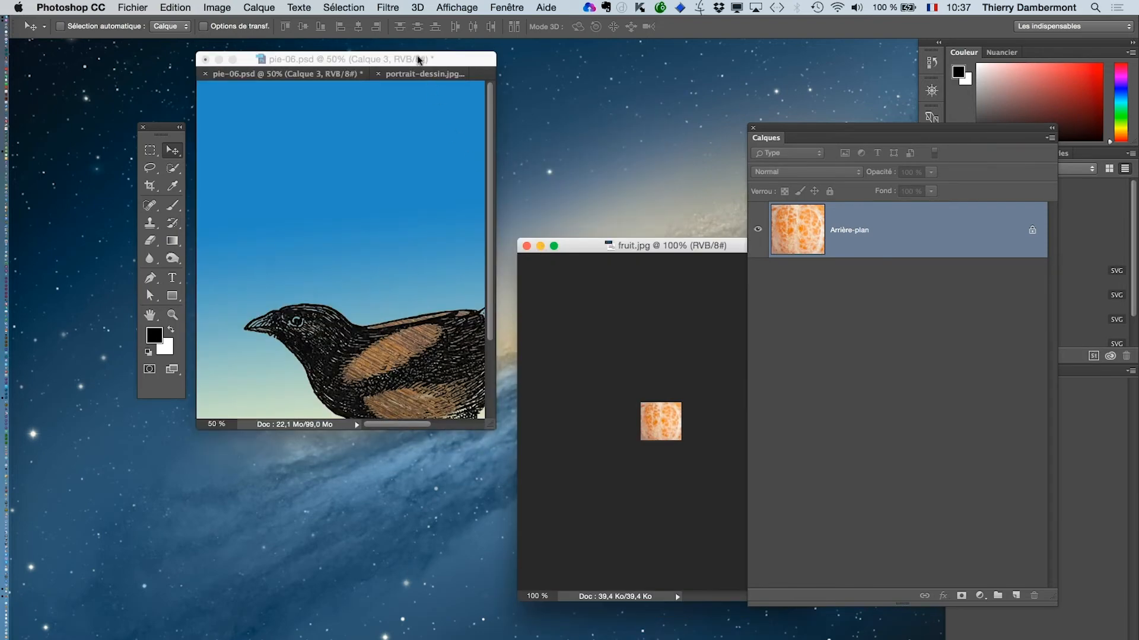
- Move and enlarge the pie-06.psd window beside fruit.jpg, and make fruit.jpg the active document
drag(362, 57, 249, 63)
drag(382, 432, 498, 625)
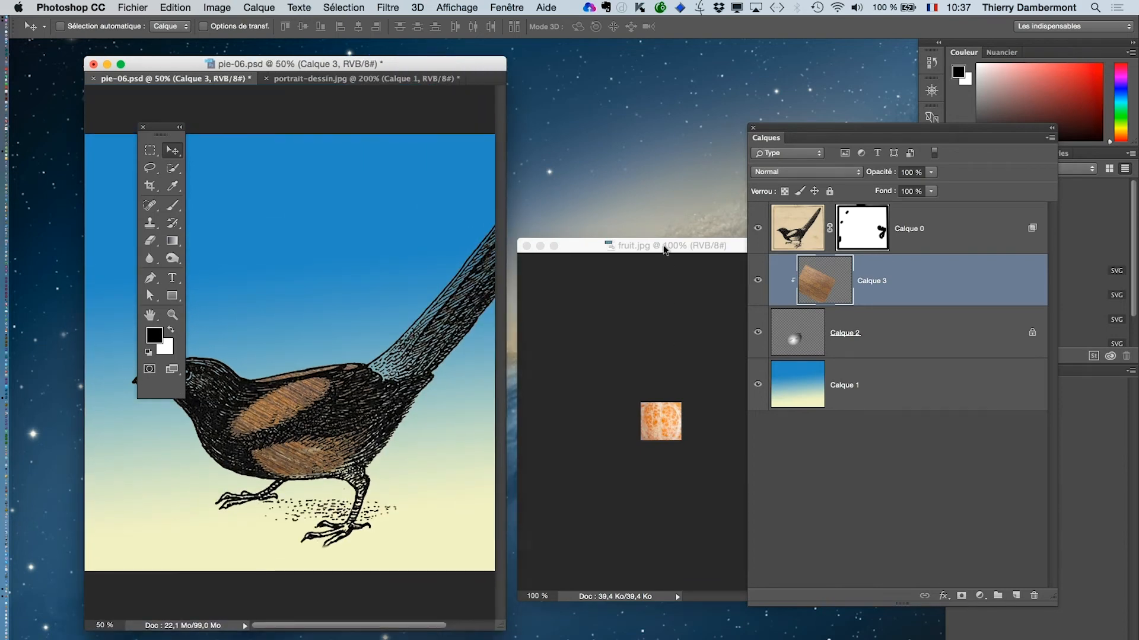
click(665, 248)
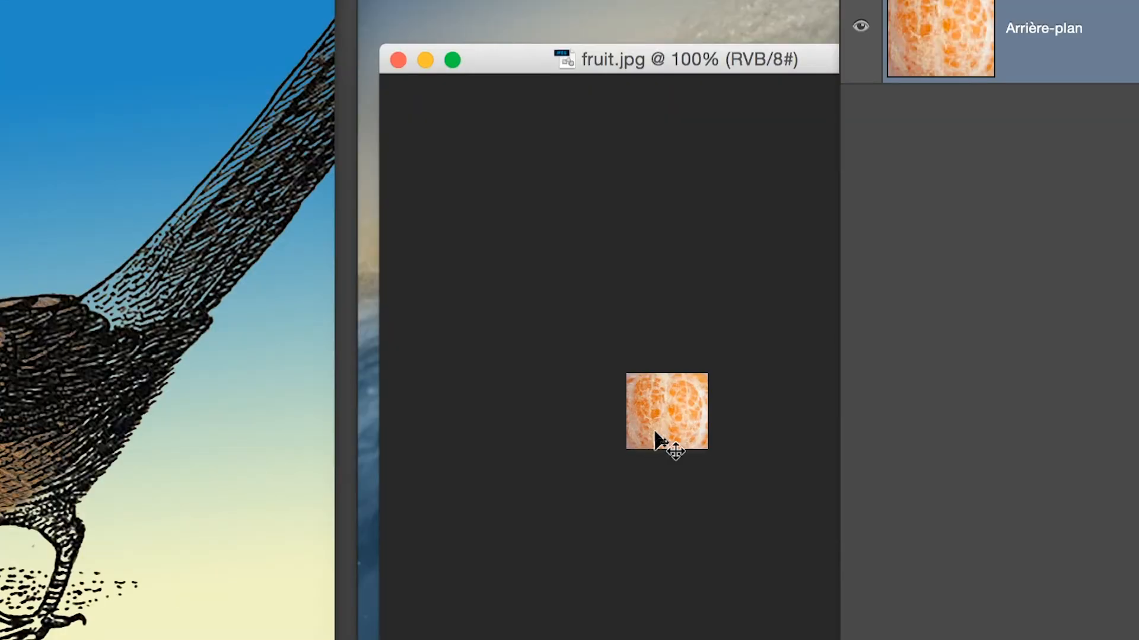
- Copy the orange texture from fruit.jpg into pie-06.psd and clip the new layer to the white-patch layer Calque 2
drag(655, 423, 82, 431)
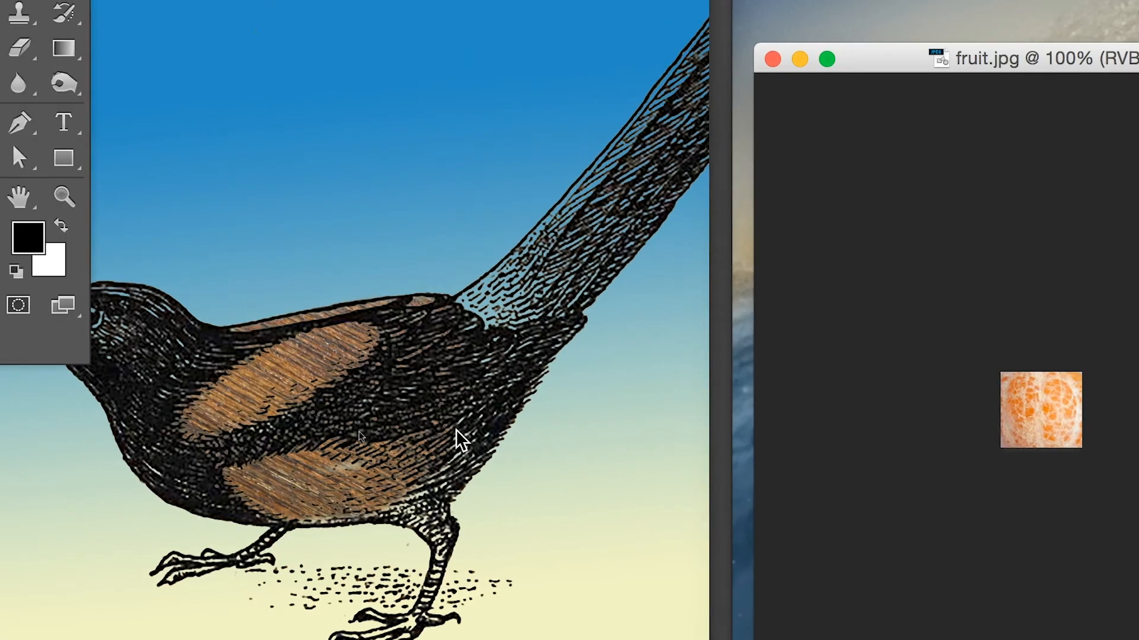
click(396, 433)
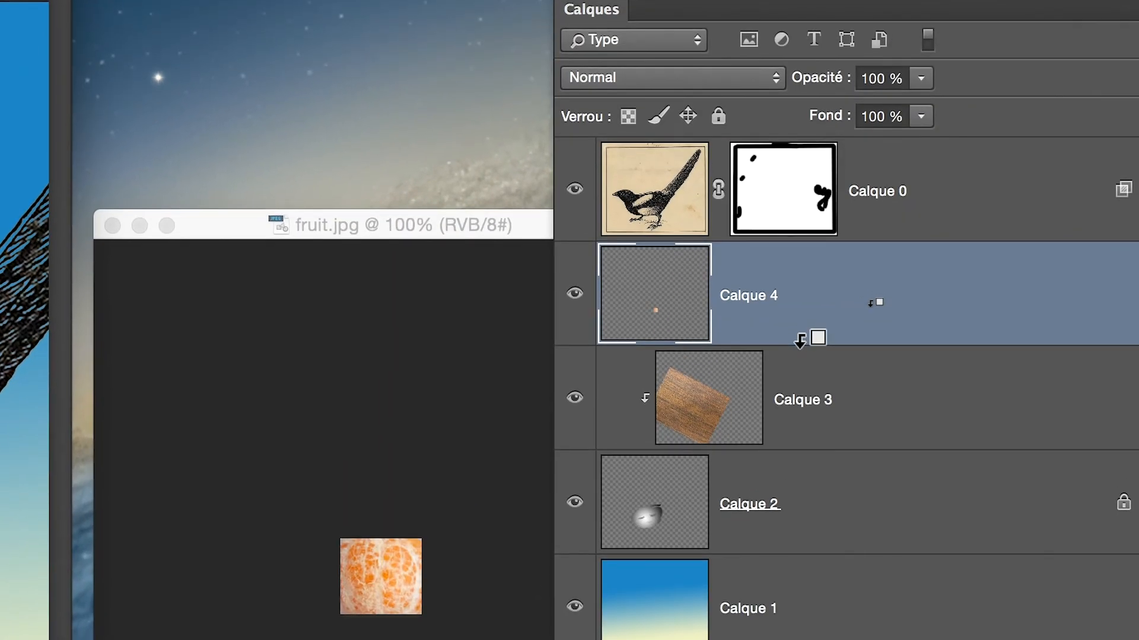
alt+click(800, 341)
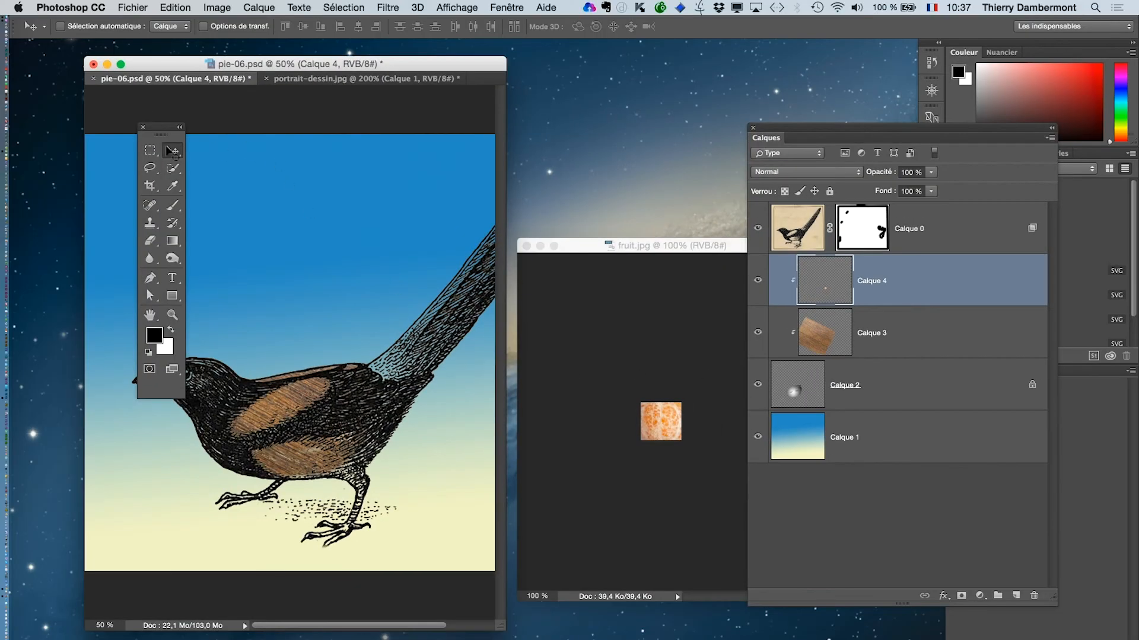
- Scale the orange texture on Calque 4 to about 1037% by 799% so it covers the magpie's wing and belly patches
drag(170, 132, 68, 123)
key(super+t)
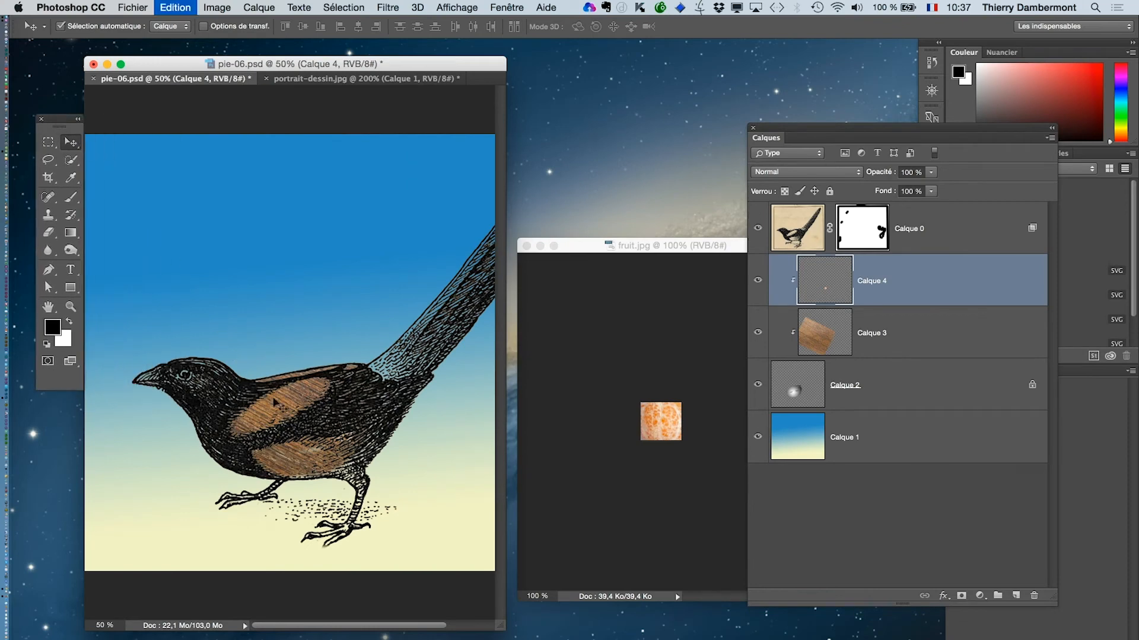
drag(331, 422, 187, 352)
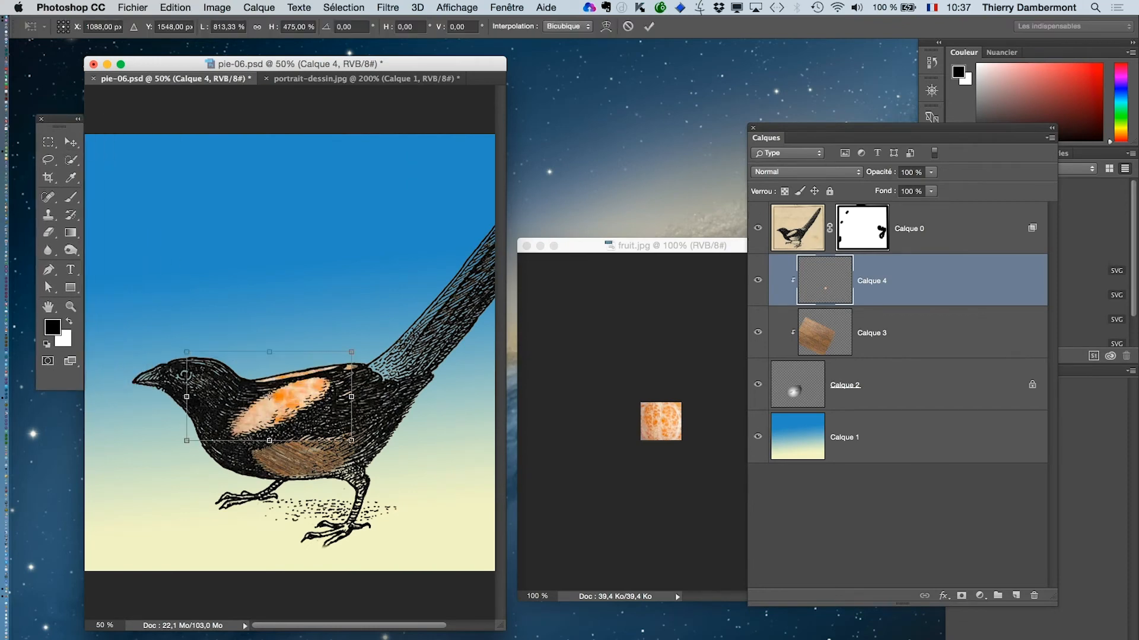
drag(357, 446, 397, 503)
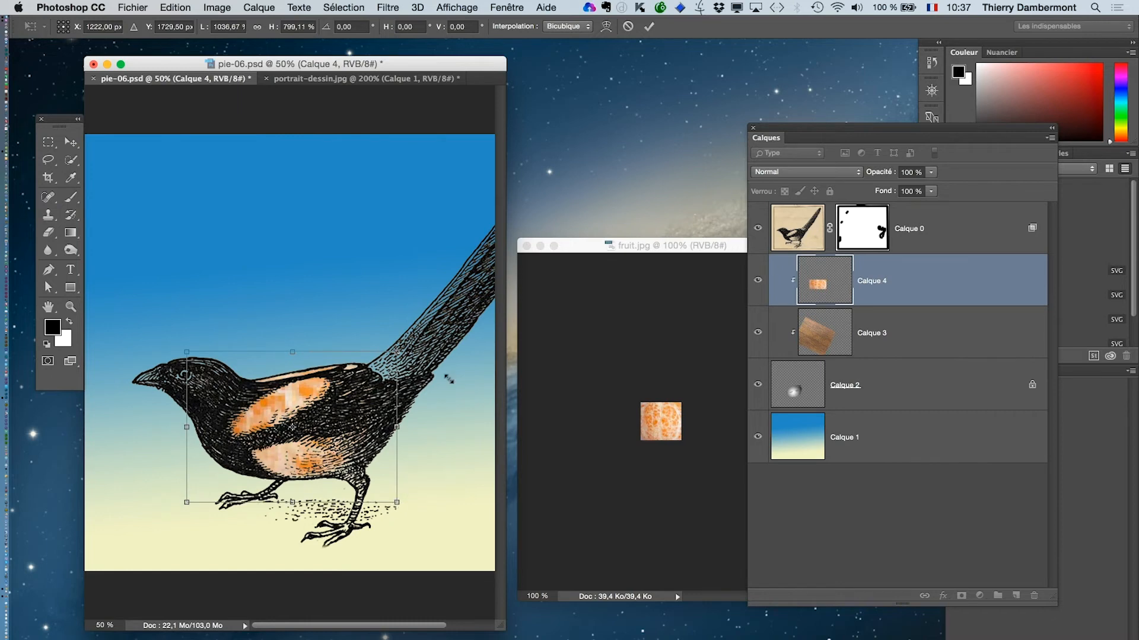
click(648, 27)
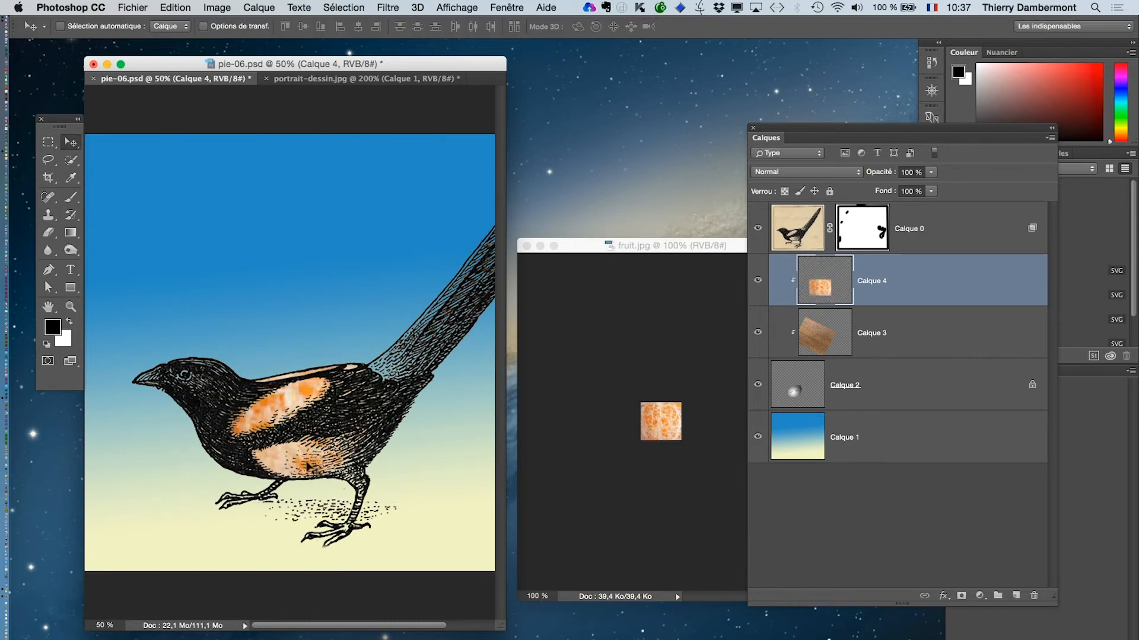
- Reposition the orange texture slightly behind the magpie's patches, checking it at 100% in a widened document window
drag(307, 473, 329, 478)
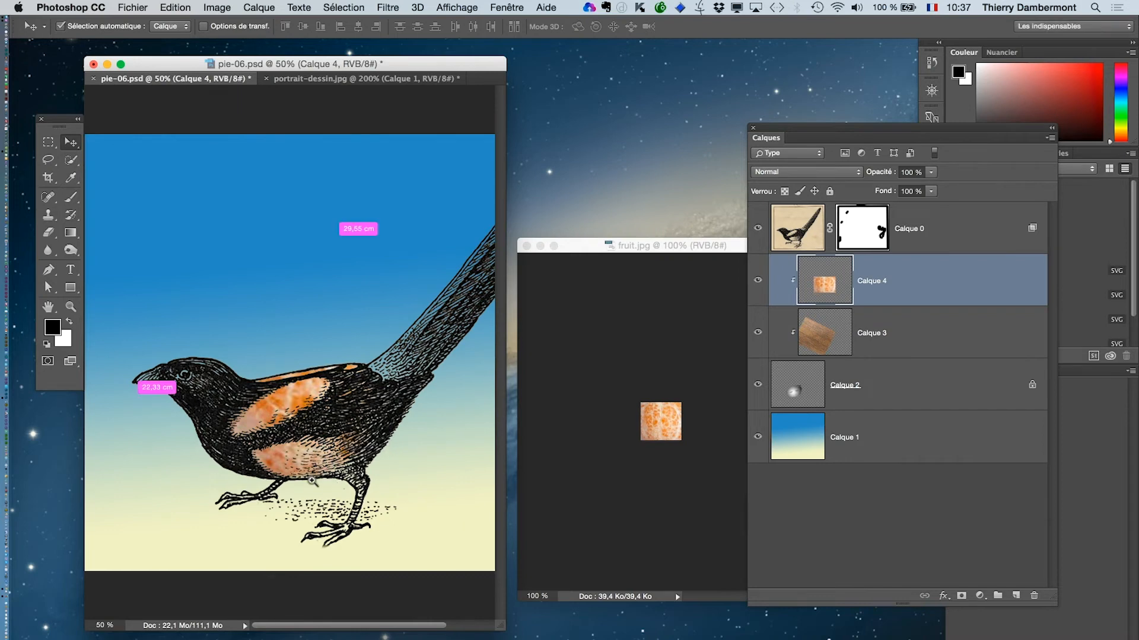
key(super+plus)
key(super+plus)
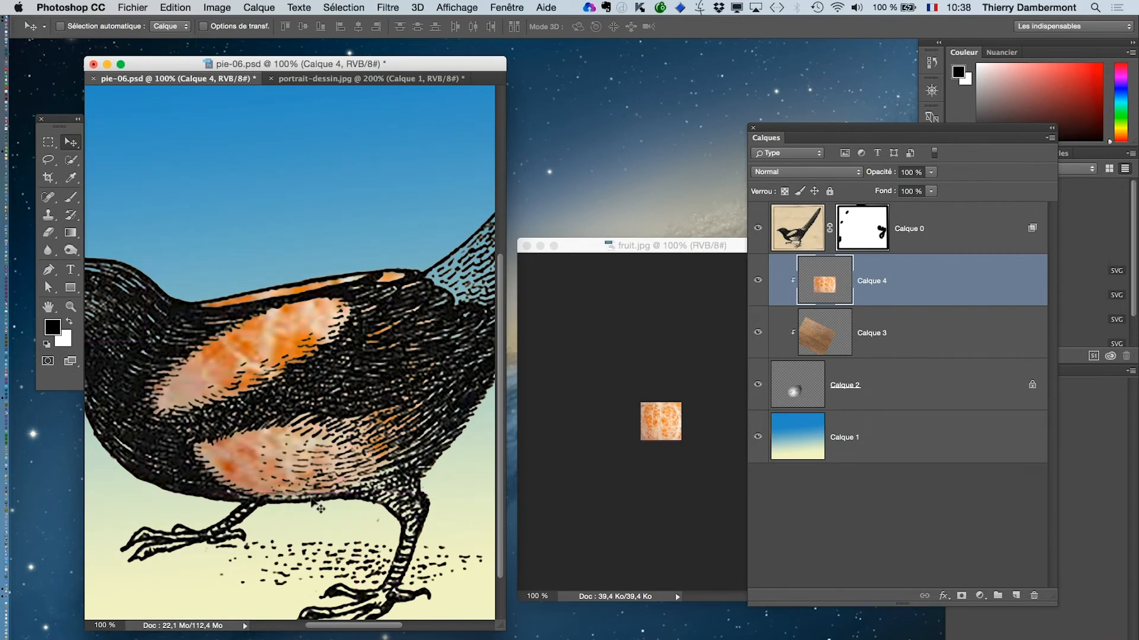
drag(500, 628, 668, 639)
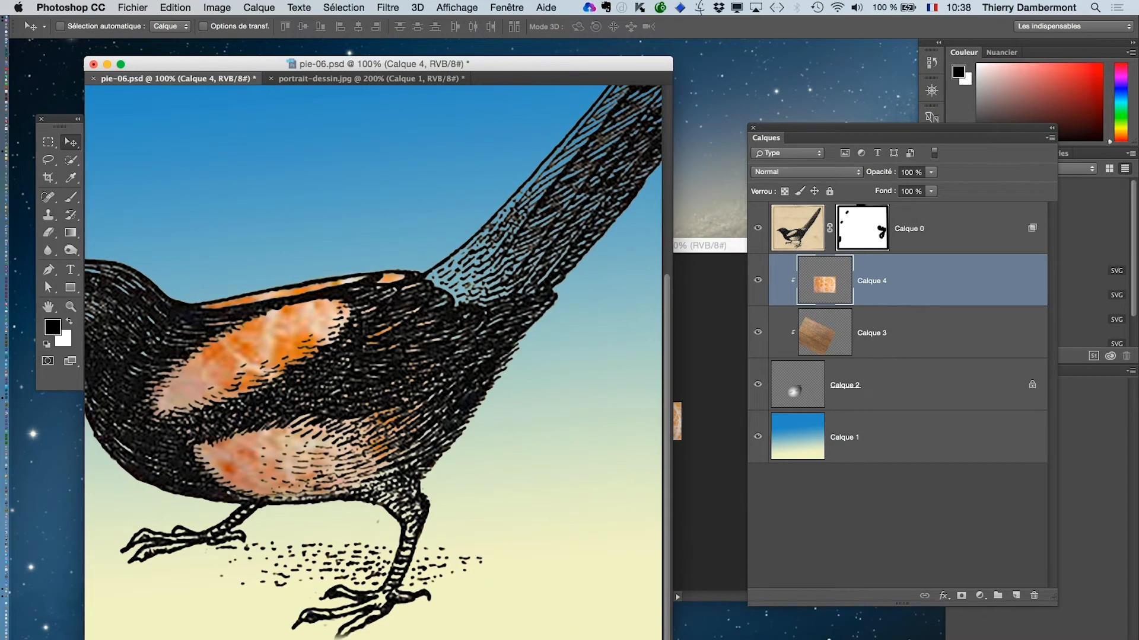
scroll(373, 362, left, 3)
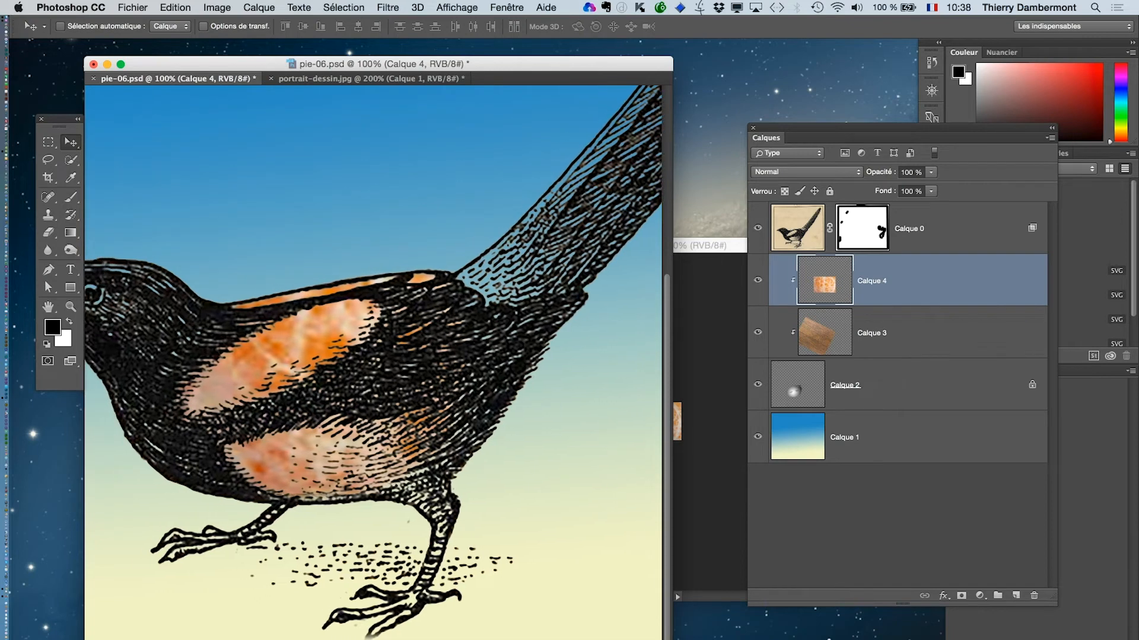
drag(472, 523, 475, 529)
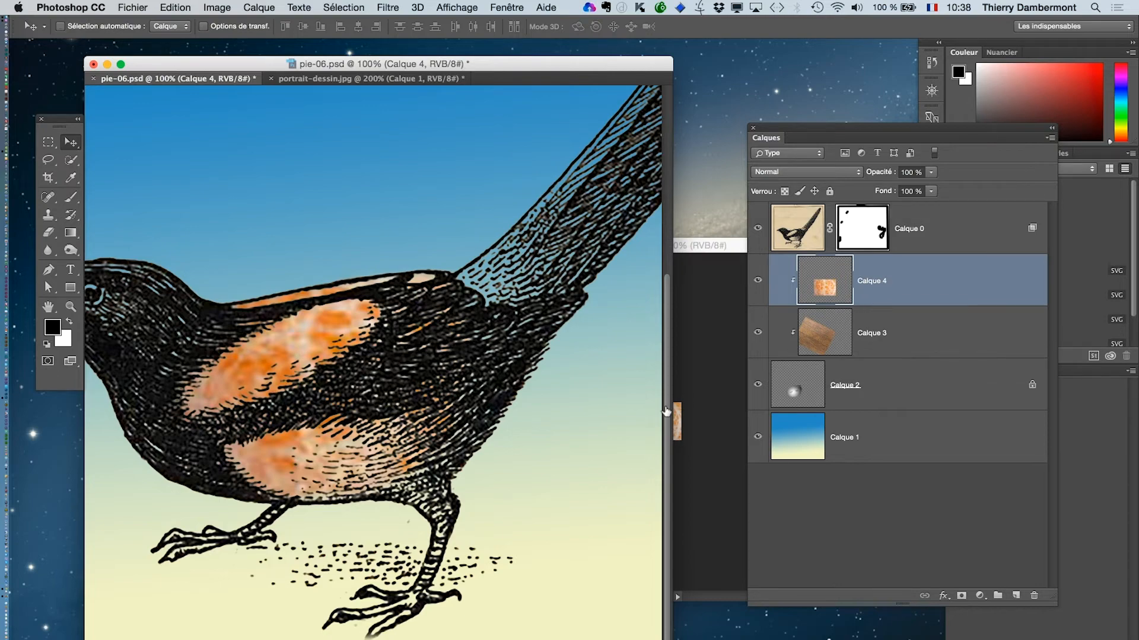
- Show pie-06.psd in full-screen mode with the whole image in view
key(f)
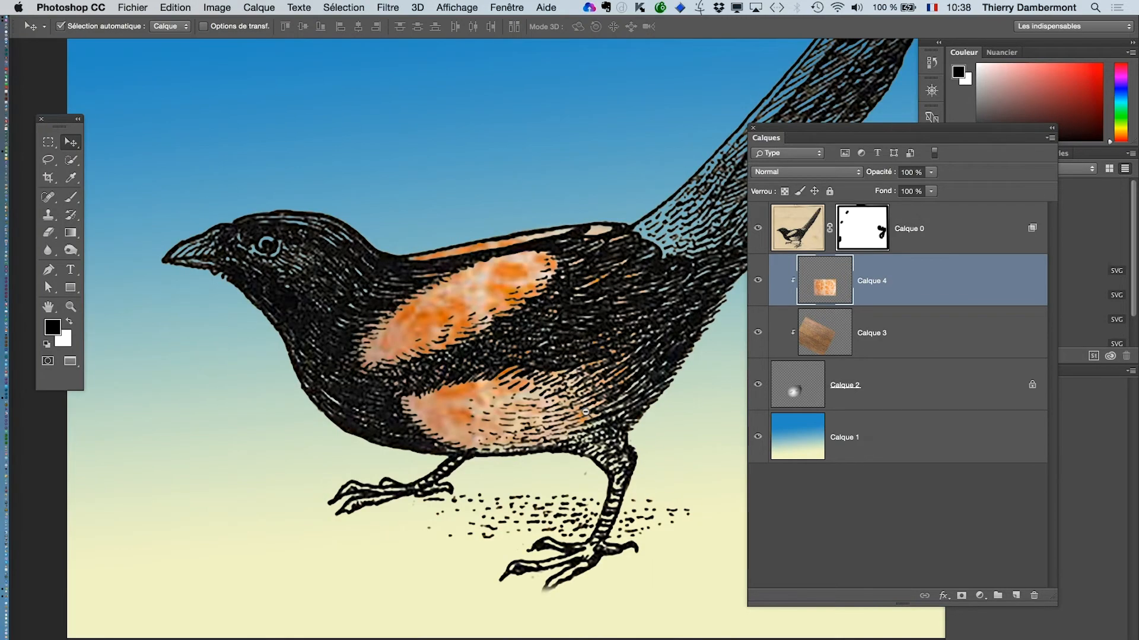
scroll(591, 420, down, 4)
drag(572, 419, 456, 460)
alt+click(460, 462)
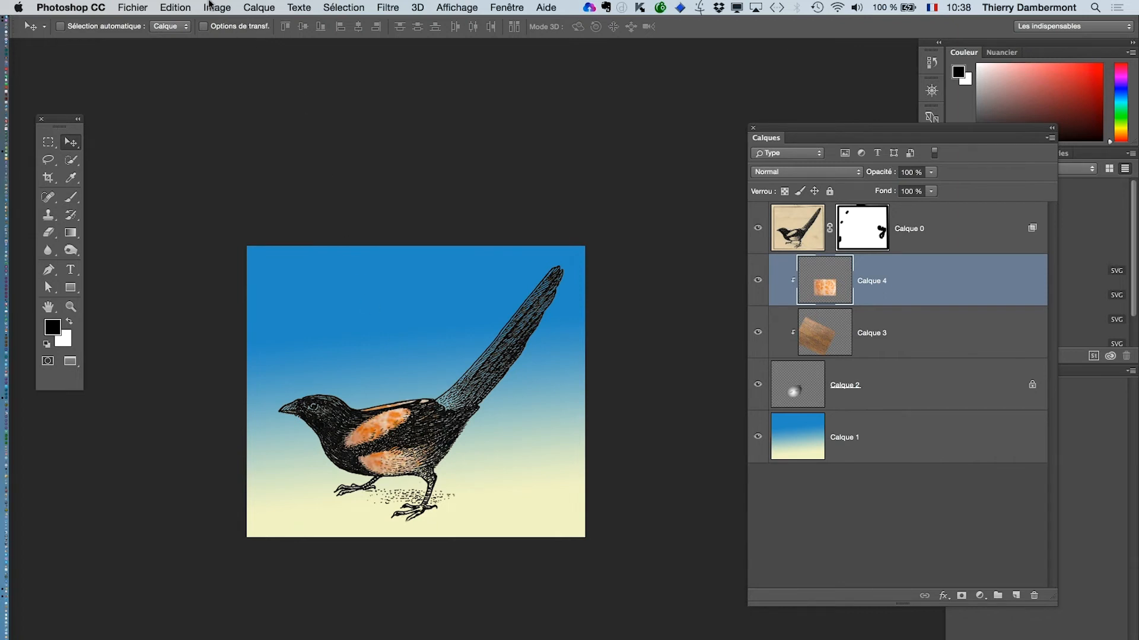
click(210, 7)
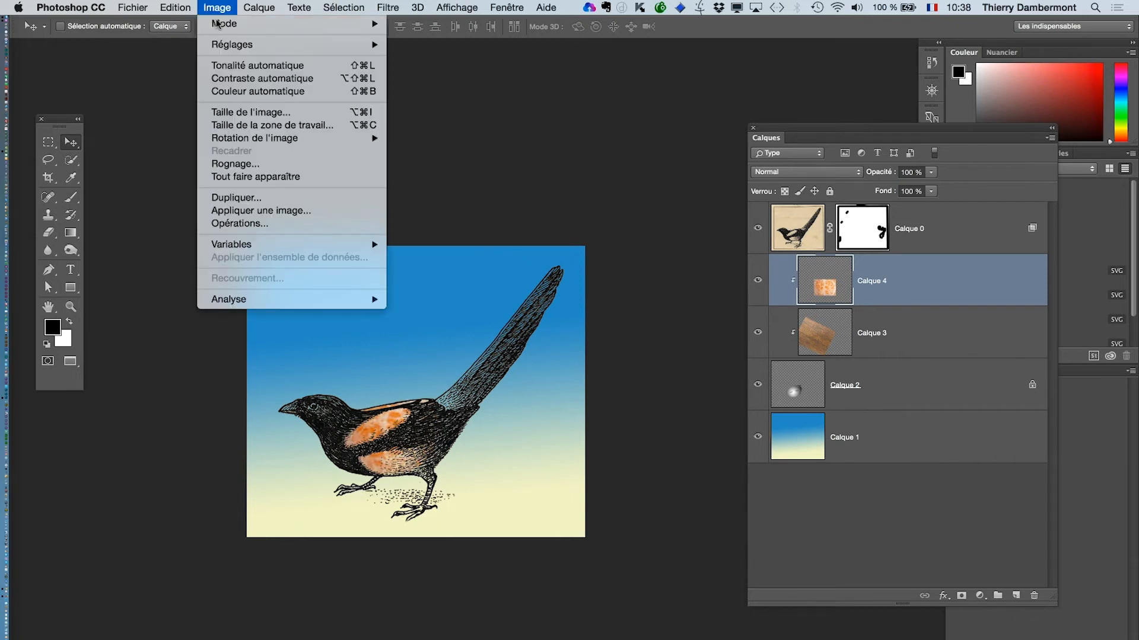
click(268, 125)
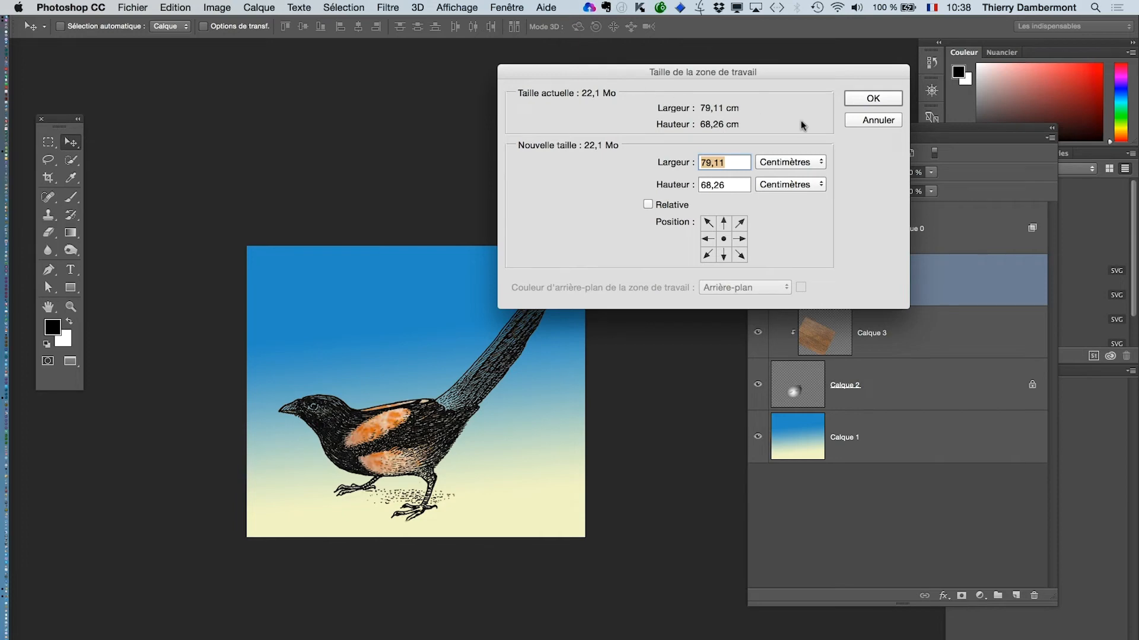
click(882, 121)
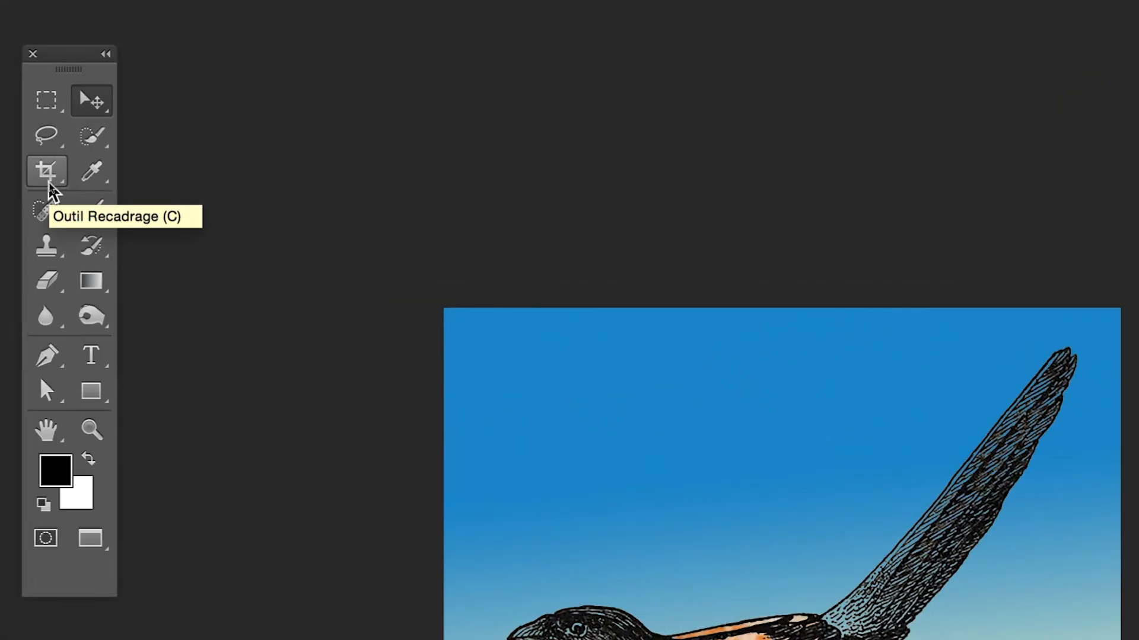
- Enlarge the canvas beyond the image on all four sides with the Crop tool, adding a transparent margin around the magpie scene
click(50, 185)
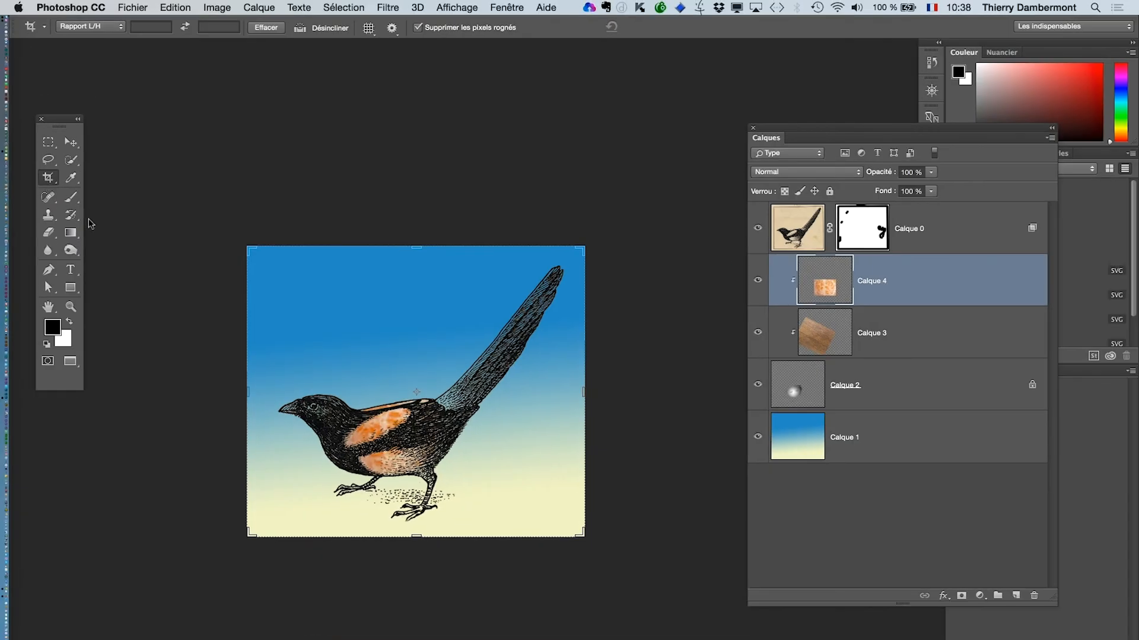
drag(245, 247, 223, 224)
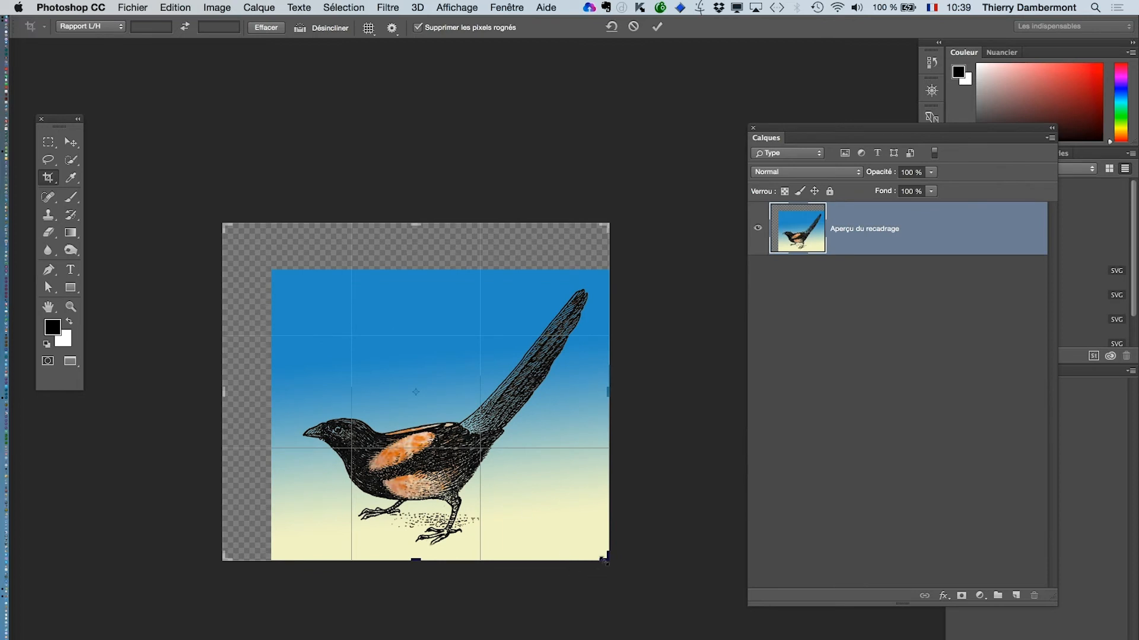
drag(605, 560, 641, 596)
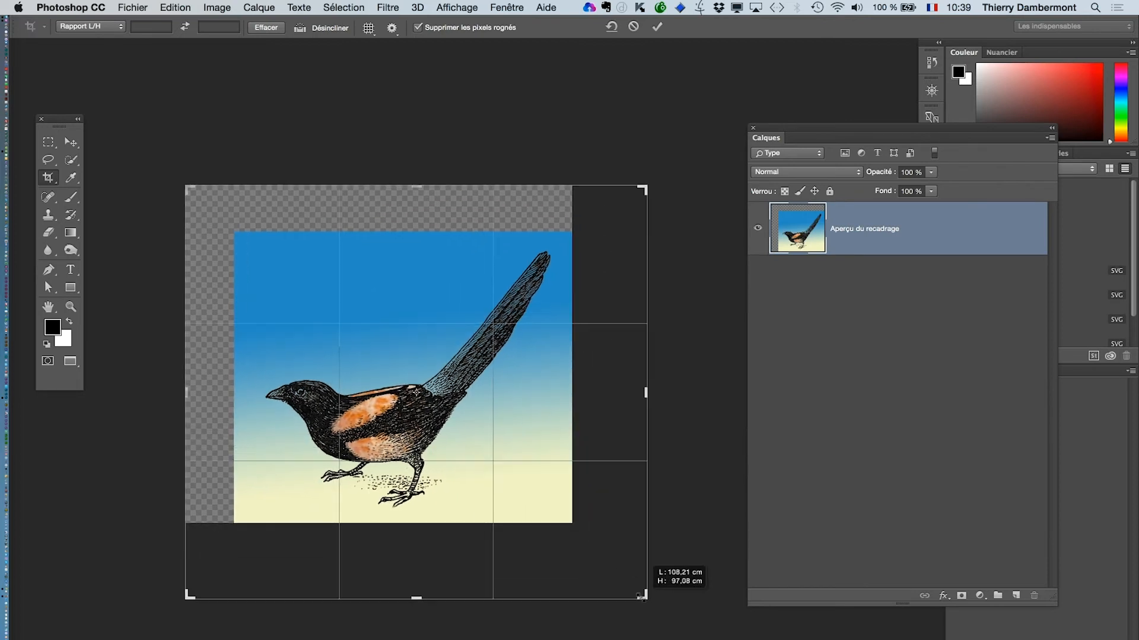
drag(188, 187, 177, 178)
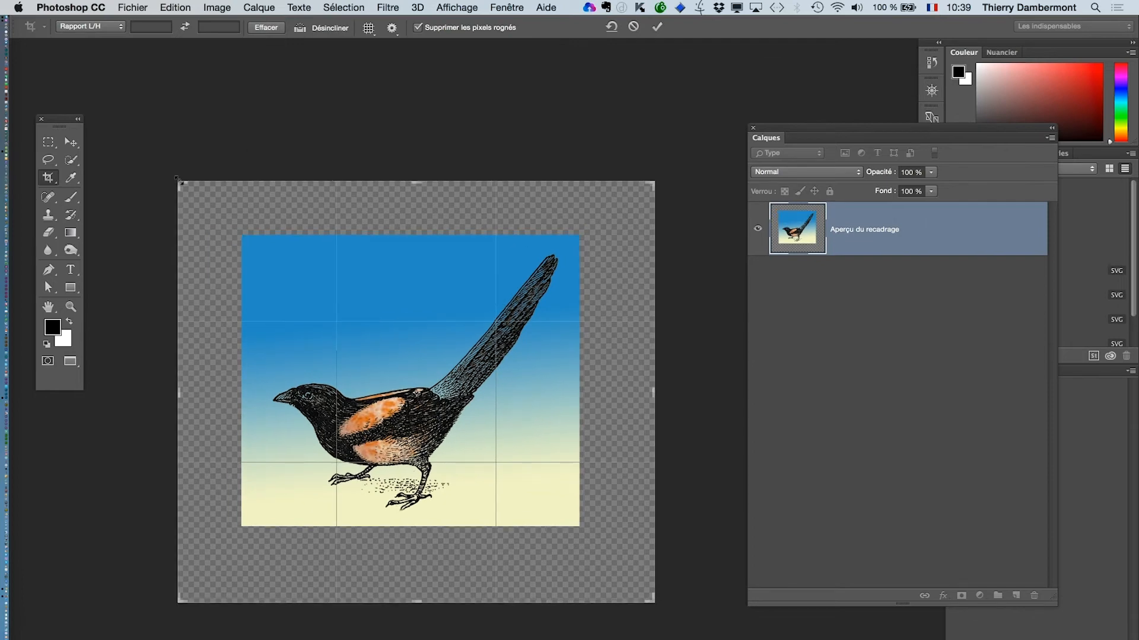
click(657, 26)
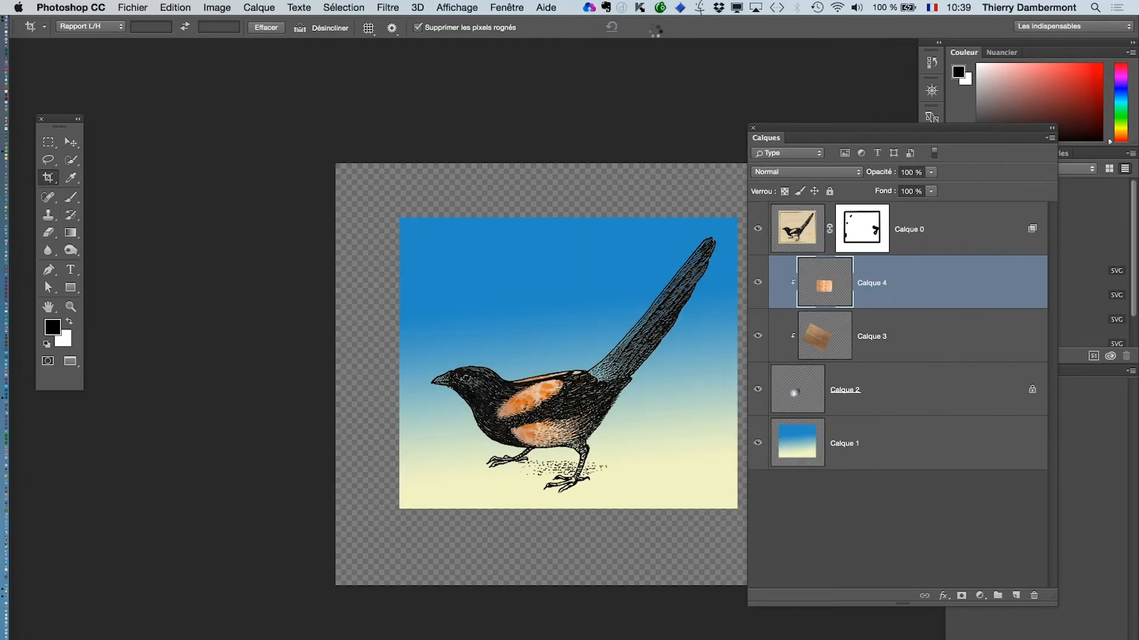
drag(496, 275, 339, 243)
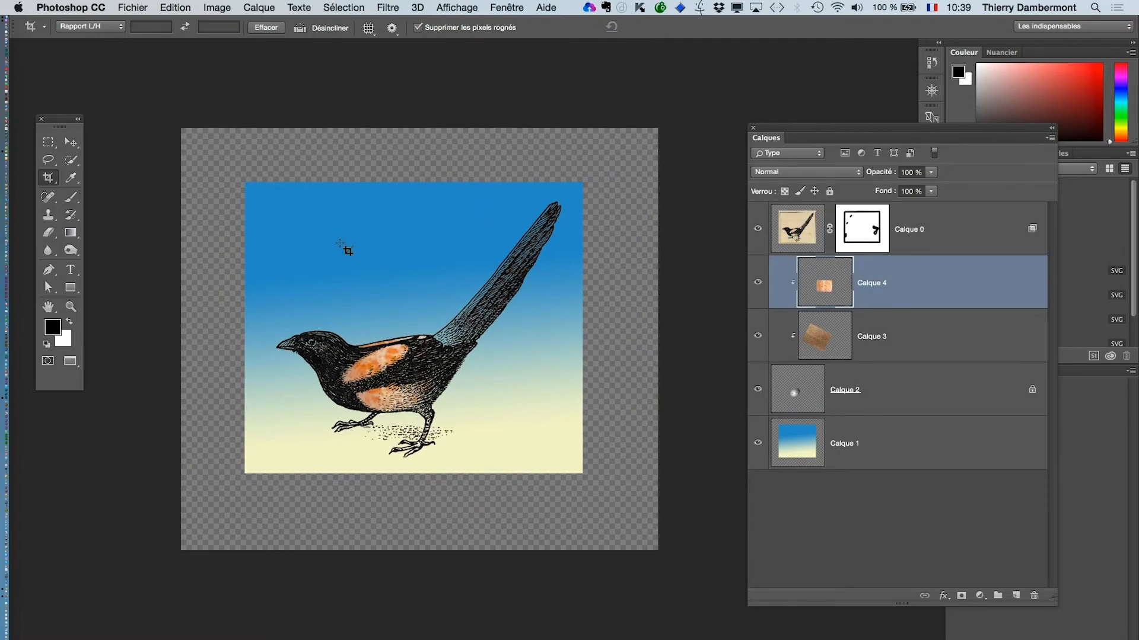
- Select the background layer Calque 1 and set the foreground colour to a bright green
key(super)
click(882, 455)
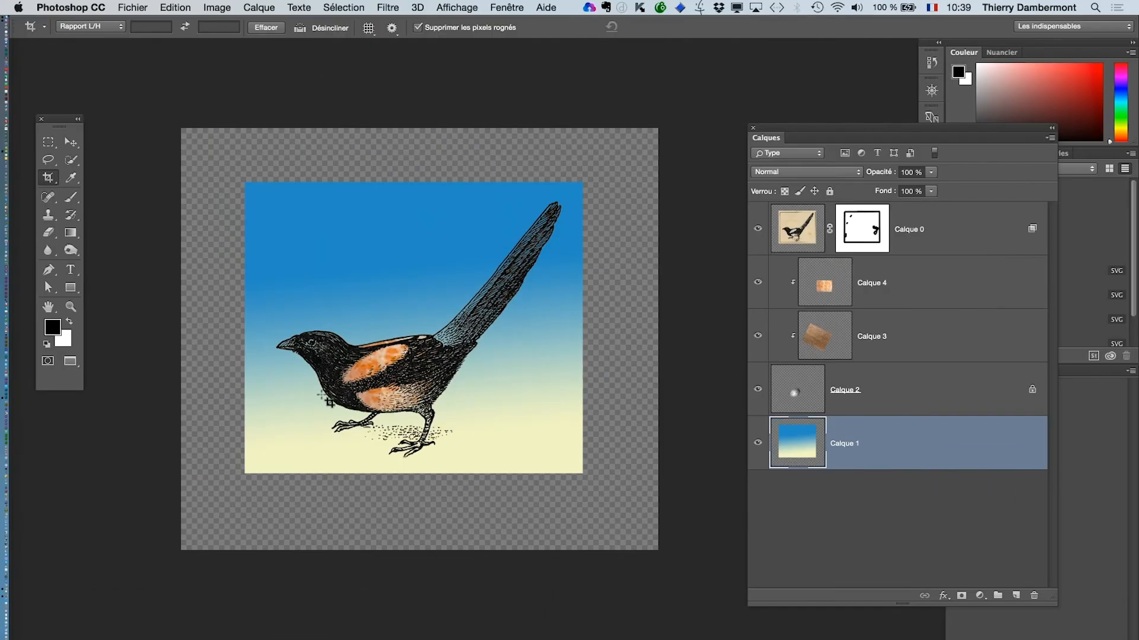
click(54, 328)
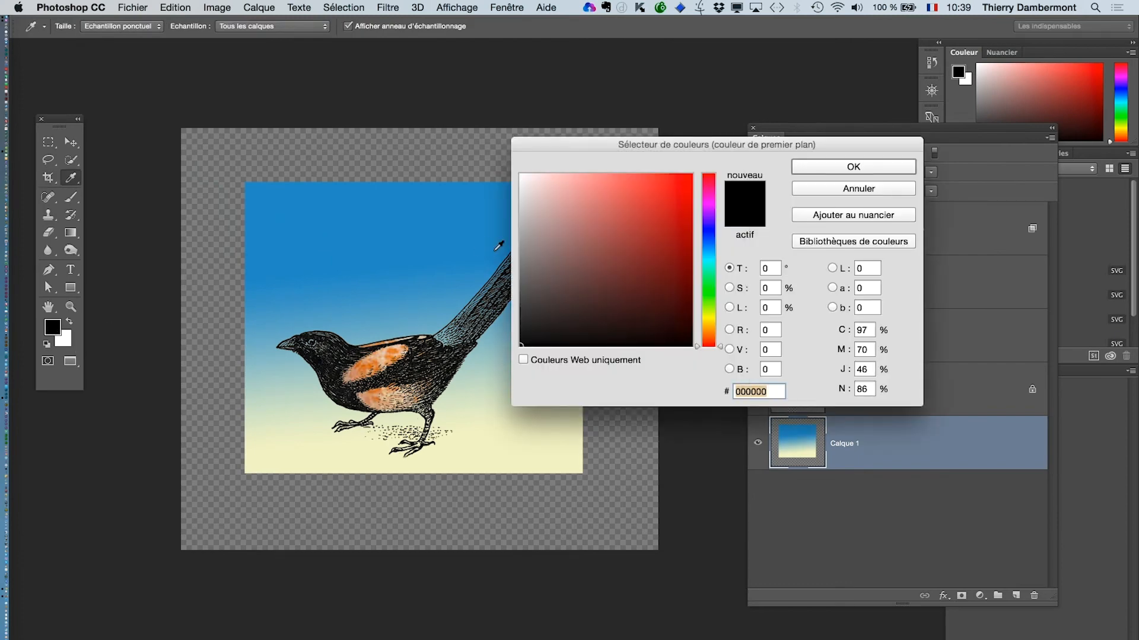
click(823, 173)
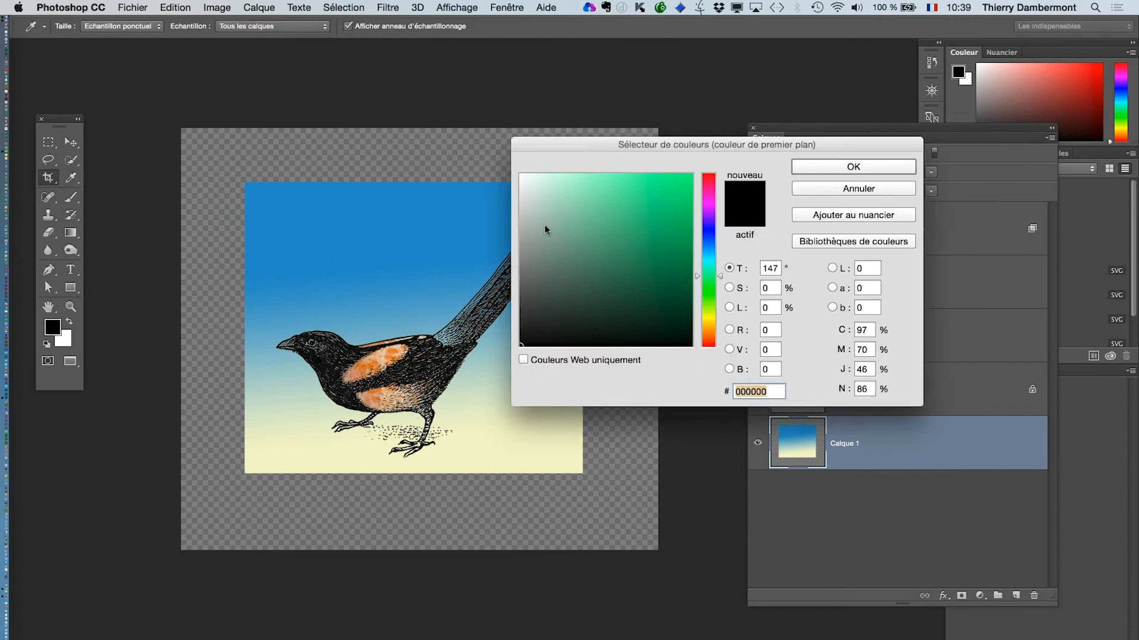
click(52, 326)
click(657, 222)
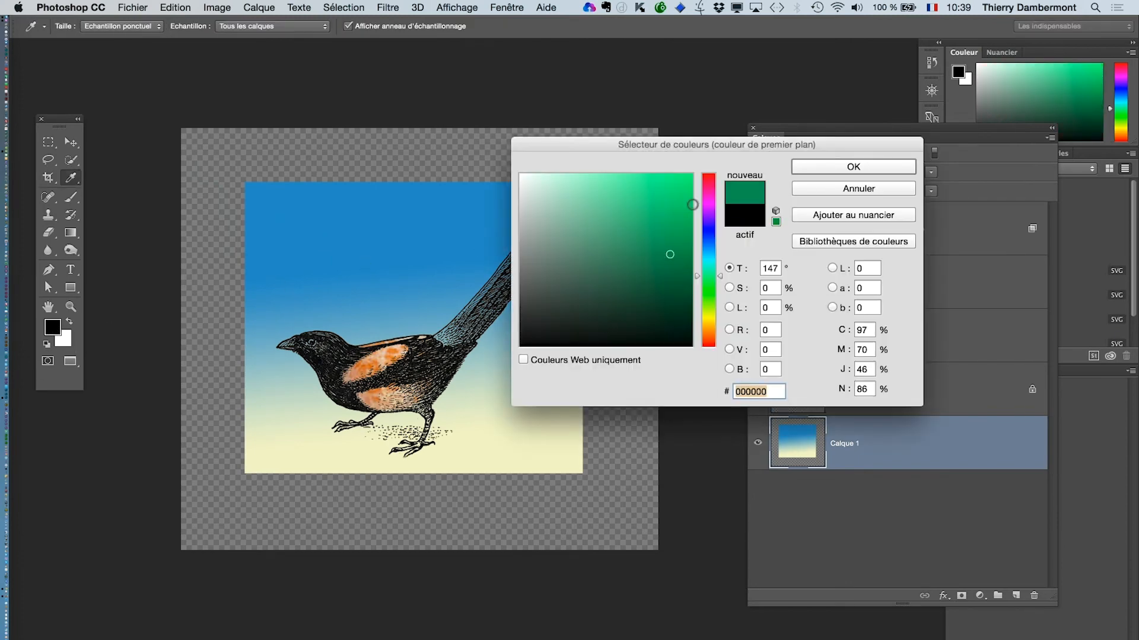
click(838, 165)
- Set the background colour to blue 399ad8 and fill Calque 1 with a radial gradient from blue above the magpie to green
key(c)
click(63, 342)
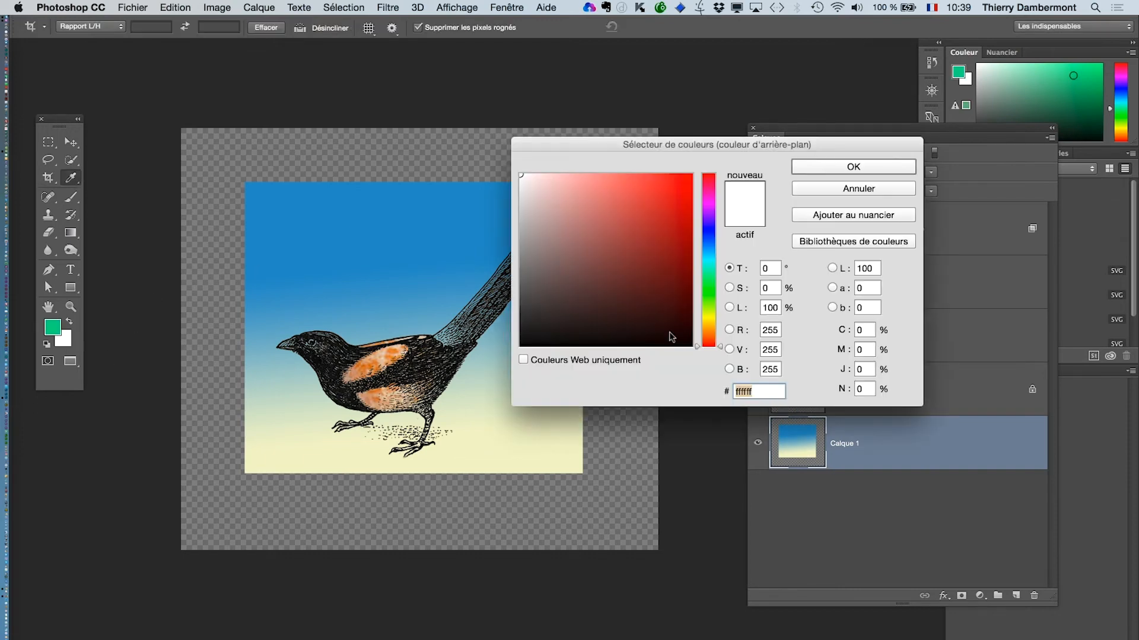
click(712, 249)
click(648, 204)
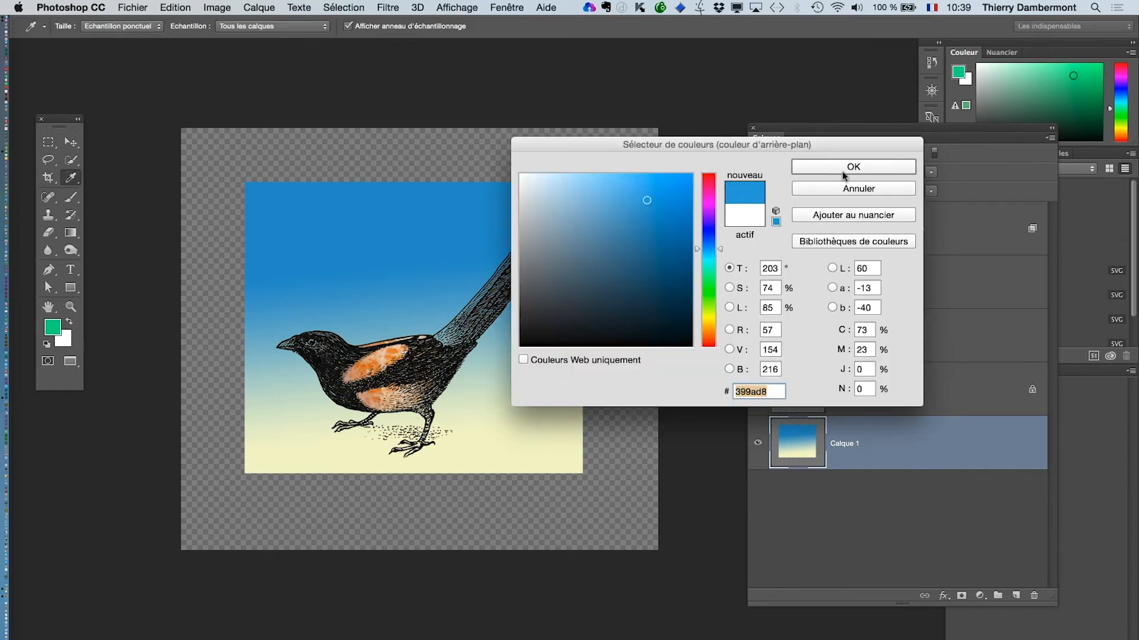
click(847, 169)
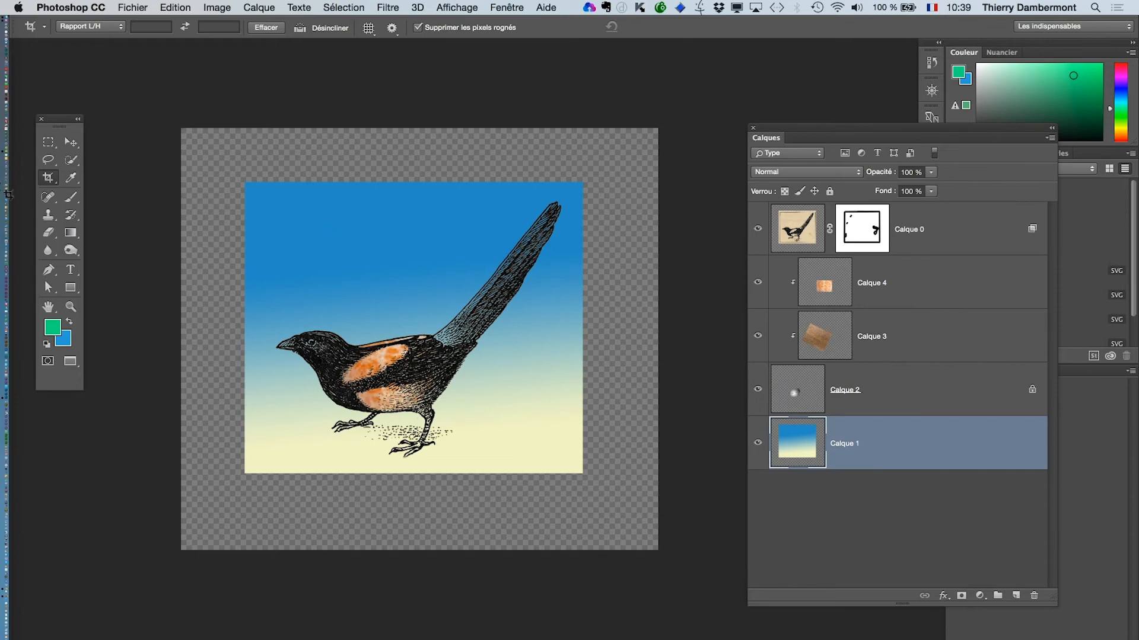
click(70, 232)
drag(351, 240, 365, 529)
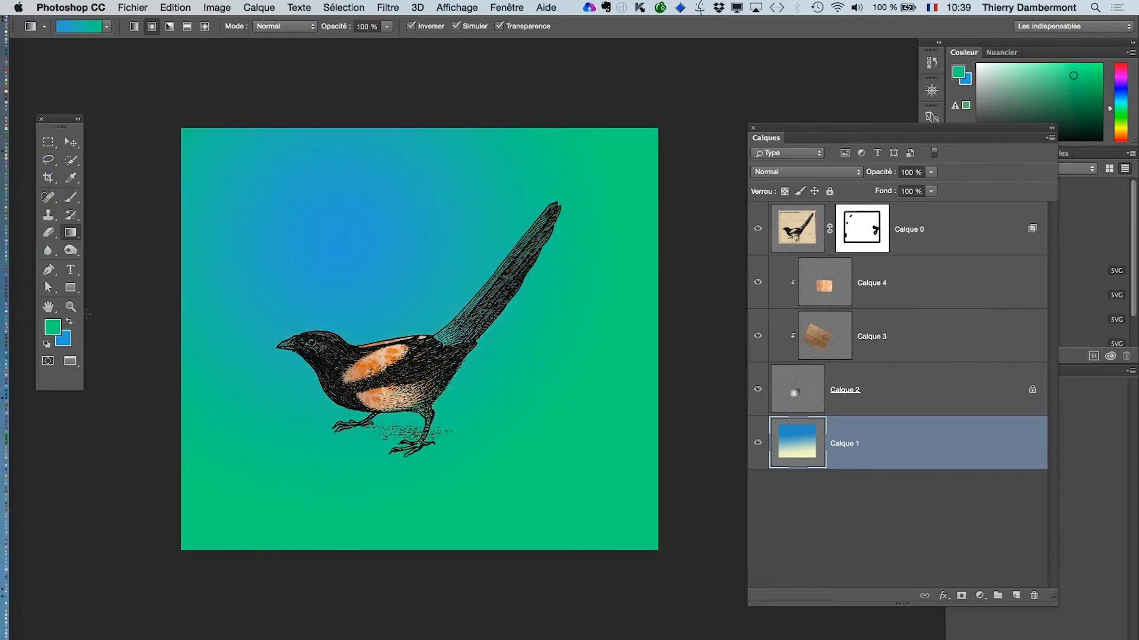
- Change the foreground colour to a deeper blue and refill Calque 1 with a wide radial gradient starting above the magpie
click(53, 326)
drag(706, 265, 707, 239)
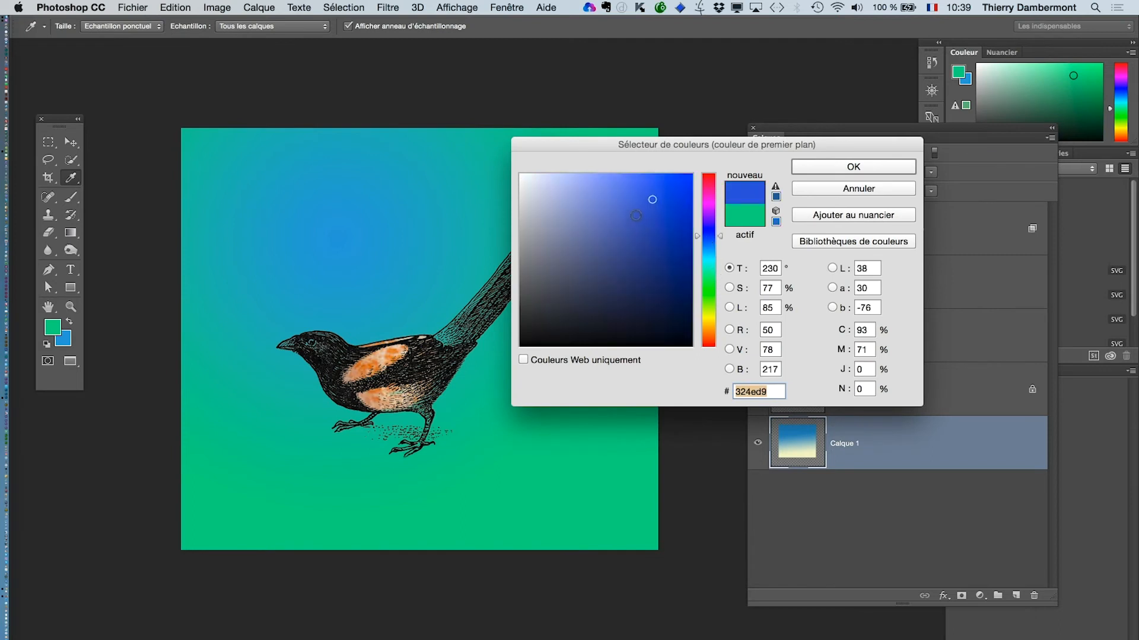
click(859, 167)
drag(348, 227, 409, 617)
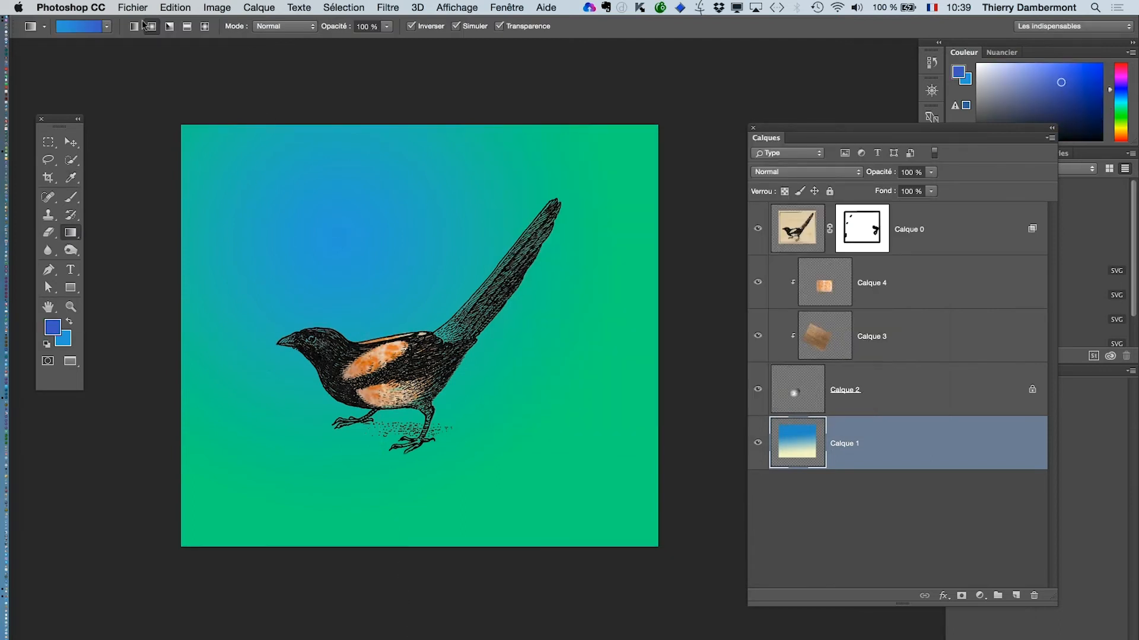
- Set the background colour to pale blue d3e6f3 and refill Calque 1 with a radial gradient centred on the magpie
click(135, 26)
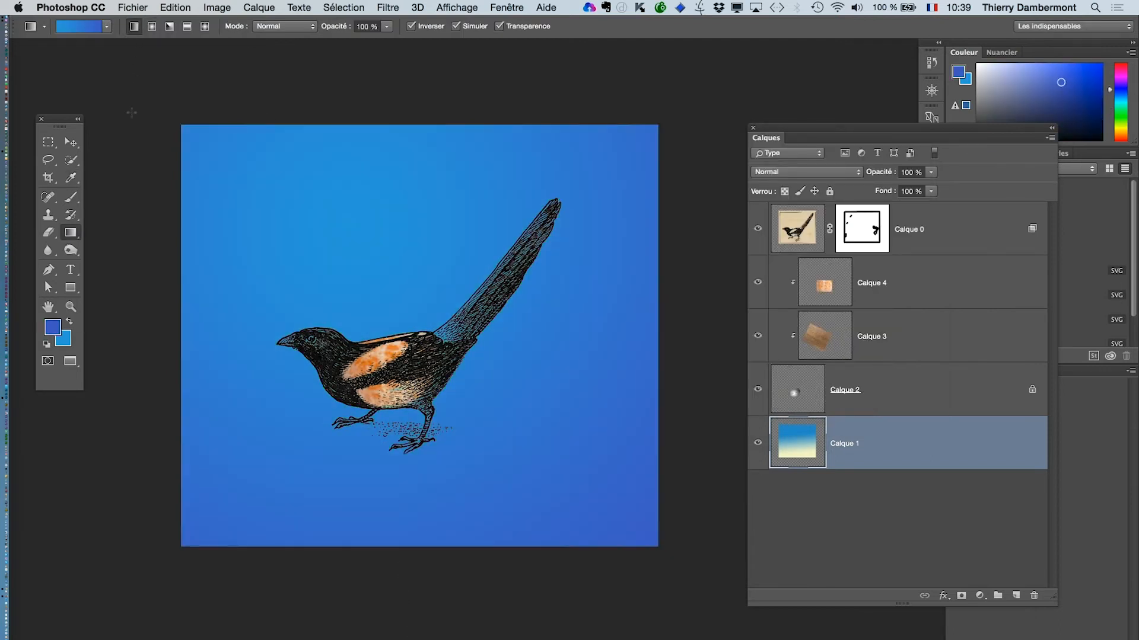
click(152, 26)
click(65, 343)
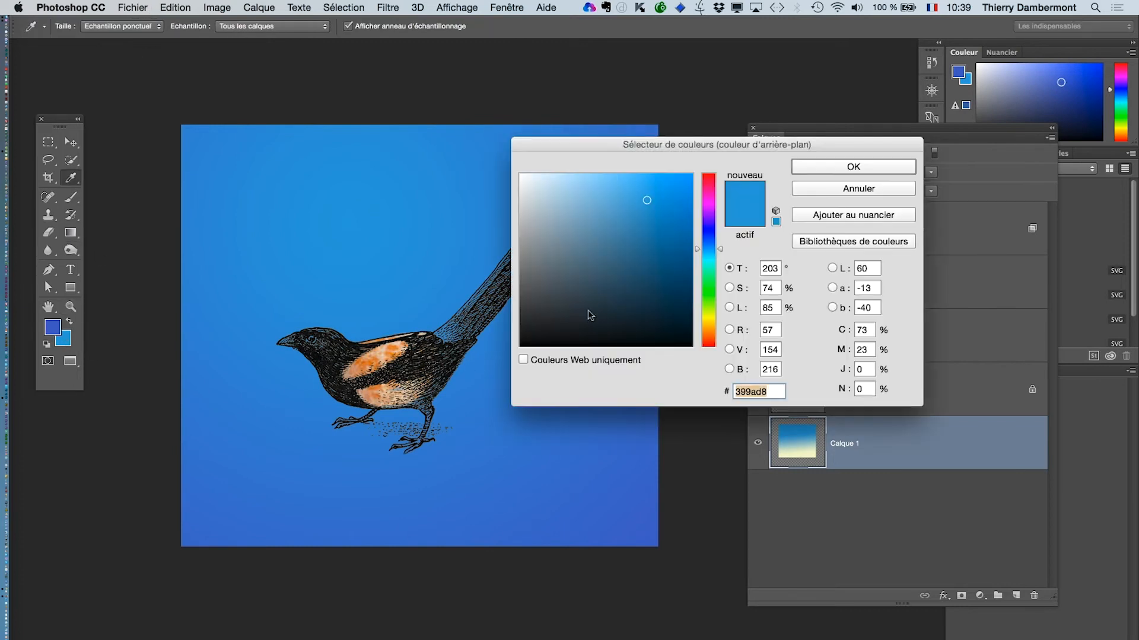
drag(593, 189, 542, 182)
click(817, 168)
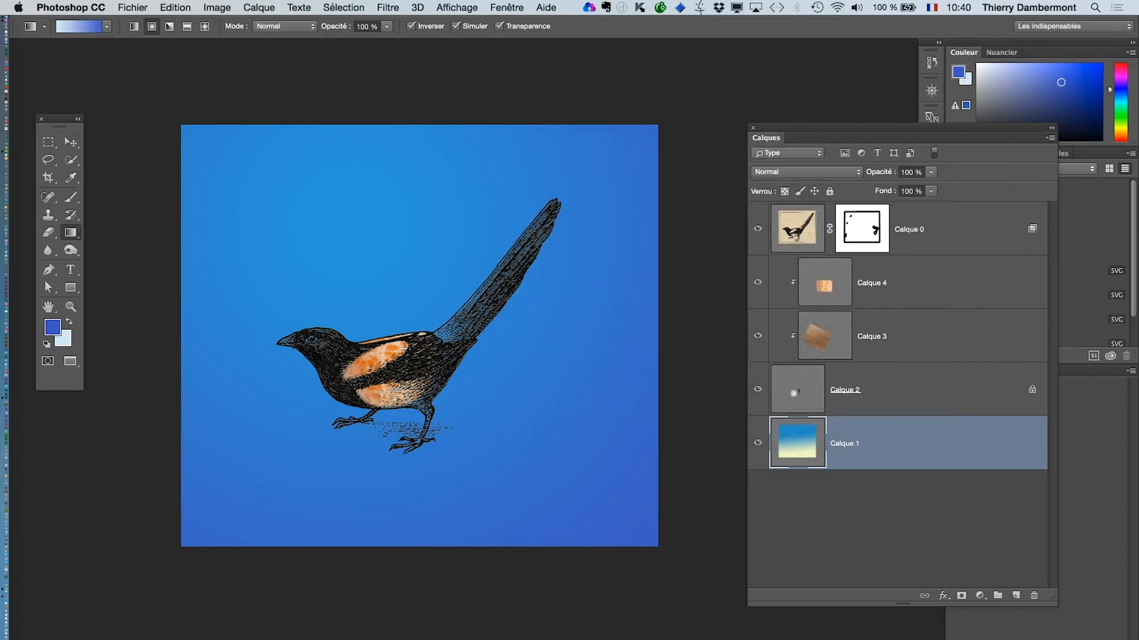
drag(403, 356, 452, 266)
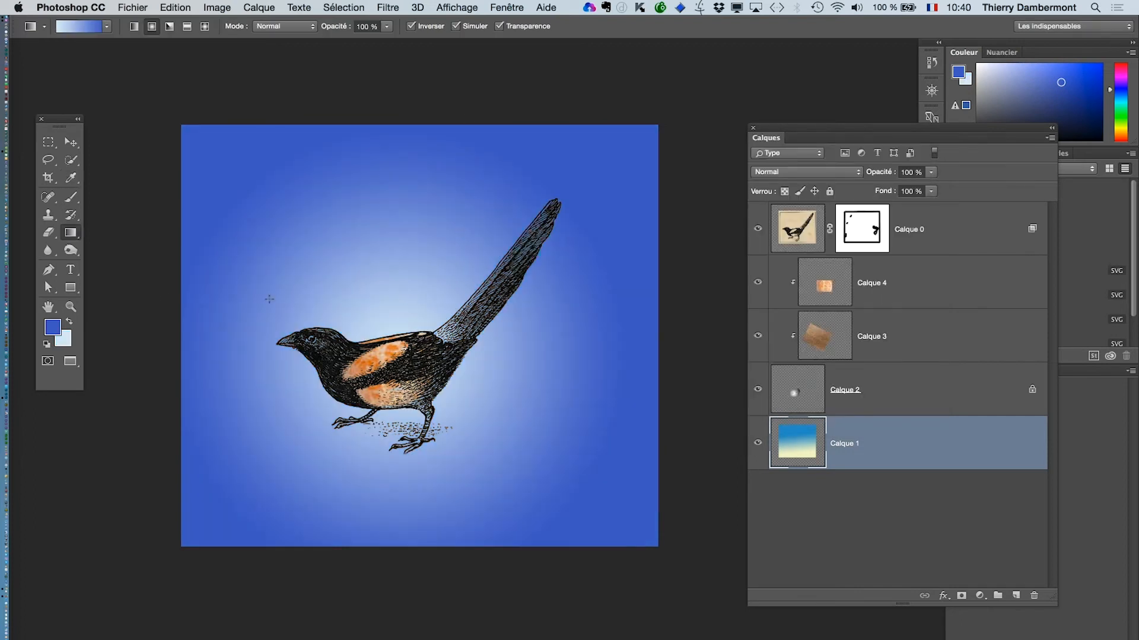
- Change the background colour to a more saturated light blue and refill Calque 1 with a radial gradient glowing behind the magpie
click(63, 339)
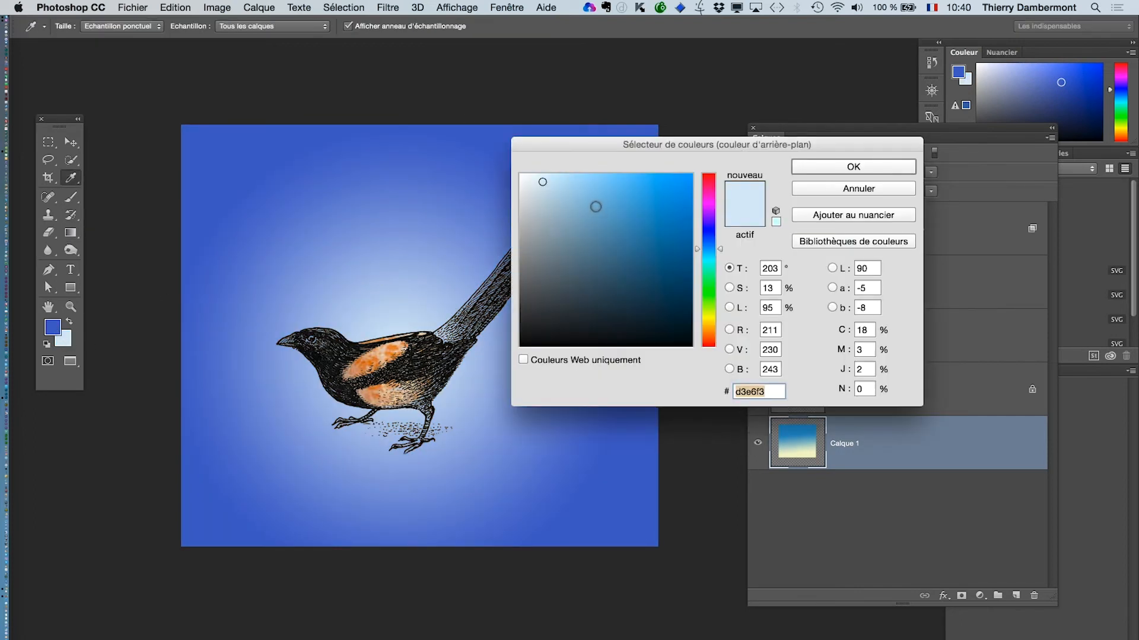
click(633, 190)
click(817, 168)
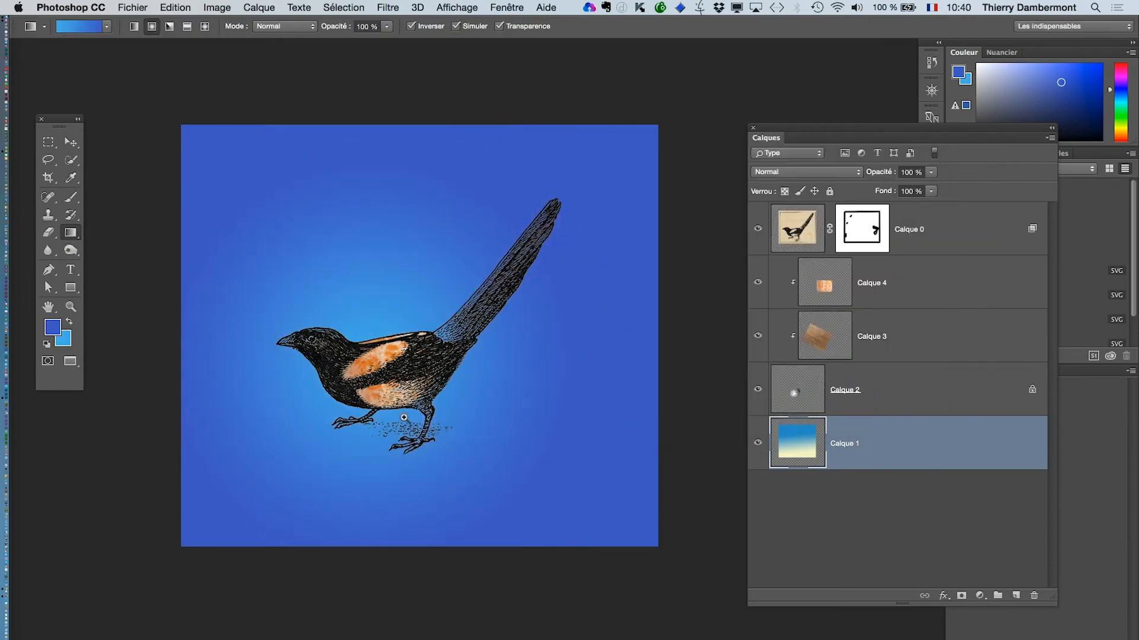
scroll(406, 390, up, 1)
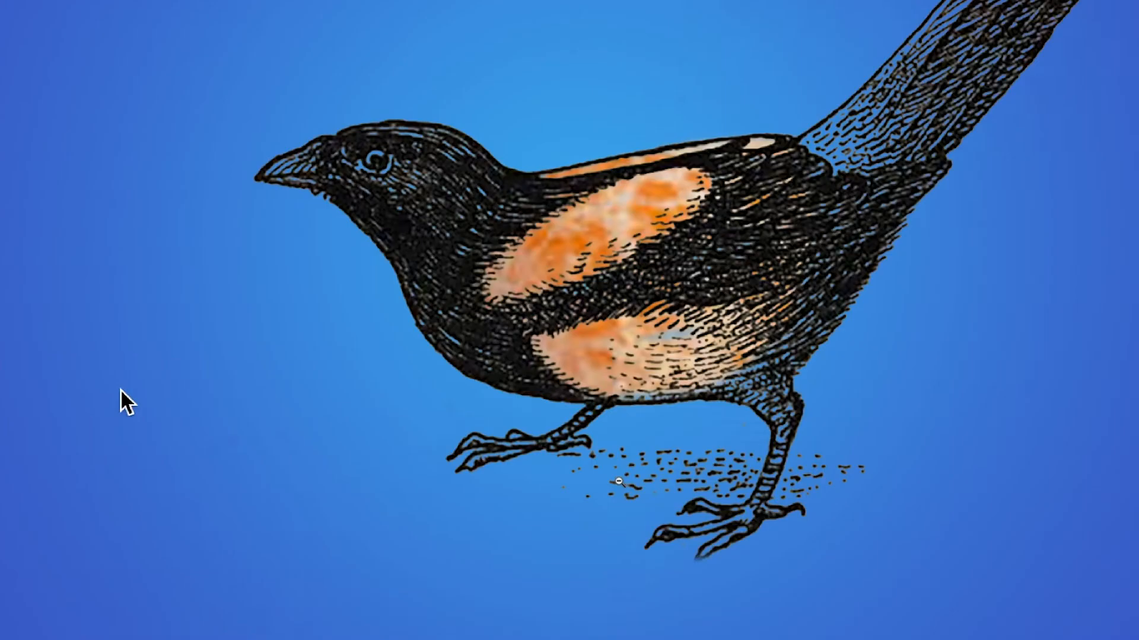
key(alt+space)
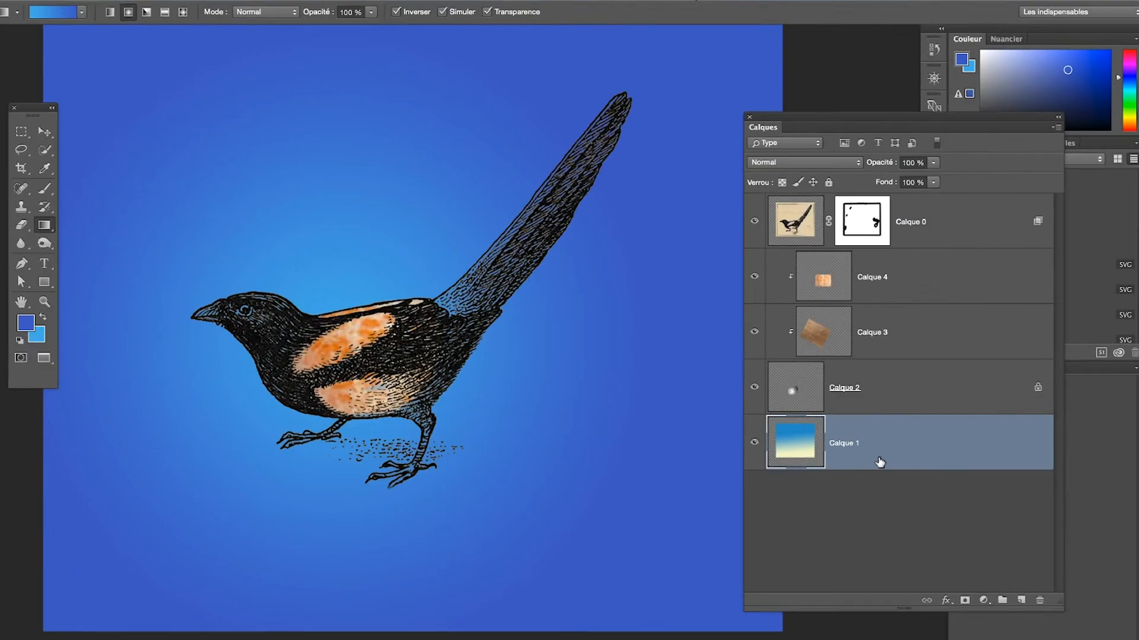
click(903, 379)
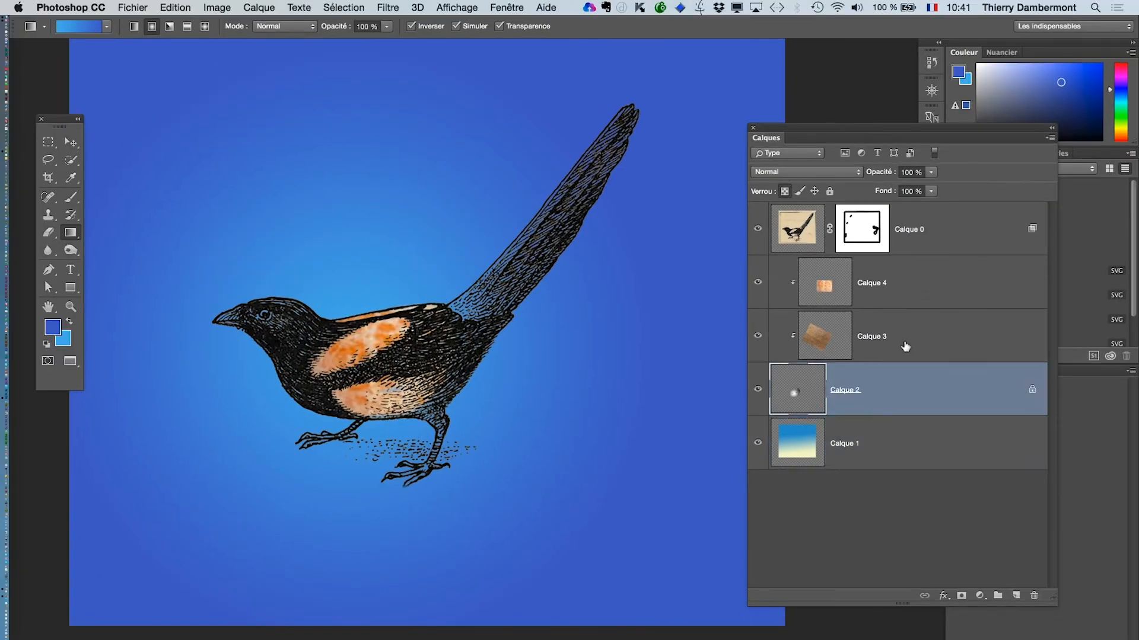
click(897, 446)
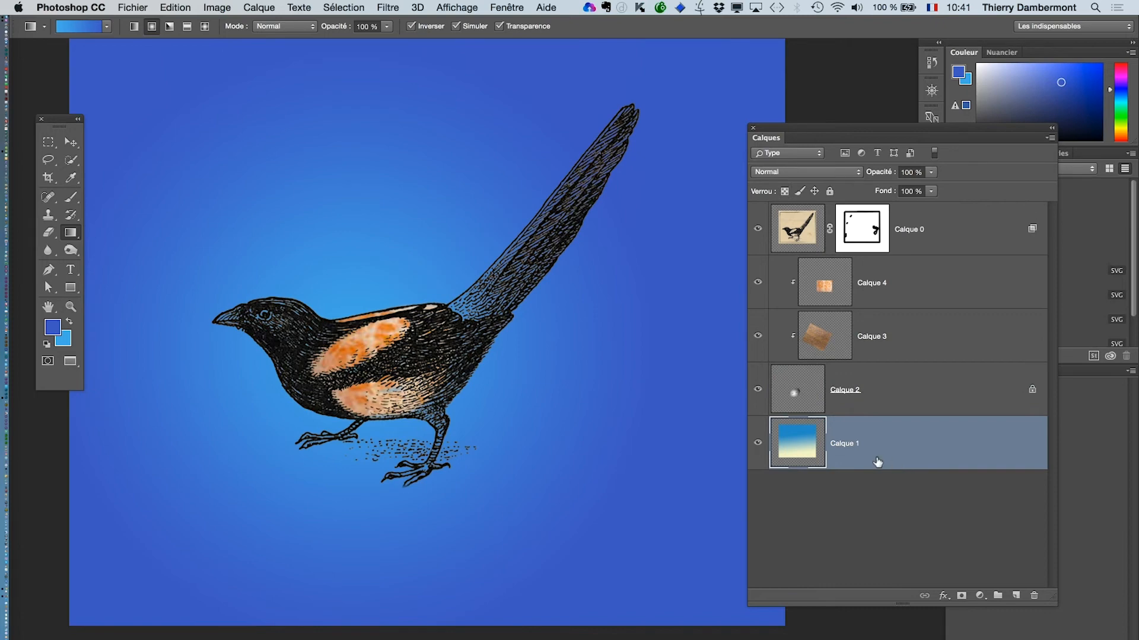
key(super+minus)
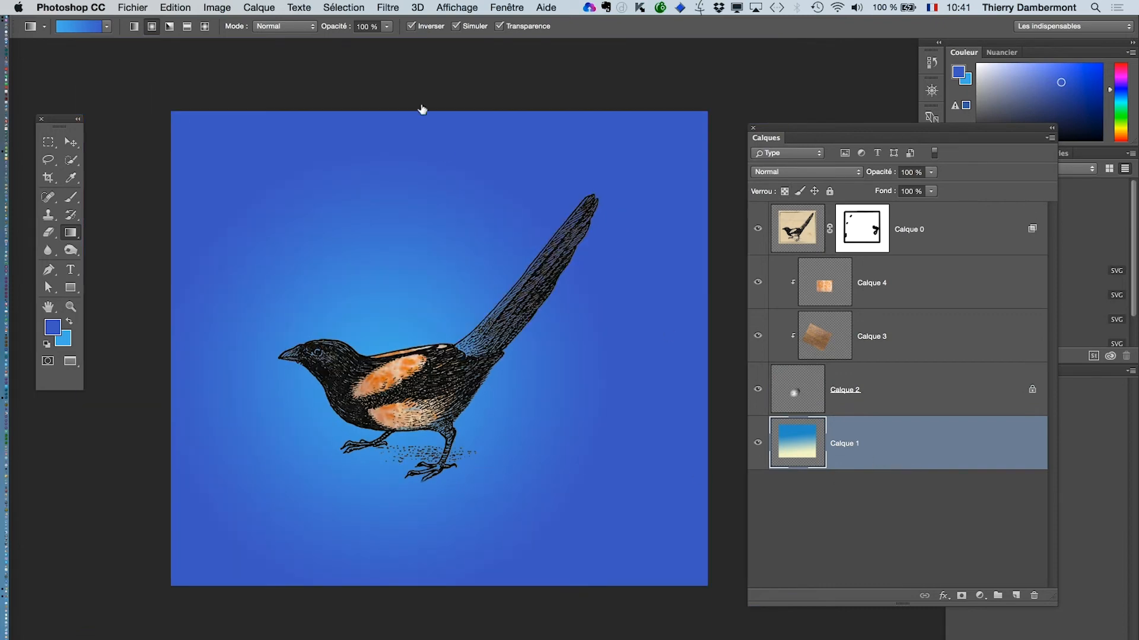
- Save the document as a new Photoshop file named pie-07.psd with maximised compatibility
click(130, 7)
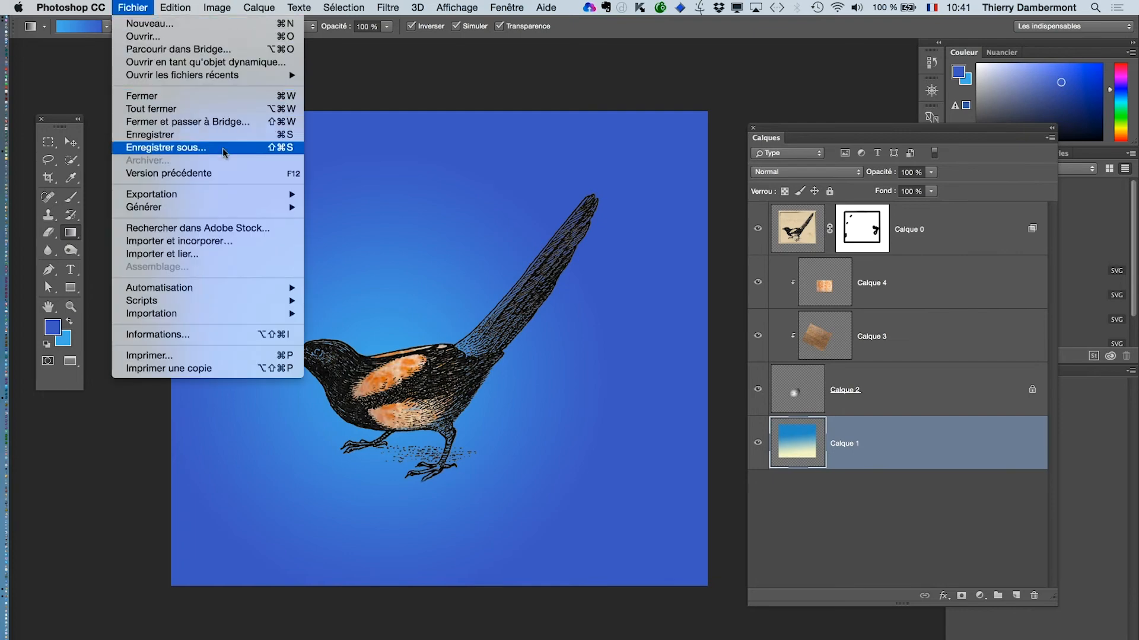
click(209, 148)
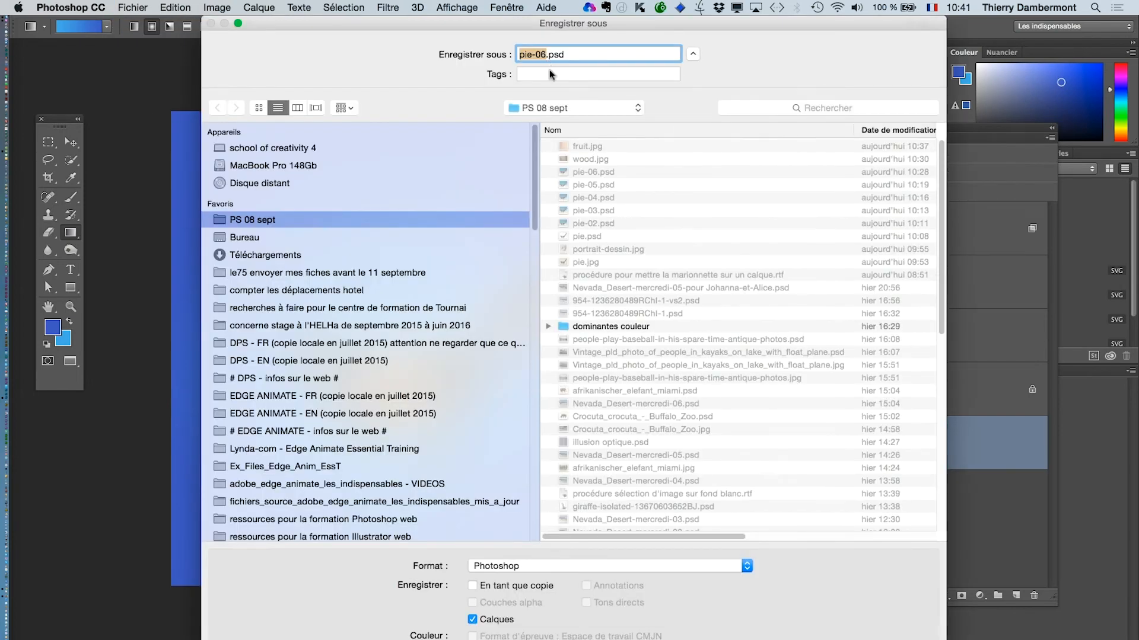
key(Right)
key(BackSpace)
text(7)
key(Return)
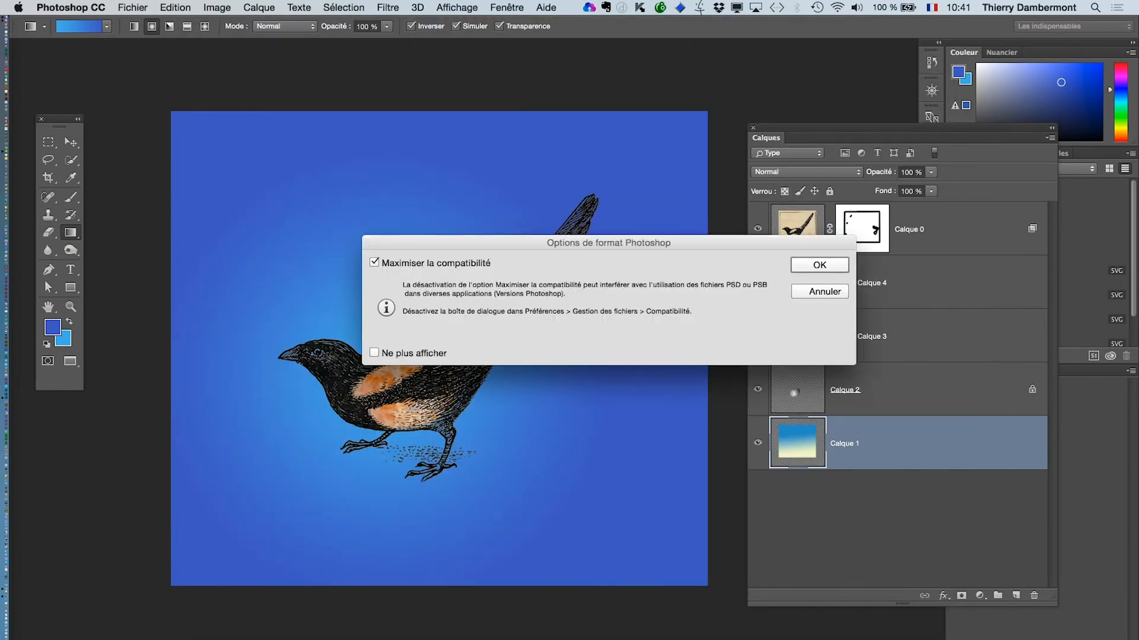
click(829, 263)
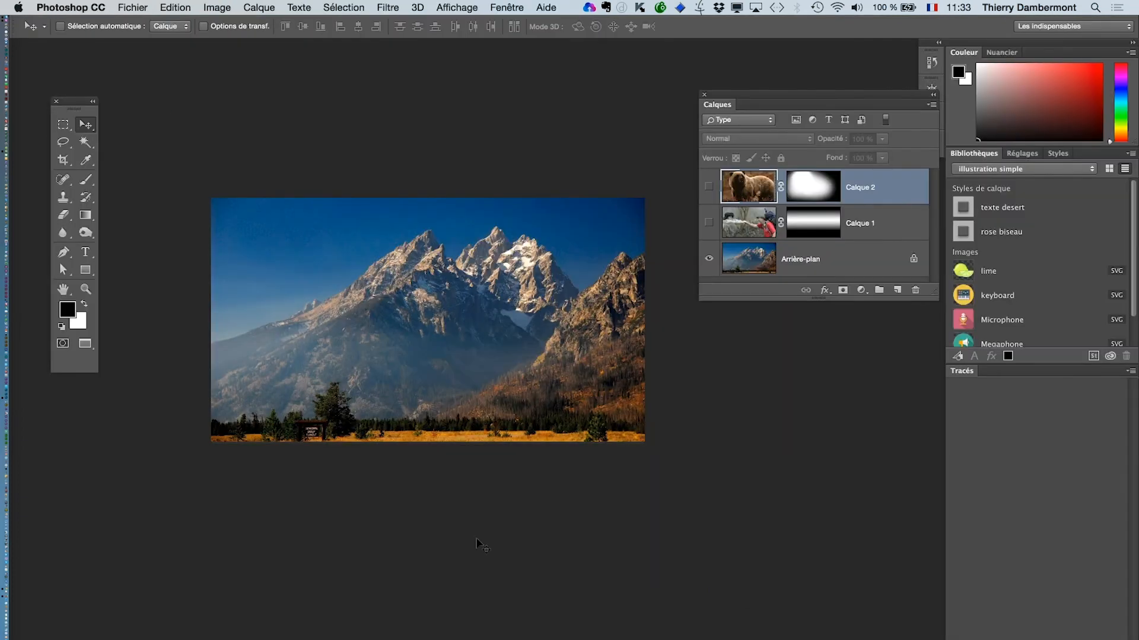
- Take mountain-06.psd out of full-screen display into a standard window and move that window lower on the desktop
key(super+plus)
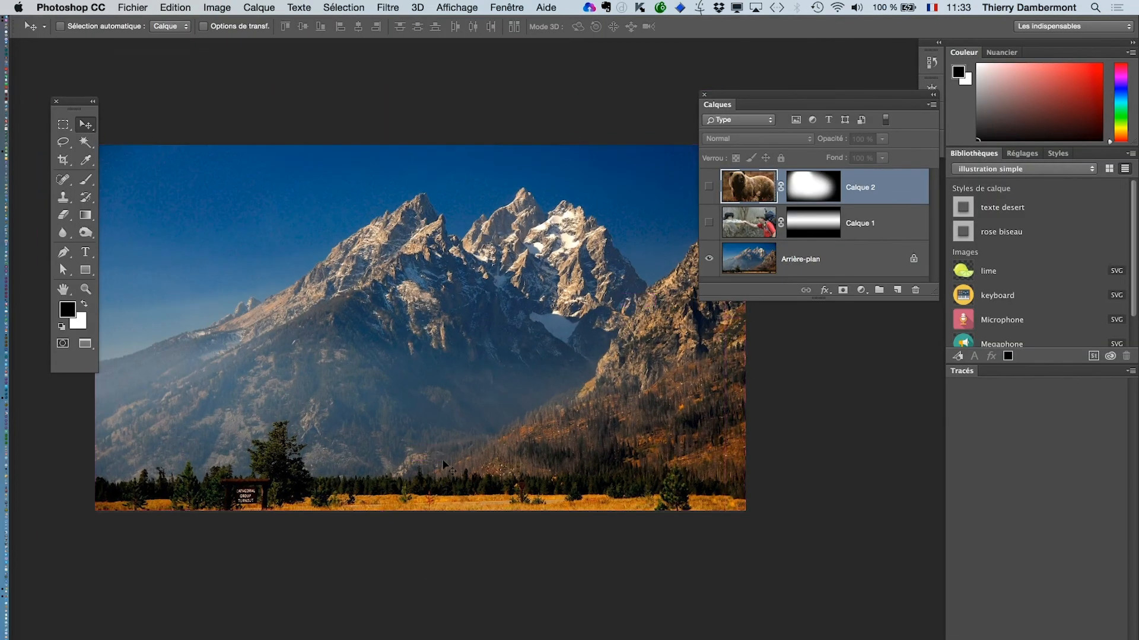
key(super+Tab)
click(474, 578)
drag(330, 358, 314, 292)
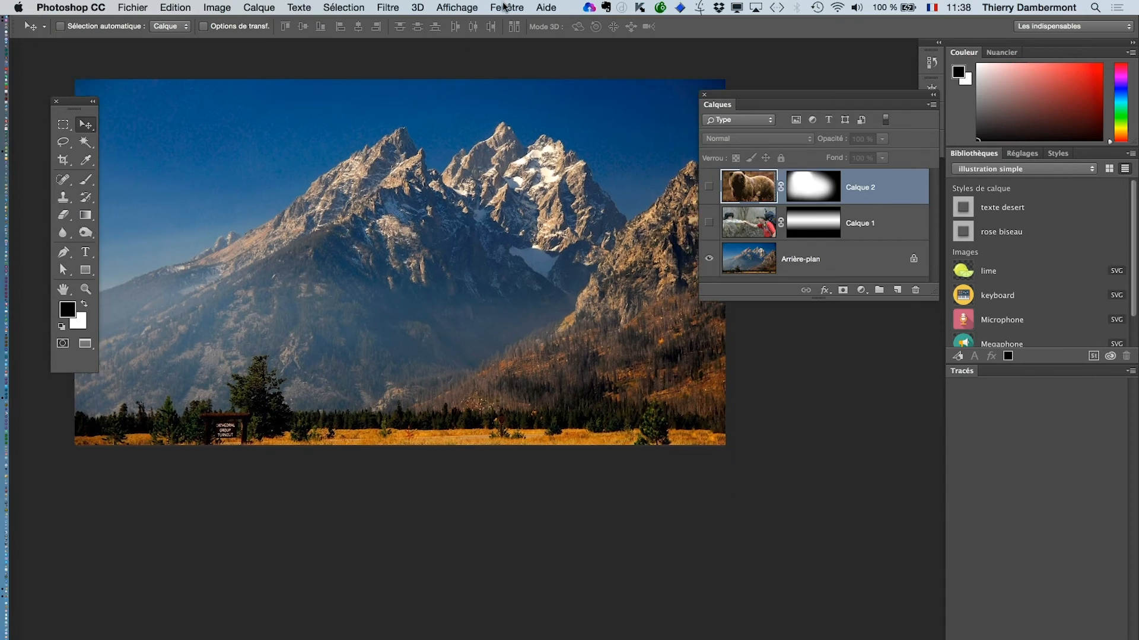
key(f)
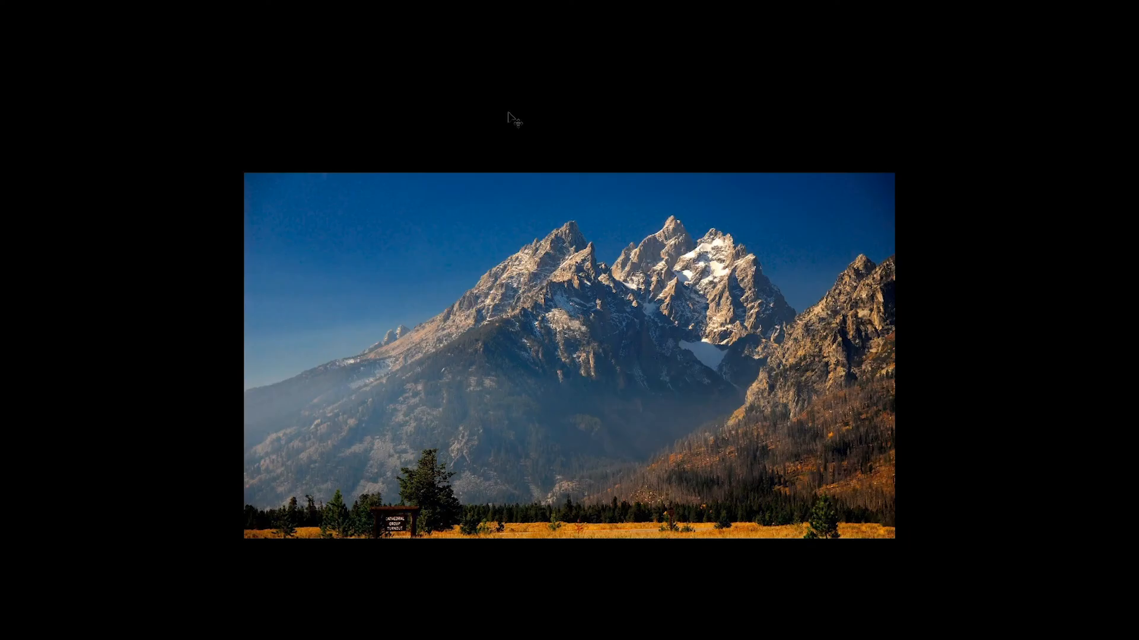
key(f)
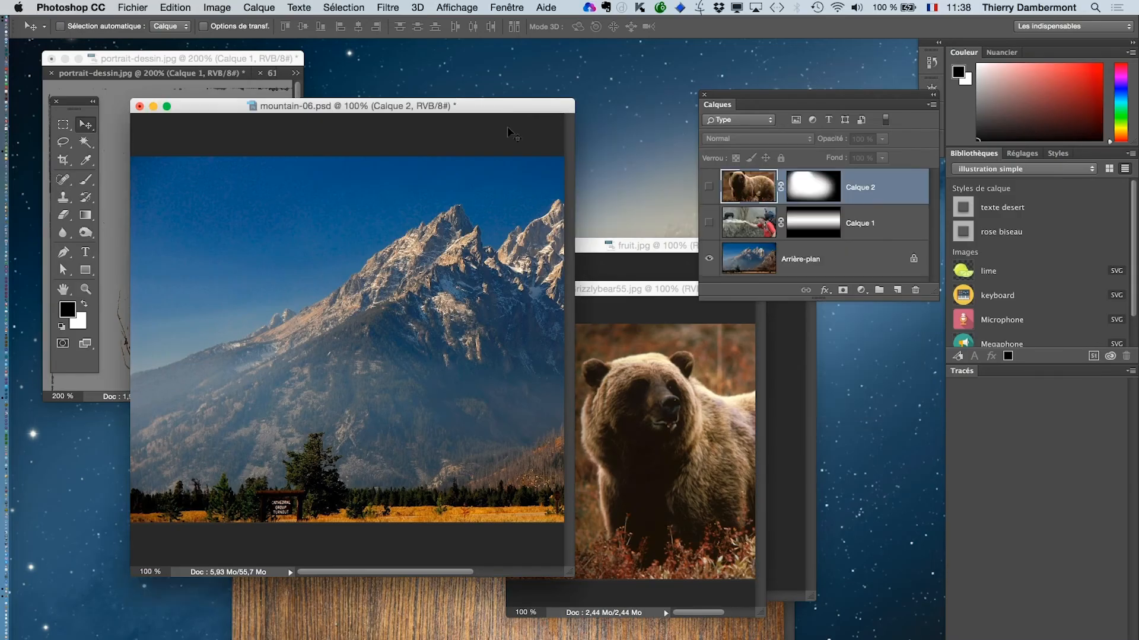
drag(402, 112, 380, 196)
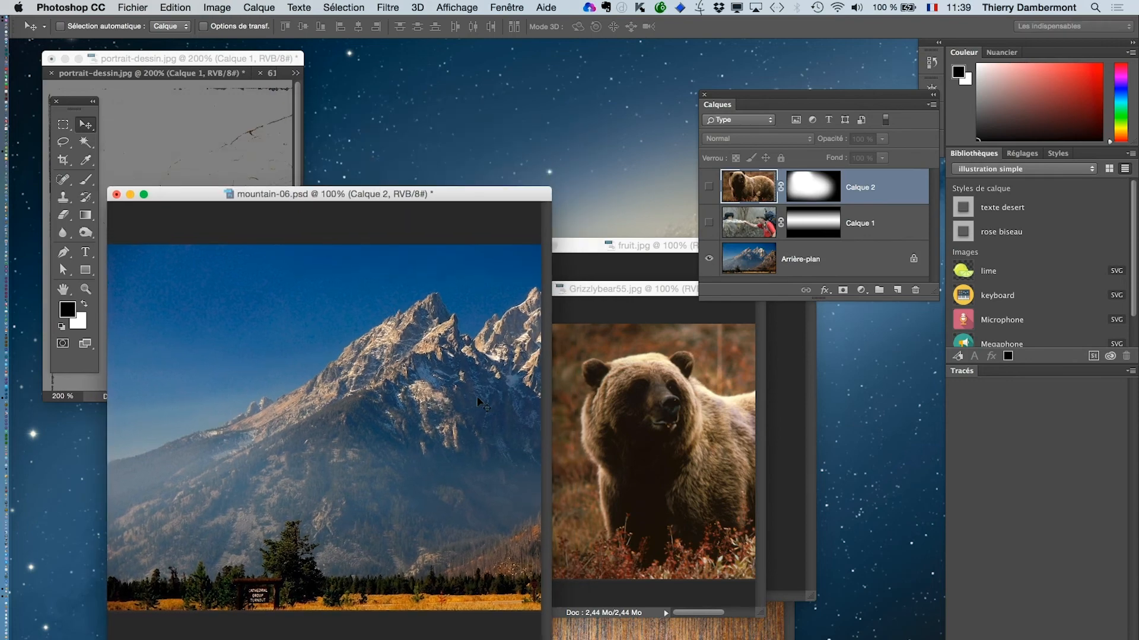
- Switch through the open documents to pie-07.psd and detach it into its own floating window over mountain-06.psd
click(630, 250)
key(ctrl+Tab)
key(ctrl+Tab)
key(ctrl+Tab)
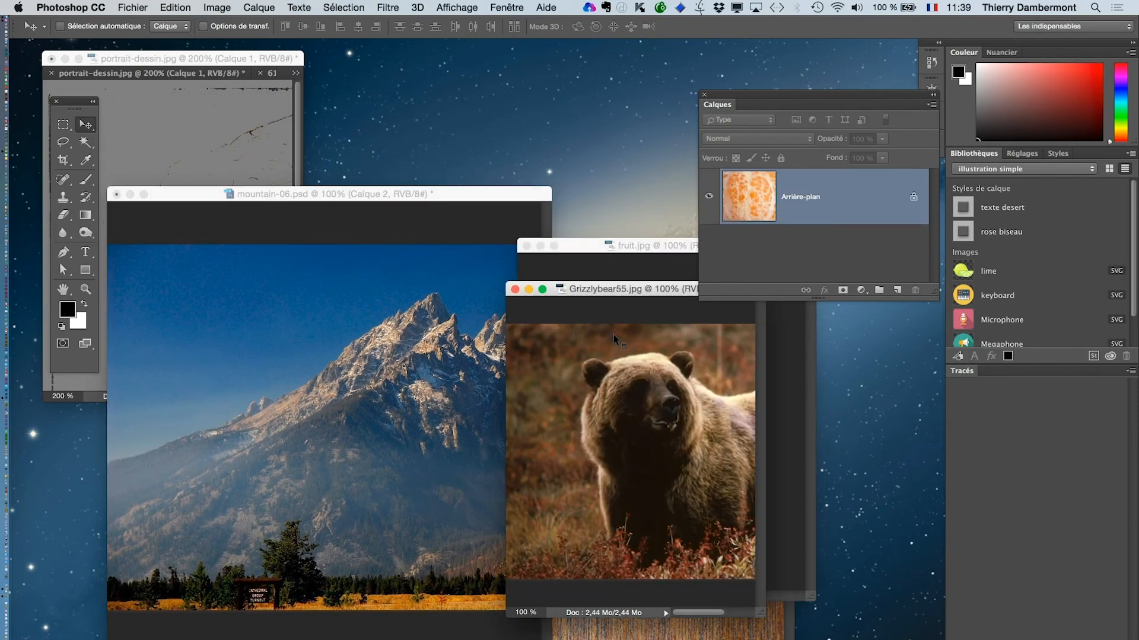
key(ctrl+Tab)
key(ctrl+Tab)
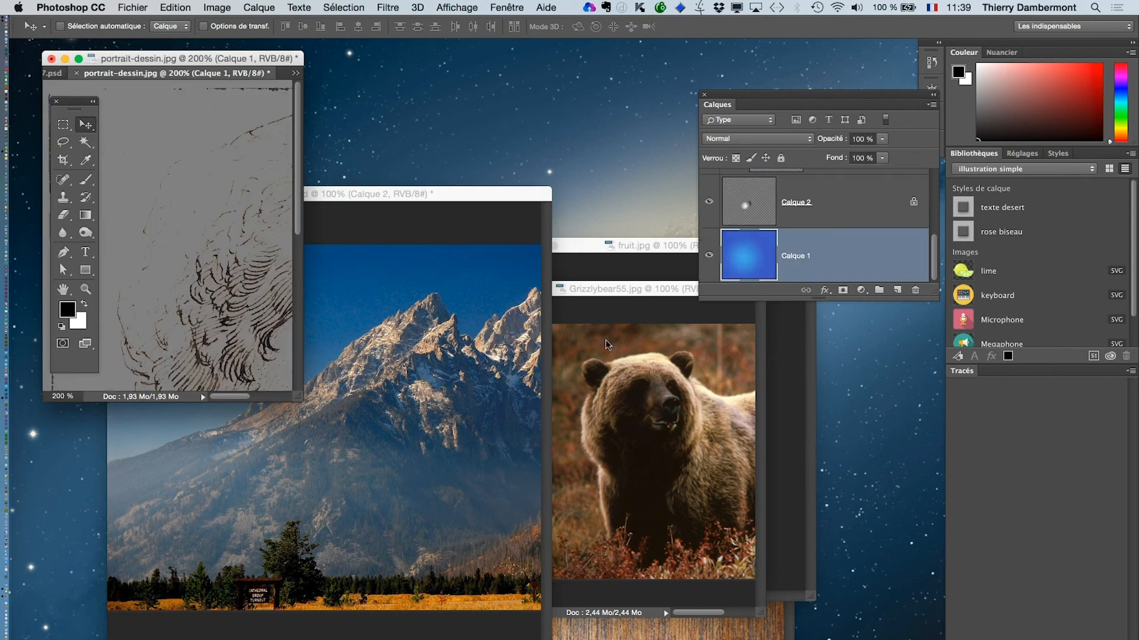
key(ctrl+Tab)
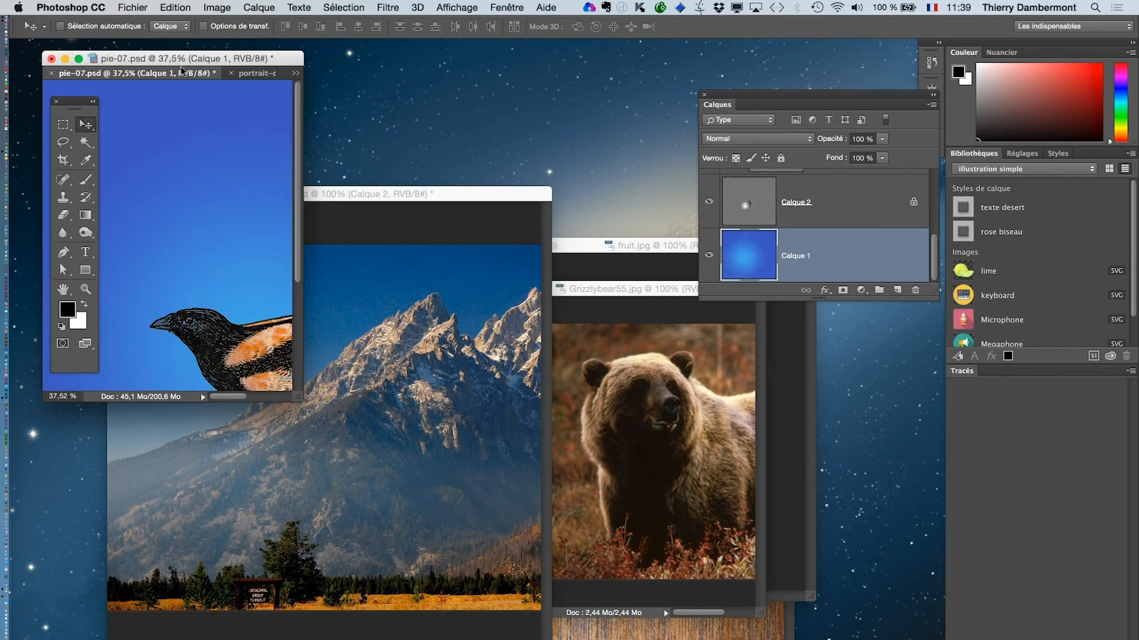
drag(184, 73, 518, 82)
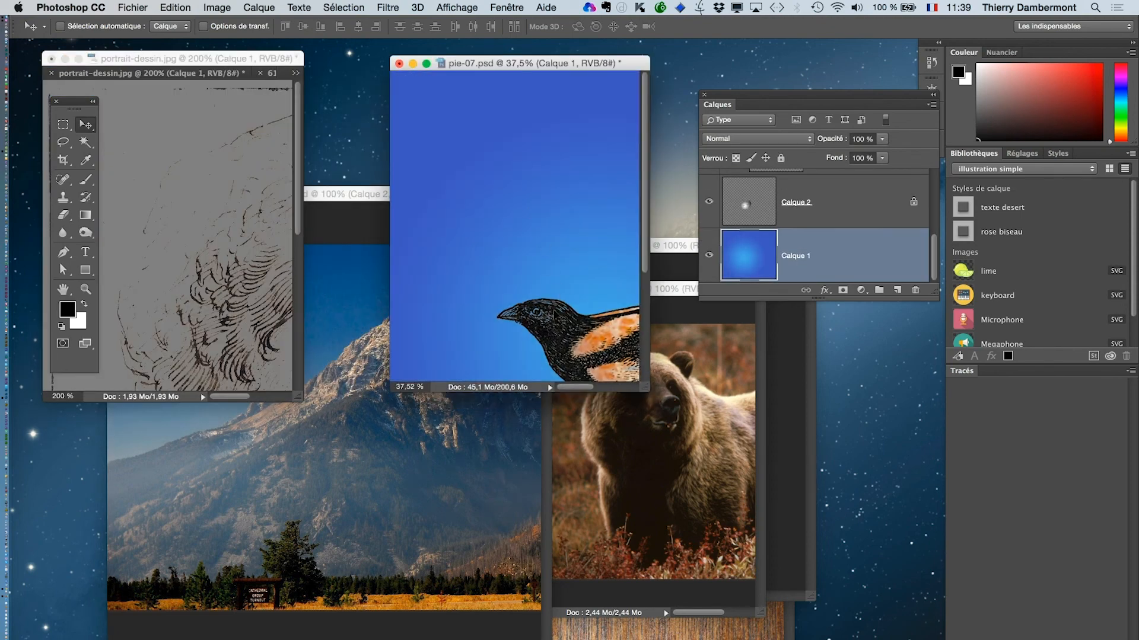
alt+super+click(541, 291)
alt+super+click(540, 292)
alt+super+click(541, 291)
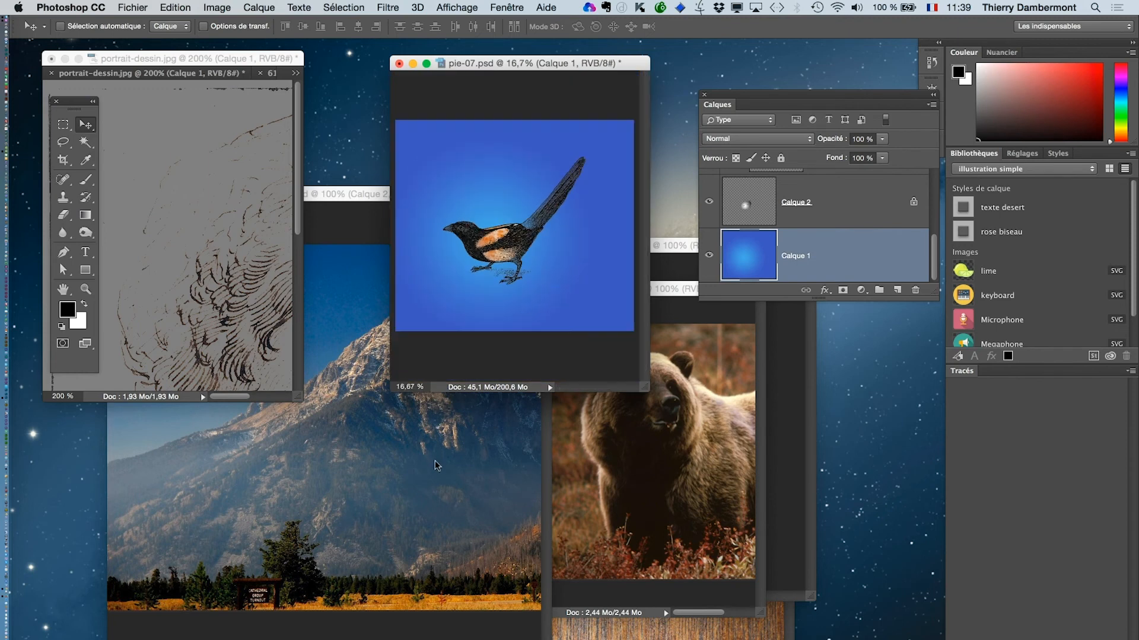
- Minimise the portrait-dessin.jpg and Grizzlybear55.jpg windows to clear the workspace around pie-07.psd
click(65, 59)
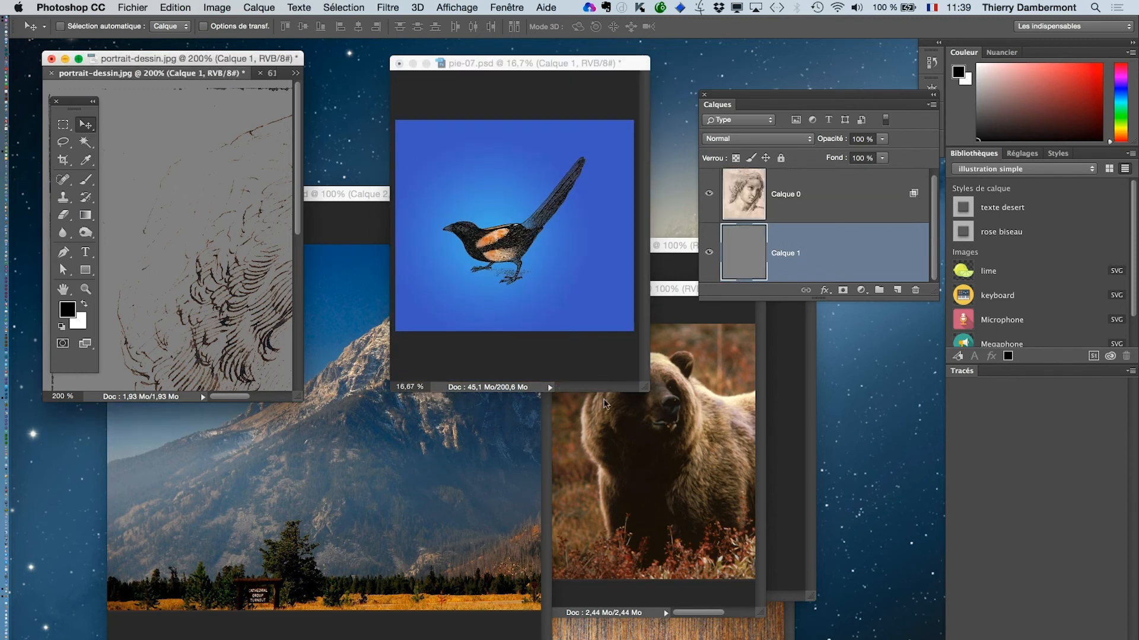
click(65, 59)
click(652, 296)
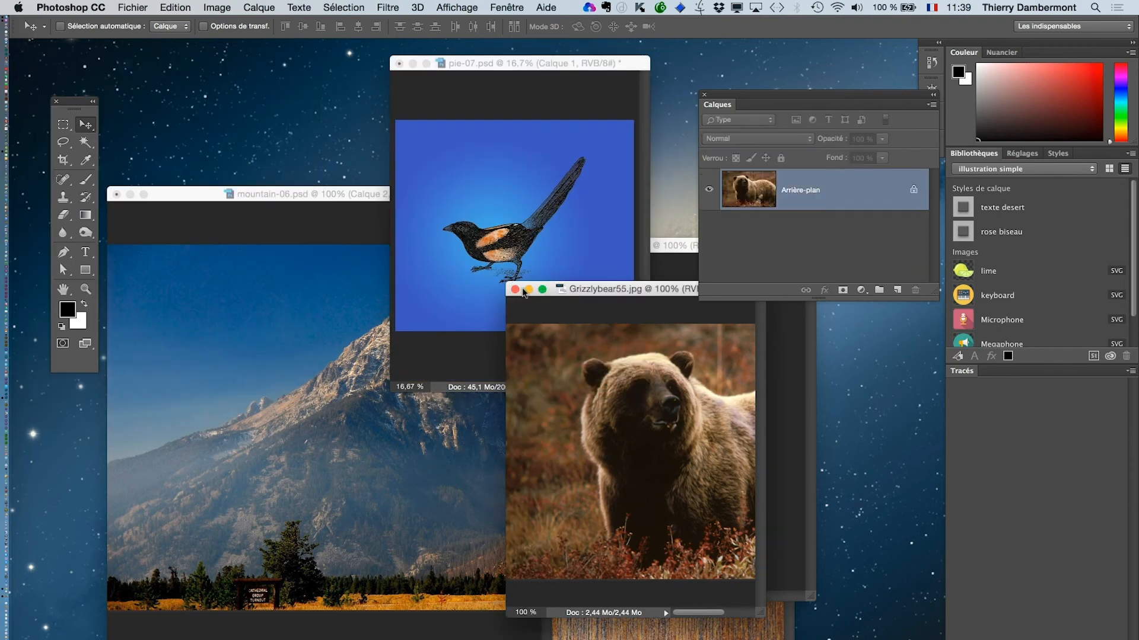
click(529, 290)
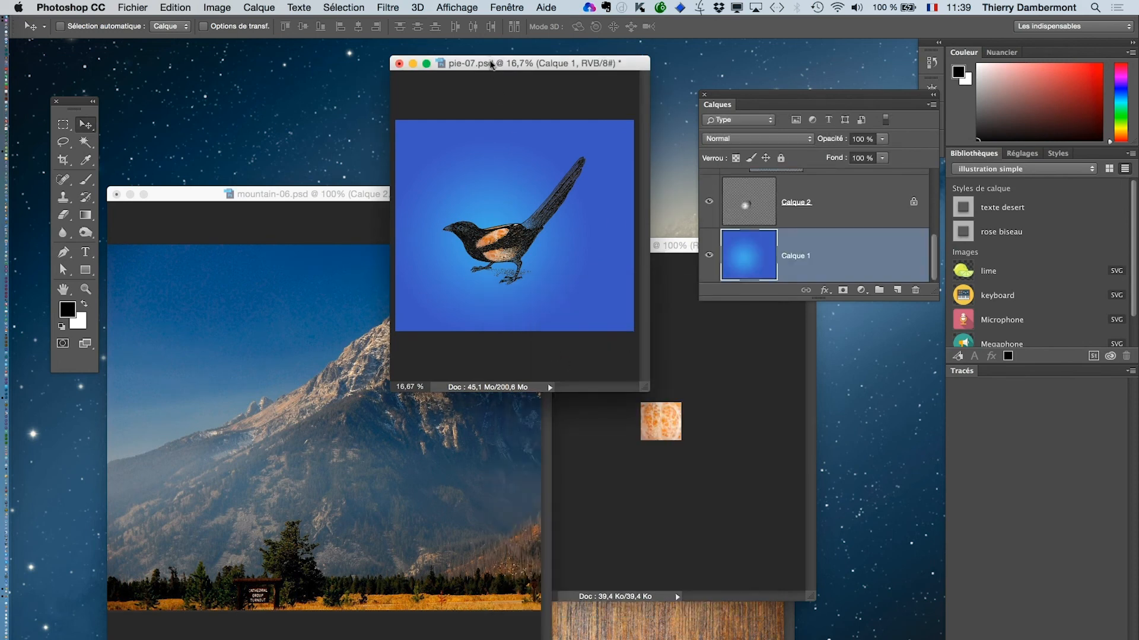
- Group Calque 2, Calque 3, Calque 4 and Calque 0 of pie-07.psd into a new group with Transfert mode and 100% opacity
drag(931, 287, 944, 638)
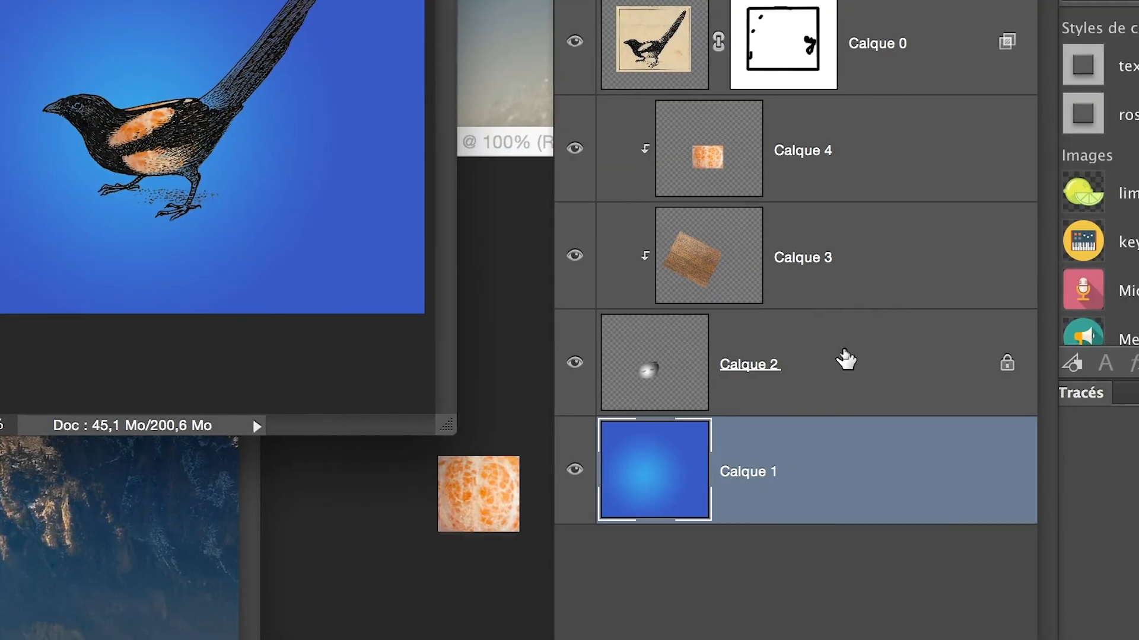
click(845, 359)
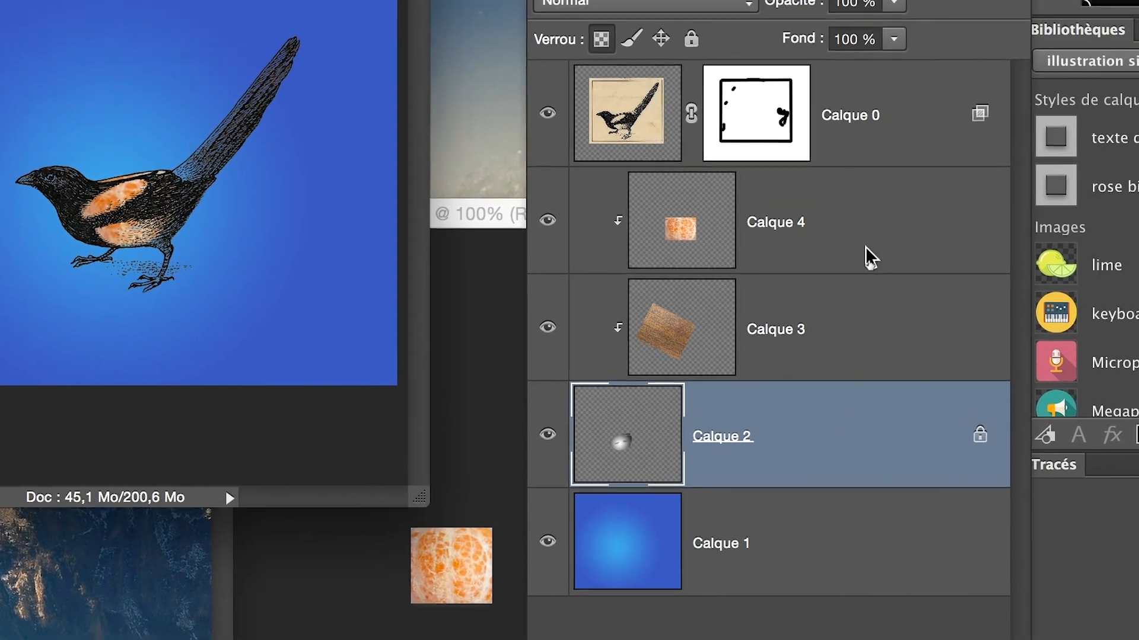
shift+click(875, 155)
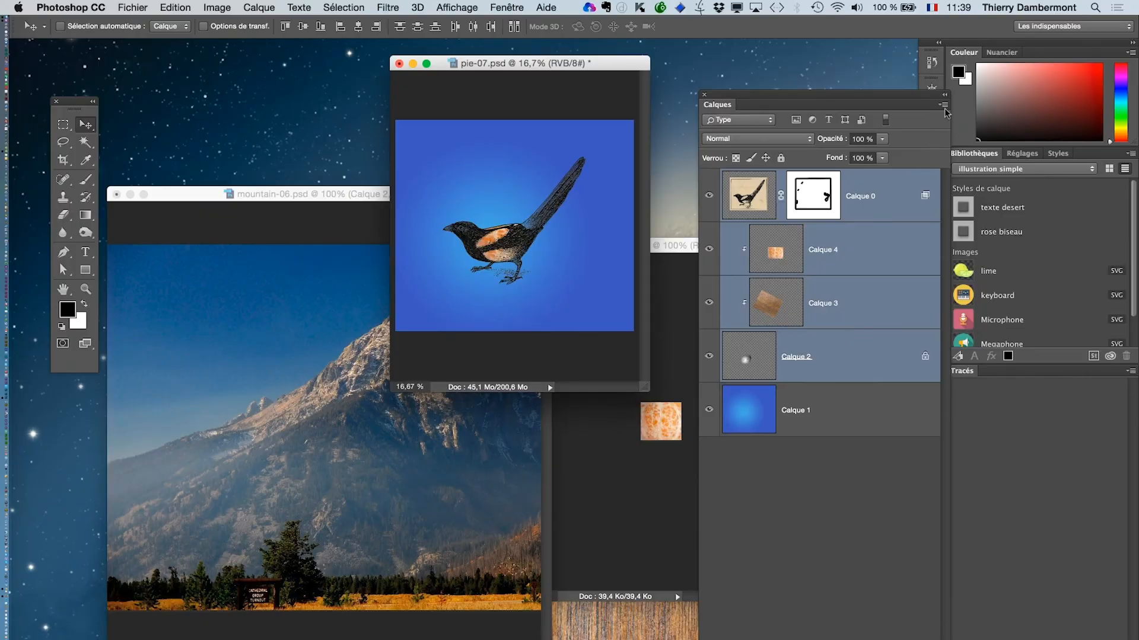
click(943, 105)
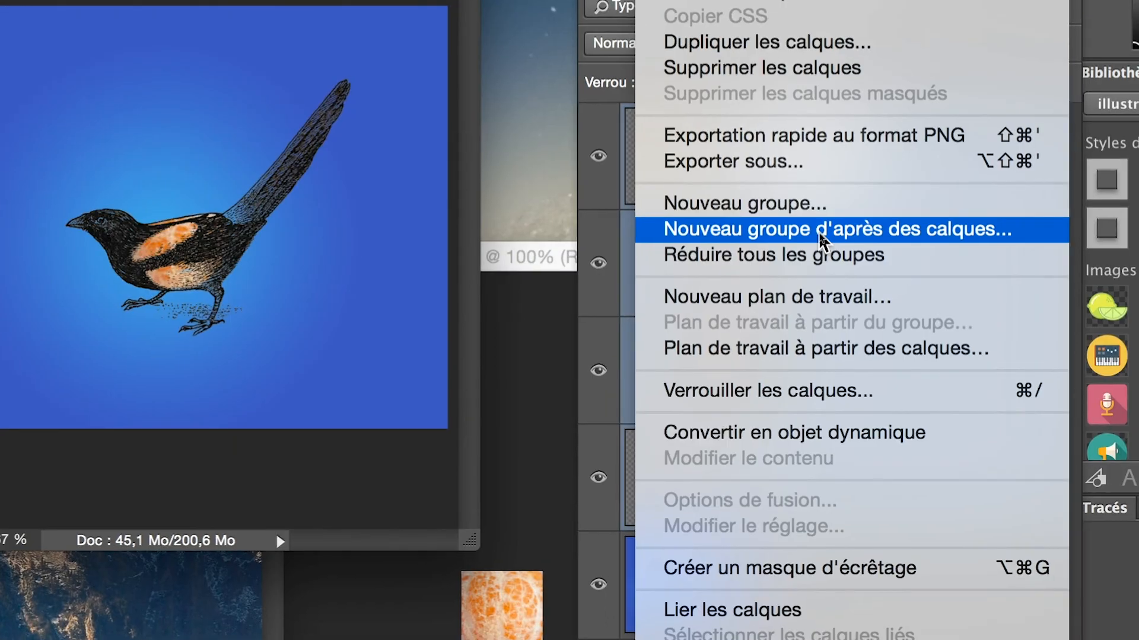
click(821, 234)
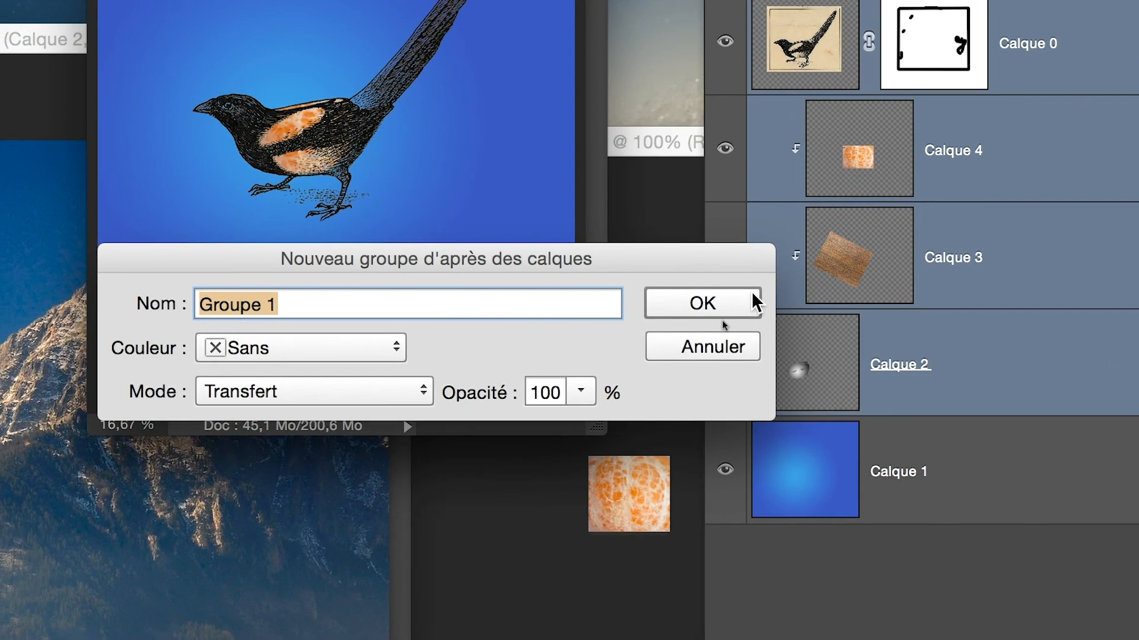
click(575, 418)
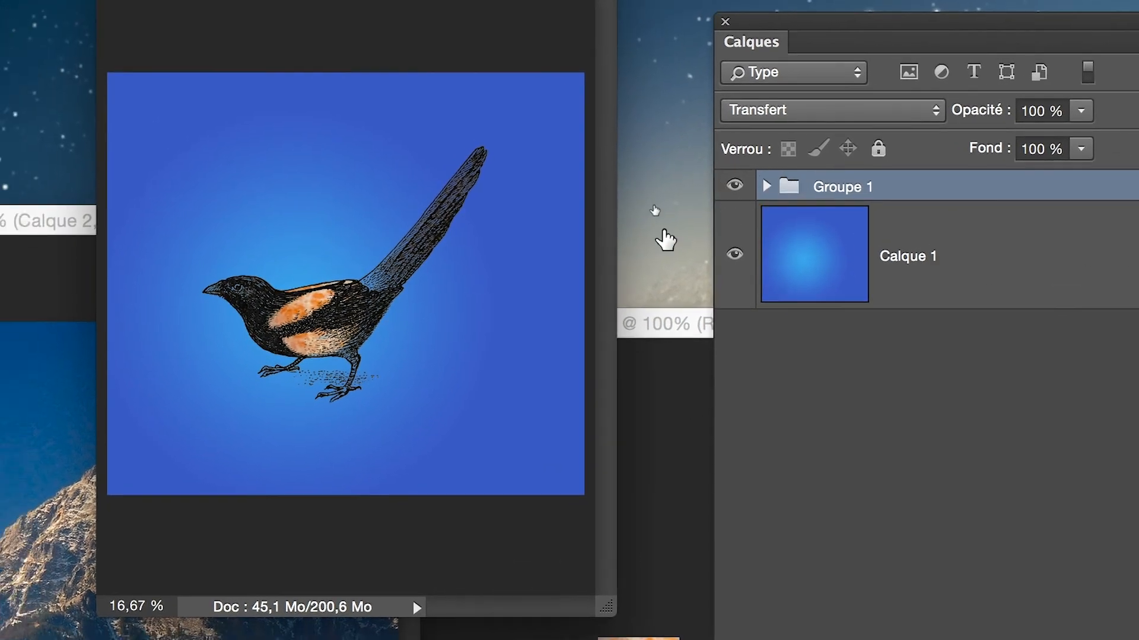
- Copy the magpie layer group from pie-07.psd into the mountain-06.psd document
drag(664, 237, 454, 294)
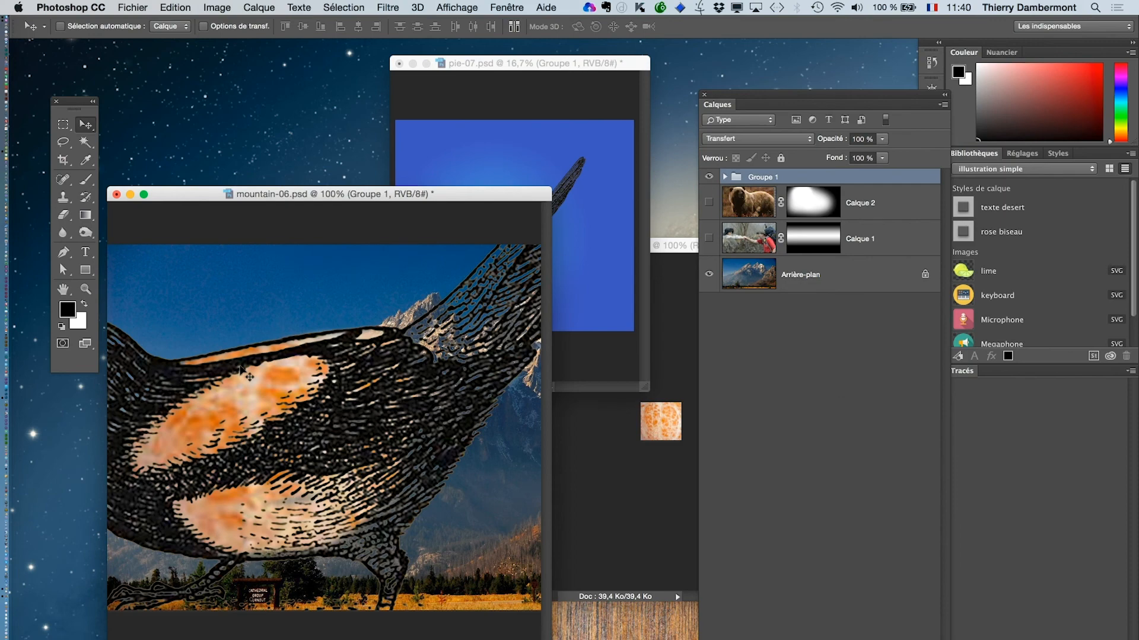
- Inspect the imported magpie over the mountain scene at 50% zoom in the different screen modes, ending in the standard windowed mode
key(f)
alt+super+click(508, 396)
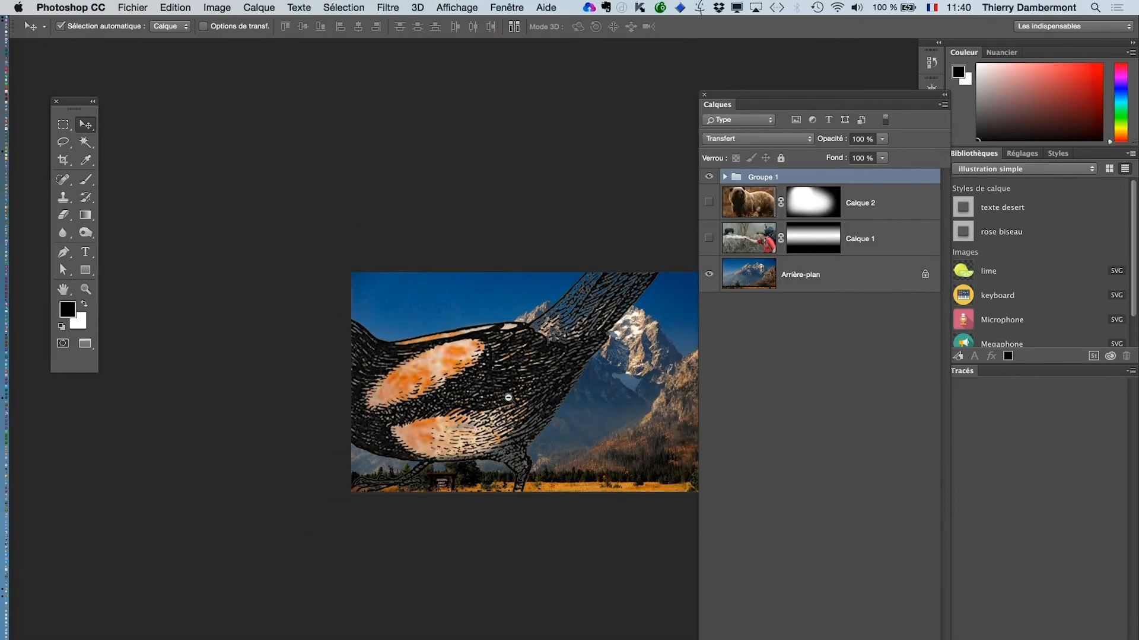
drag(452, 399, 389, 299)
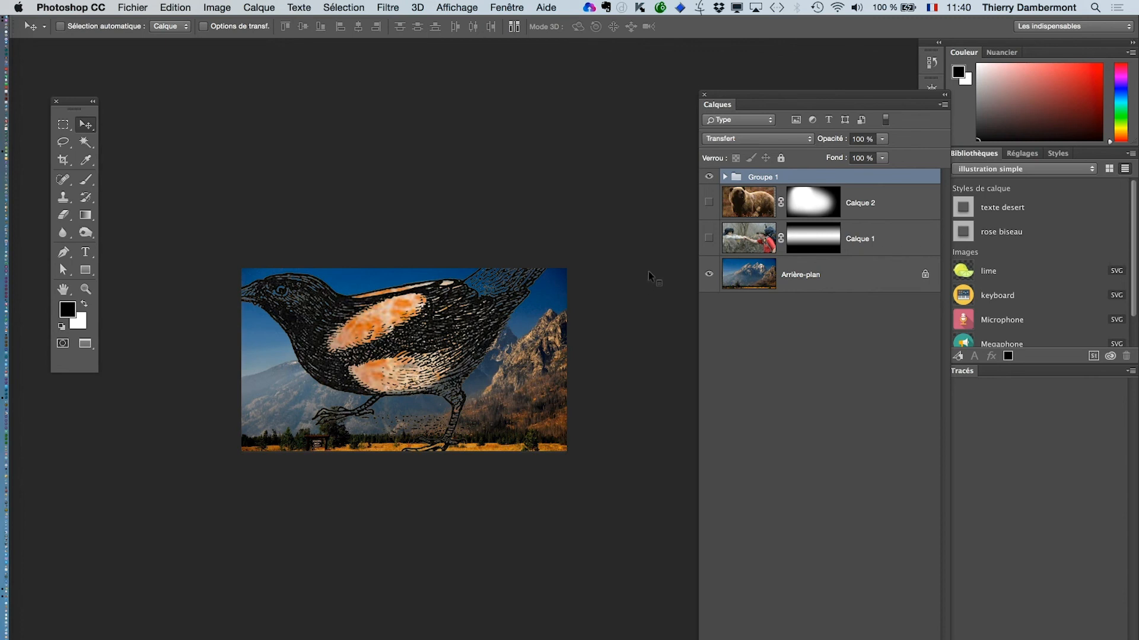
key(f)
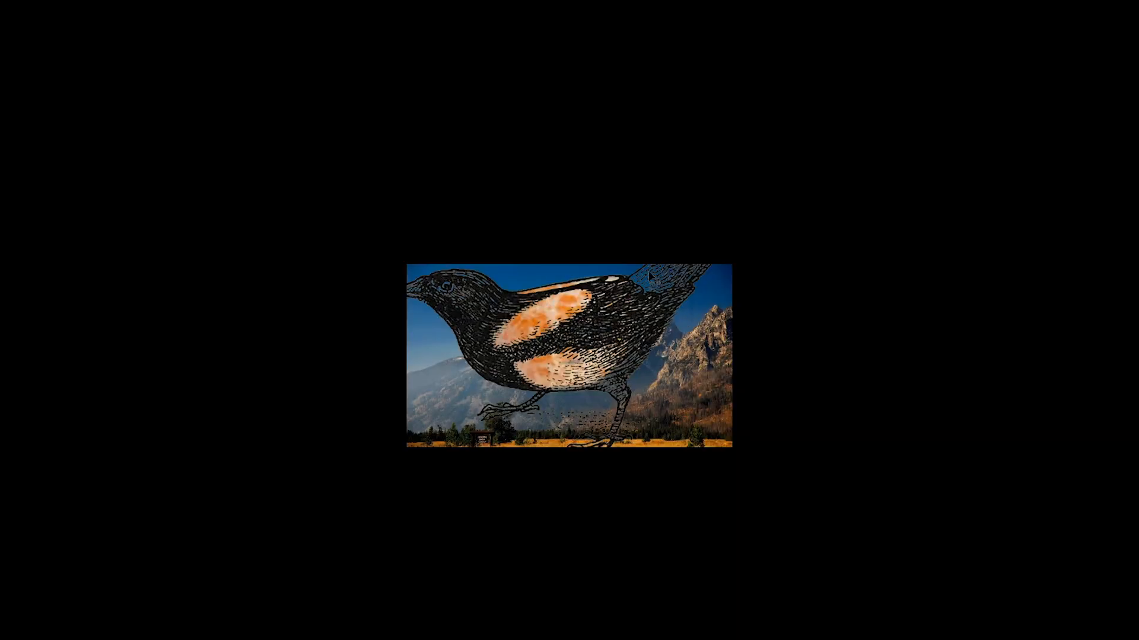
key(f)
key(f)
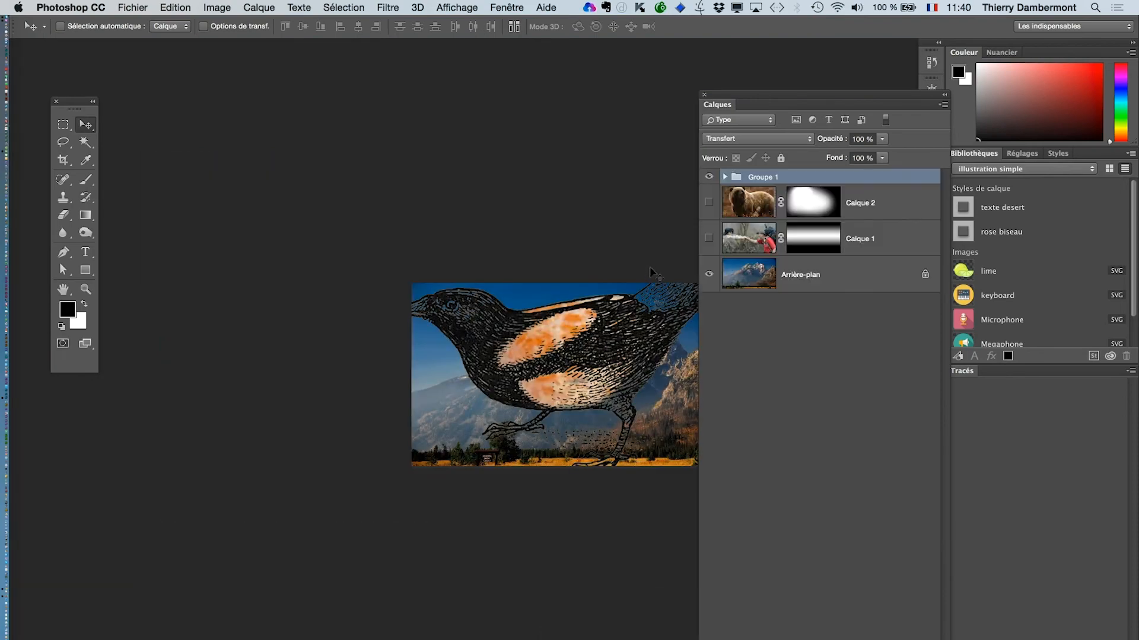
key(f)
key(f)
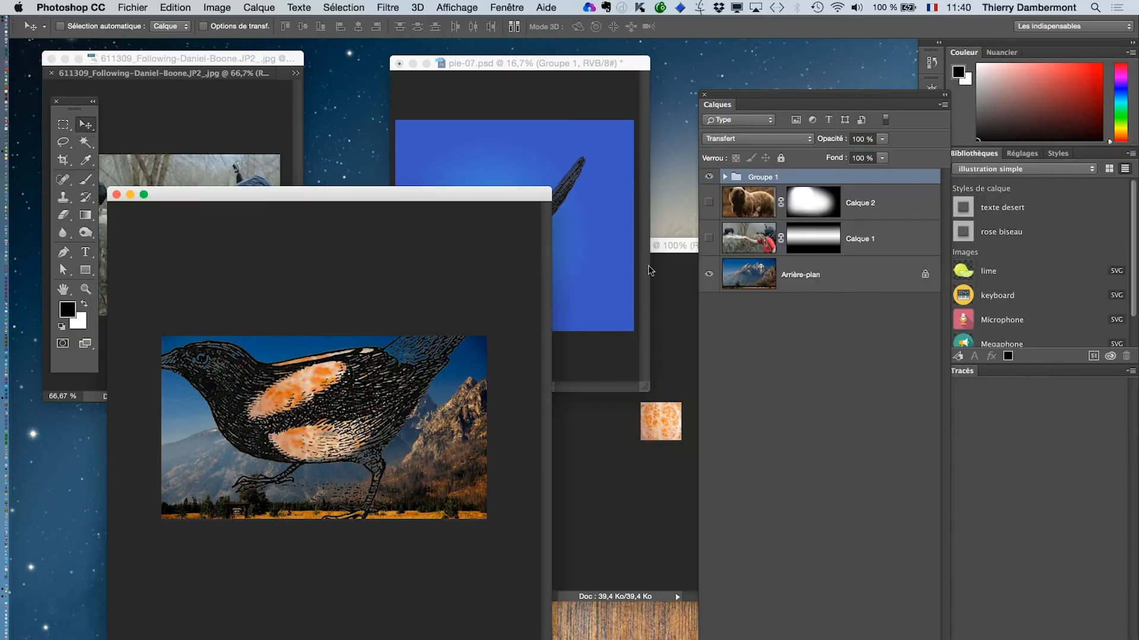
- Bring pie-07.psd to the front and enlarge its window so the whole magpie fits at 33.3% zoom, with the layer list moved clear
click(556, 66)
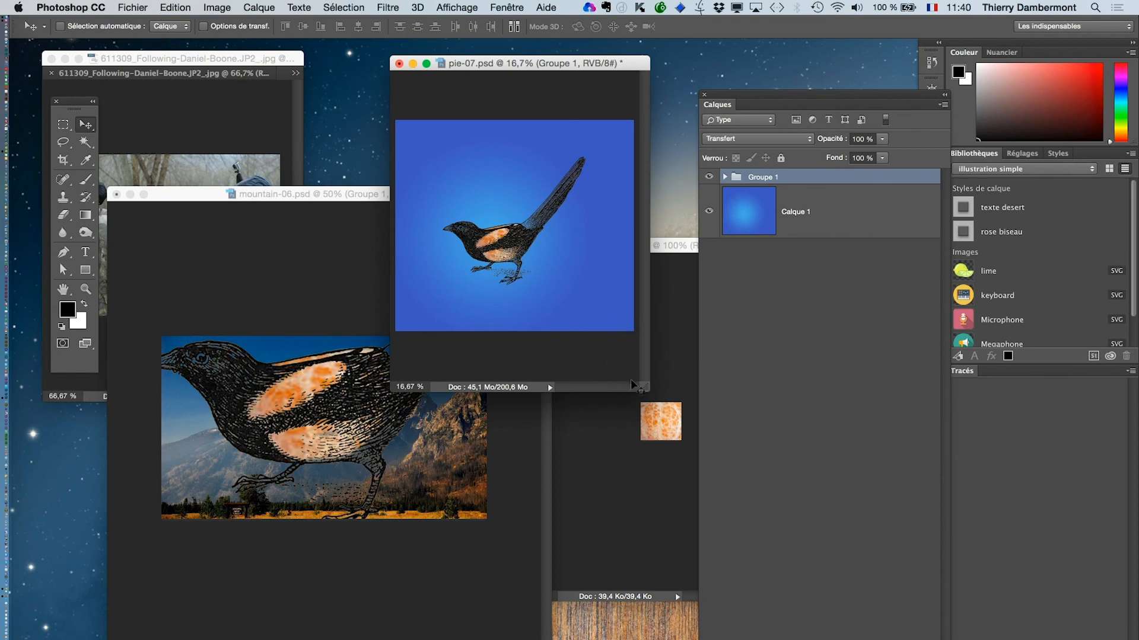
drag(644, 390, 683, 424)
super+click(511, 254)
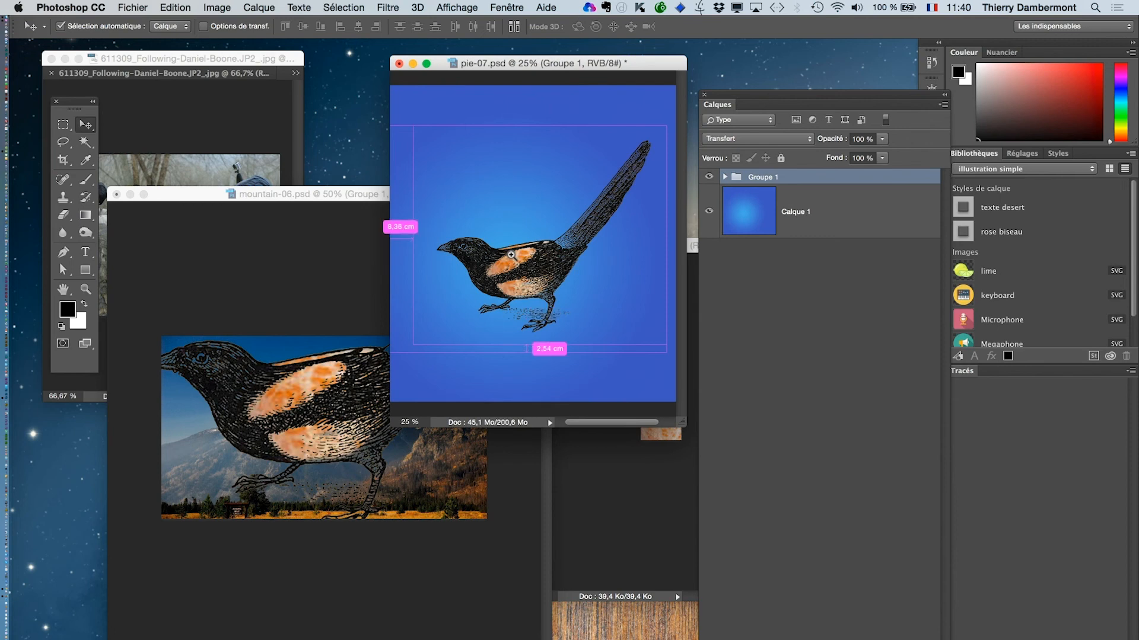
super+click(514, 267)
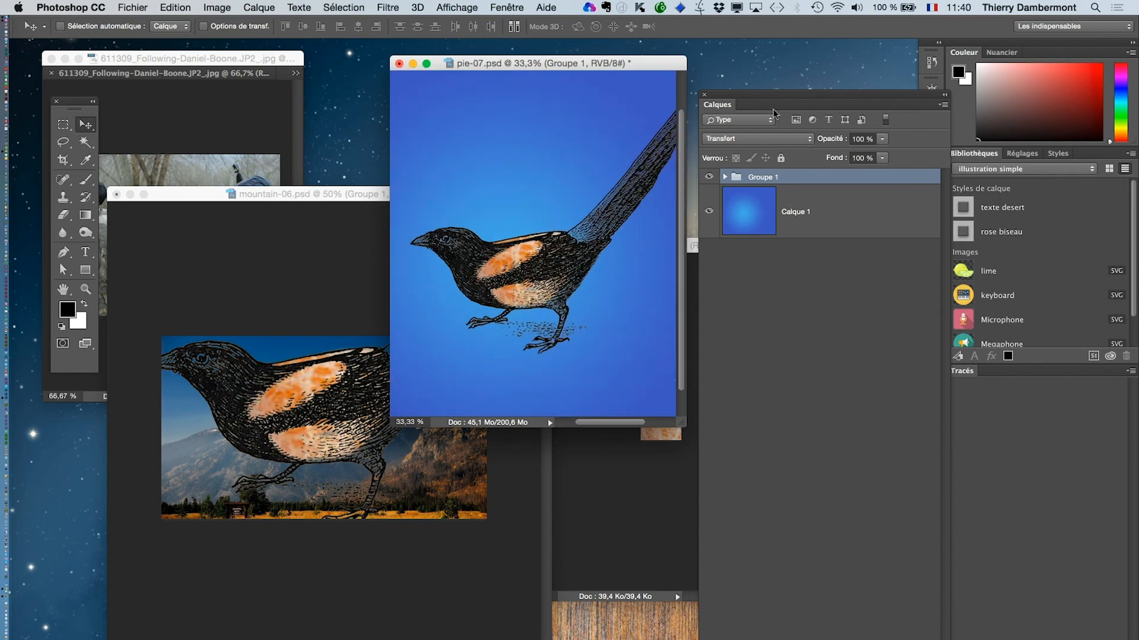
drag(734, 95, 879, 81)
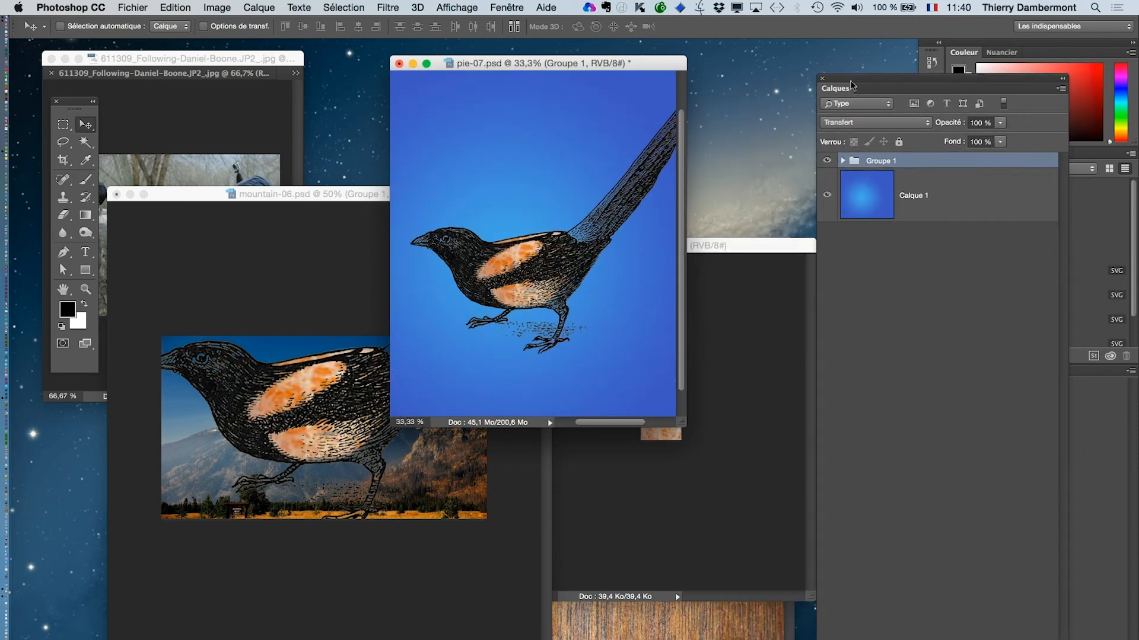
drag(683, 425, 779, 424)
drag(605, 333, 660, 344)
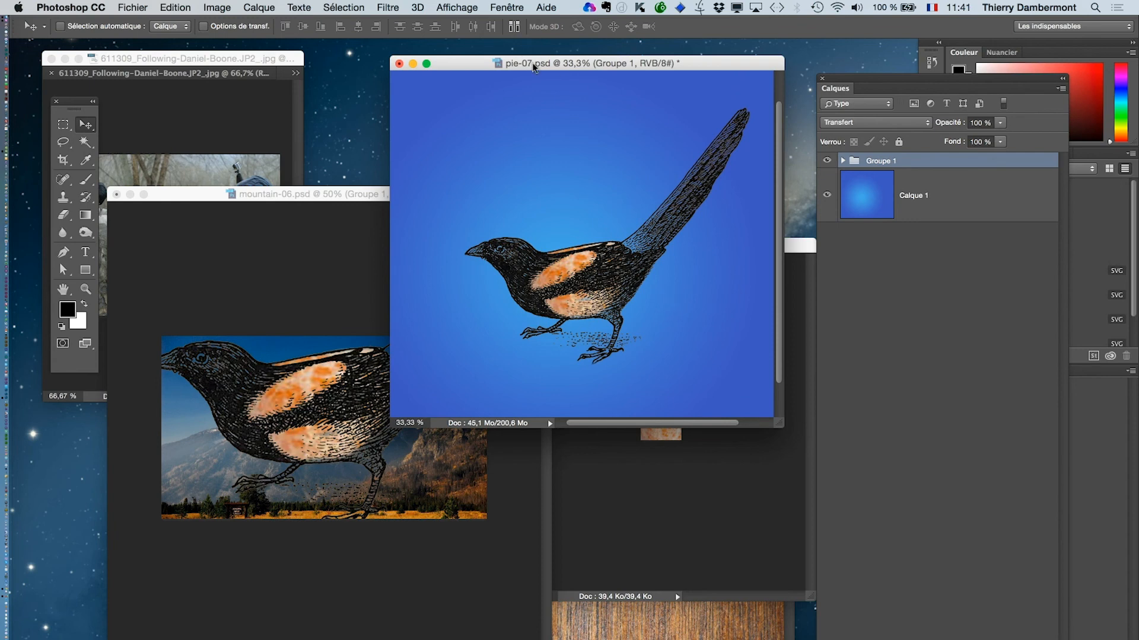
- Arrange the pie-07.psd and mountain-06.psd windows side by side to compare the two magpies, moving the toolbox out of the way
drag(535, 67, 615, 73)
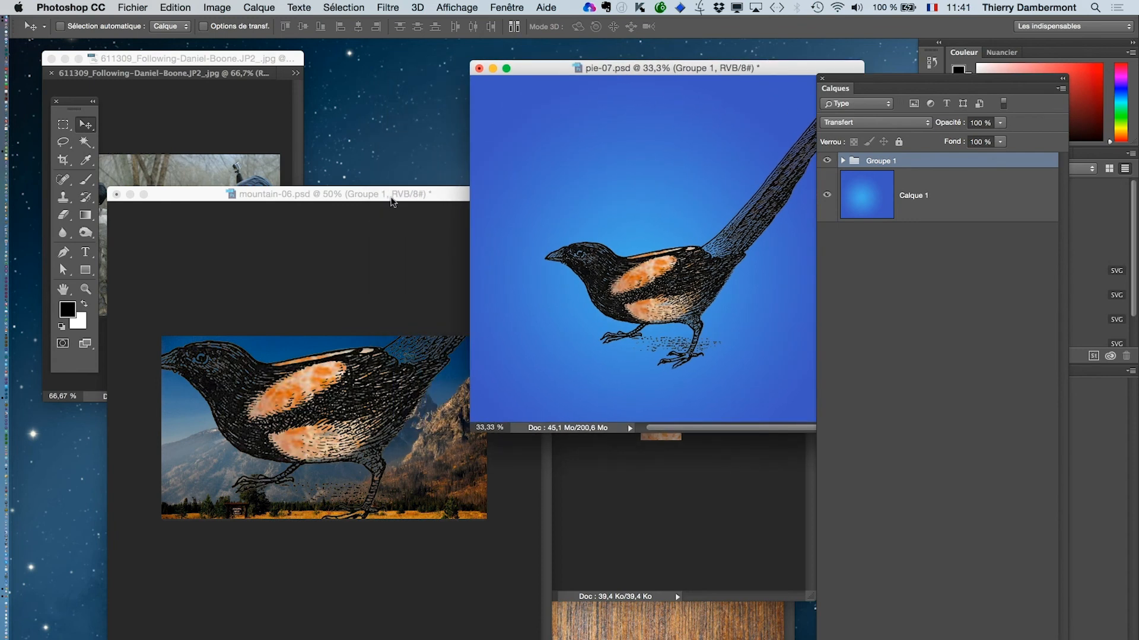
drag(390, 196, 379, 180)
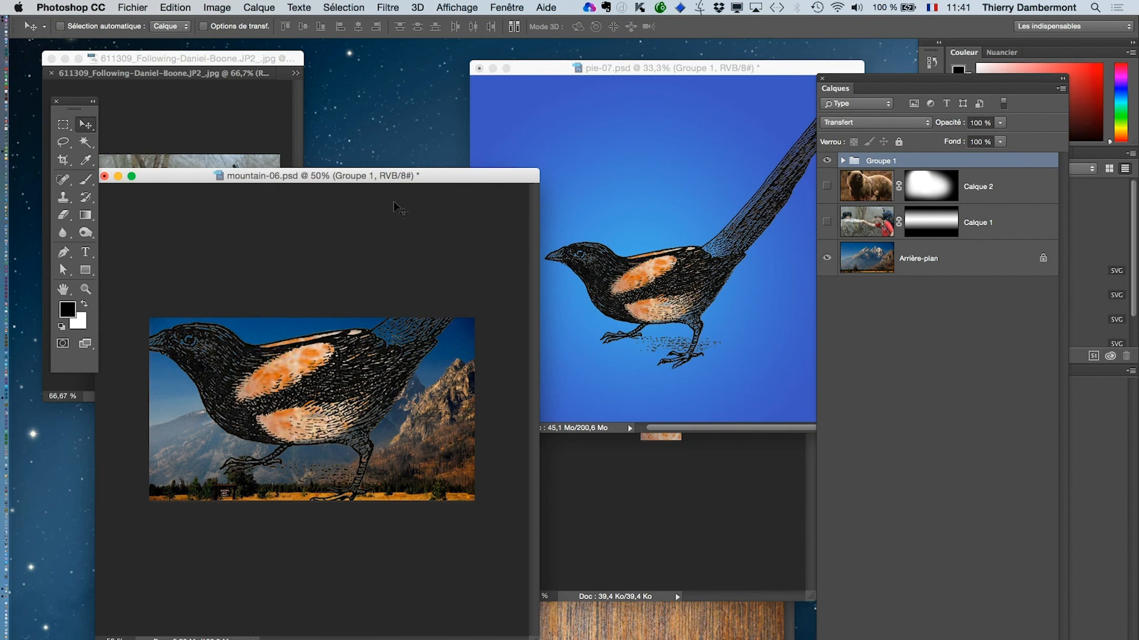
drag(72, 106, 50, 111)
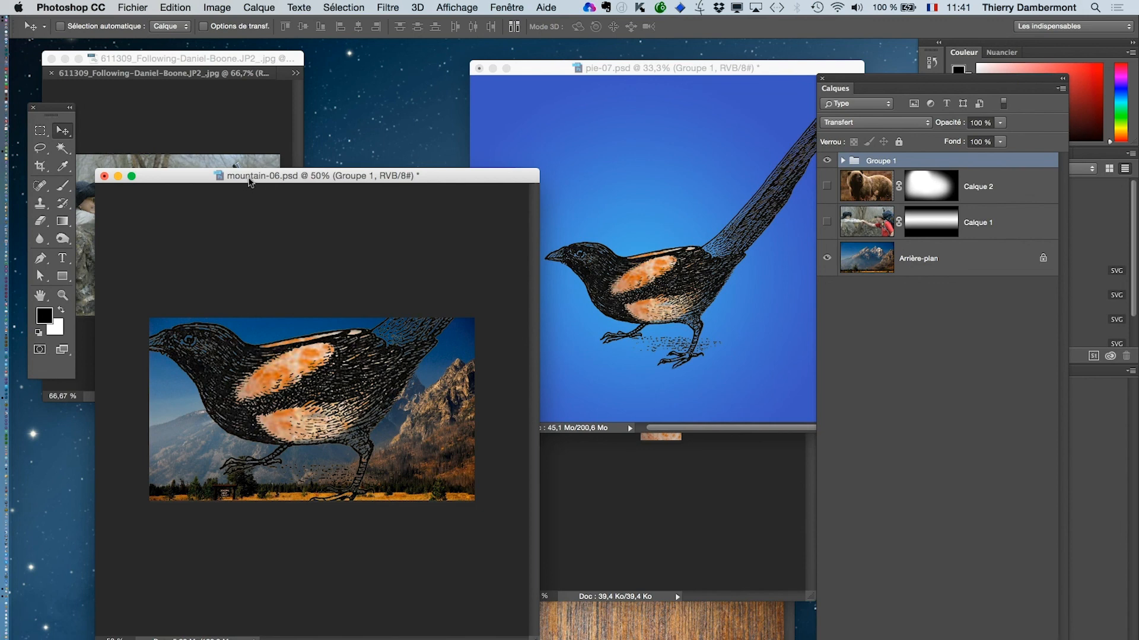
drag(249, 179, 246, 172)
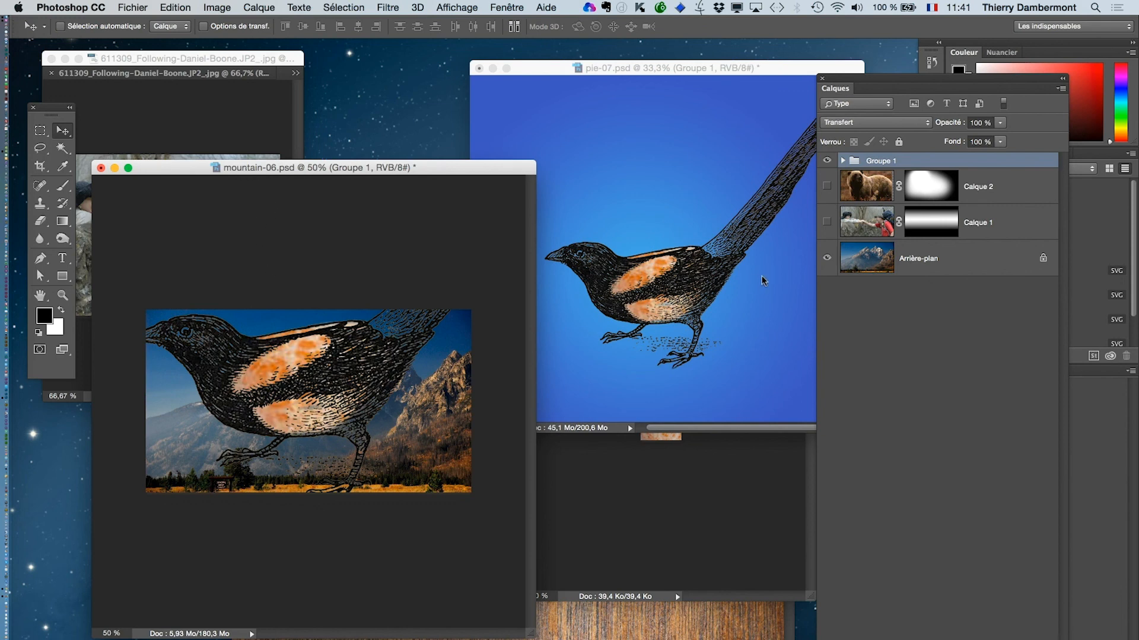
- Expand Groupe 1 in mountain-06.psd and toggle the visibility of Calque 4 to compare the magpie with and without the fruit texture
click(841, 162)
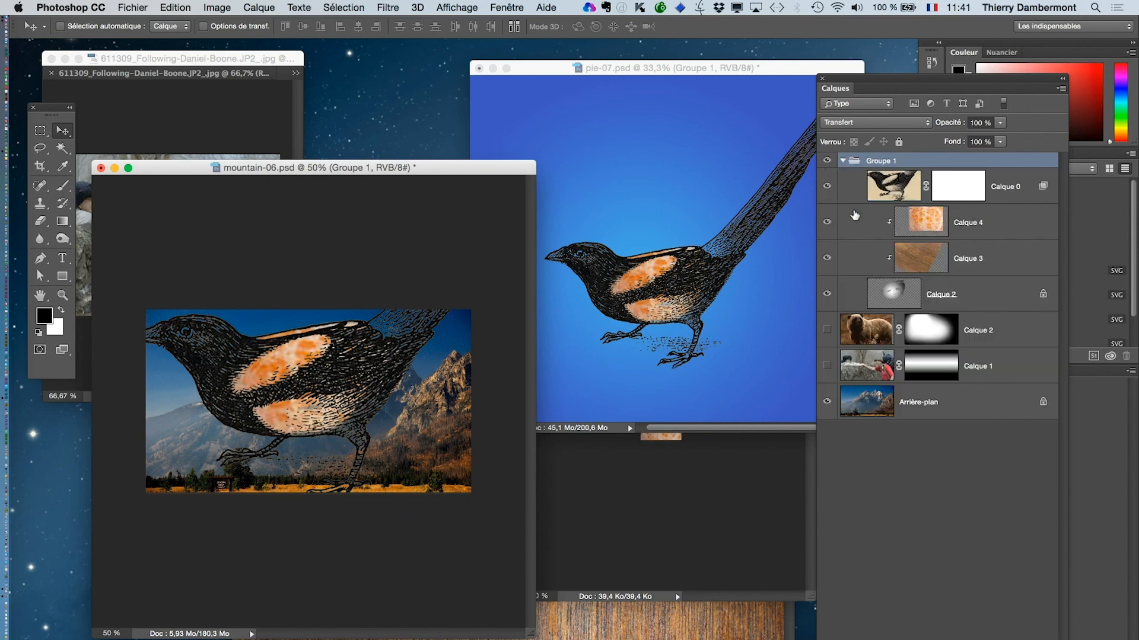
click(826, 222)
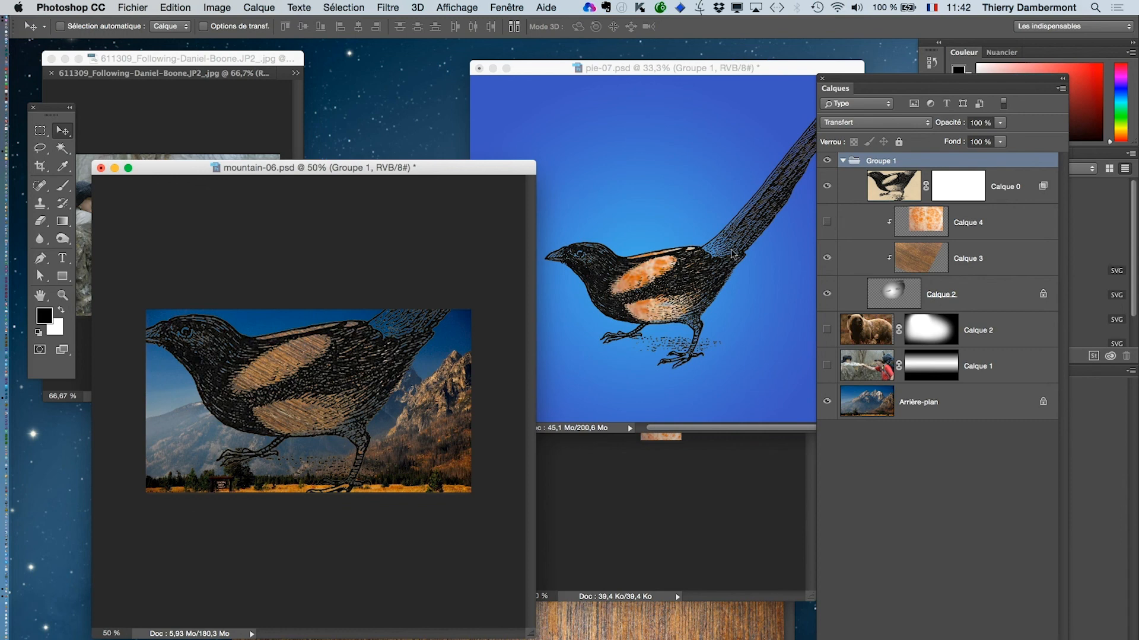
click(826, 223)
click(827, 223)
click(826, 223)
click(826, 223)
click(826, 223)
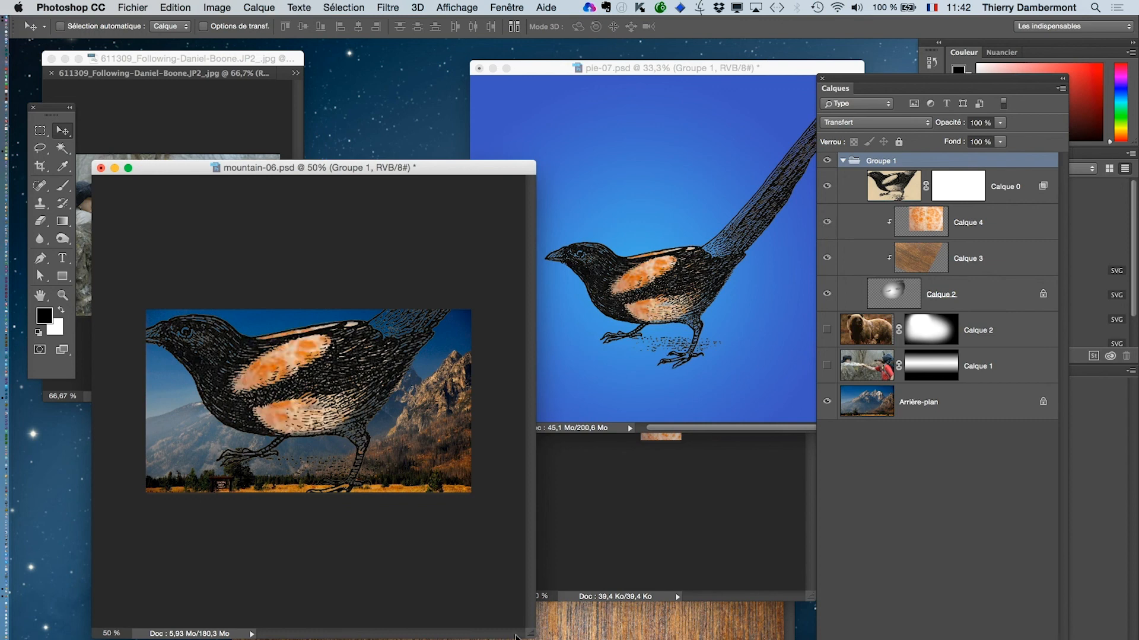
- Collapse the magpie group and display mountain-06.psd in full-screen mode with the menu bar
drag(530, 635, 662, 638)
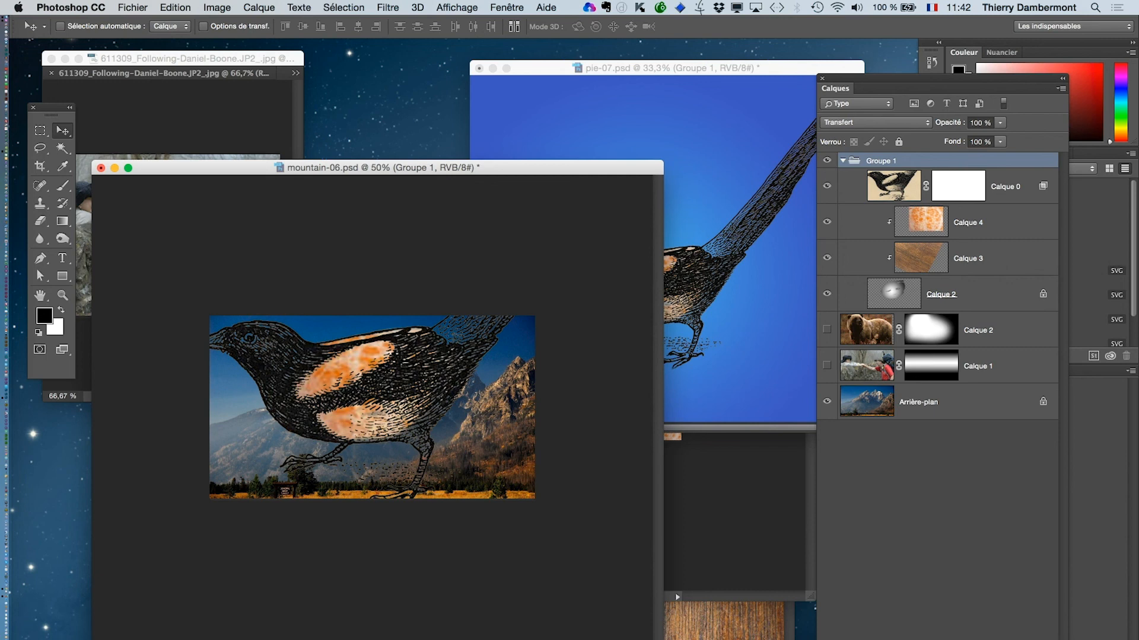
super+click(842, 160)
key(f)
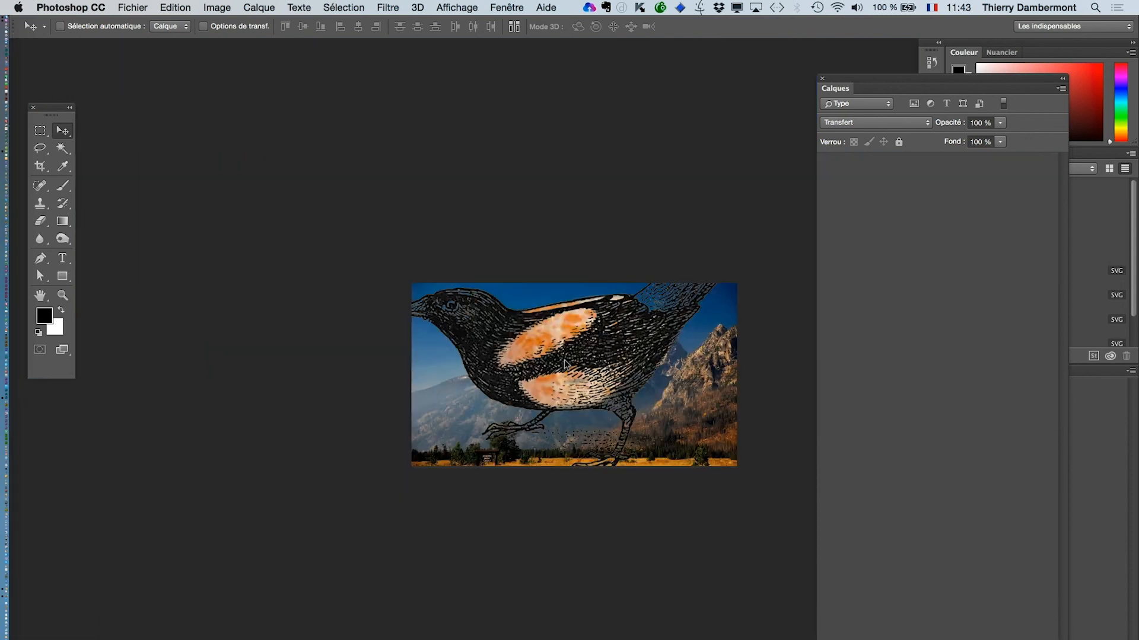
drag(547, 368, 391, 380)
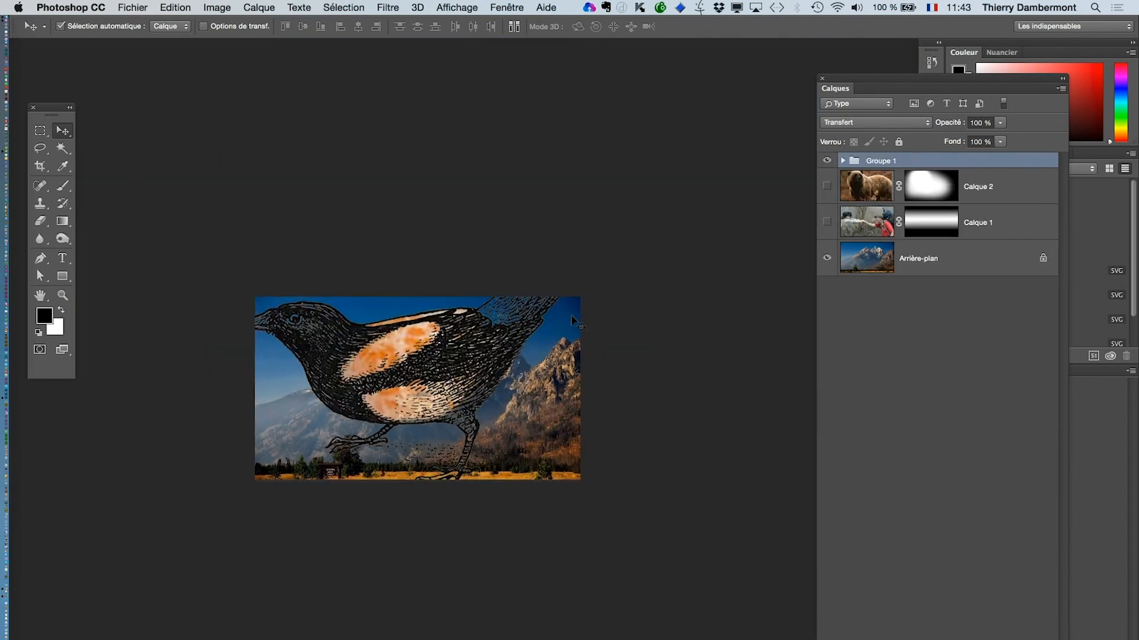
- Scale the magpie group proportionally to about 30.64% and place it in front of the mountains, above the tree and sign at the image's left
key(super+t)
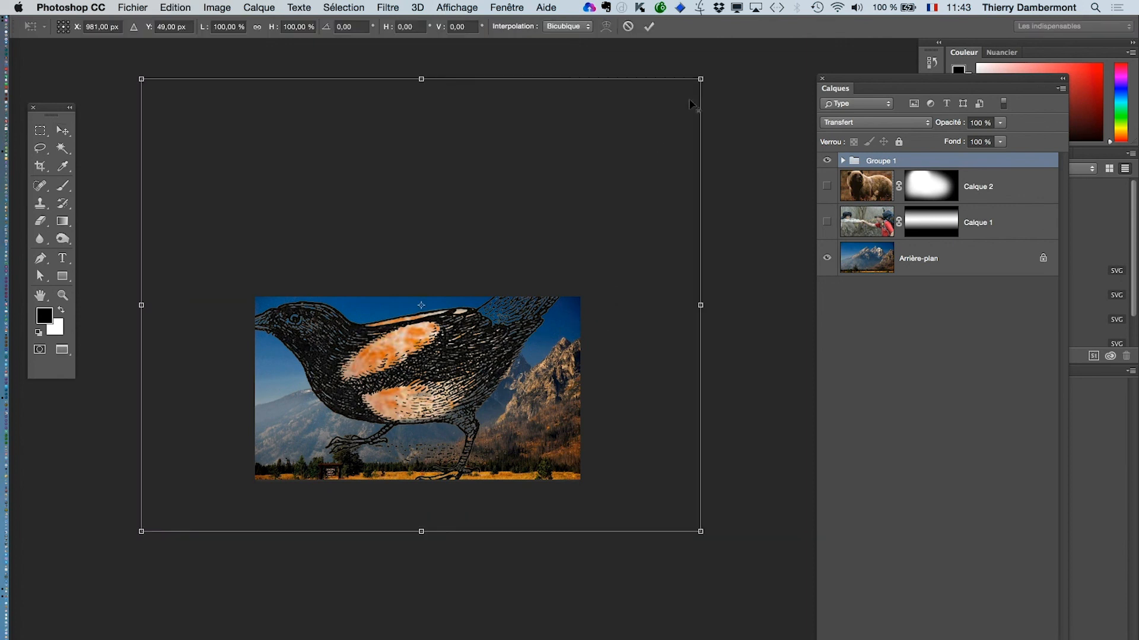
drag(700, 79, 569, 202)
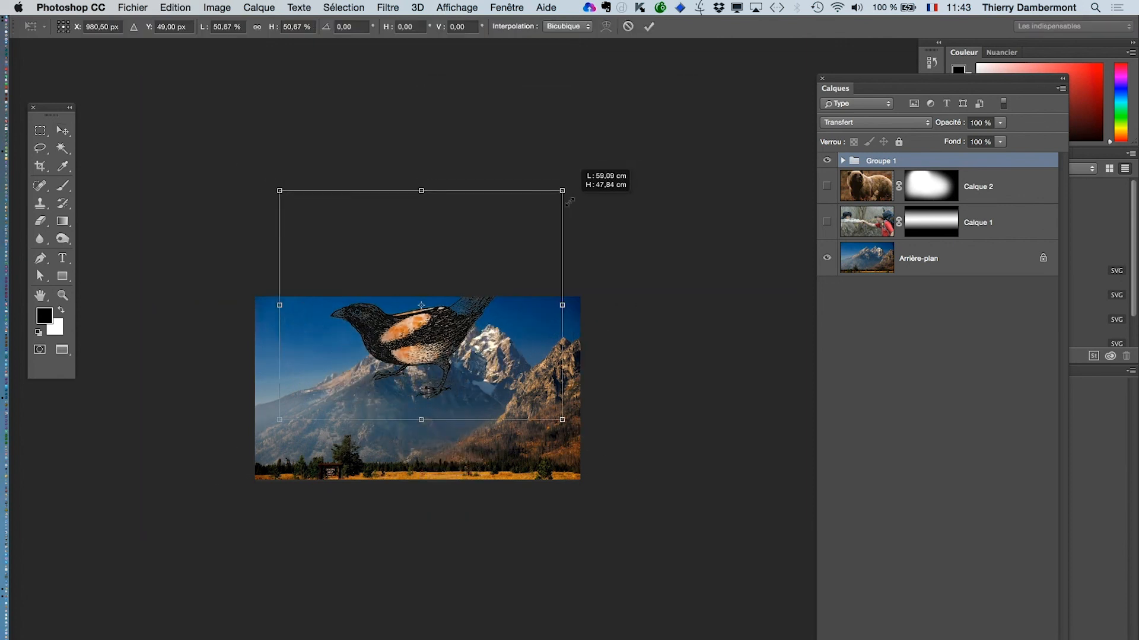
drag(426, 359, 366, 412)
drag(487, 258, 430, 306)
drag(364, 398, 346, 413)
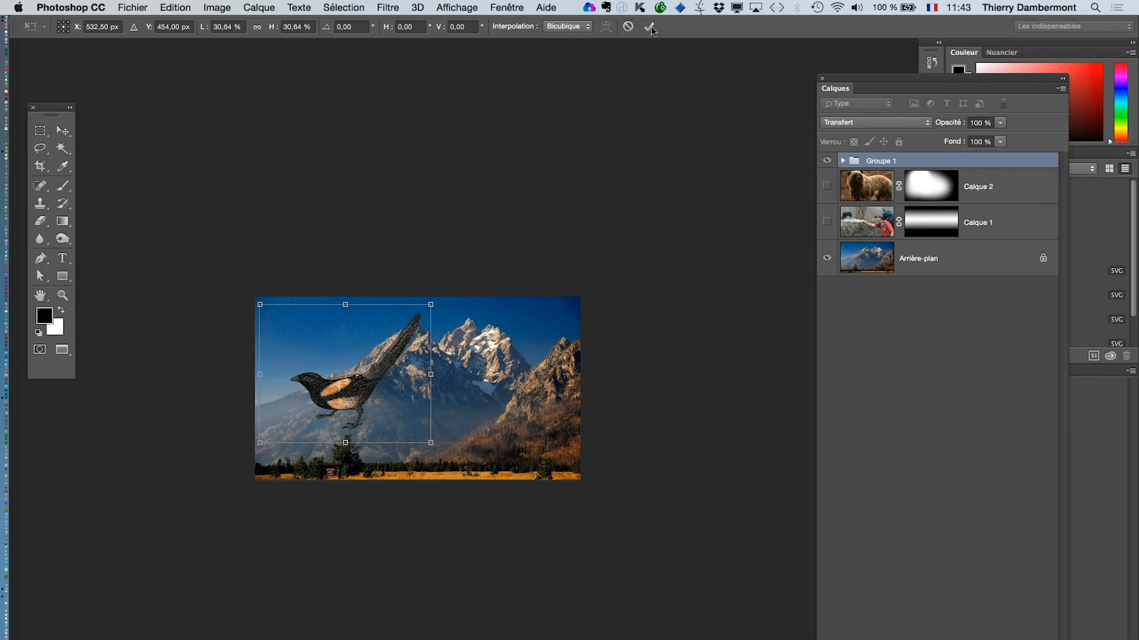
click(649, 26)
super+click(358, 402)
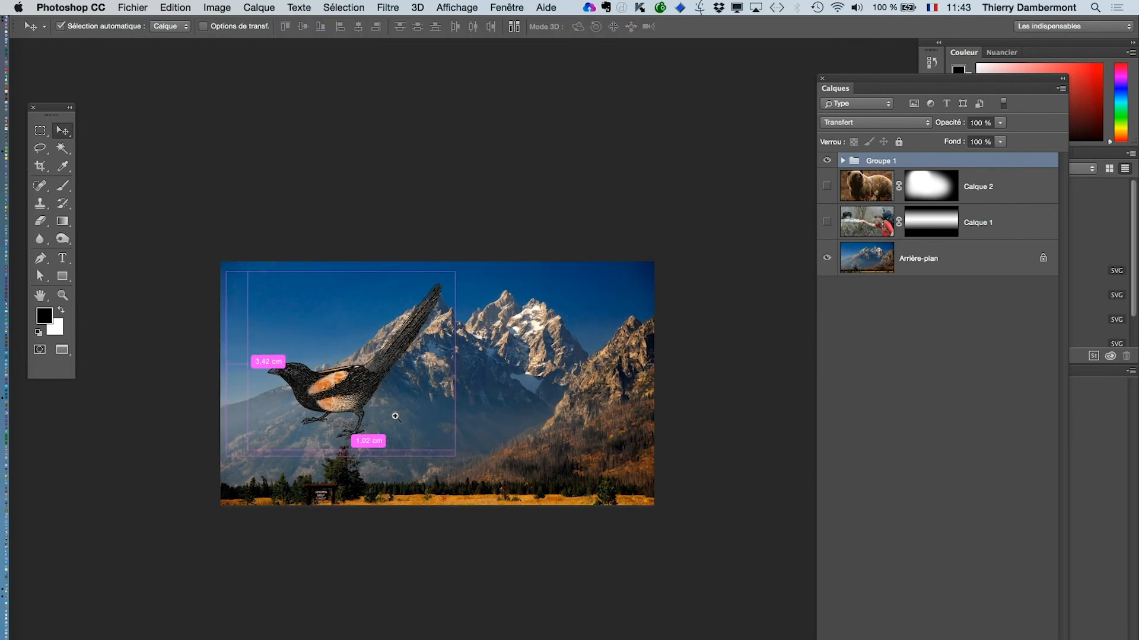
super+click(395, 414)
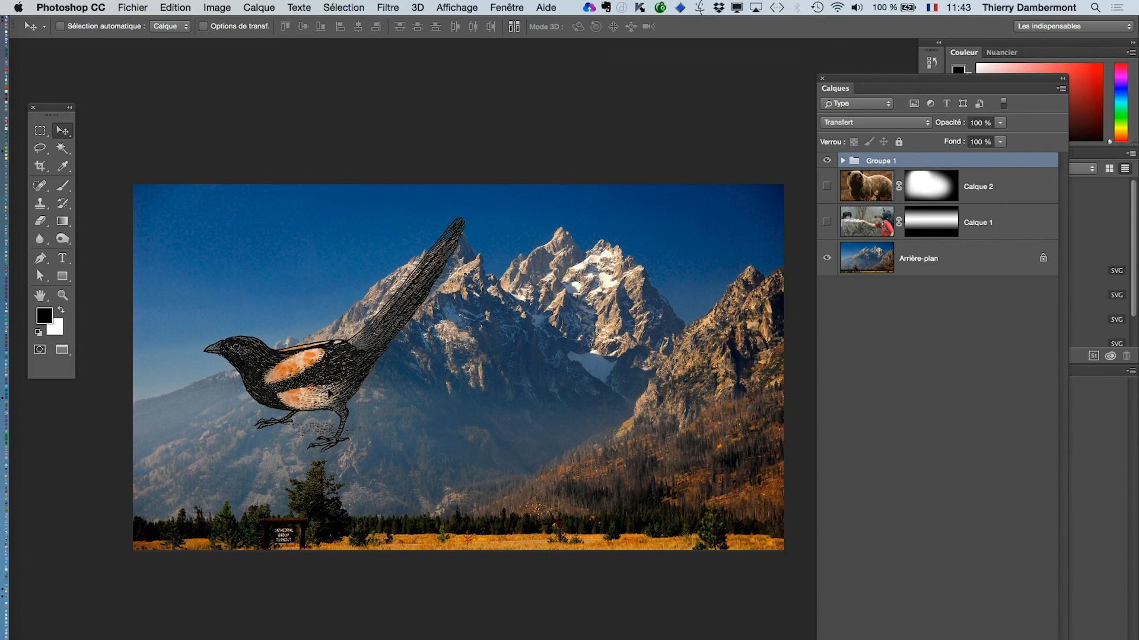
mouse_move(325, 393)
mouse_down()
mouse_move(349, 392)
mouse_move(323, 392)
mouse_up()
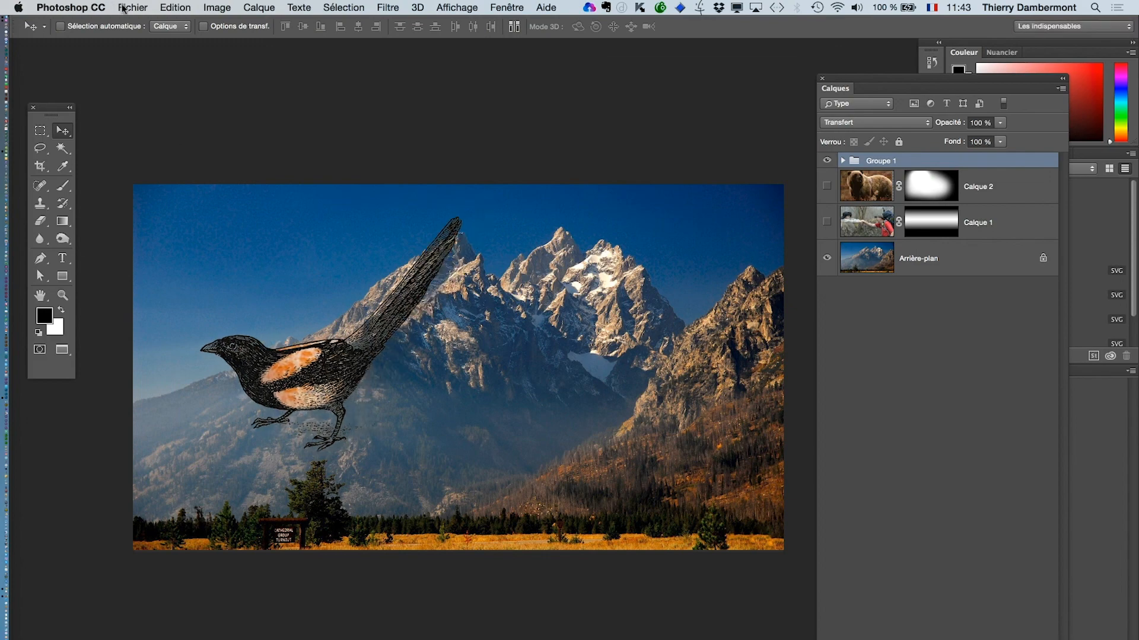
- Save the scene as a new Photoshop file named mountain-07.psd in the PS 08 sept folder
click(132, 7)
click(187, 149)
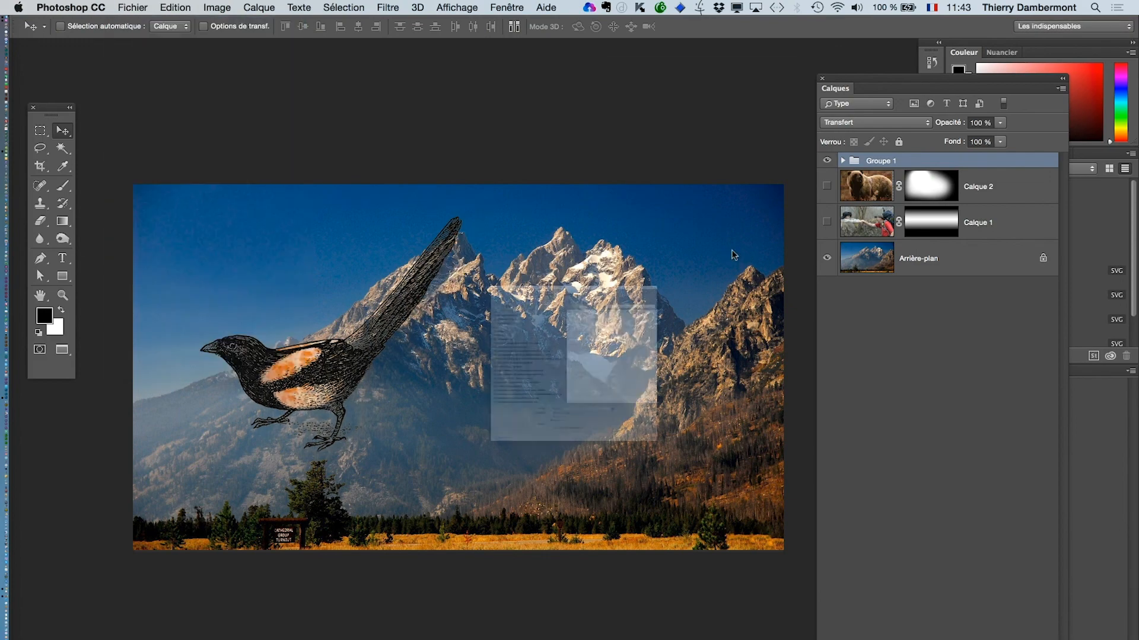
click(570, 56)
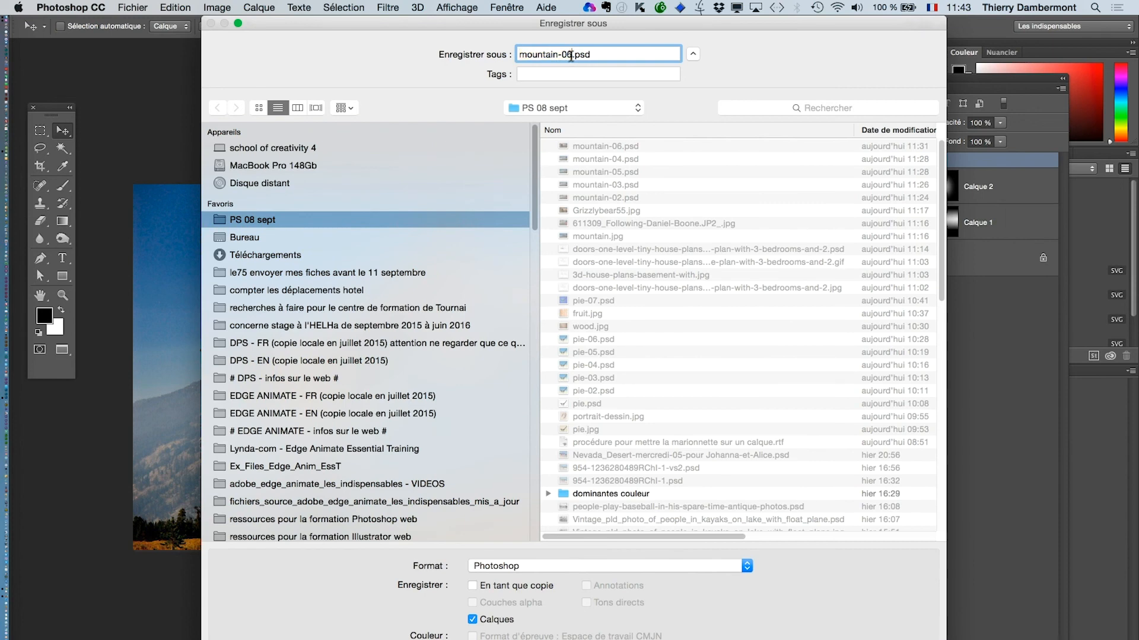
key(Delete)
text(7)
key(Return)
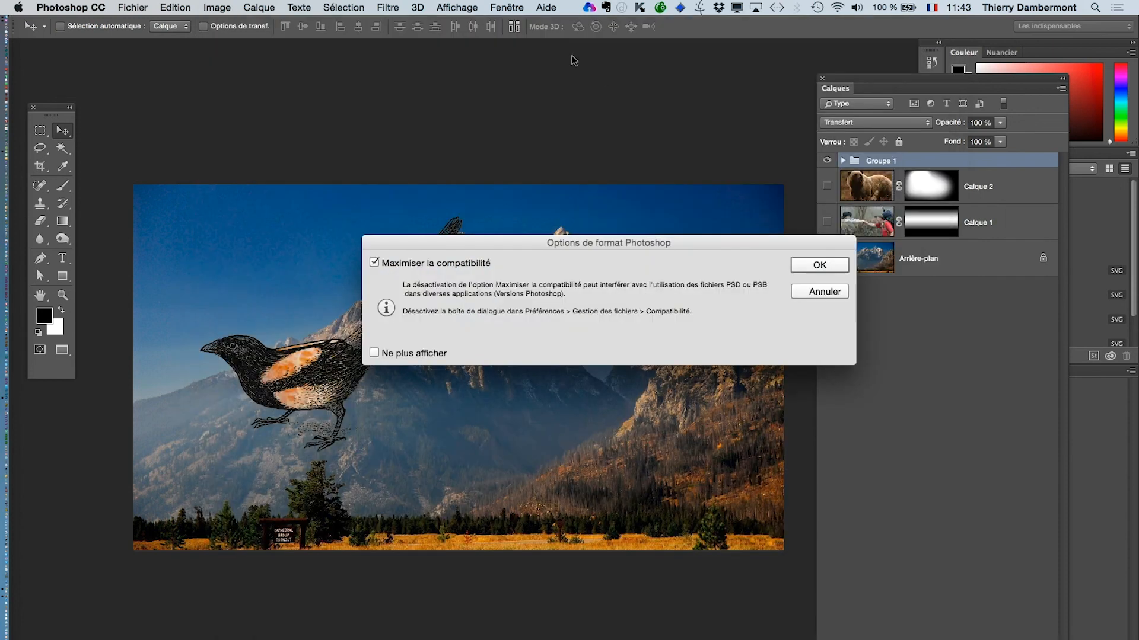